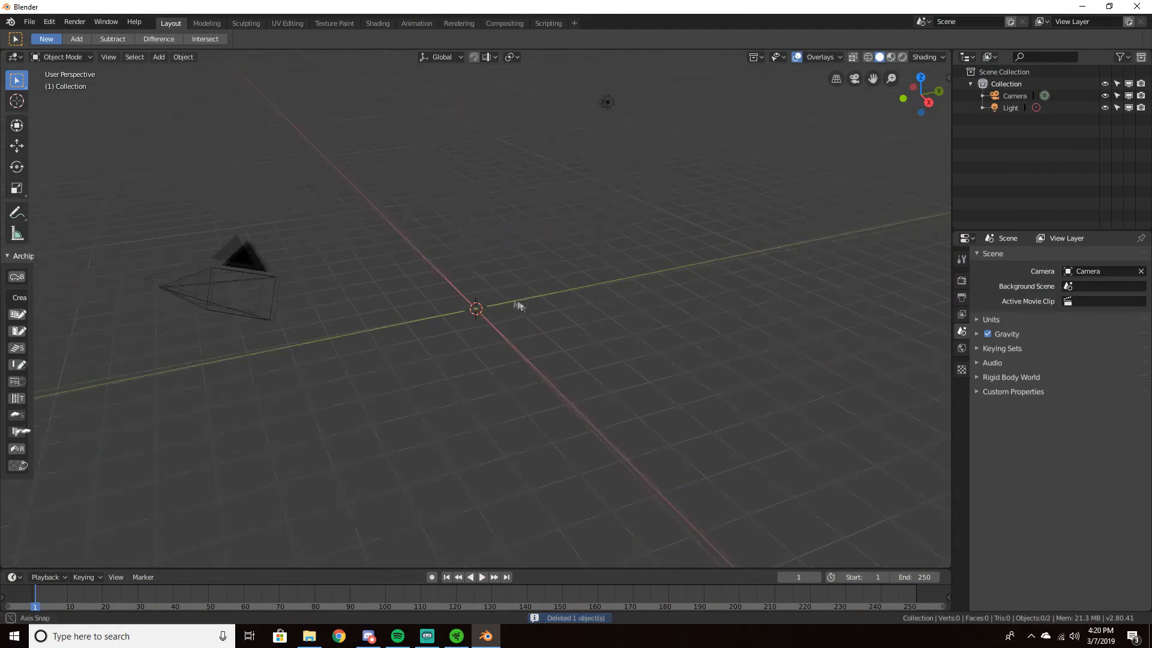
pyautogui.hotkey('shift', 'a')
pyautogui.moveTo(469, 264)
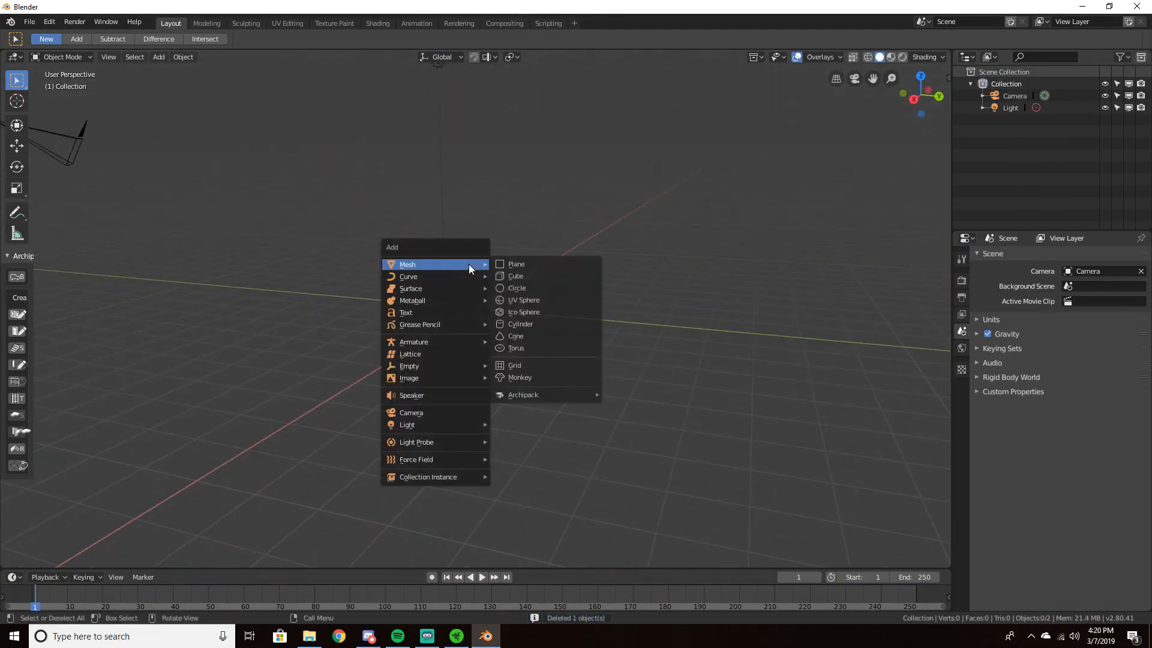
pyautogui.click(529, 311)
pyautogui.press('Delete')
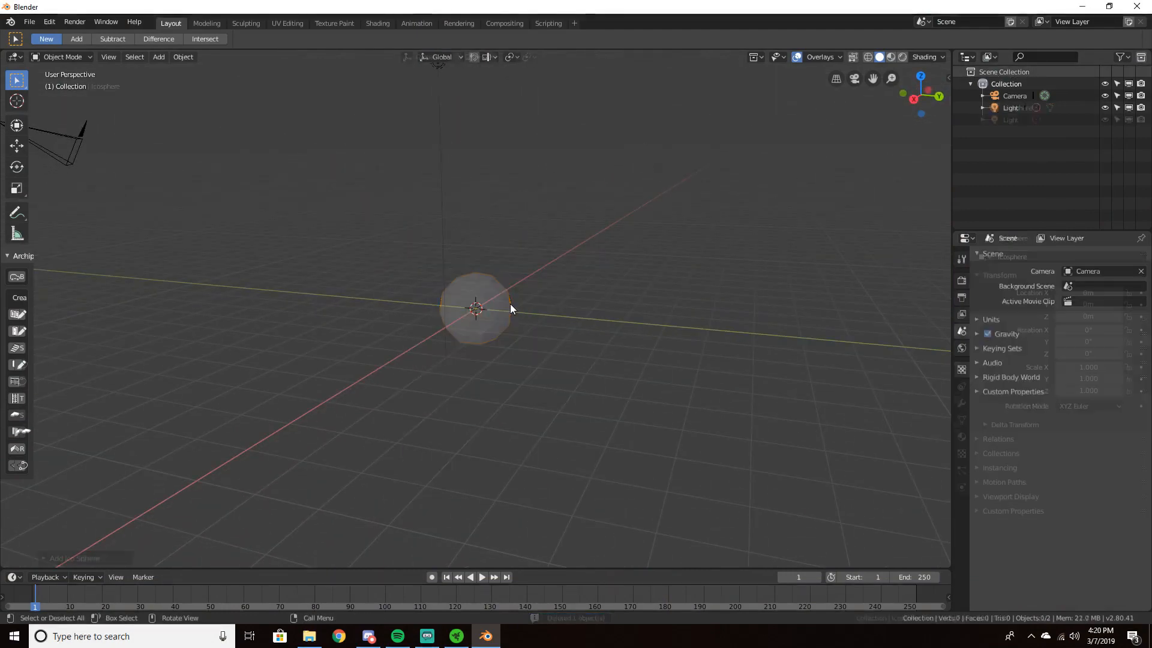
# Add a UV sphere mesh at the origin of the empty scene
pyautogui.hotkey('shift', 'a')
pyautogui.moveTo(510, 302)
pyautogui.click(558, 338)
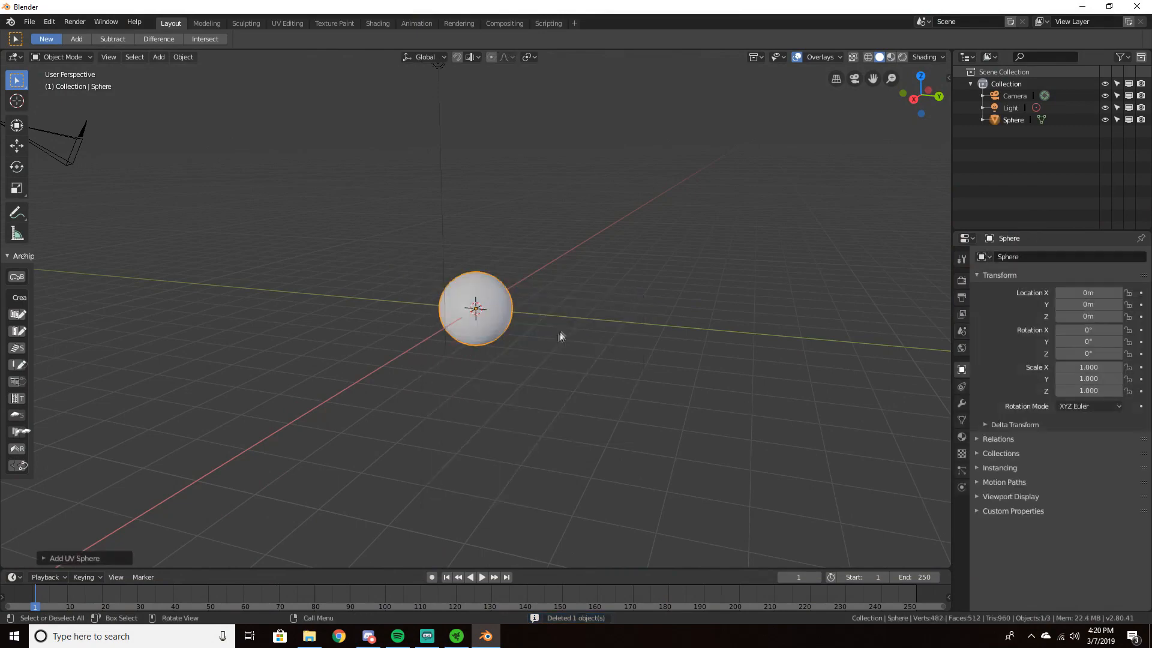
pyautogui.moveTo(560, 329); pyautogui.dragTo(507, 307, button='middle')
pyautogui.scroll(3, 505, 306)
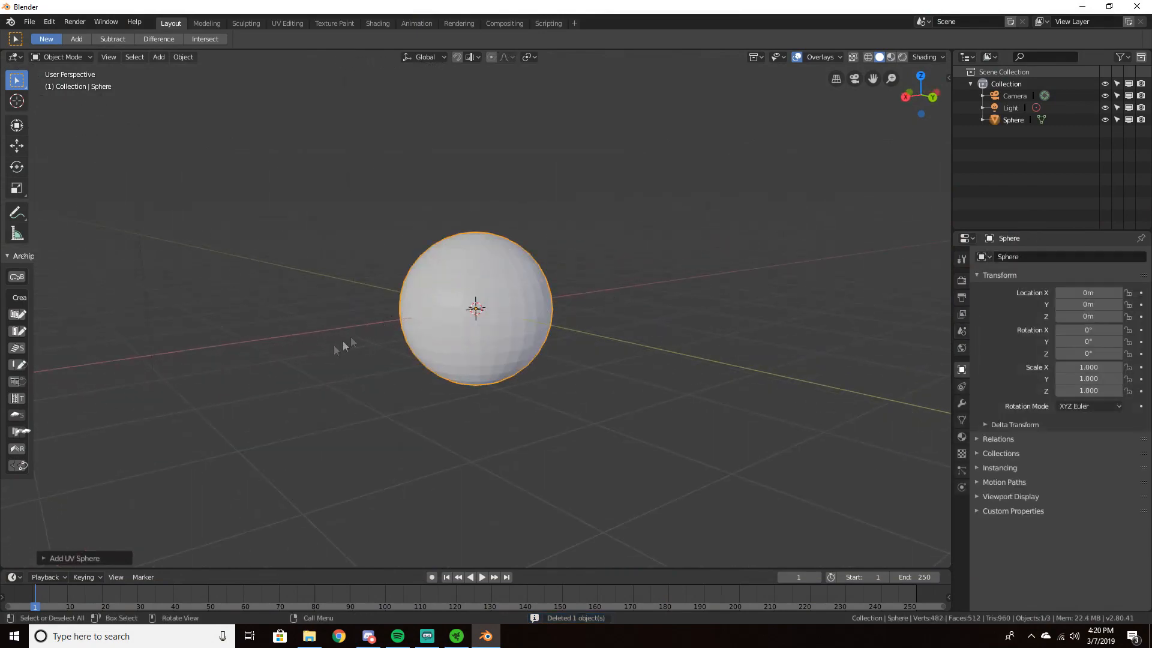
# Set the new UV sphere's resolution to 16 segments and 8 rings
pyautogui.click(79, 557)
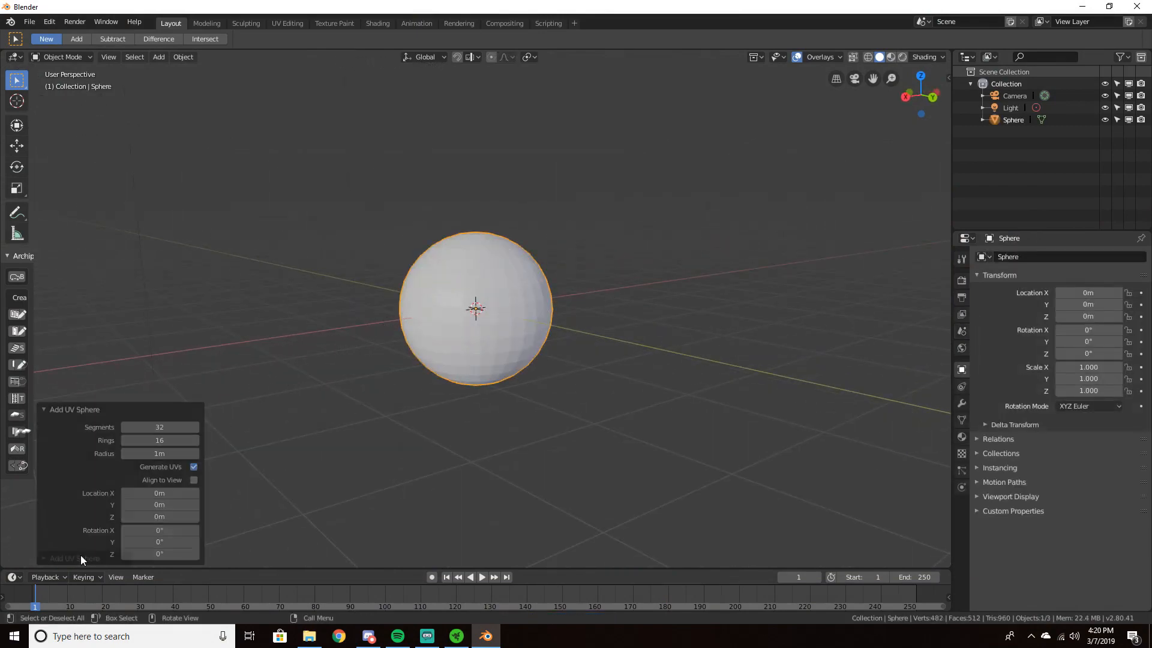
pyautogui.click(174, 427)
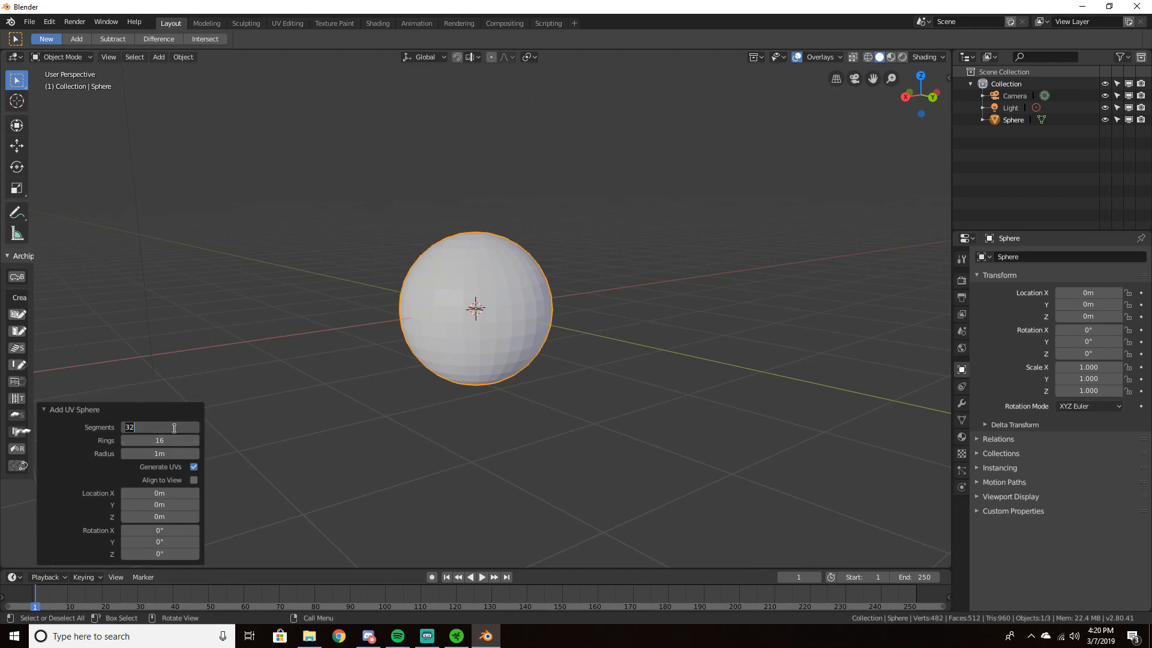
pyautogui.write('16')
pyautogui.press('Return')
pyautogui.click(160, 445)
pyautogui.write('8')
pyautogui.press('Return')
pyautogui.click(93, 409)
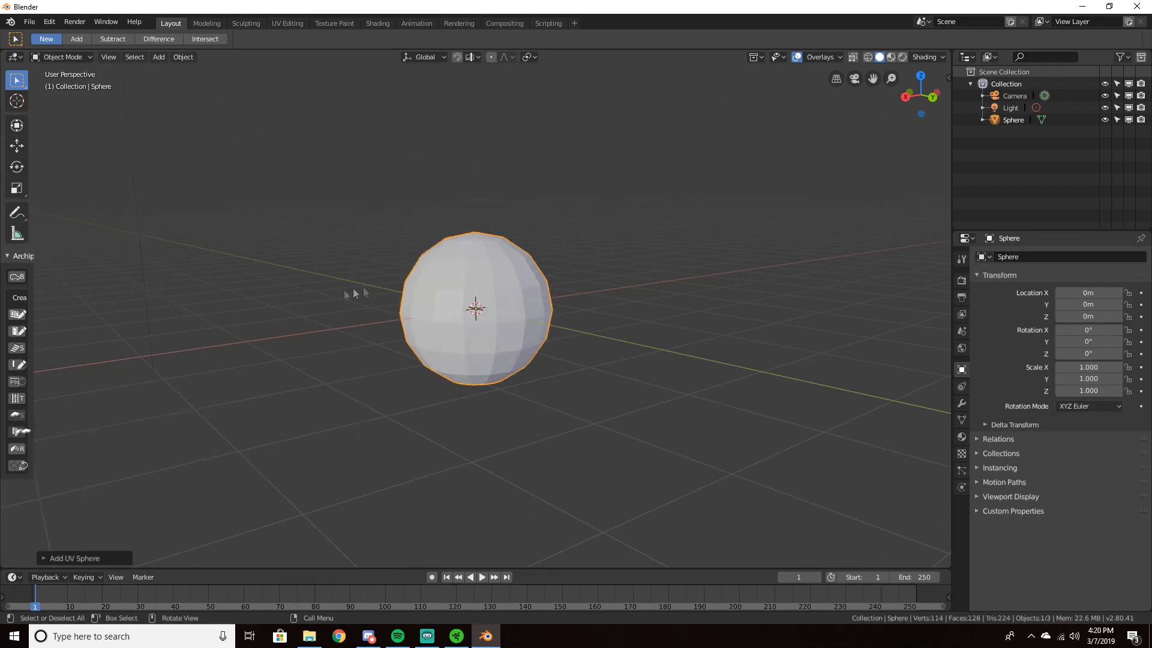
# Examine the faceted surface of the low-resolution sphere from several sides and distances
pyautogui.moveTo(355, 294); pyautogui.dragTo(582, 247, button='middle')
pyautogui.scroll(3, 548, 290)
pyautogui.scroll(-3, 549, 290)
pyautogui.moveTo(470, 337); pyautogui.dragTo(594, 332, button='middle')
pyautogui.scroll(3, 426, 283)
pyautogui.scroll(-4, 553, 291)
pyautogui.scroll(4, 441, 304)
pyautogui.scroll(-3, 592, 337)
pyautogui.scroll(2, 593, 337)
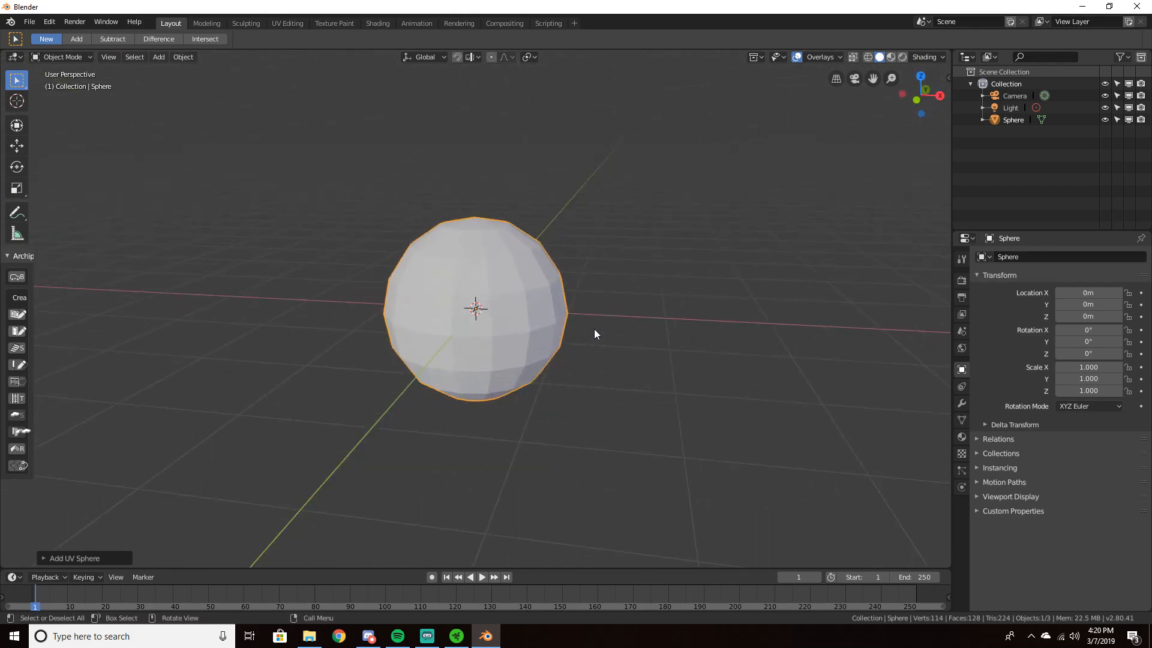
pyautogui.moveTo(596, 329); pyautogui.dragTo(425, 410, button='middle')
pyautogui.scroll(2, 587, 329)
pyautogui.scroll(-3, 546, 390)
pyautogui.scroll(4, 576, 372)
pyautogui.scroll(-2, 636, 443)
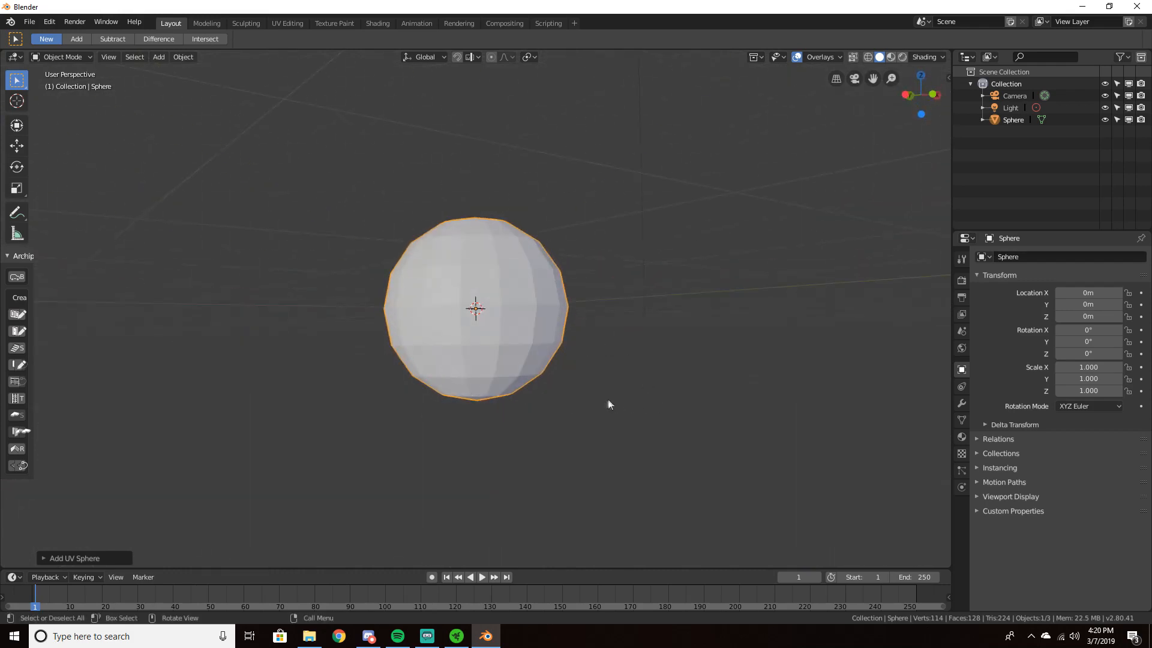
# Enter Edit Mode on the sphere and turn on X-ray so hidden vertices can be selected
pyautogui.moveTo(607, 403); pyautogui.dragTo(506, 358, button='middle')
pyautogui.scroll(2, 514, 381)
pyautogui.press('Tab')
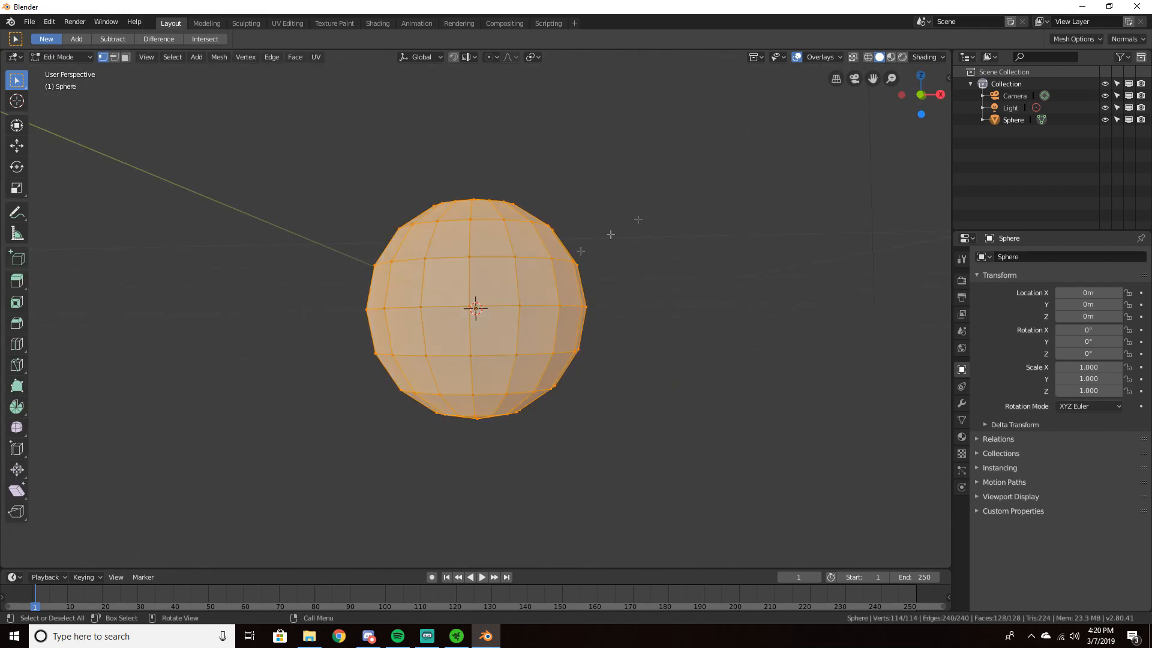
pyautogui.click(852, 57)
pyautogui.moveTo(651, 215); pyautogui.dragTo(656, 198, button='middle')
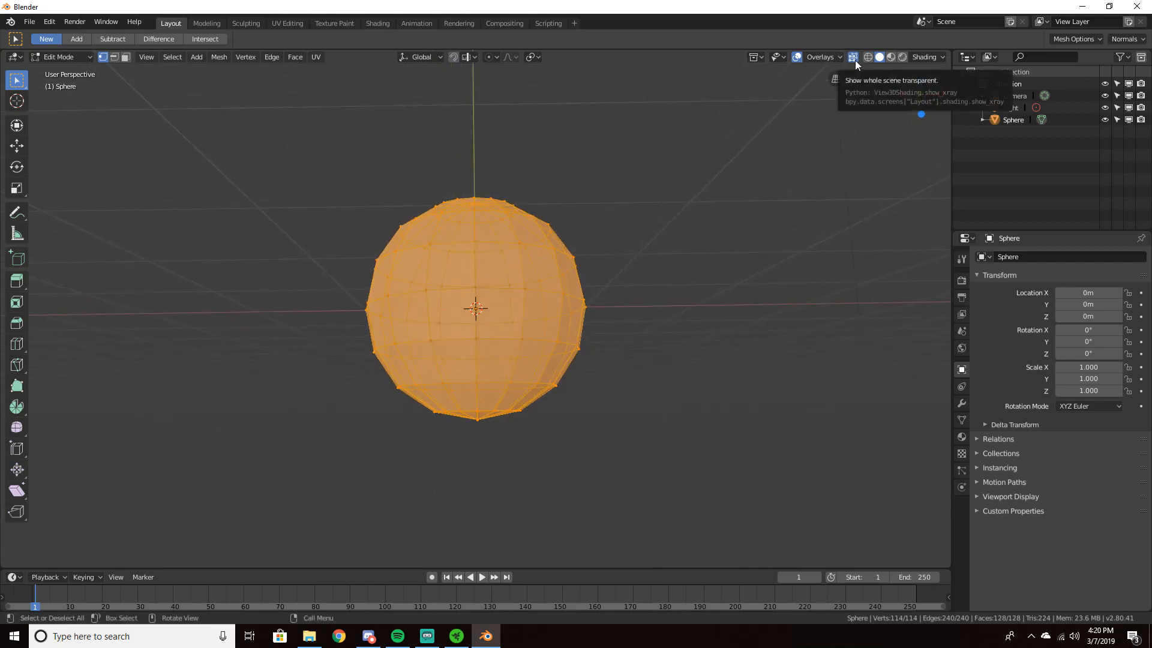
pyautogui.moveTo(754, 260); pyautogui.dragTo(754, 262, button='middle')
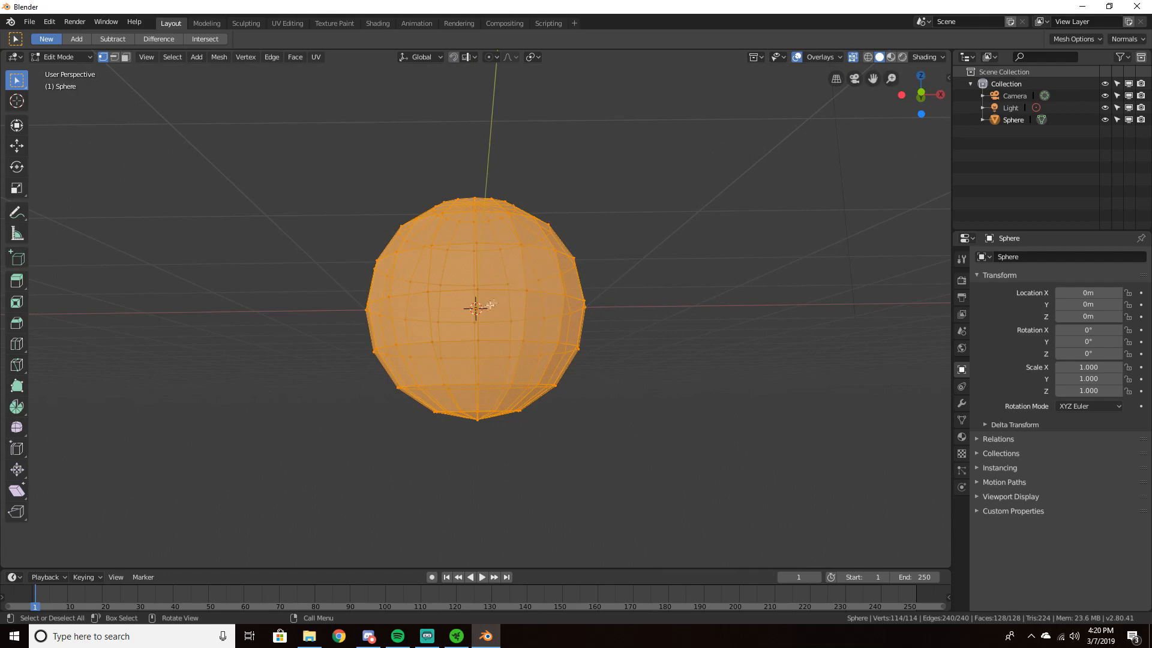
pyautogui.moveTo(480, 326); pyautogui.dragTo(481, 323, button='middle')
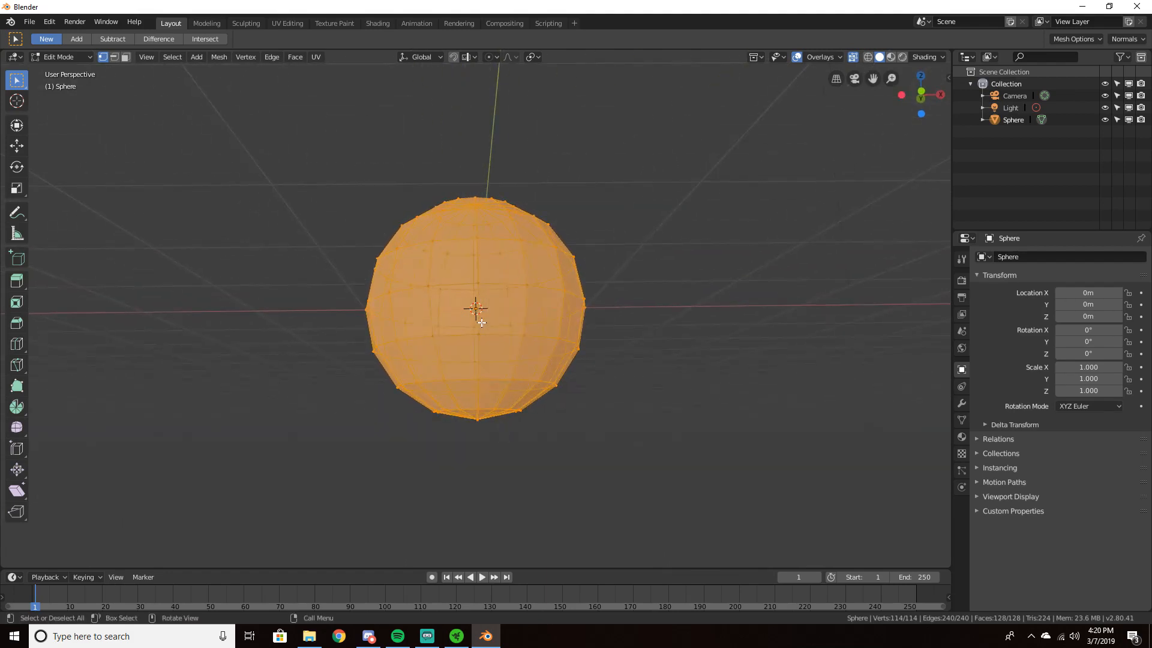
# Deselect all of the sphere's vertices
pyautogui.press('b')
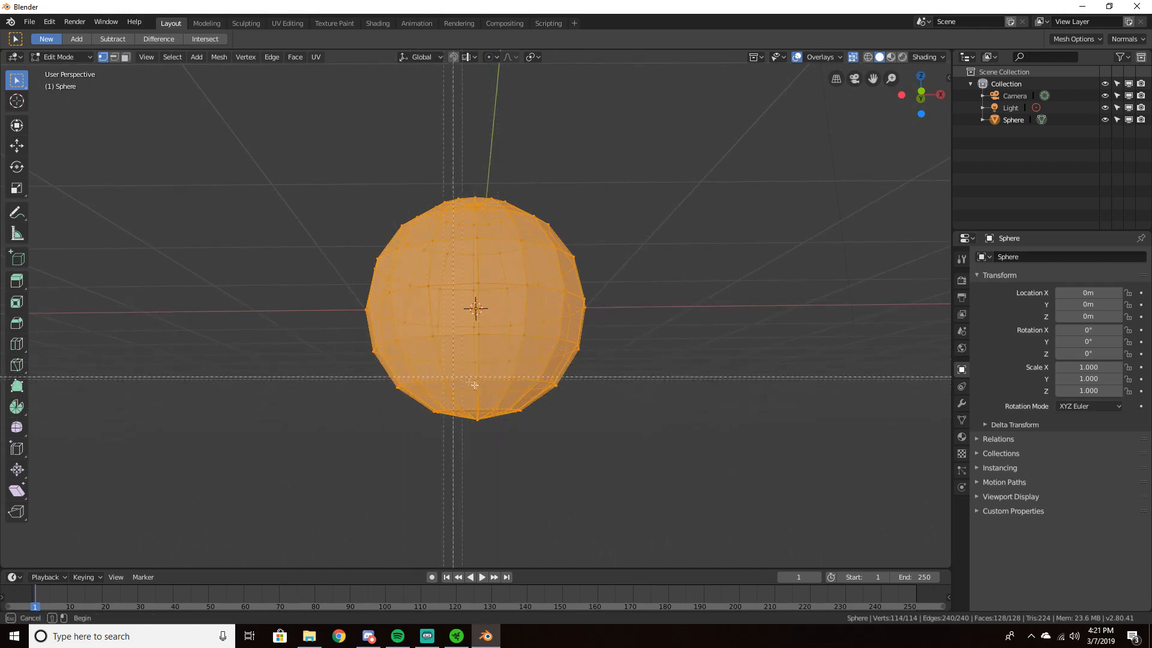
pyautogui.moveTo(433, 412); pyautogui.dragTo(528, 427)
pyautogui.hotkey('alt', 'a')
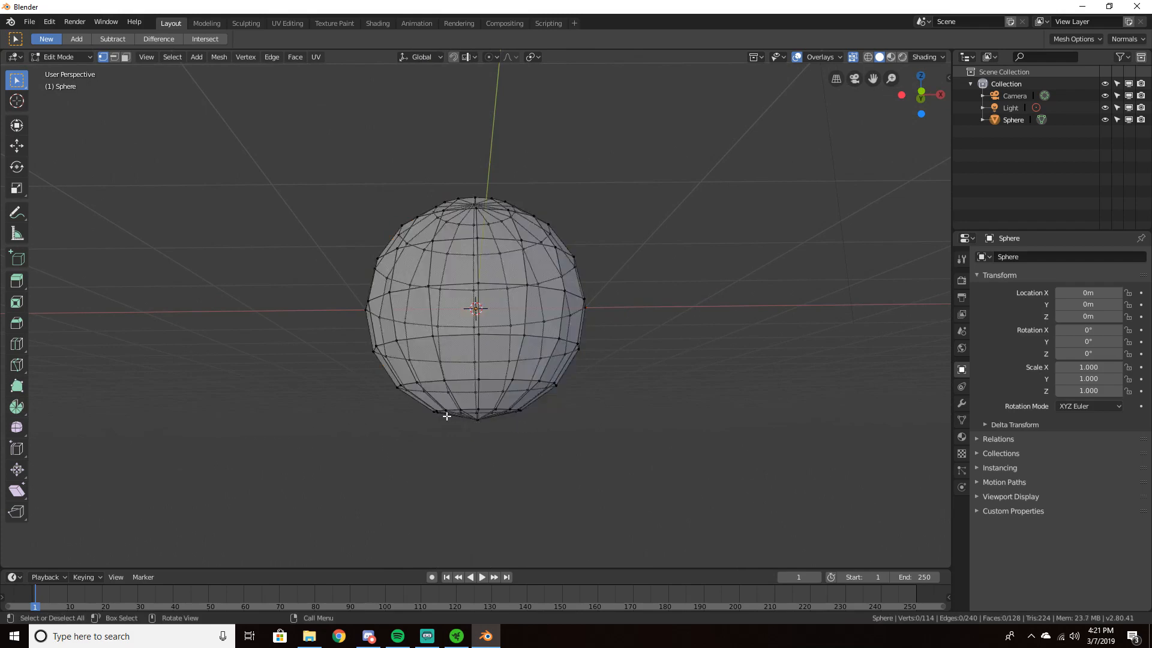
pyautogui.moveTo(443, 416); pyautogui.dragTo(444, 419, button='middle')
pyautogui.moveTo(444, 416); pyautogui.dragTo(528, 426)
pyautogui.rightClick(511, 424)
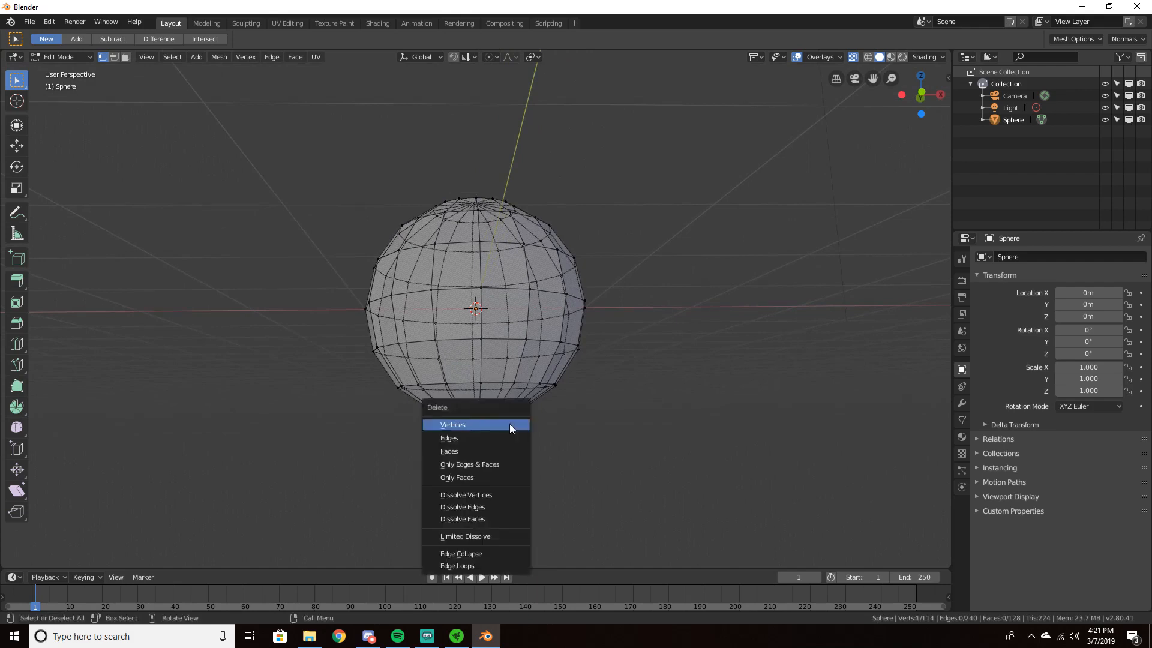
pyautogui.click(513, 424)
pyautogui.moveTo(514, 420); pyautogui.dragTo(512, 422, button='middle')
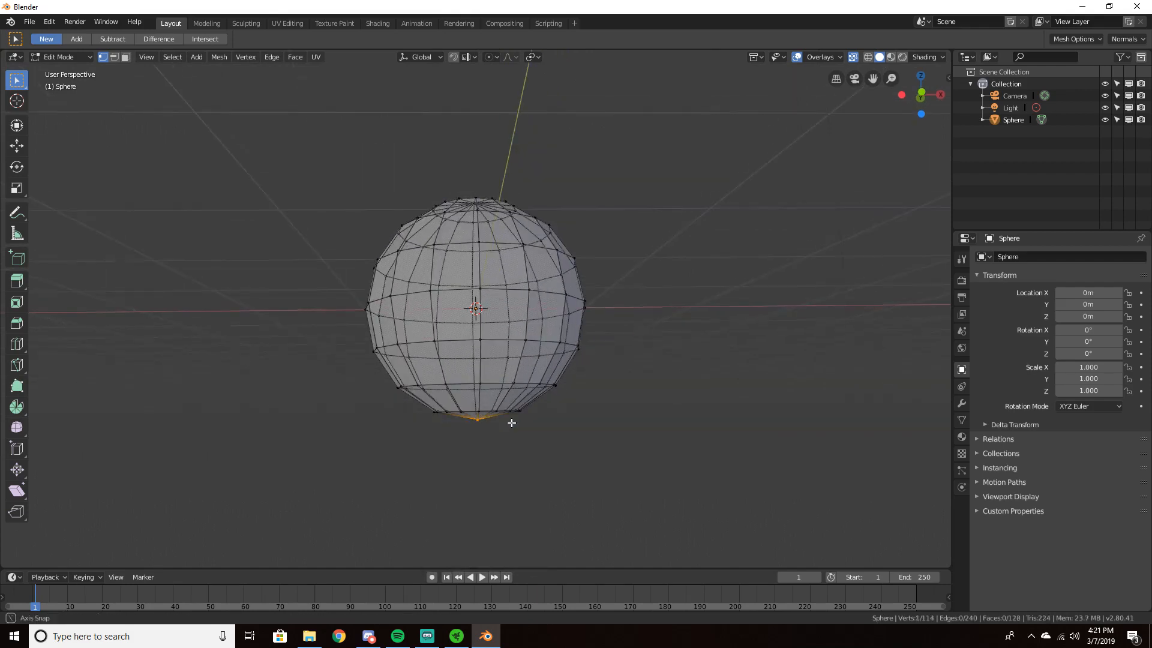
# Box-select the sphere's bottom pole and the vertex ring just above it, and delete those vertices
pyautogui.moveTo(401, 394); pyautogui.dragTo(564, 461)
pyautogui.press('x')
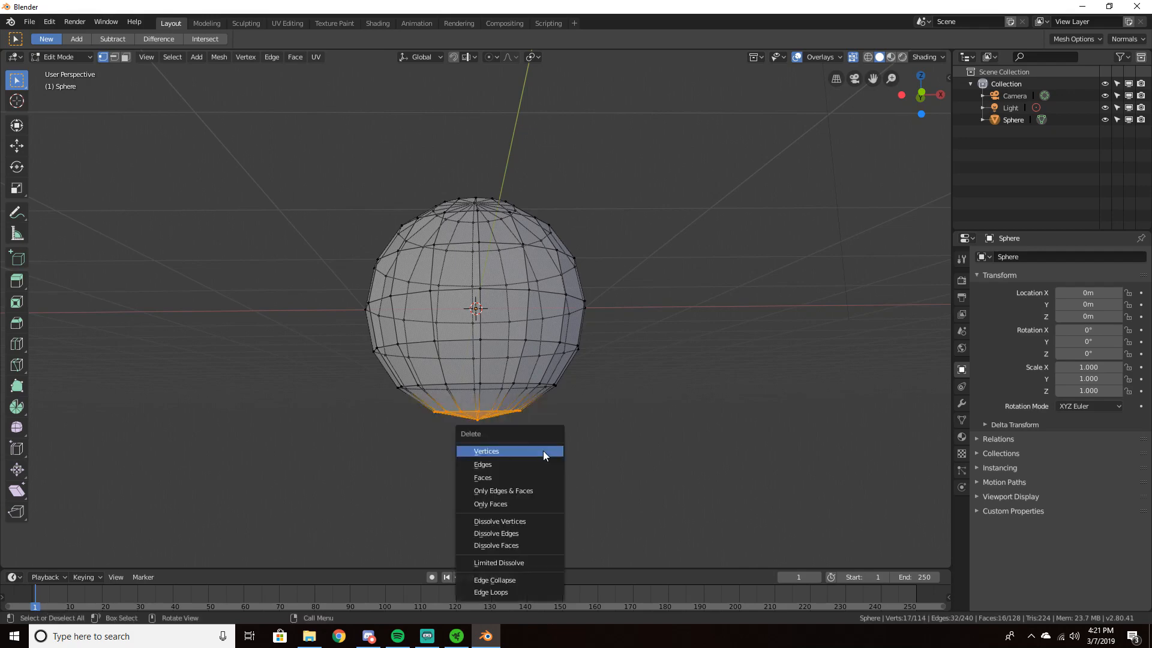
pyautogui.click(542, 452)
pyautogui.moveTo(542, 453); pyautogui.dragTo(618, 391, button='middle')
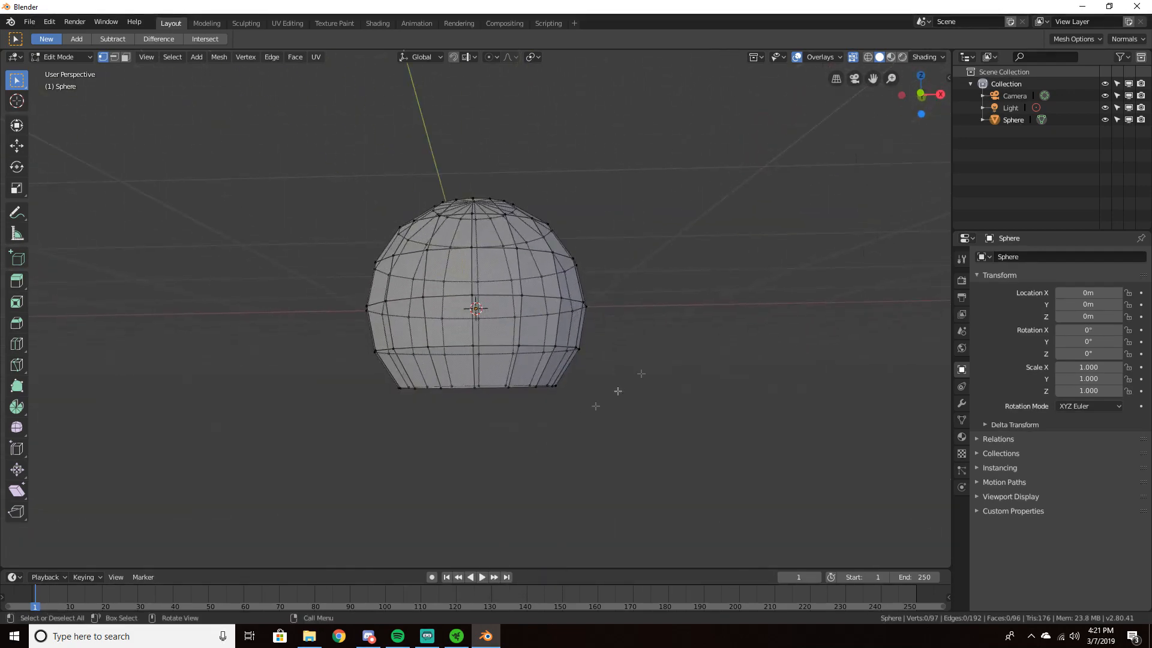
# Turn off X-ray and switch the mesh selection to edge mode
pyautogui.click(856, 58)
pyautogui.moveTo(694, 189); pyautogui.dragTo(647, 235, button='middle')
pyautogui.scroll(2, 627, 287)
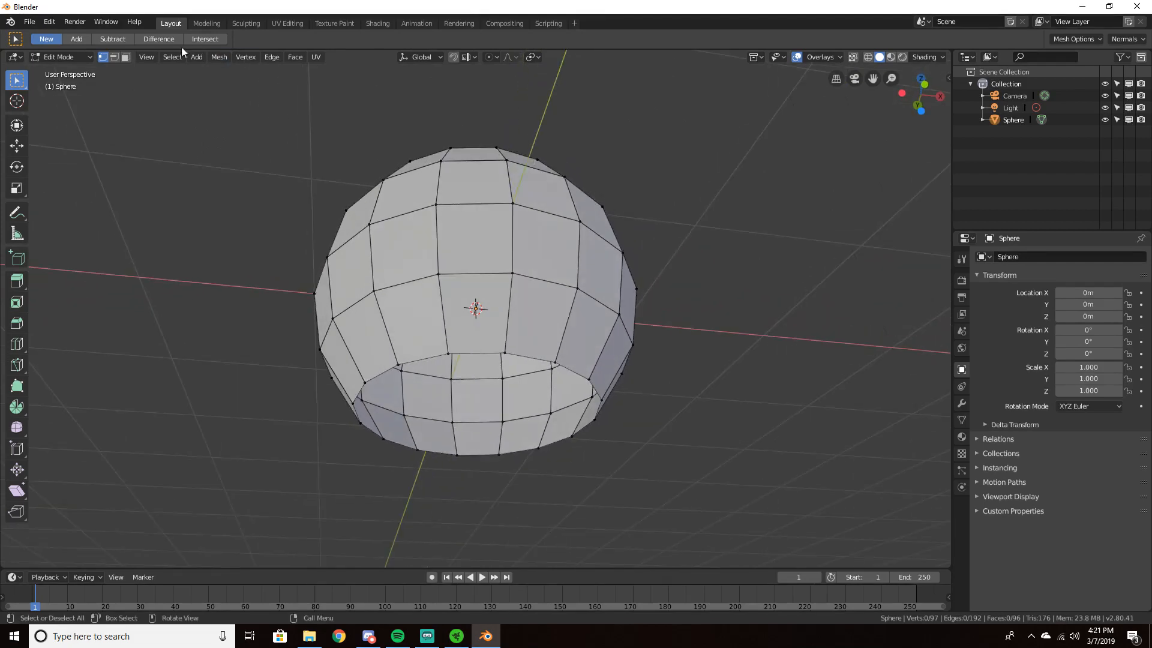
pyautogui.click(113, 57)
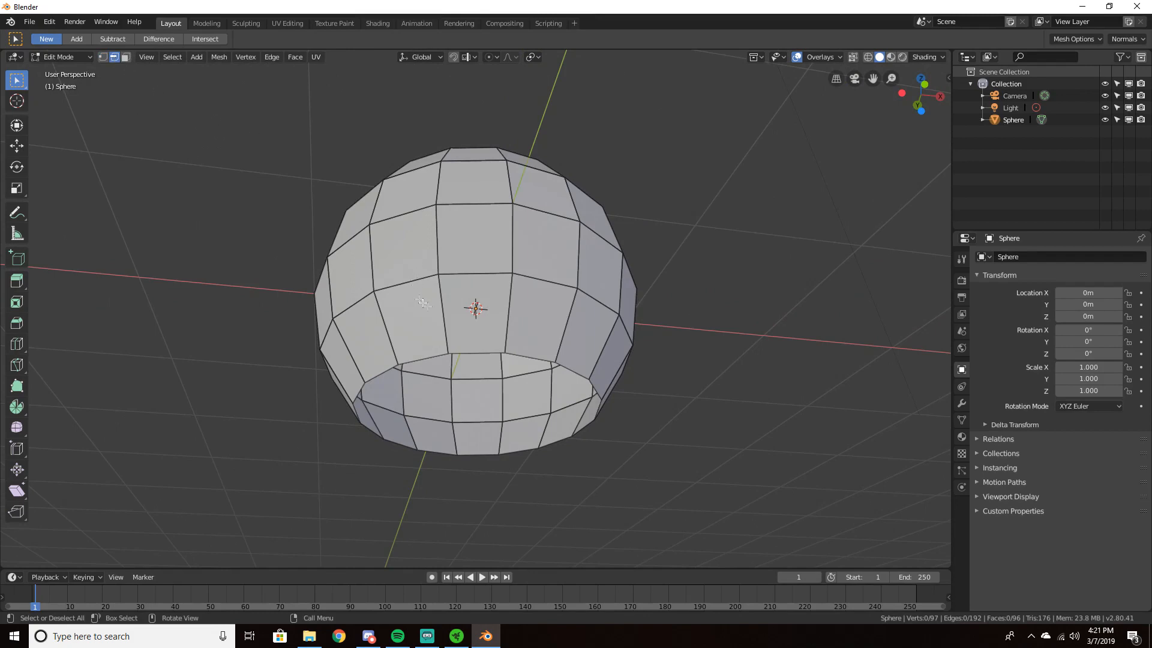
# Select the whole edge loop around the sphere's bottom opening and switch the view to orthographic
pyautogui.keyDown('alt'); pyautogui.click(476, 354); pyautogui.keyUp('alt')
pyautogui.moveTo(475, 353); pyautogui.dragTo(468, 401, button='middle')
pyautogui.press('KP_5')
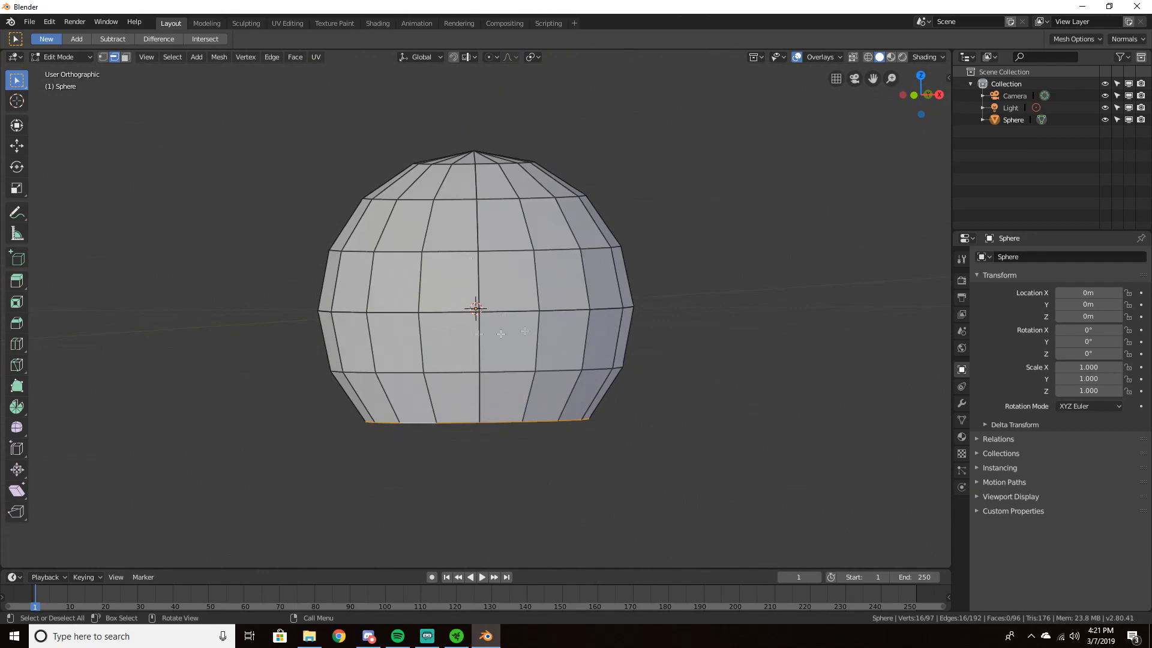
pyautogui.keyDown('shift'); pyautogui.moveTo(463, 276); pyautogui.dragTo(471, 212, button='middle'); pyautogui.keyUp('shift')
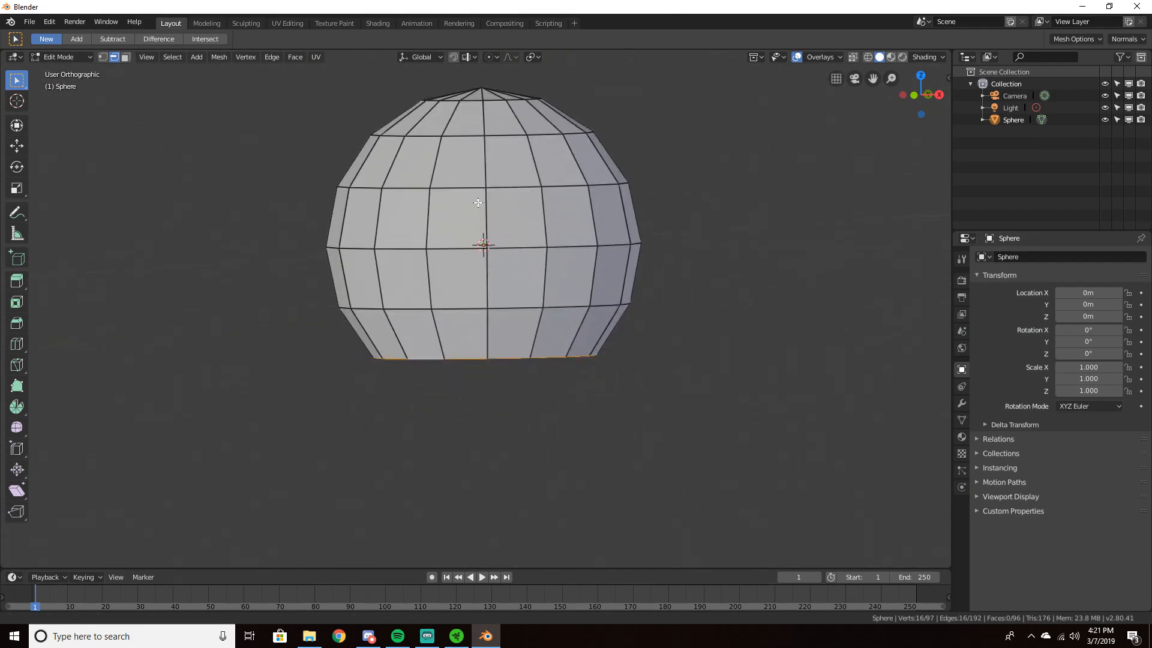
# Extrude the bottom rim about 0.14 m down along Z and scale the new loop to about 0.95
pyautogui.press('e')
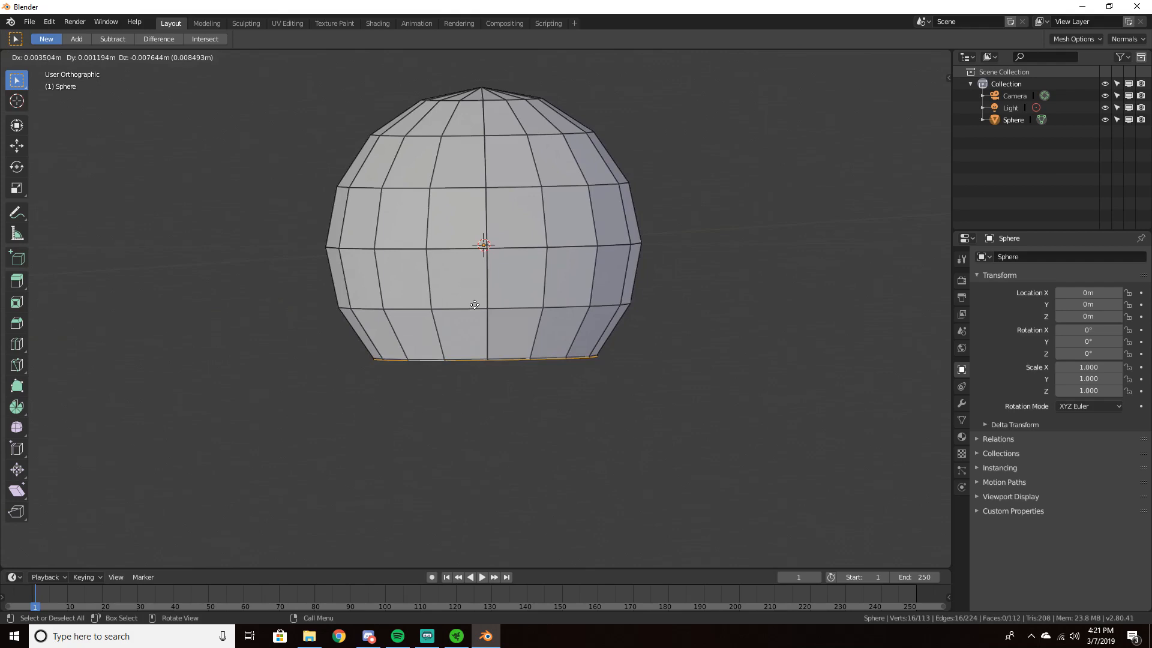
pyautogui.press('z')
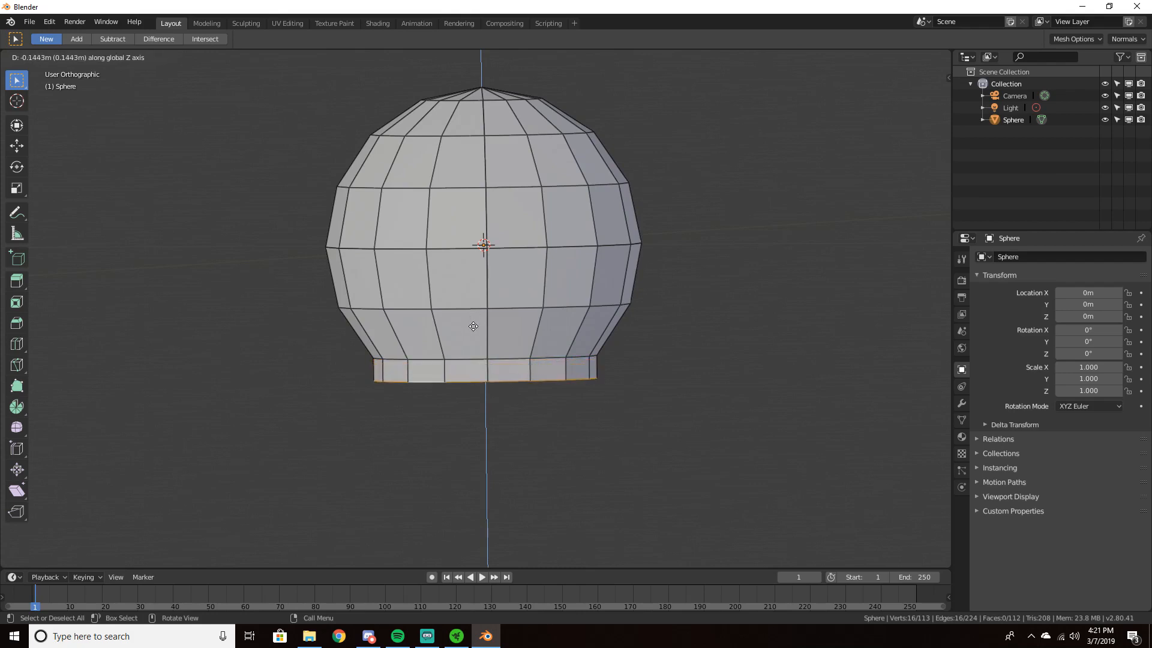
pyautogui.click(474, 327)
pyautogui.press('s')
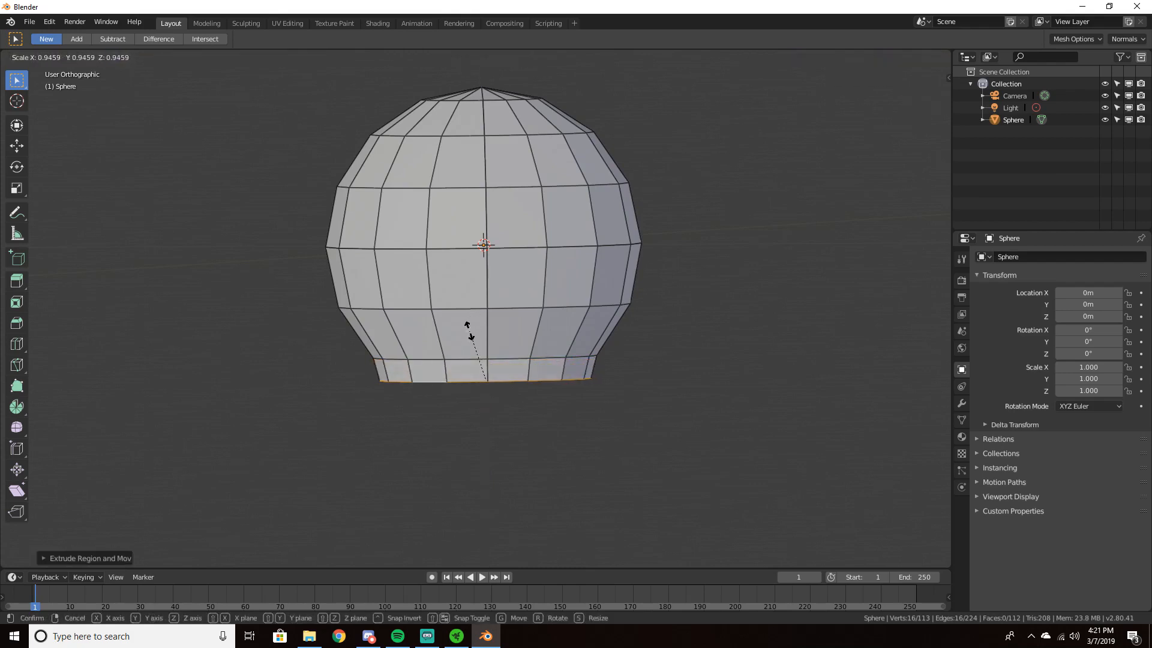
pyautogui.click(469, 330)
# Extrude the rim a second time down along Z and scale the new loop inward to about 0.83
pyautogui.press('e')
pyautogui.press('z')
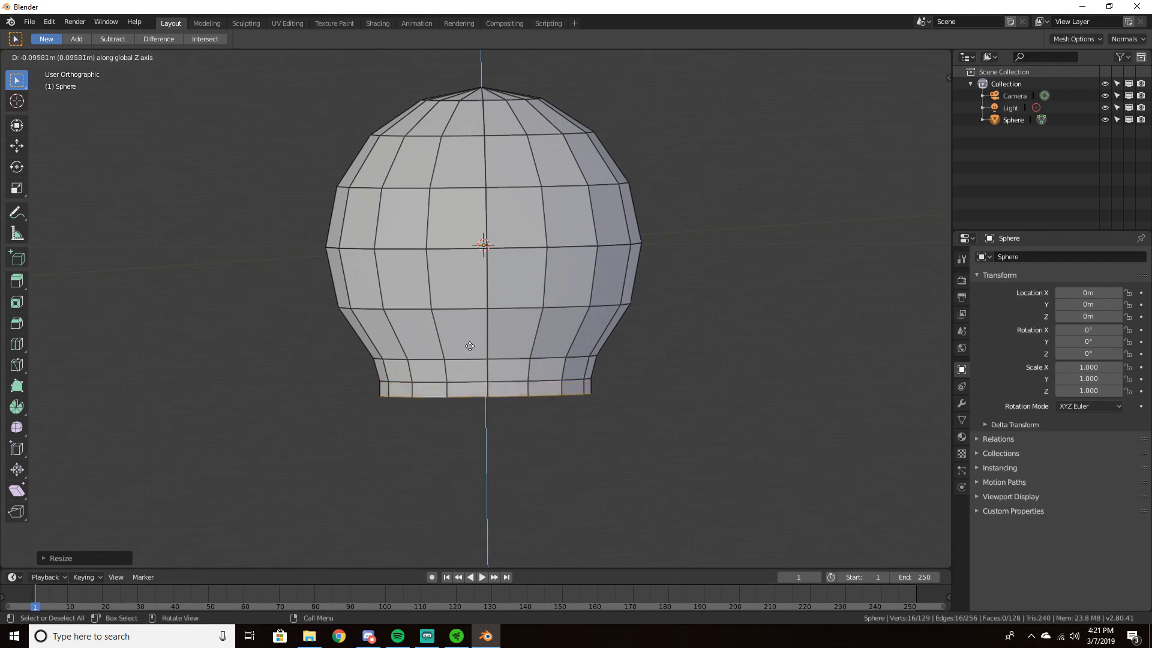
pyautogui.click(470, 353)
pyautogui.press('s')
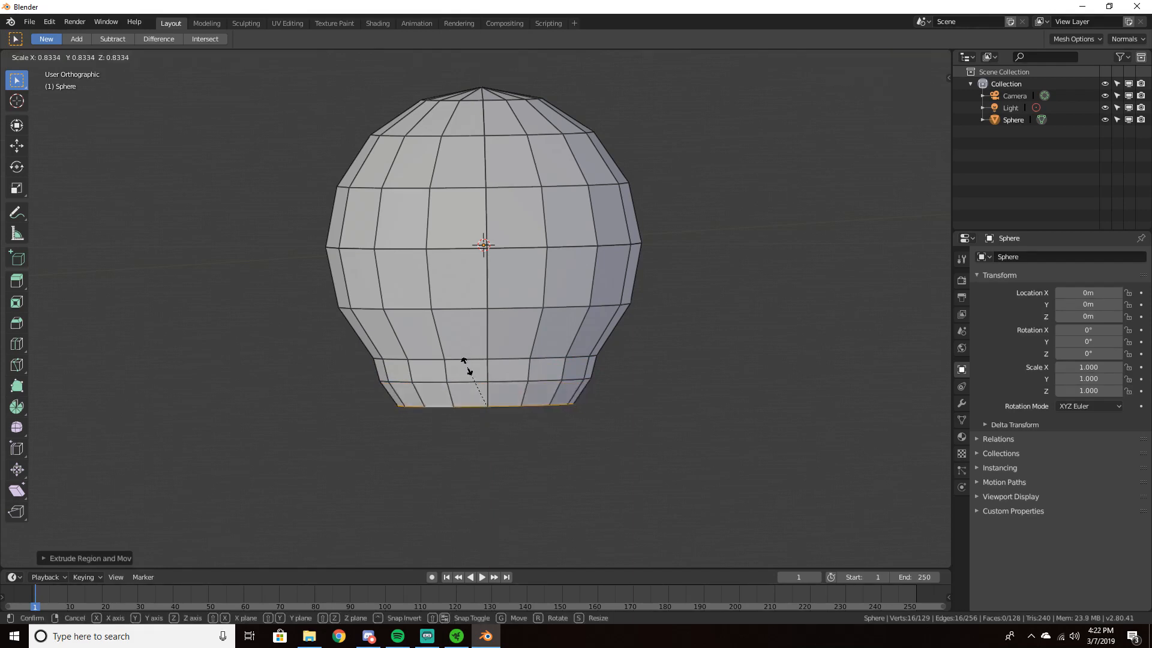
pyautogui.click(469, 365)
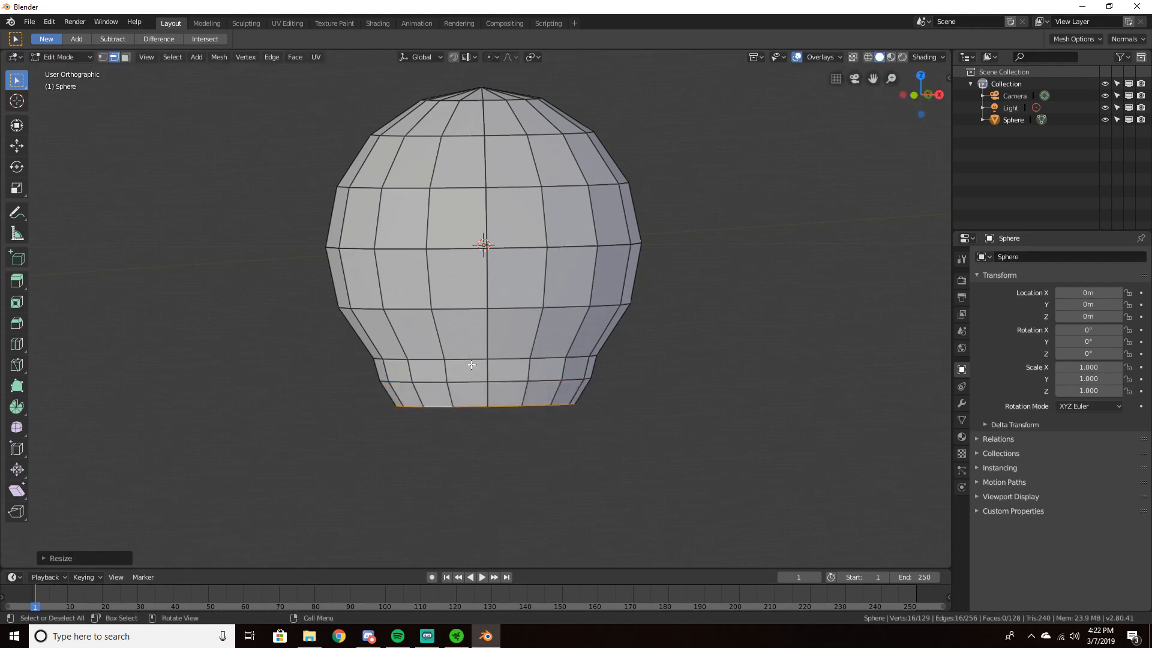
# Extrude the rim a third time about 0.17 m down along Z and scale the new loop further inward
pyautogui.press('e')
pyautogui.press('x')
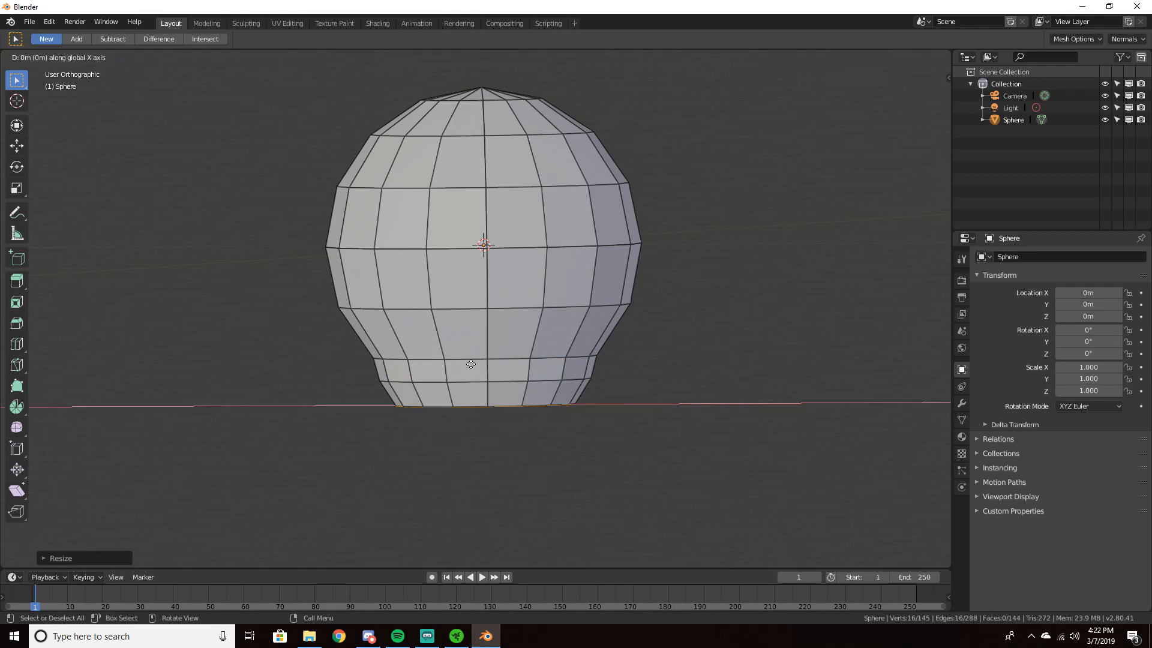
pyautogui.press('z')
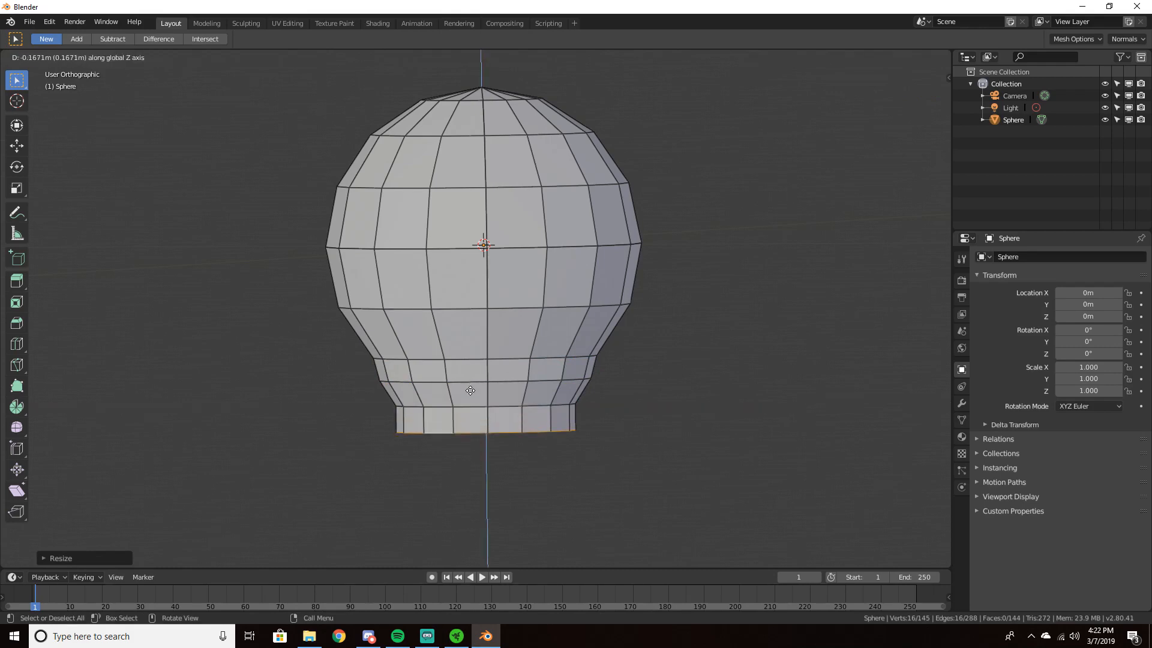
pyautogui.click(470, 391)
pyautogui.press('s')
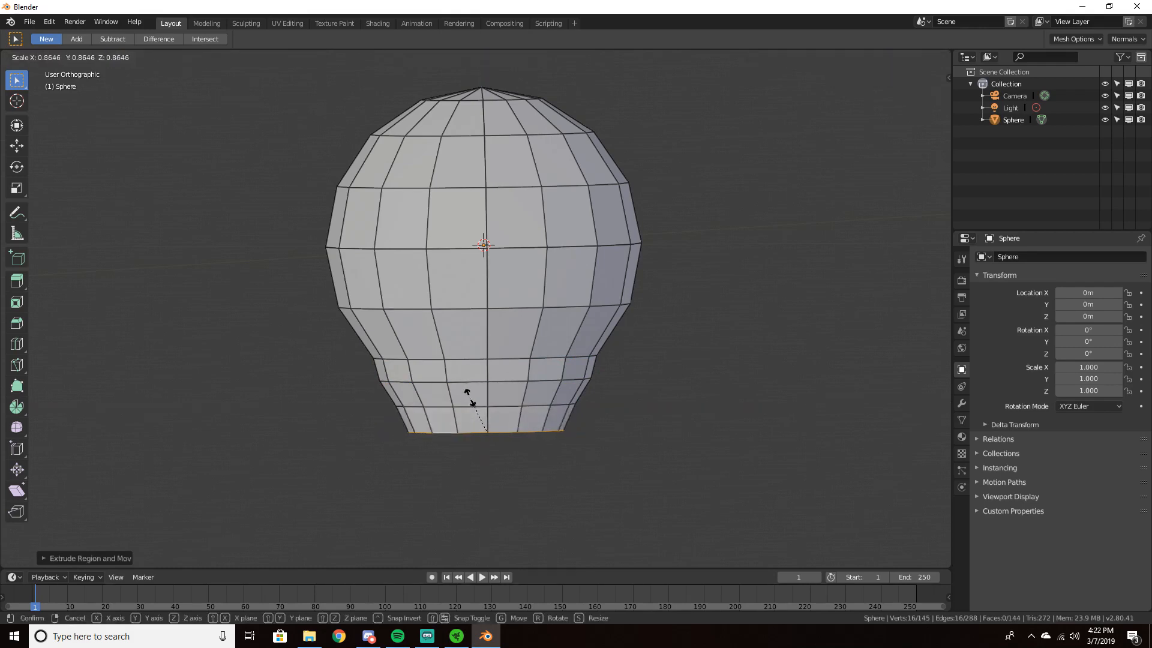
pyautogui.click(471, 400)
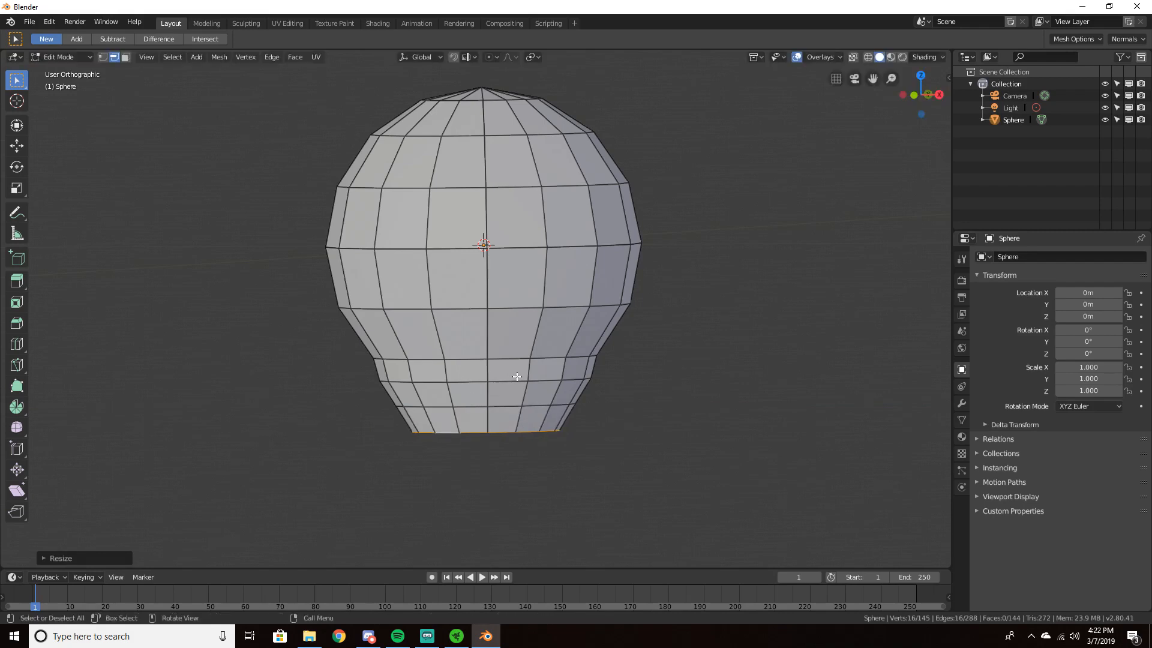
# Extrude the narrowed bottom rim a fourth time straight down along Z by a short distance
pyautogui.press('e')
pyautogui.press('x')
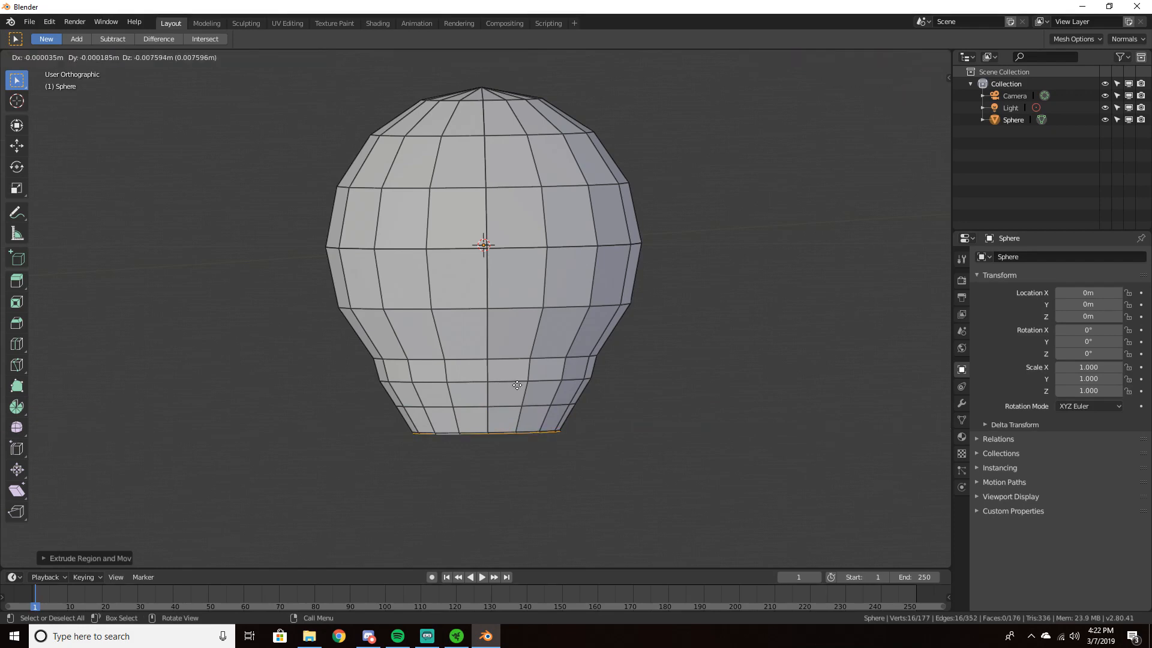
pyautogui.press('z')
pyautogui.click(517, 401)
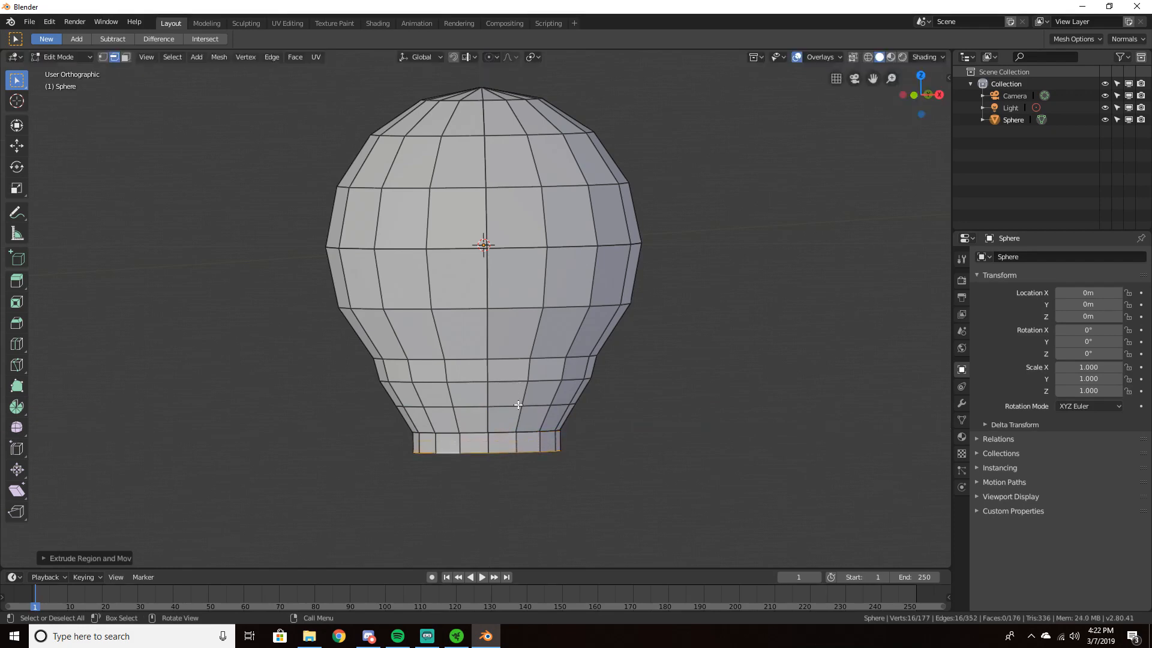
# Scale the lowest rim inward, and extrude one more loop down along Z, narrowing it as well
pyautogui.press('s')
pyautogui.click(514, 415)
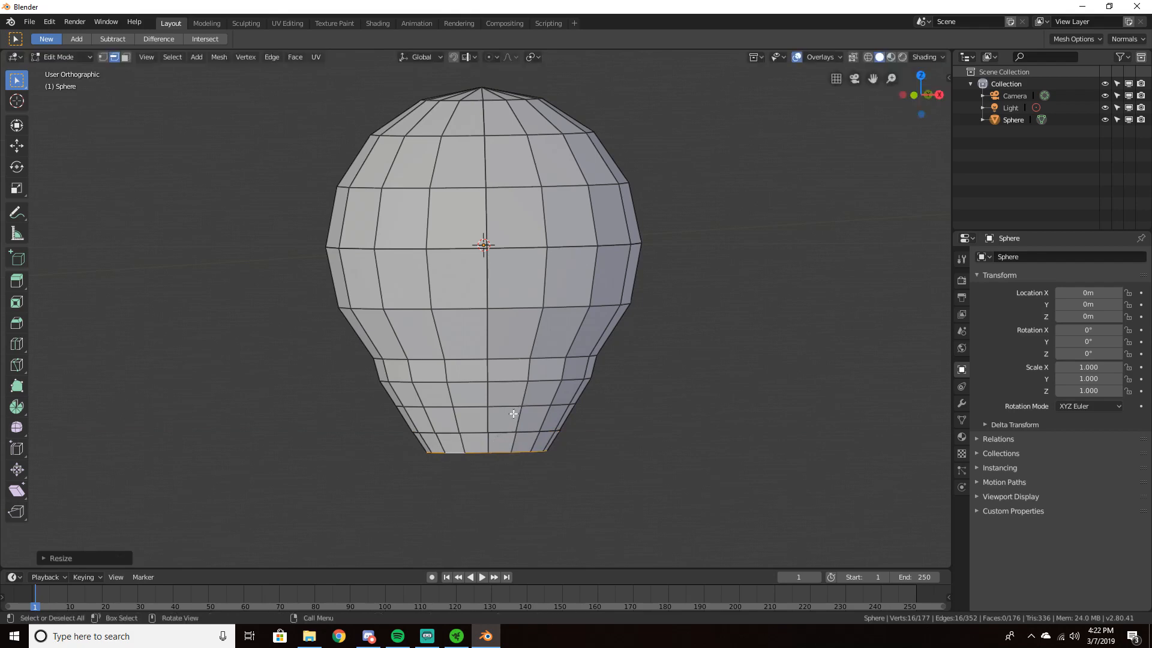
pyautogui.press('e')
pyautogui.press('z')
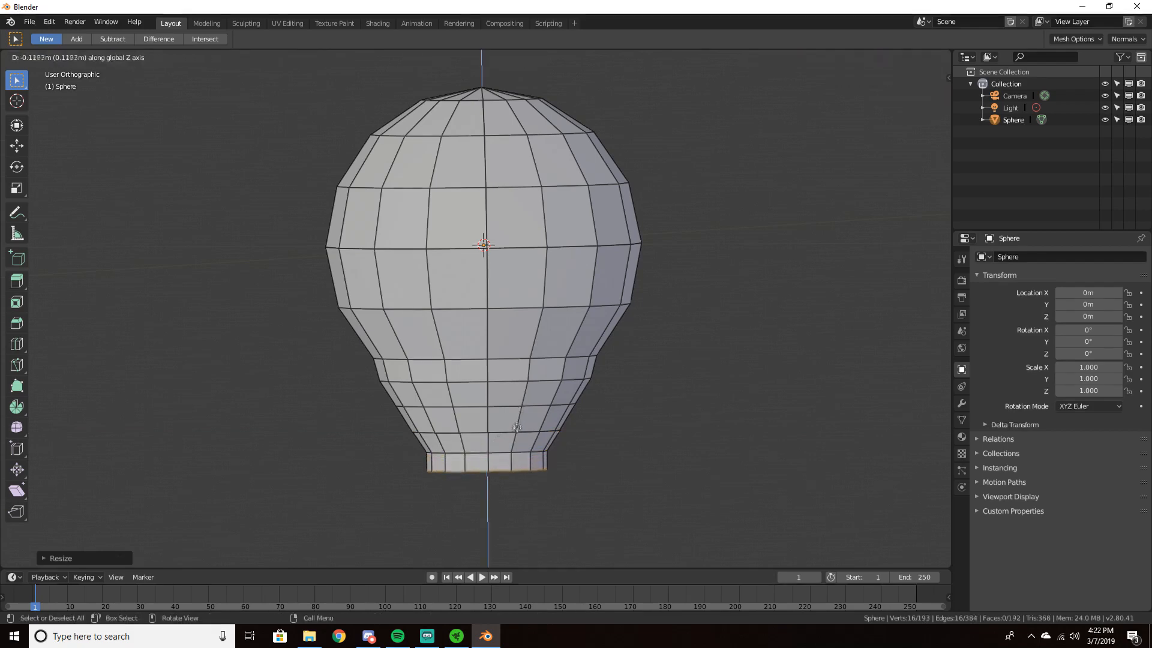
pyautogui.click(510, 437)
pyautogui.press('s')
pyautogui.click(504, 442)
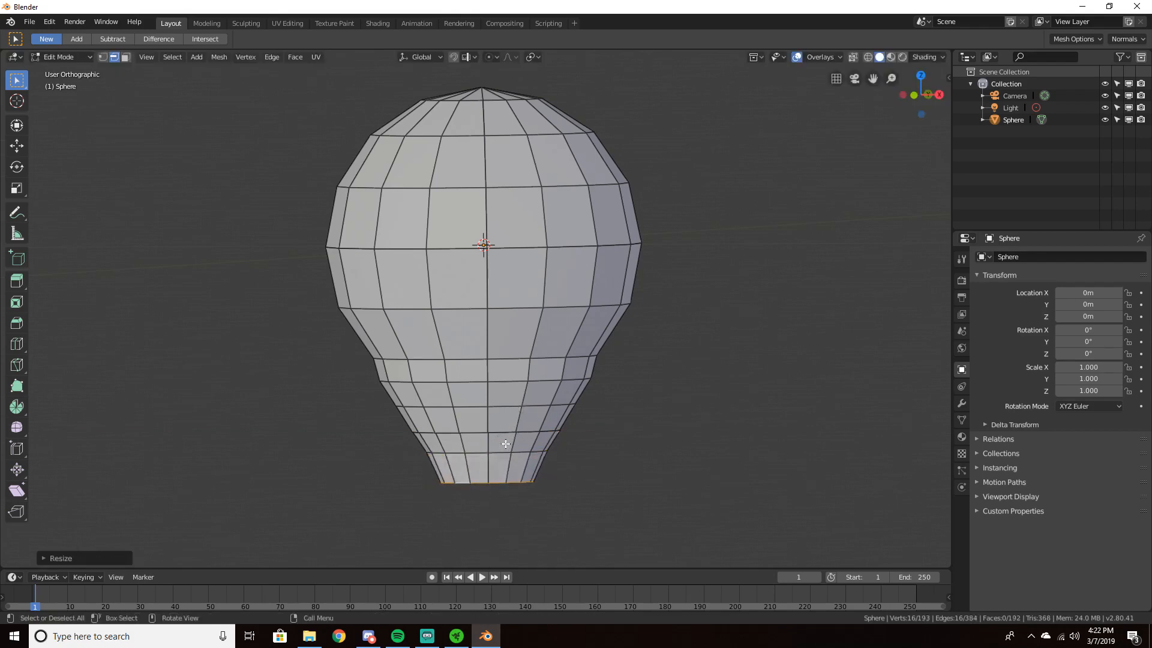
# Add a Subdivision Surface modifier to the bulb in Object Mode, with View and Render subdivisions both set to 3
pyautogui.press('Tab')
pyautogui.moveTo(563, 425); pyautogui.dragTo(599, 336, button='middle')
pyautogui.scroll(-4, 521, 432)
pyautogui.press('KP_7')
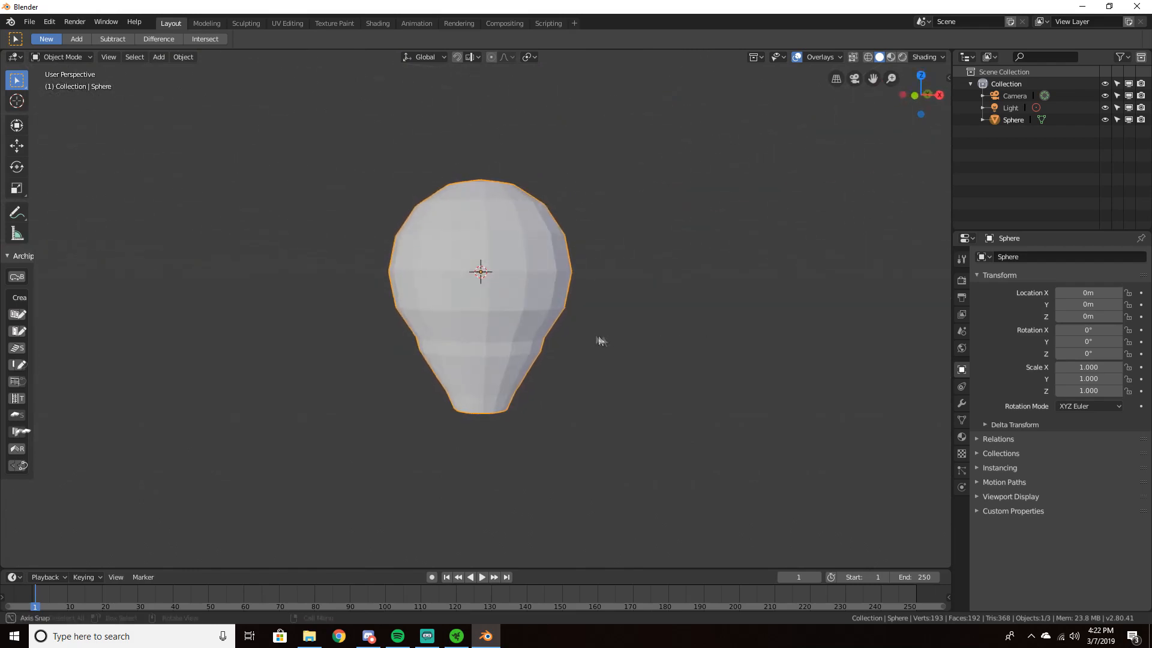
pyautogui.click(961, 404)
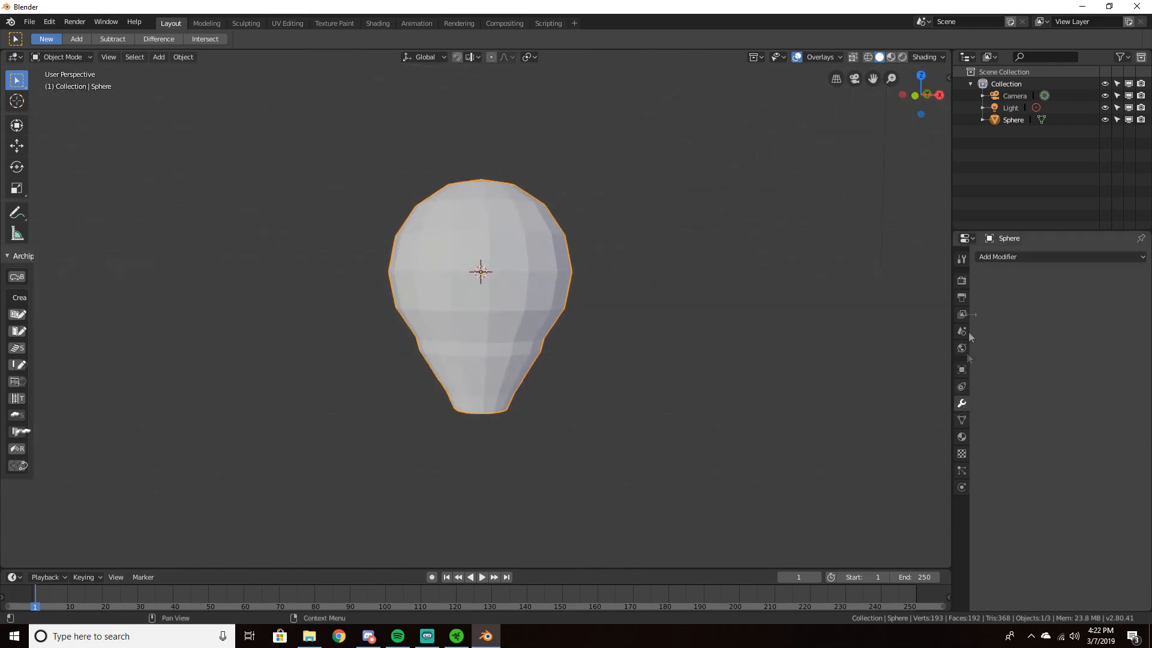
pyautogui.click(996, 257)
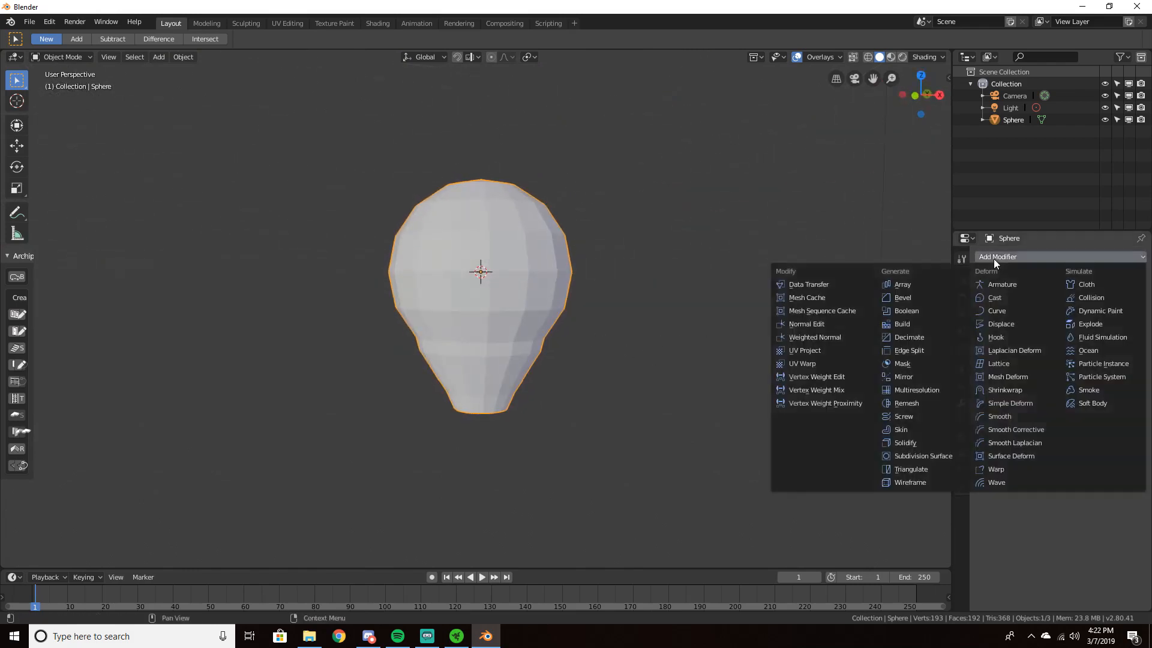
pyautogui.click(934, 455)
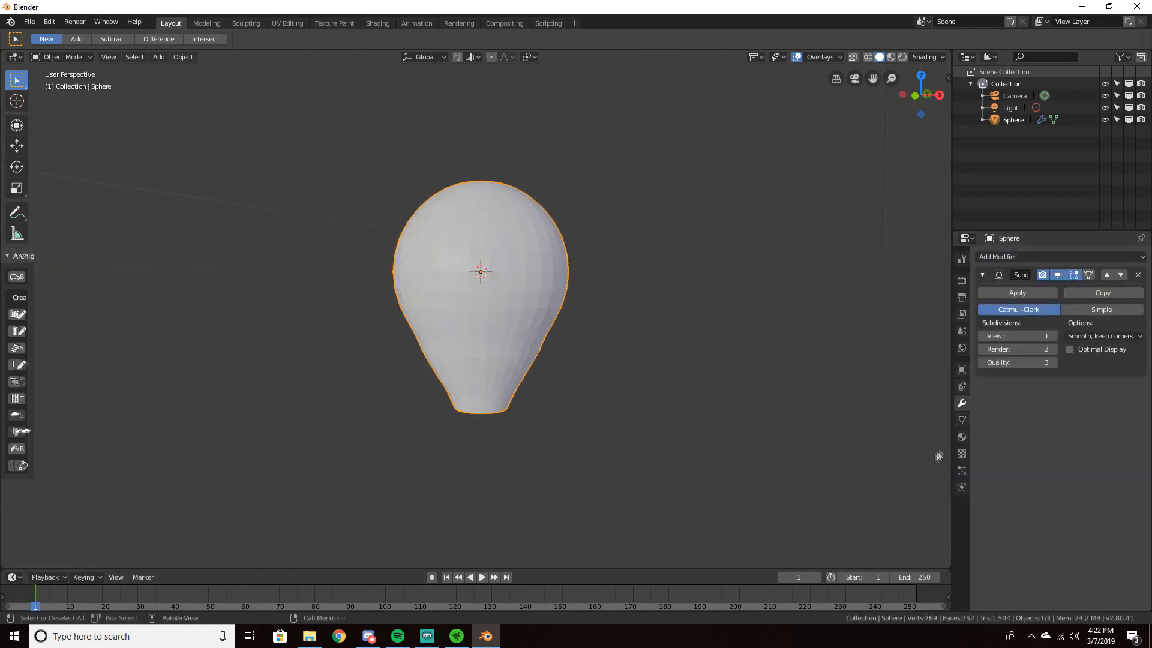
pyautogui.click(1053, 335)
pyautogui.click(1052, 336)
pyautogui.click(1053, 348)
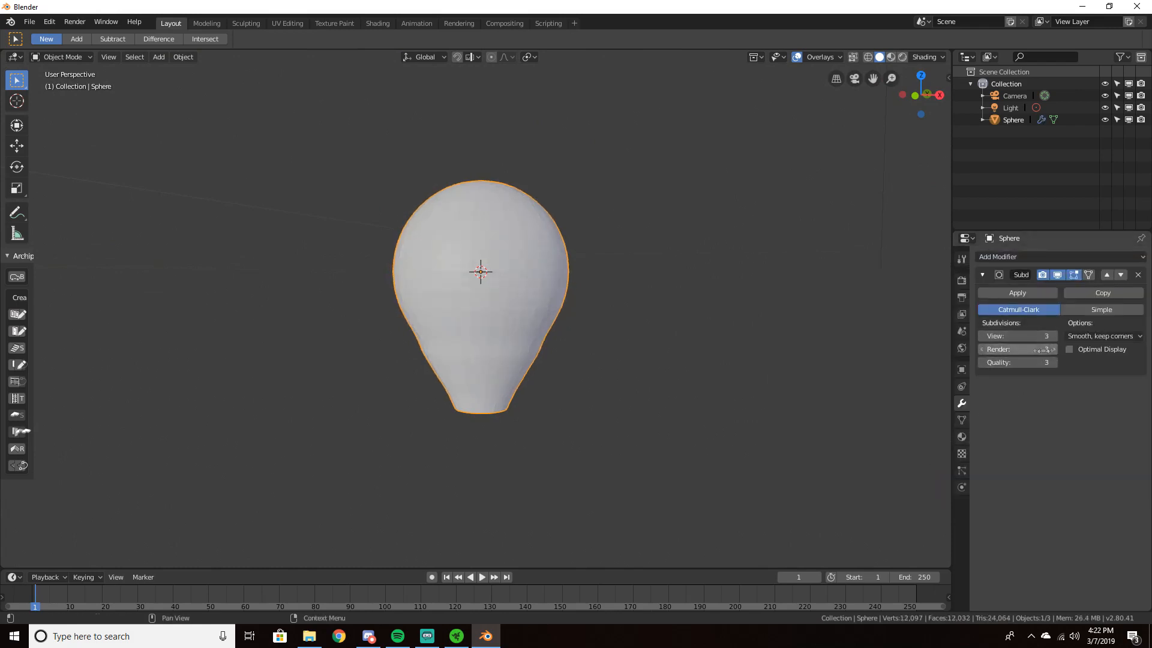
# Apply the Subdivision Surface modifier to the bulb mesh
pyautogui.moveTo(624, 366); pyautogui.dragTo(684, 384, button='middle')
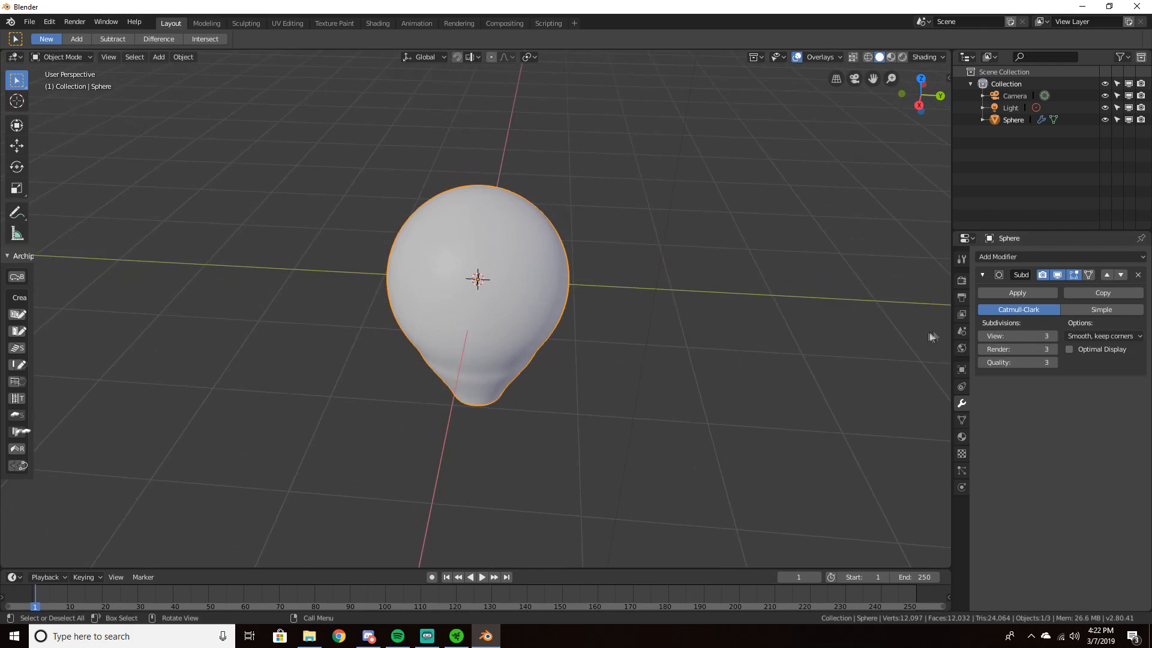
pyautogui.click(998, 297)
pyautogui.moveTo(761, 363); pyautogui.dragTo(573, 317, button='middle')
pyautogui.scroll(4, 635, 392)
pyautogui.scroll(-4, 718, 416)
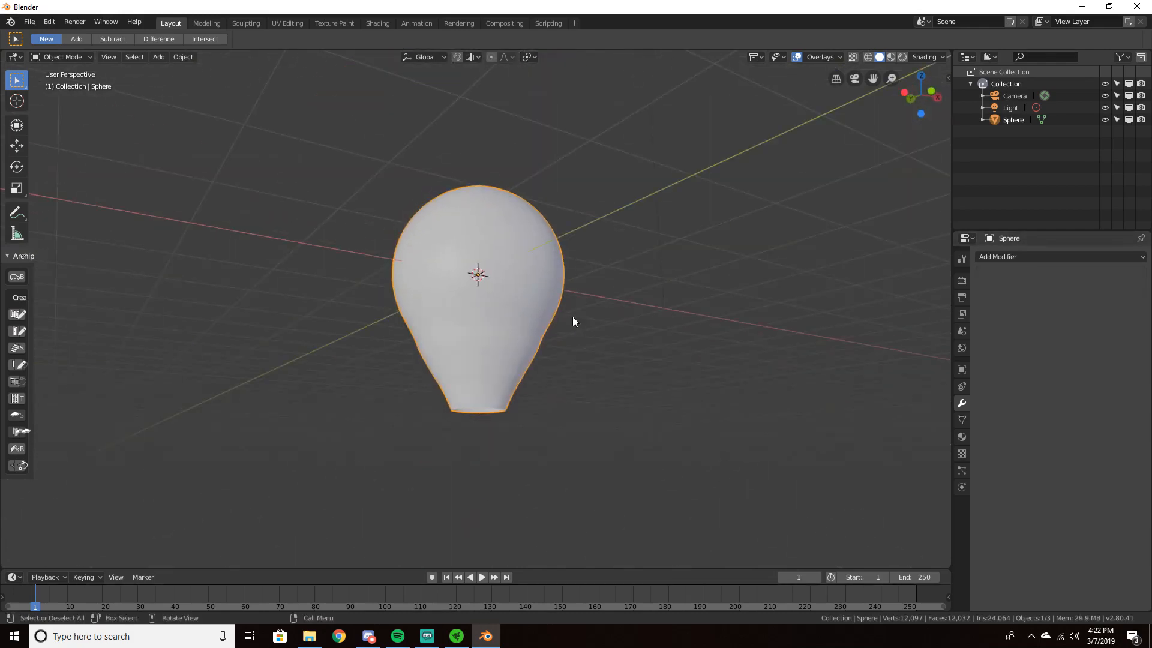
# Shade the bulb smooth and check its surface from several angles
pyautogui.rightClick(485, 267)
pyautogui.click(485, 266)
pyautogui.scroll(4, 558, 291)
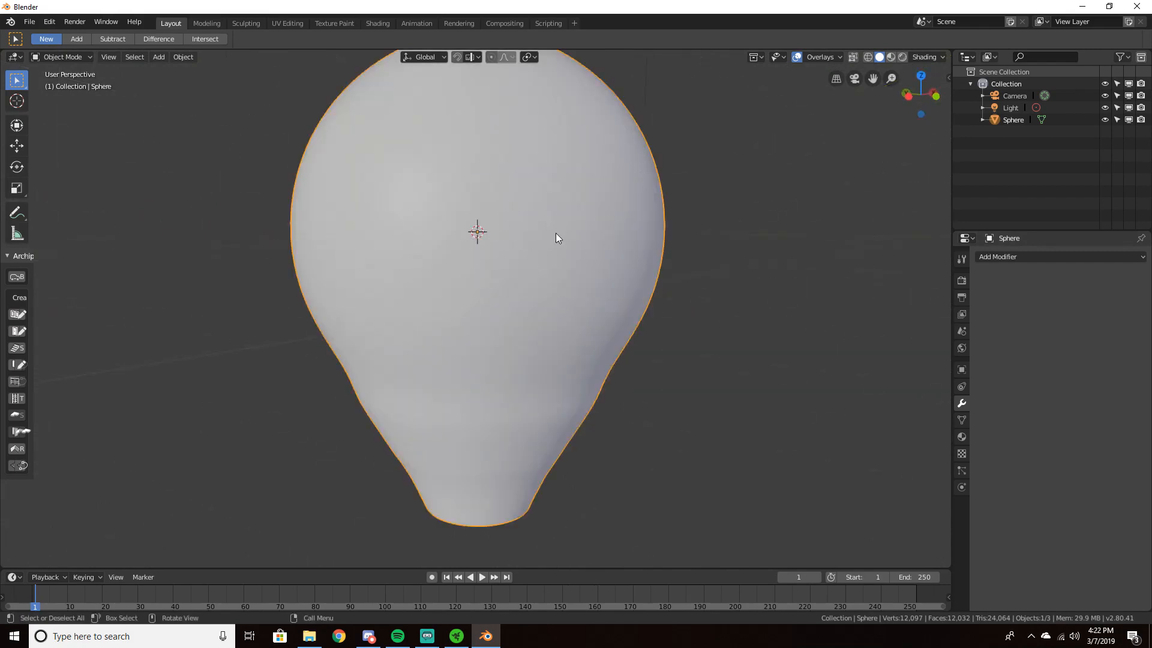
pyautogui.moveTo(555, 233); pyautogui.dragTo(547, 270, button='middle')
pyautogui.scroll(-4, 656, 276)
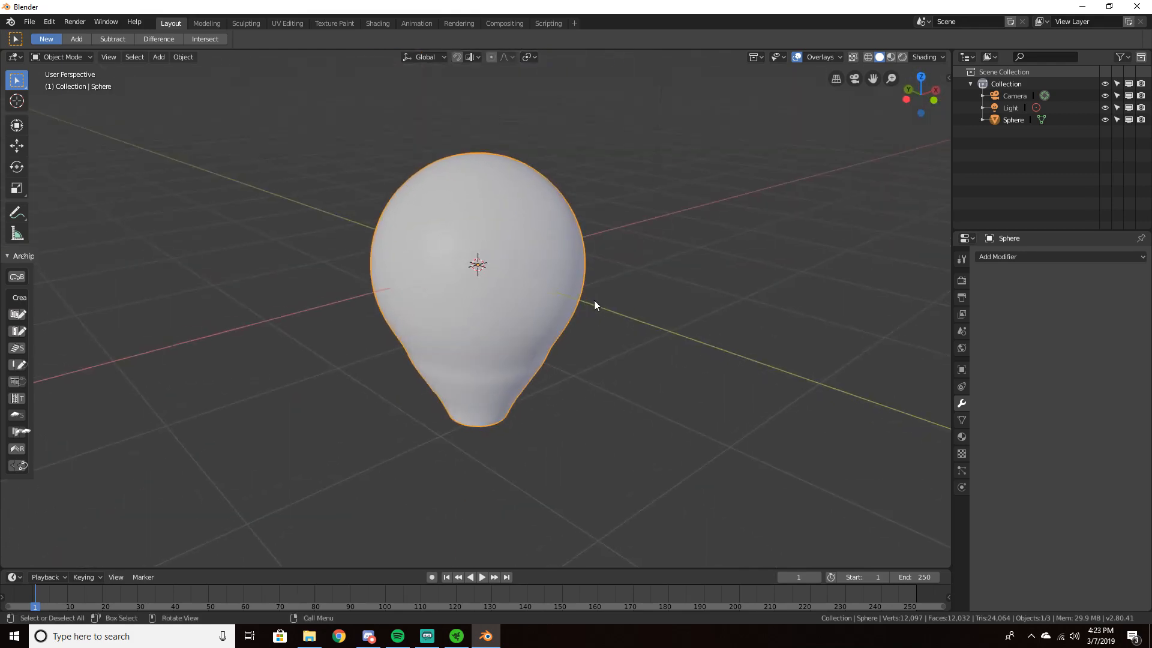
pyautogui.moveTo(594, 301)
pyautogui.mouseDown(button='middle')
pyautogui.moveTo(581, 250)
pyautogui.moveTo(627, 322)
pyautogui.moveTo(597, 296)
pyautogui.mouseUp(button='middle')
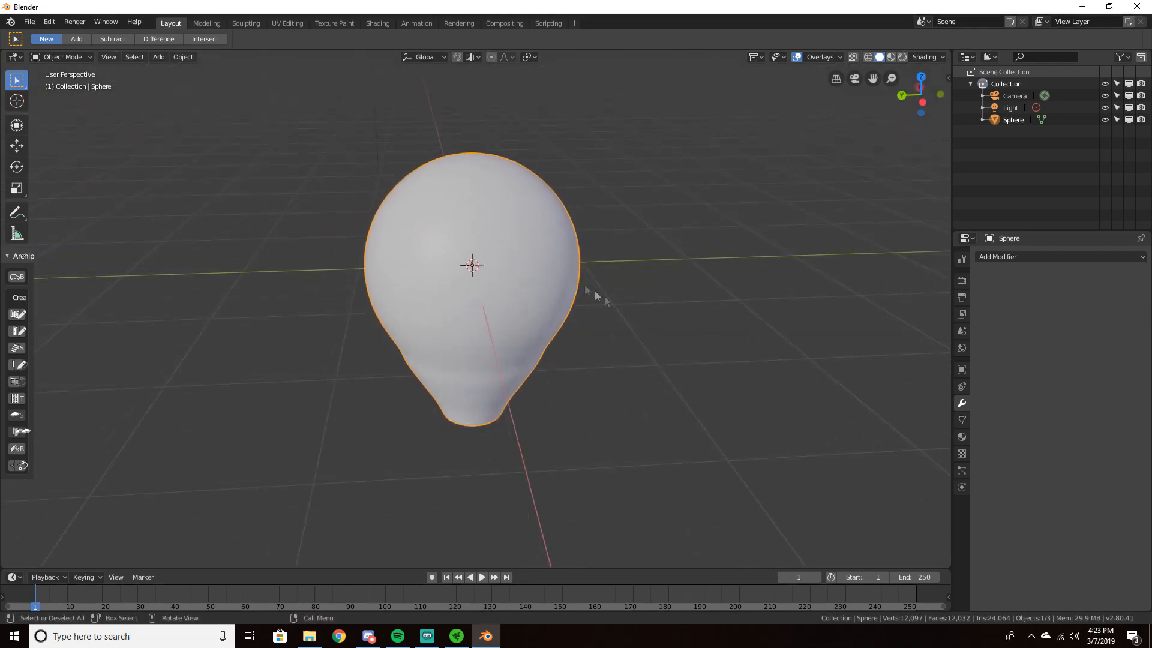
# Move the bulb sideways along the Y direction, clear of the world origin
pyautogui.press('g')
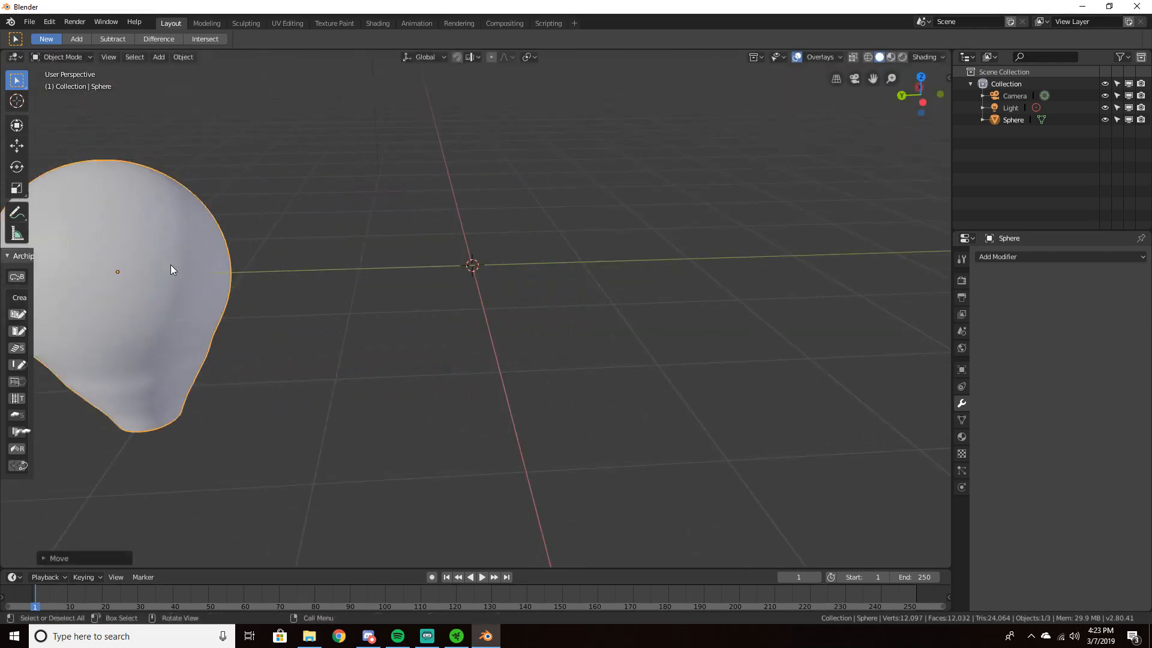
pyautogui.click(173, 268)
pyautogui.moveTo(173, 268); pyautogui.dragTo(474, 313, button='middle')
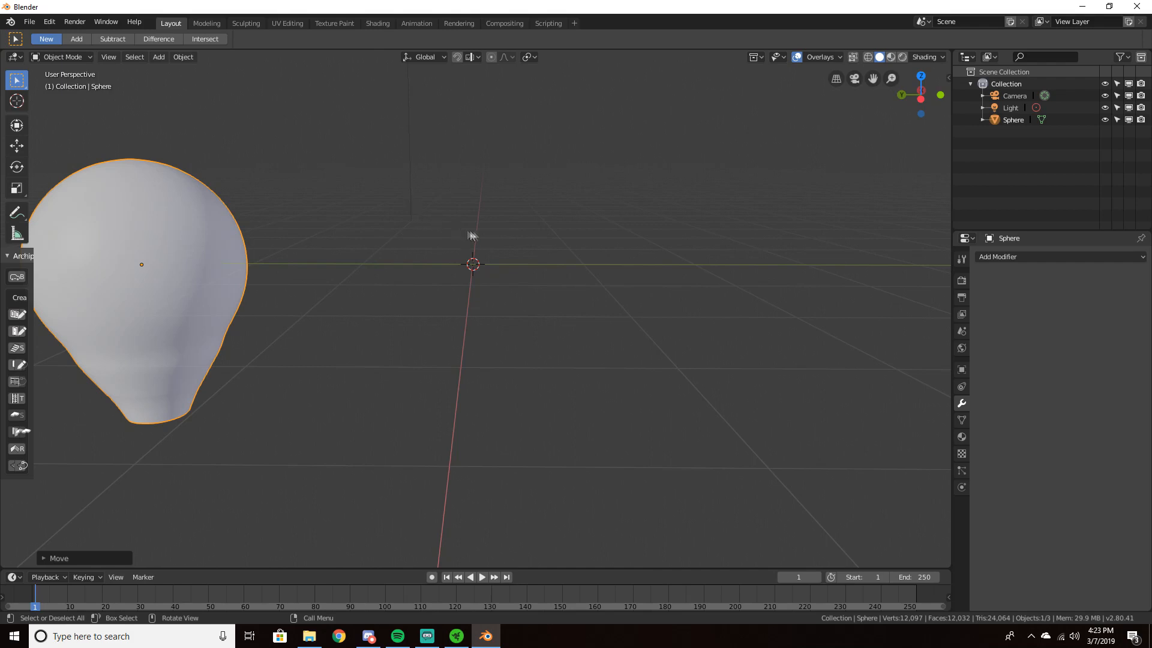
# Add a Bezier curve at the world origin
pyautogui.hotkey('shift', 'a')
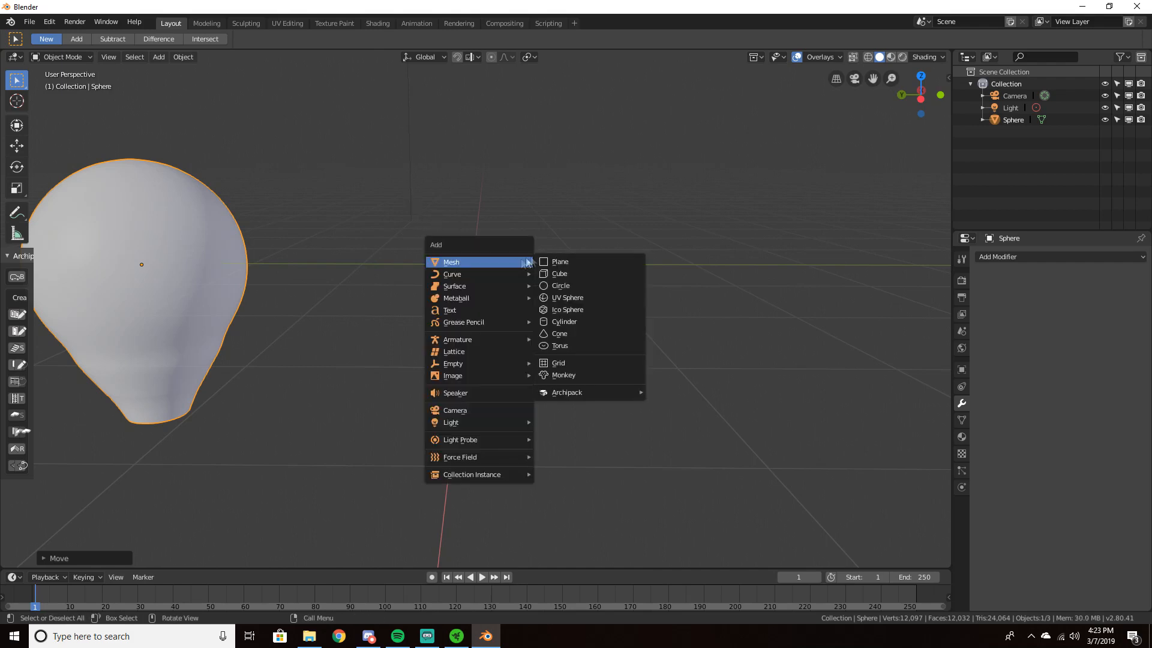
pyautogui.moveTo(489, 273)
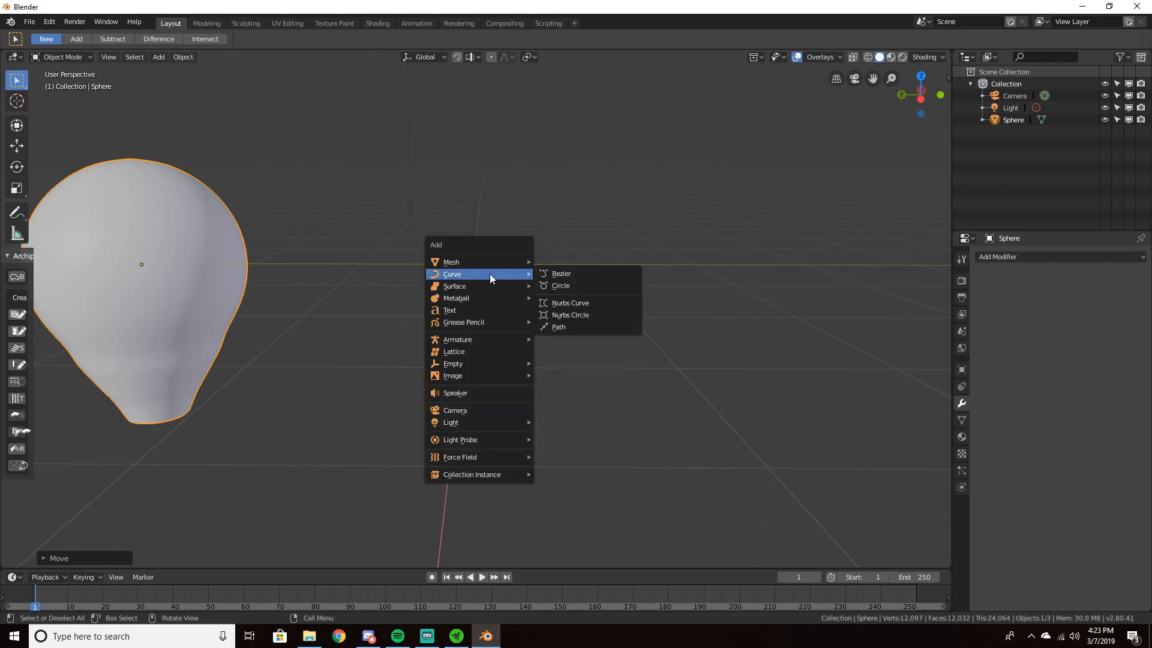
pyautogui.click(549, 273)
pyautogui.moveTo(549, 273); pyautogui.dragTo(545, 116, button='middle')
pyautogui.moveTo(568, 233); pyautogui.dragTo(555, 278, button='middle')
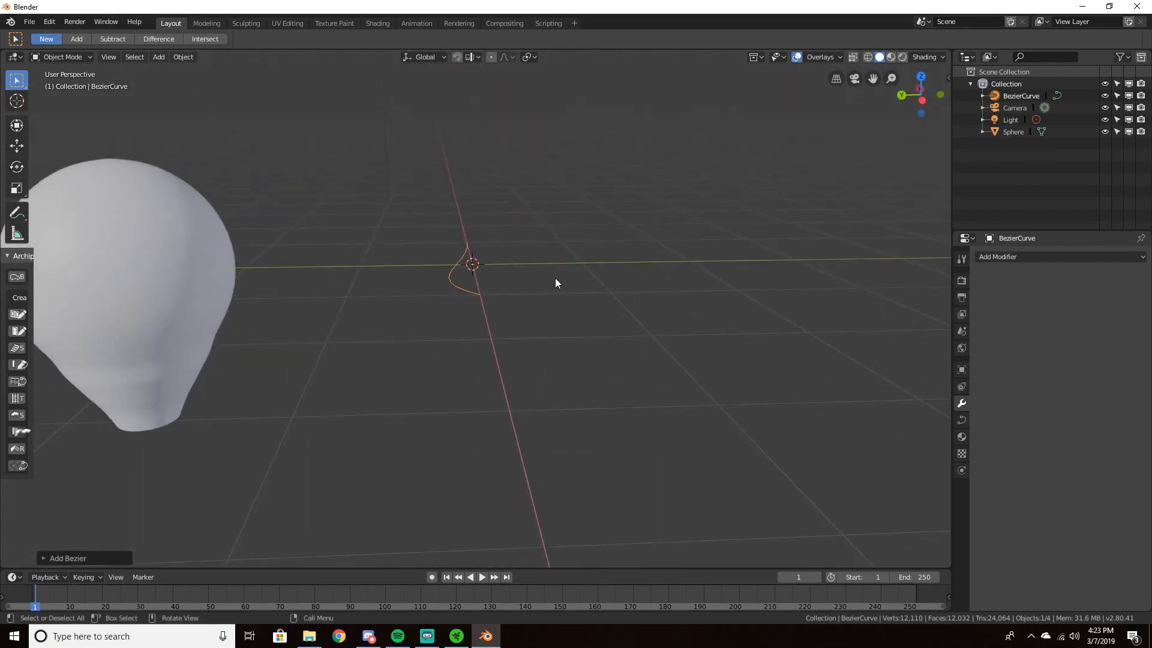
# Rotate the Bezier curve 90° about the global X axis so it stands upright
pyautogui.press('r')
pyautogui.write('x9')
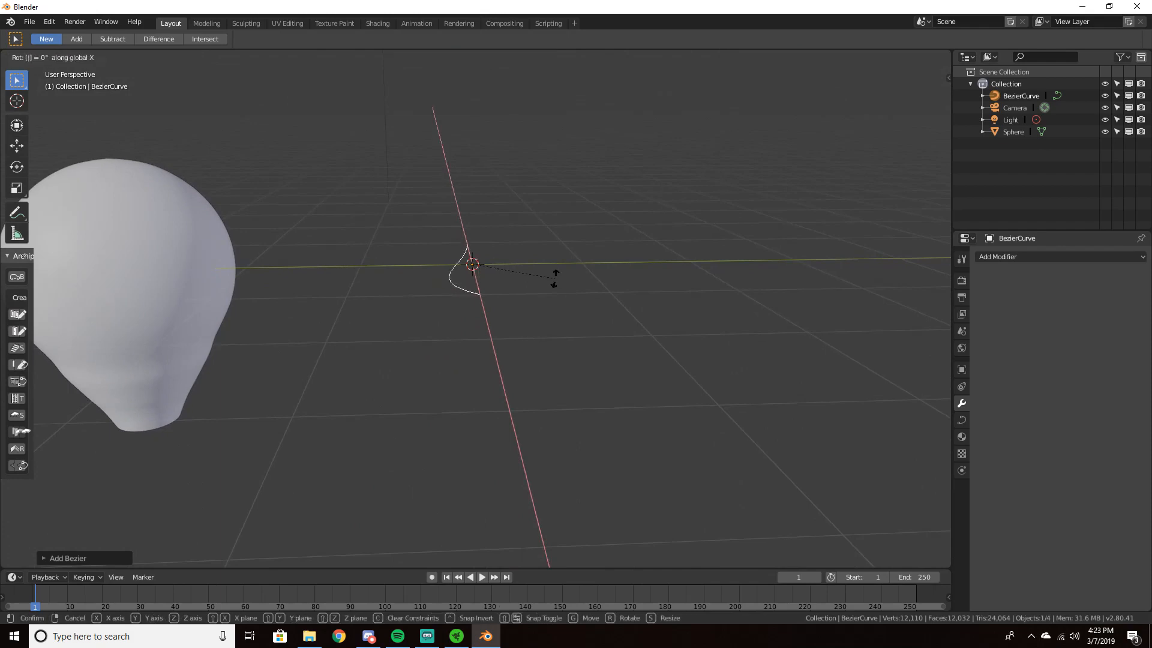
pyautogui.write('90')
pyautogui.press('Return')
pyautogui.moveTo(555, 278); pyautogui.dragTo(545, 239, button='middle')
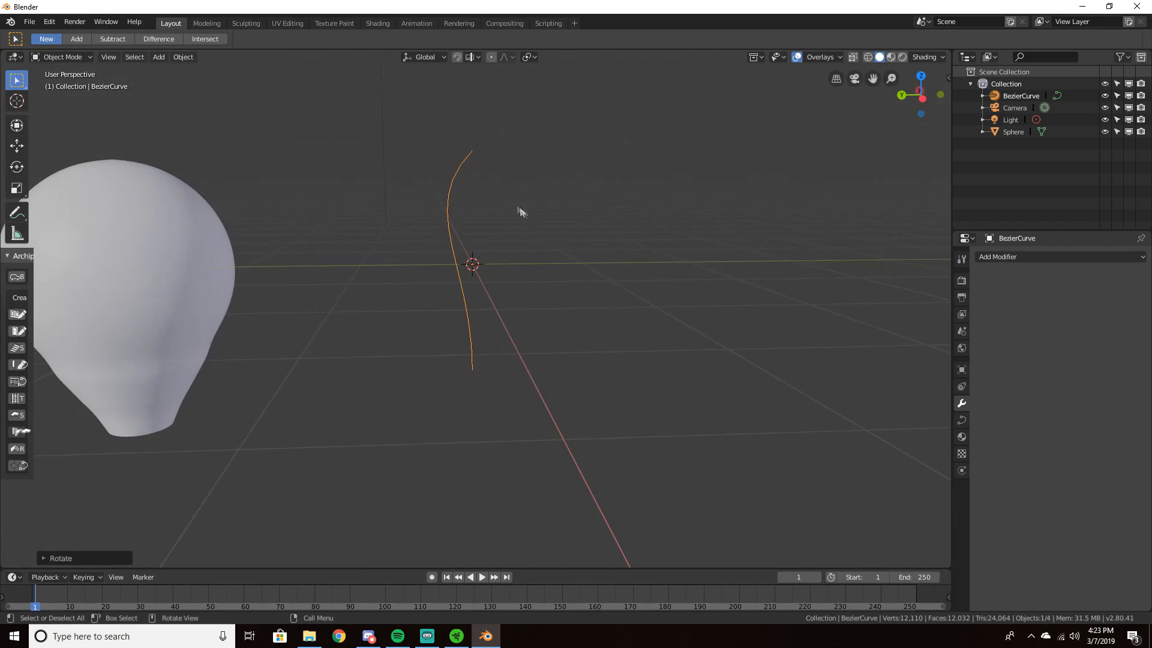
# Reshape the curve's upper end by moving its control point and handles so it bends over sideways in a smooth arc
pyautogui.press('Tab')
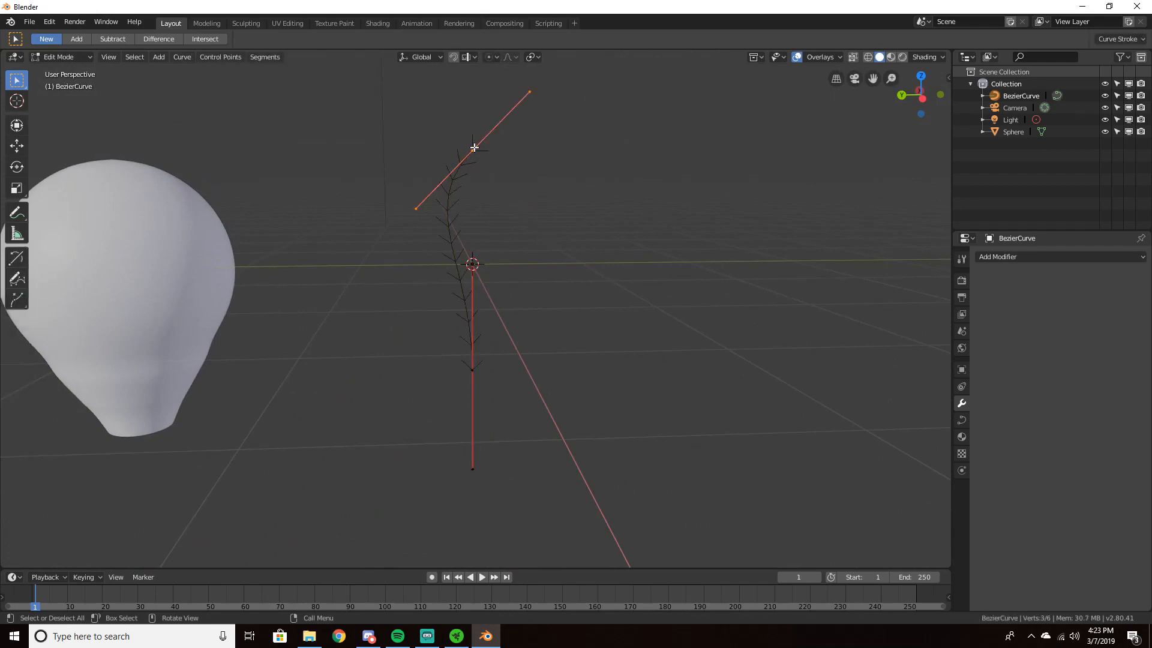
pyautogui.rightClick(474, 147)
pyautogui.click(16, 146)
pyautogui.moveTo(440, 150); pyautogui.dragTo(452, 151)
pyautogui.click(541, 95)
pyautogui.moveTo(546, 74); pyautogui.dragTo(560, 105)
pyautogui.click(490, 149)
pyautogui.moveTo(489, 148); pyautogui.dragTo(507, 151)
pyautogui.press('Tab')
pyautogui.moveTo(576, 179)
pyautogui.mouseDown(button='middle')
pyautogui.moveTo(438, 200)
pyautogui.moveTo(582, 173)
pyautogui.mouseUp(button='middle')
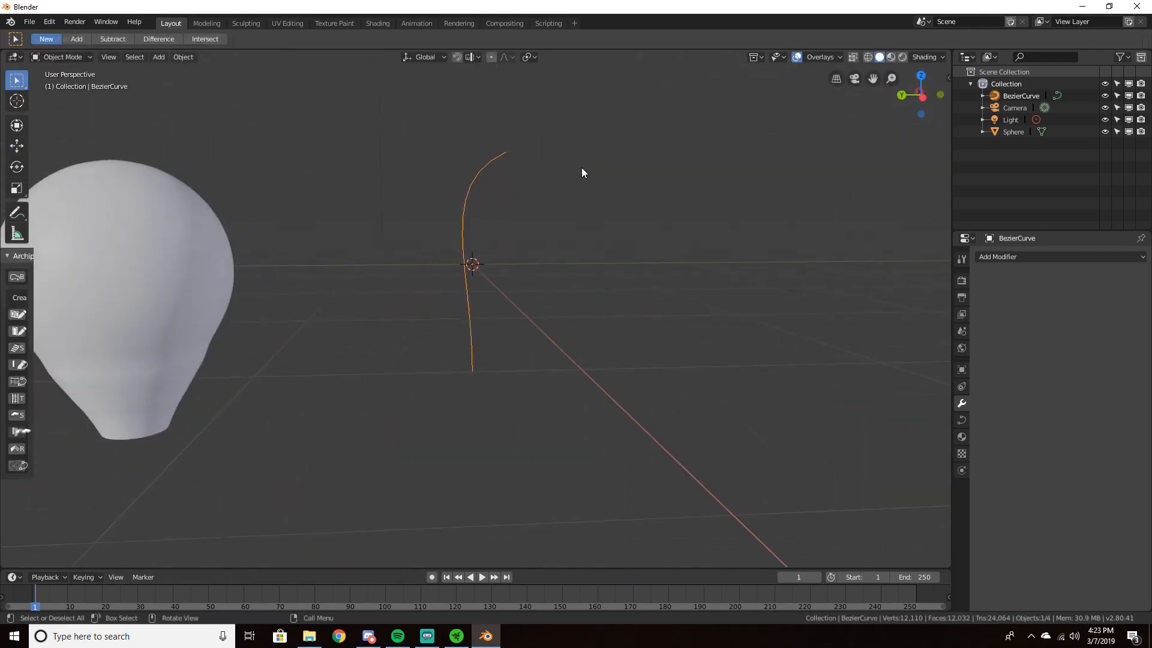
# Duplicate the curve beside the original and rotate the copy about its vertical axis so the two bend towards each other
pyautogui.hotkey('shift', 'd')
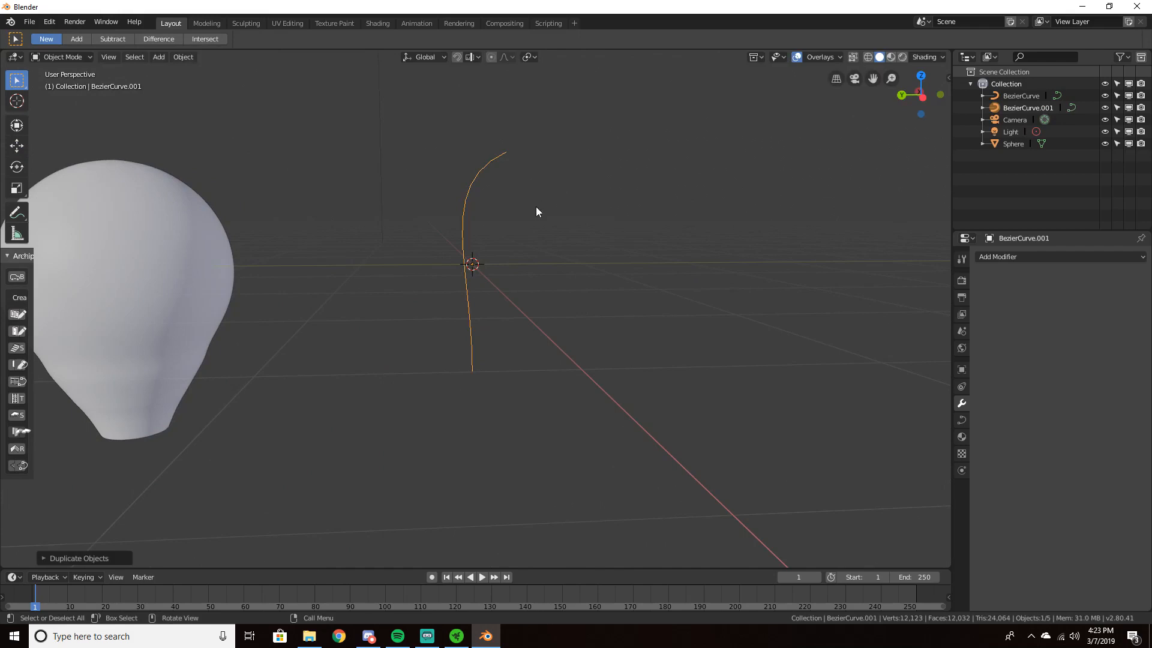
pyautogui.click(600, 201)
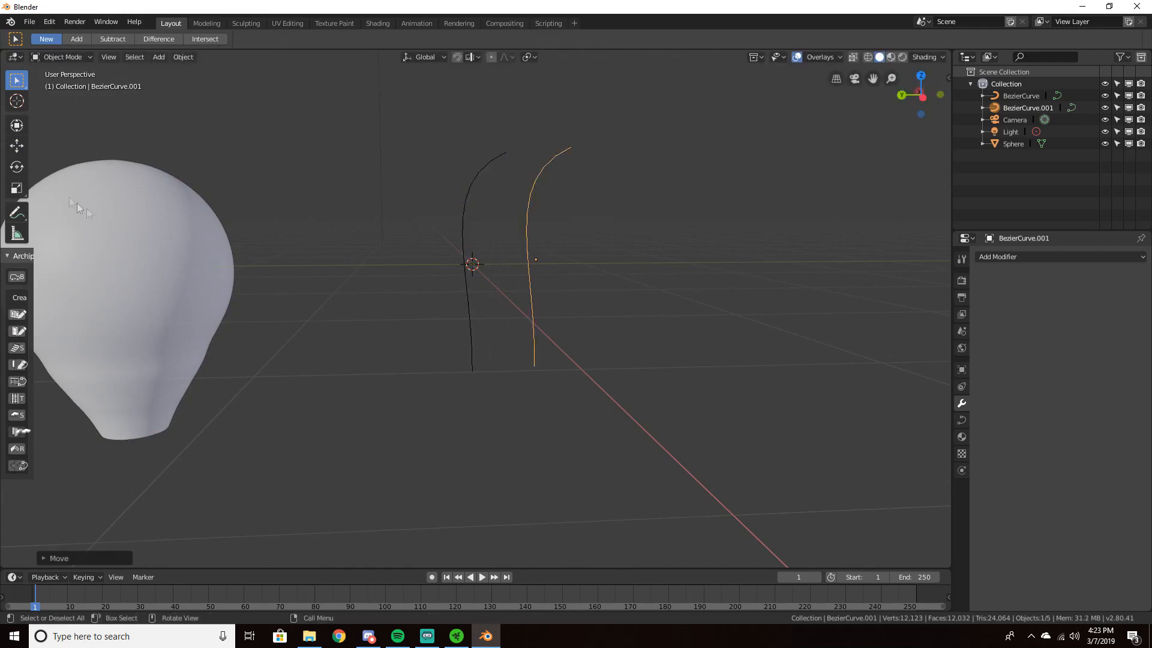
pyautogui.click(28, 168)
pyautogui.moveTo(526, 264); pyautogui.dragTo(508, 263)
pyautogui.moveTo(847, 268); pyautogui.dragTo(831, 367, button='middle')
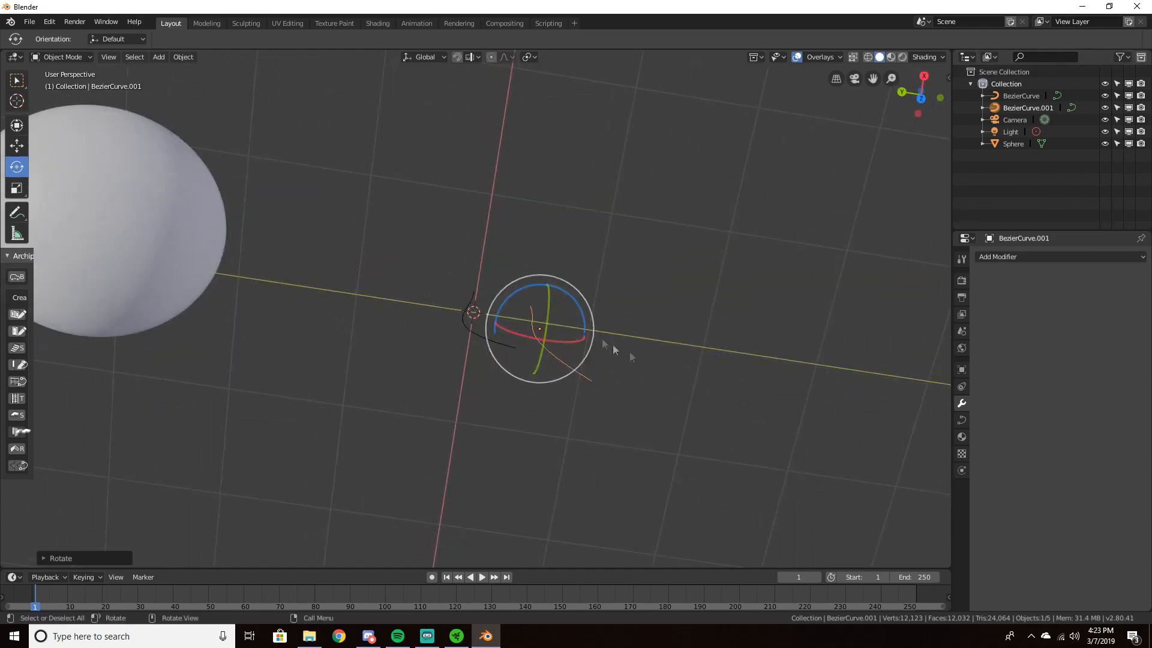
pyautogui.moveTo(582, 318); pyautogui.dragTo(404, 406)
pyautogui.moveTo(403, 406); pyautogui.dragTo(546, 214, button='middle')
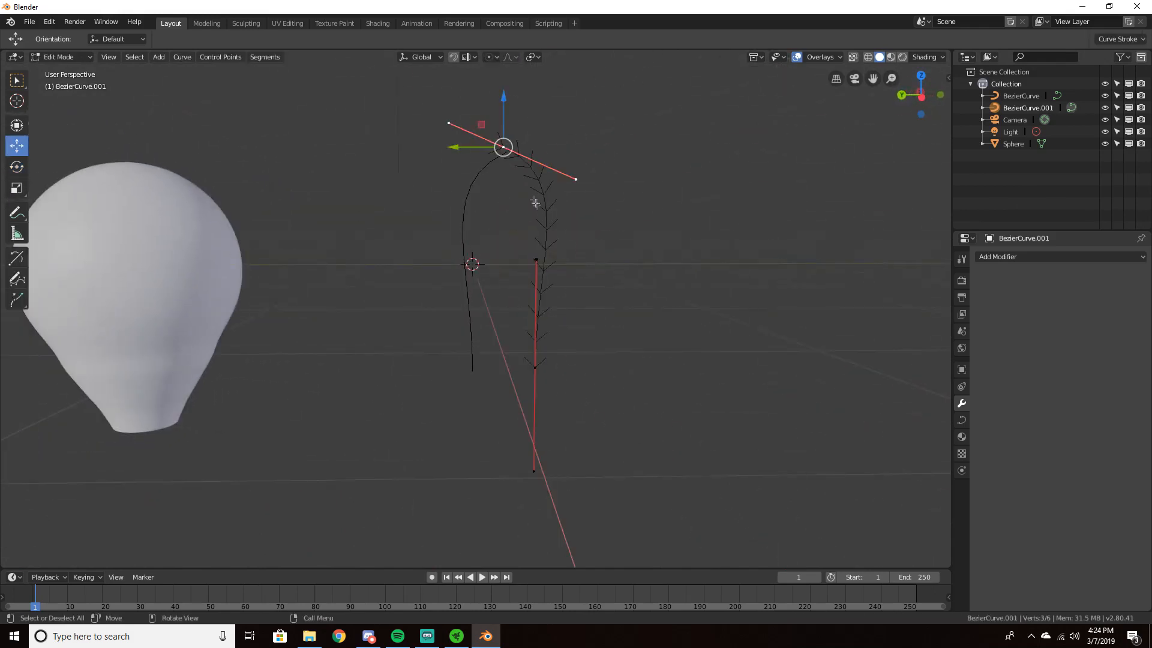
# Move the duplicated curve along Z and Y so its upper end meets the original's tip in an arch
pyautogui.click(16, 145)
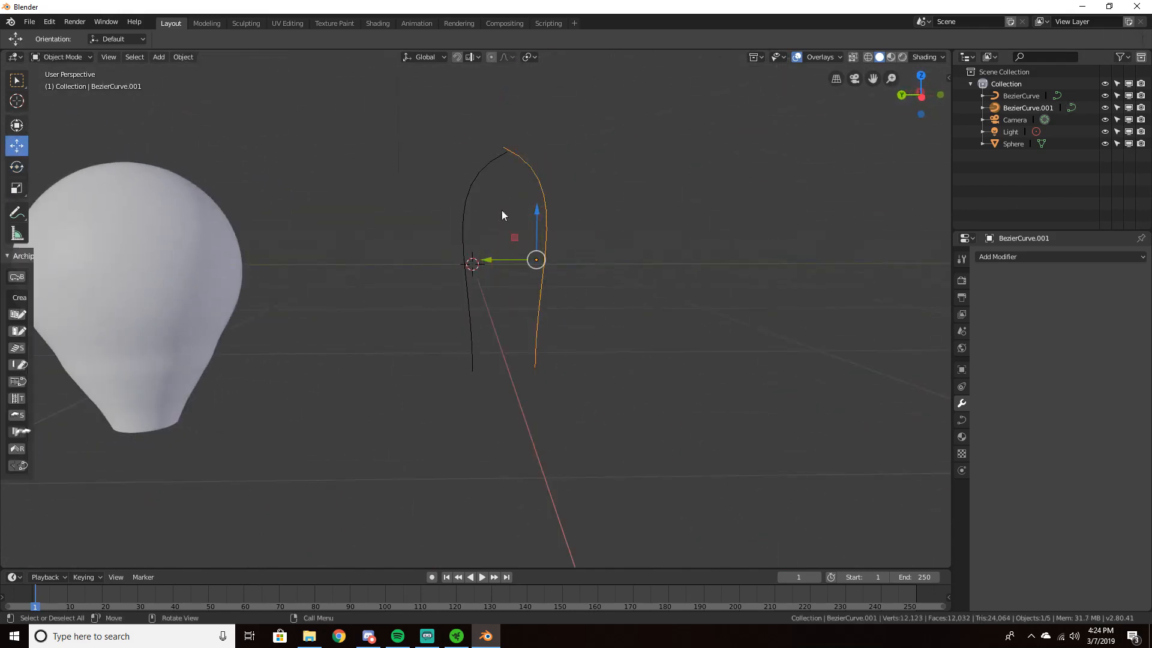
pyautogui.moveTo(531, 220); pyautogui.dragTo(537, 223)
pyautogui.moveTo(493, 267); pyautogui.dragTo(496, 273)
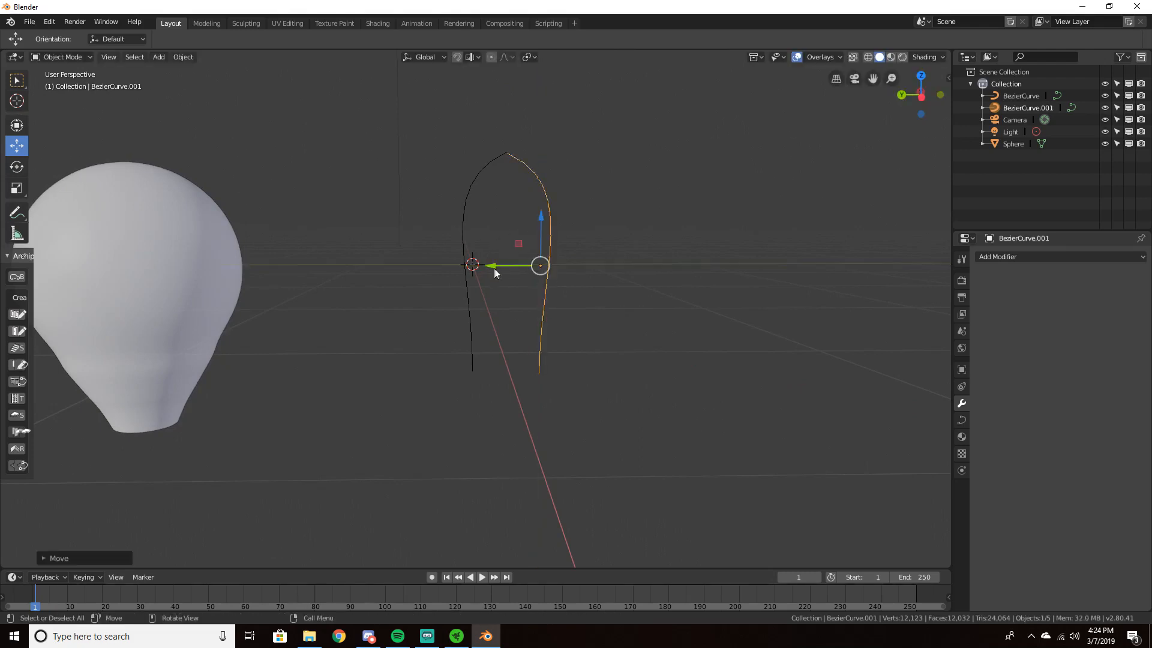
pyautogui.moveTo(702, 249); pyautogui.dragTo(751, 262, button='middle')
# Set the original Bezier curve's geometry Extrude to 0.02 m
pyautogui.click(457, 254)
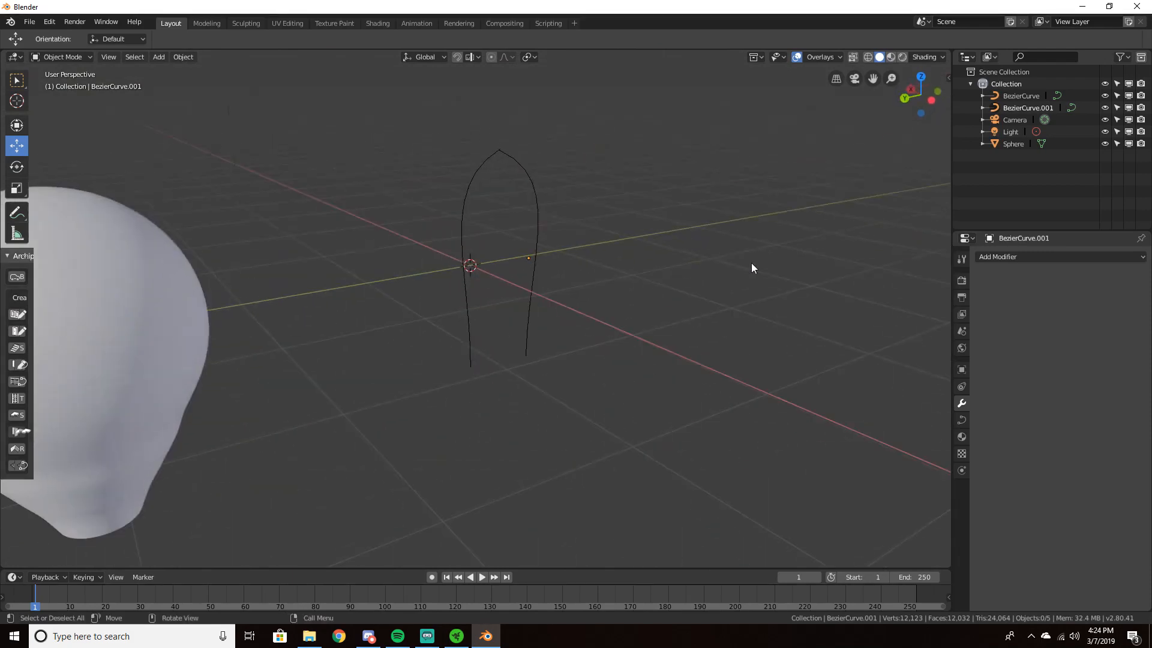
pyautogui.click(472, 176)
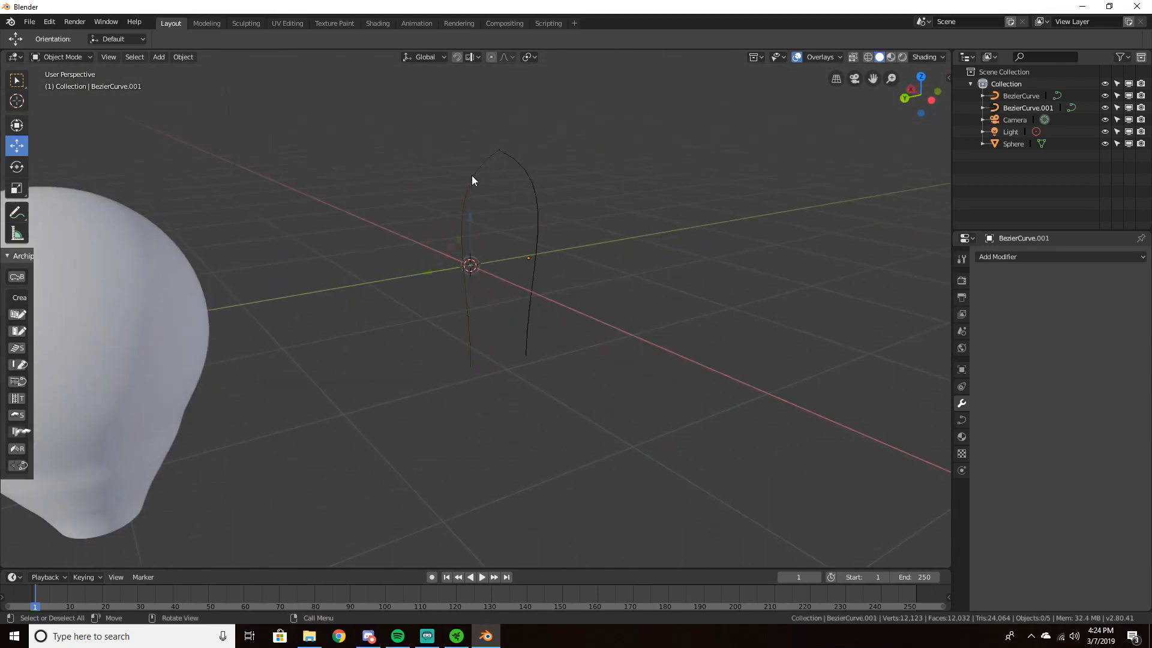
pyautogui.click(962, 419)
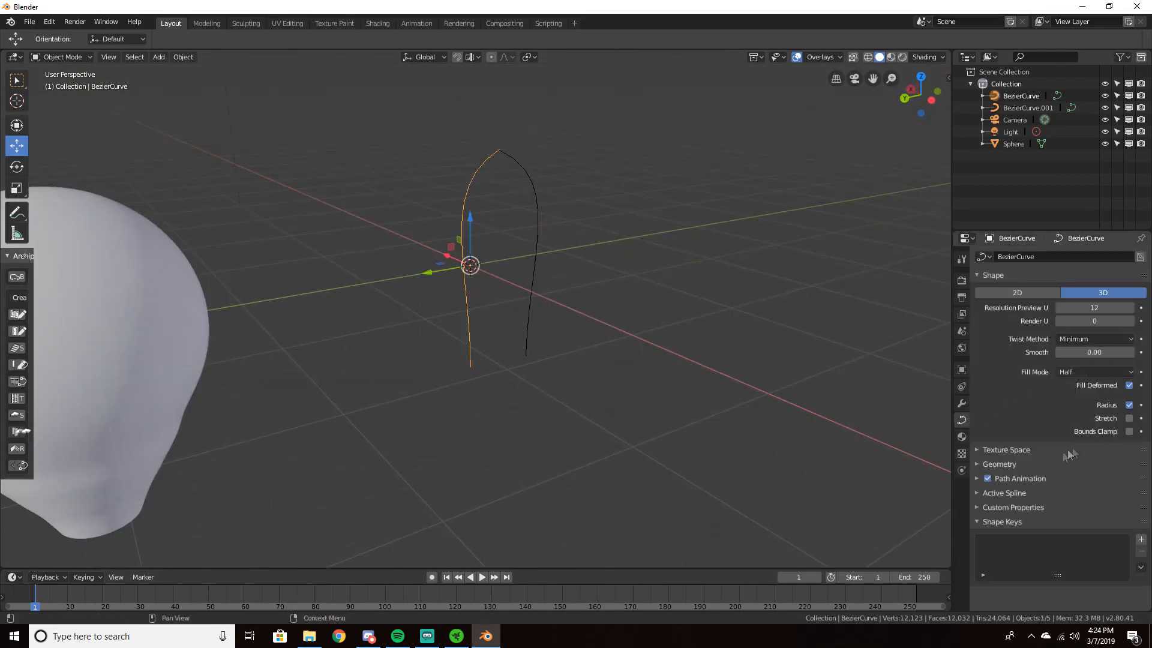
pyautogui.click(1003, 467)
pyautogui.click(1074, 493)
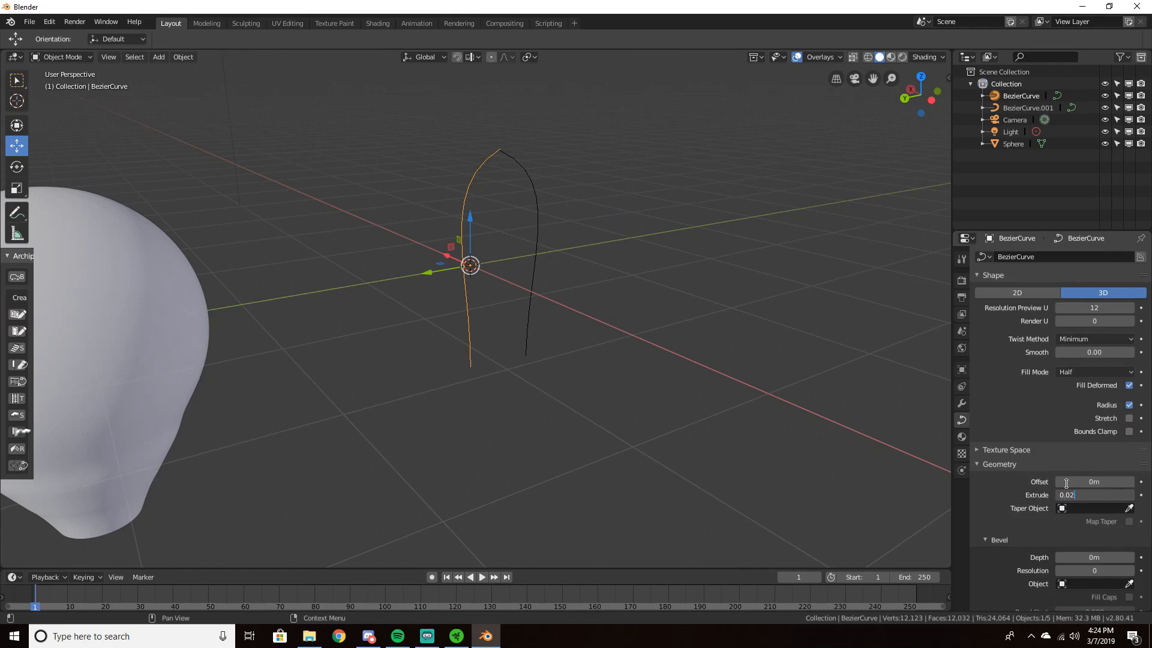
pyautogui.write('0.02')
pyautogui.press('Return')
# Set the duplicated curve's geometry Extrude to 0.02 m
pyautogui.click(537, 213)
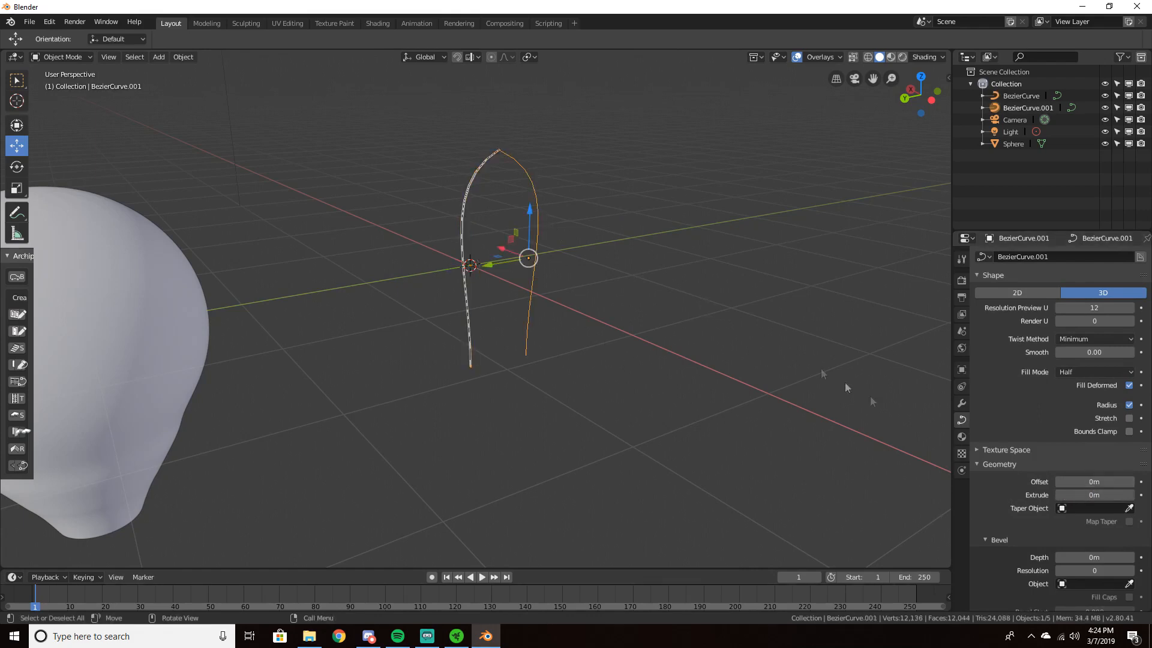
pyautogui.click(1069, 493)
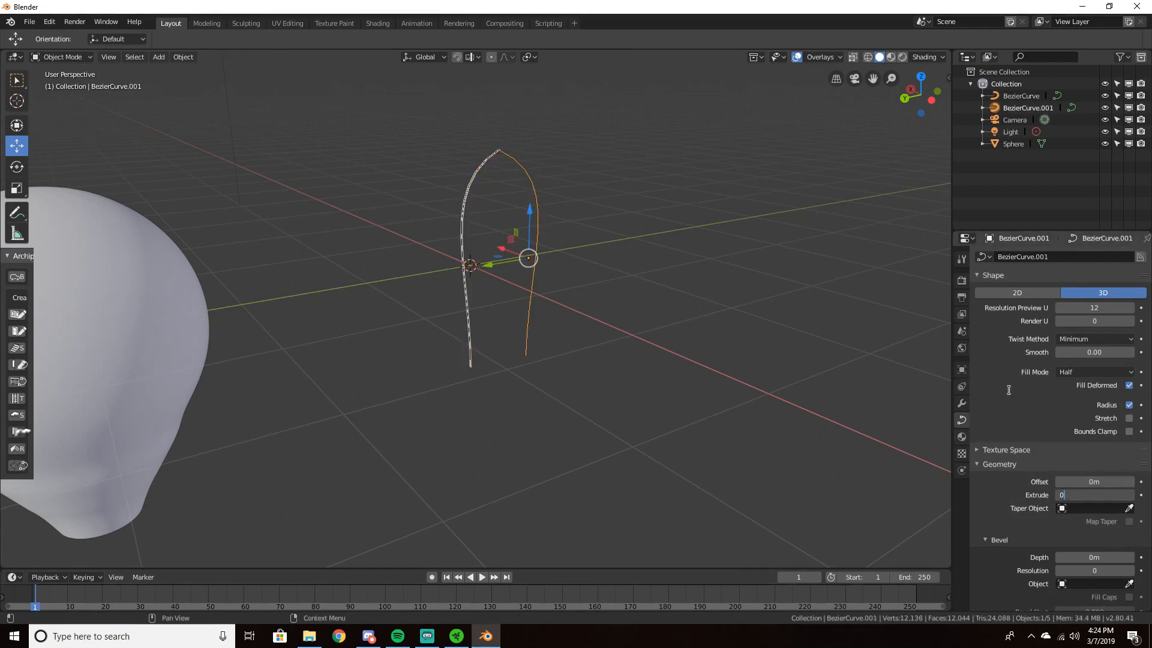
pyautogui.write('0.02')
pyautogui.press('Return')
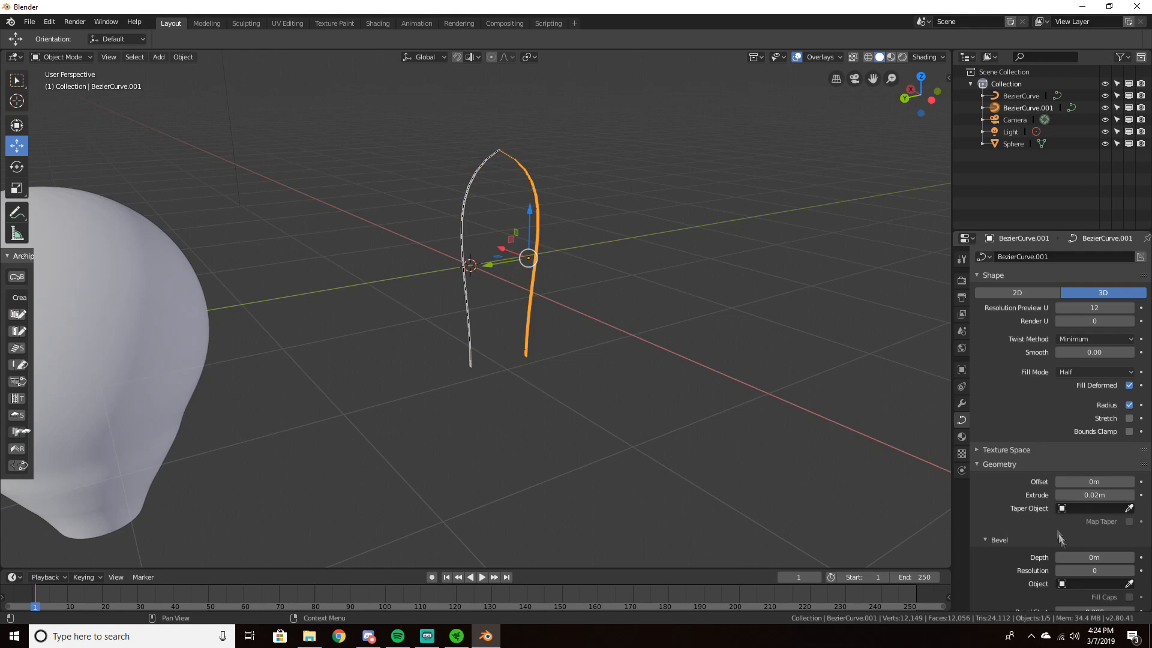
# Set the duplicated curve's bevel Resolution to 6
pyautogui.click(1079, 573)
pyautogui.write('6')
pyautogui.press('Return')
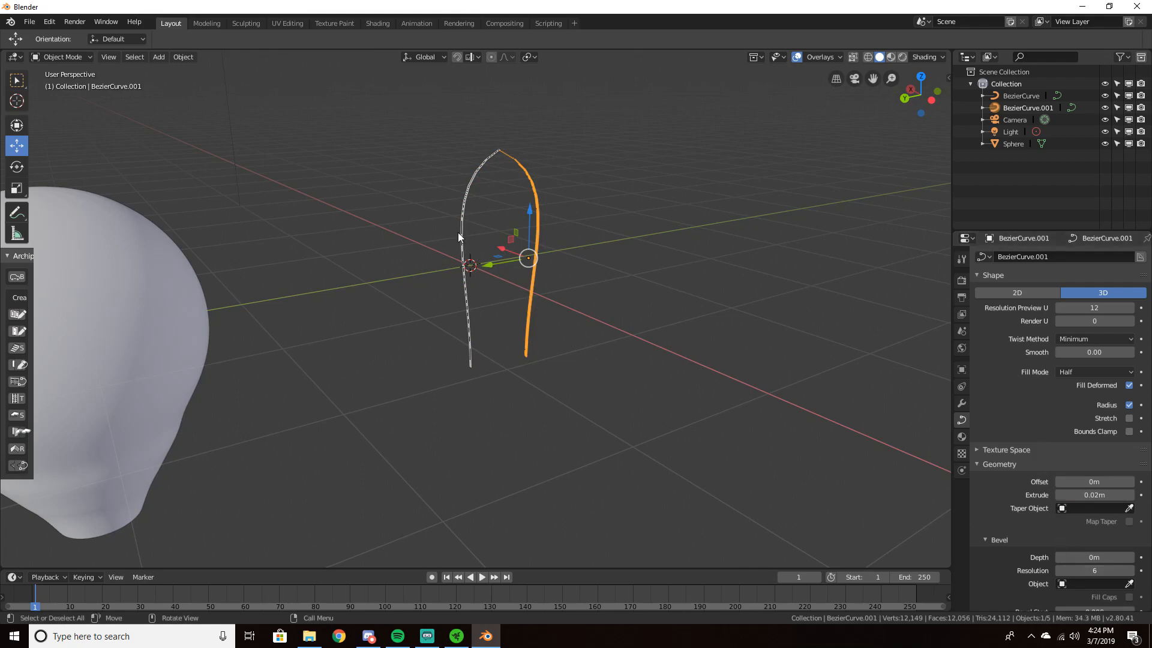
# Nudge the original Bezier curve down along Z by about 0.003 m
pyautogui.click(459, 234)
pyautogui.moveTo(661, 329); pyautogui.dragTo(538, 342, button='middle')
pyautogui.press('Tab')
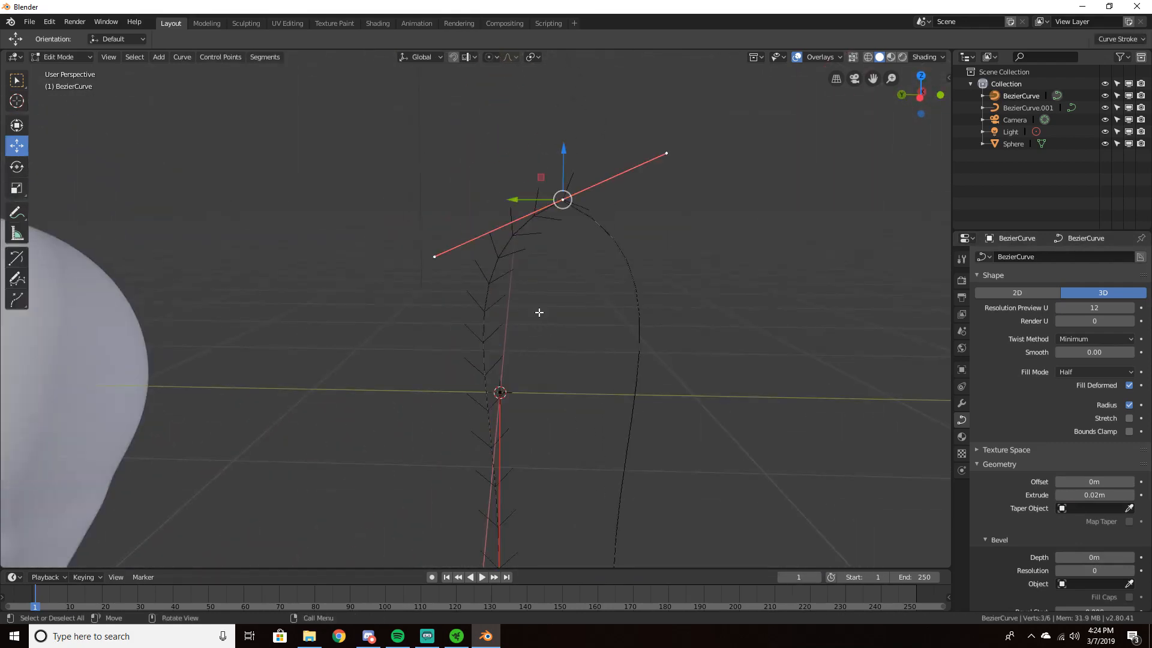
pyautogui.press('Tab')
pyautogui.click(538, 312)
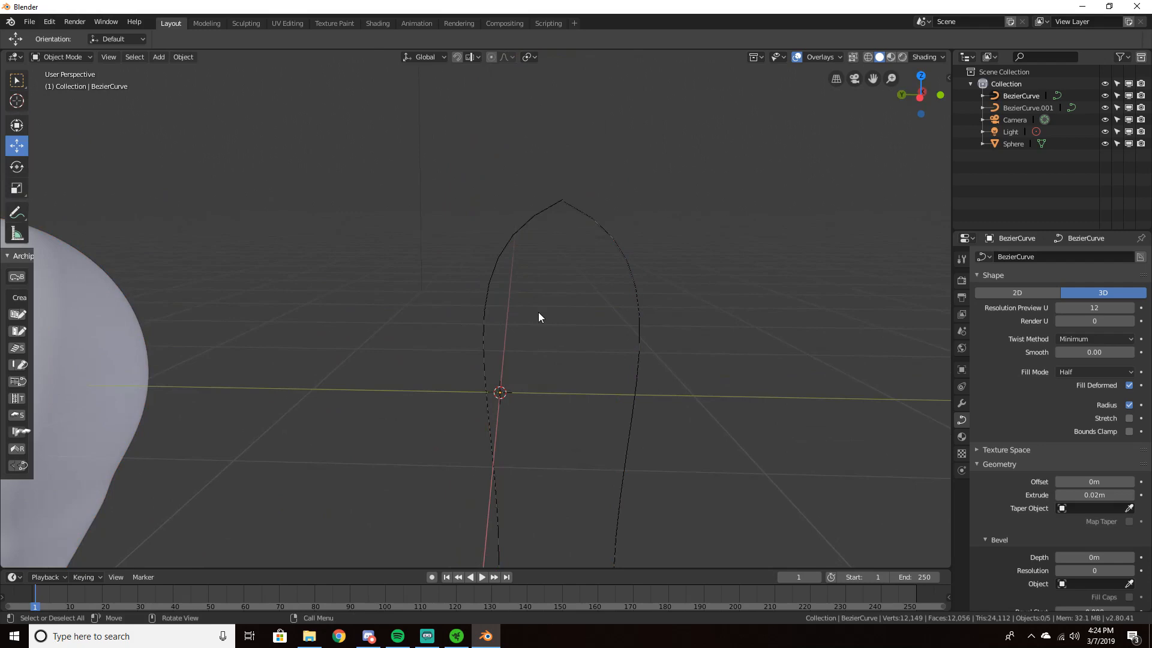
pyautogui.click(533, 220)
pyautogui.press('g')
pyautogui.press('z')
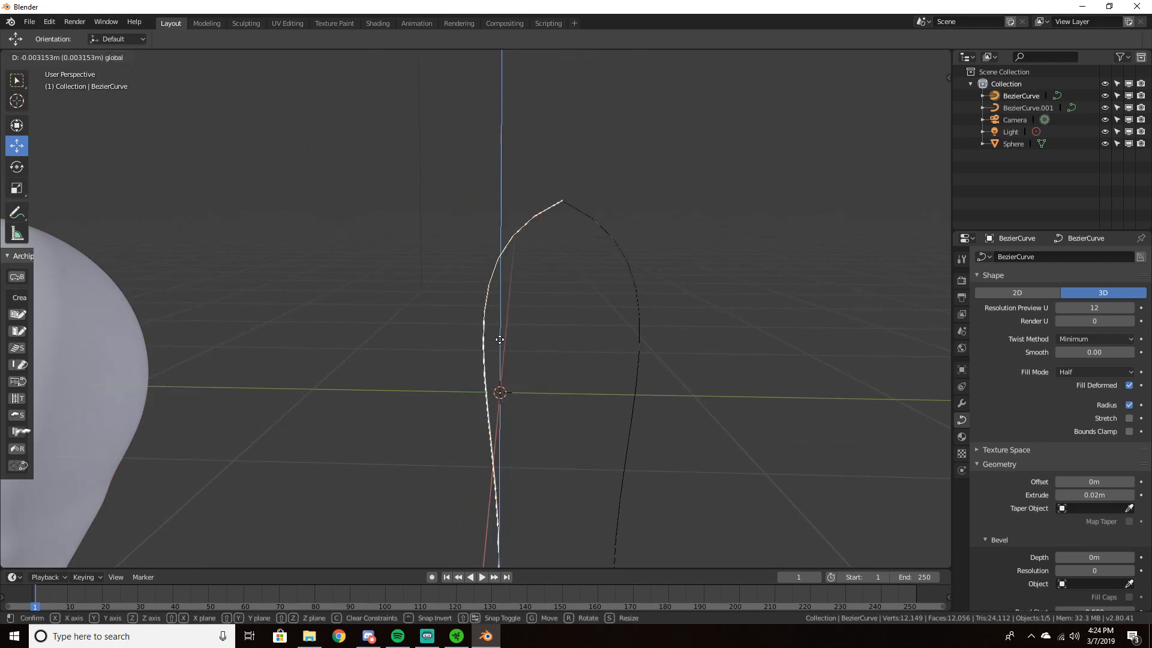
pyautogui.click(500, 341)
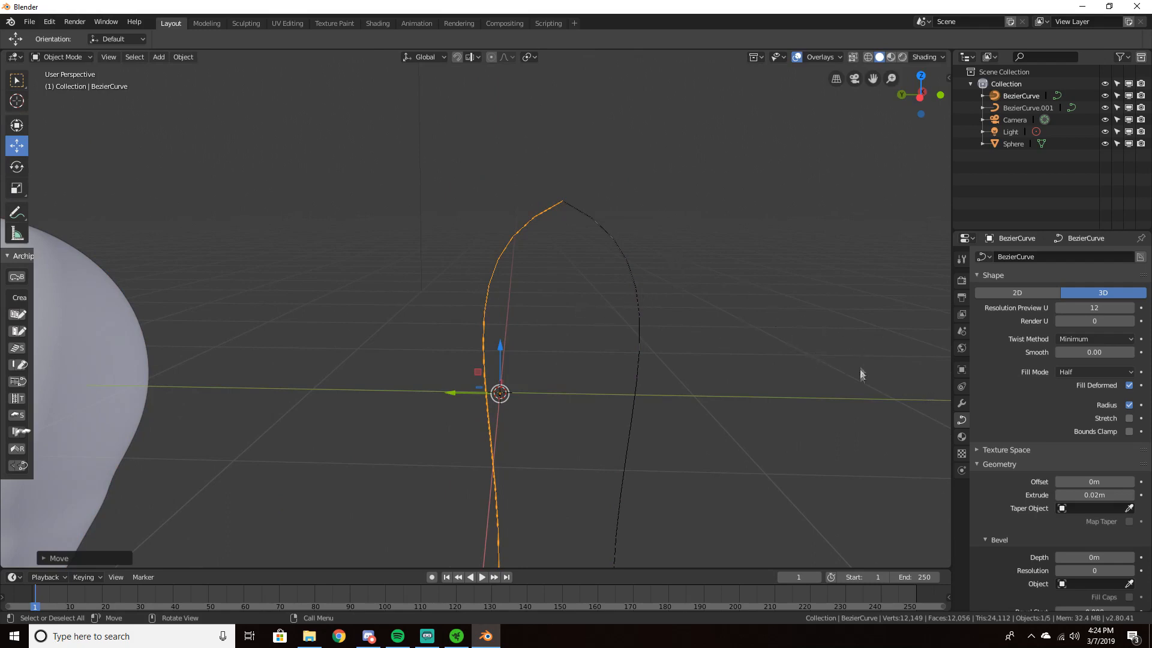
# Convert the original Bezier curve to a mesh and check its geometry in Edit Mode
pyautogui.moveTo(551, 336)
pyautogui.mouseDown(button='middle')
pyautogui.moveTo(630, 378)
pyautogui.moveTo(810, 368)
pyautogui.moveTo(567, 341)
pyautogui.mouseUp(button='middle')
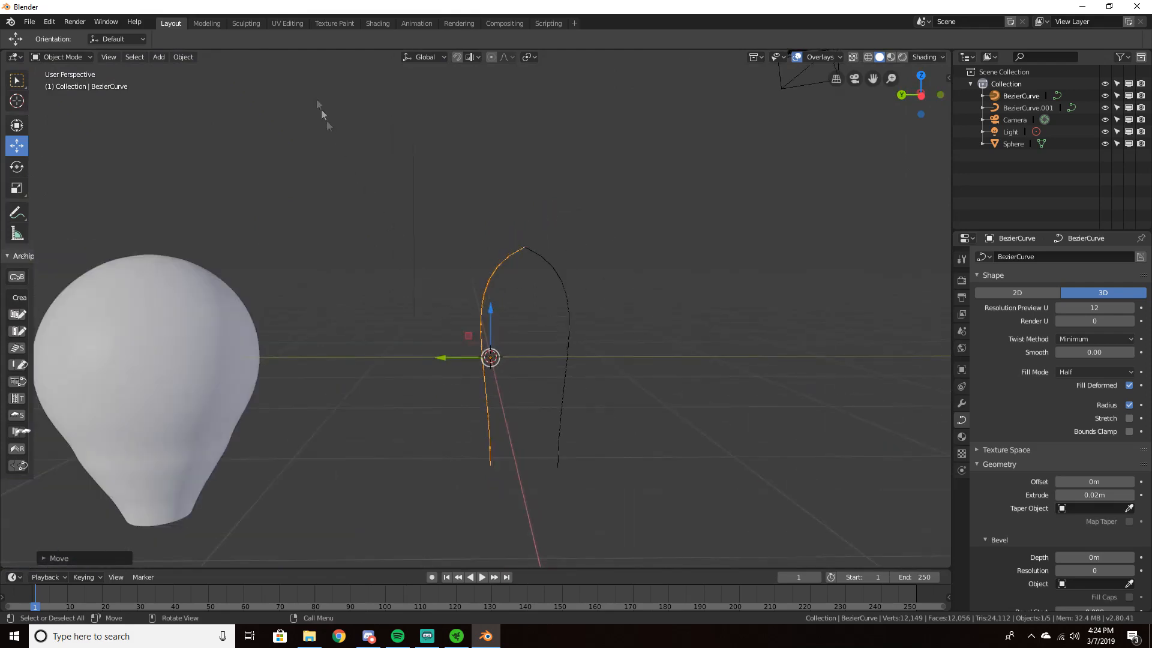
pyautogui.click(193, 58)
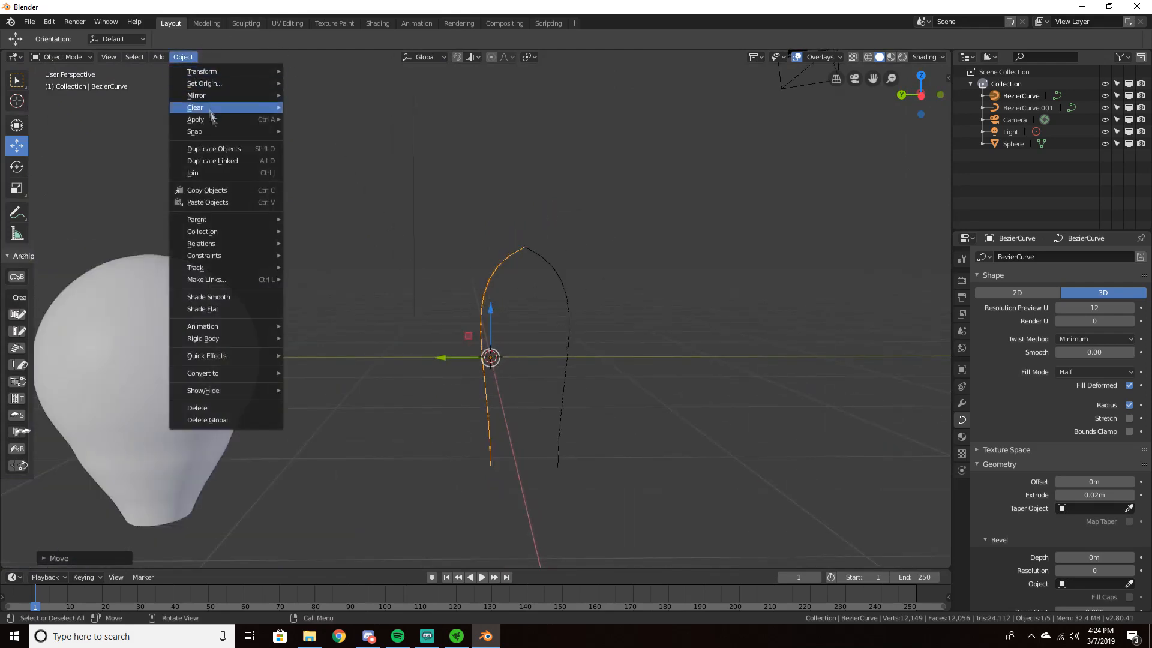
pyautogui.moveTo(253, 373)
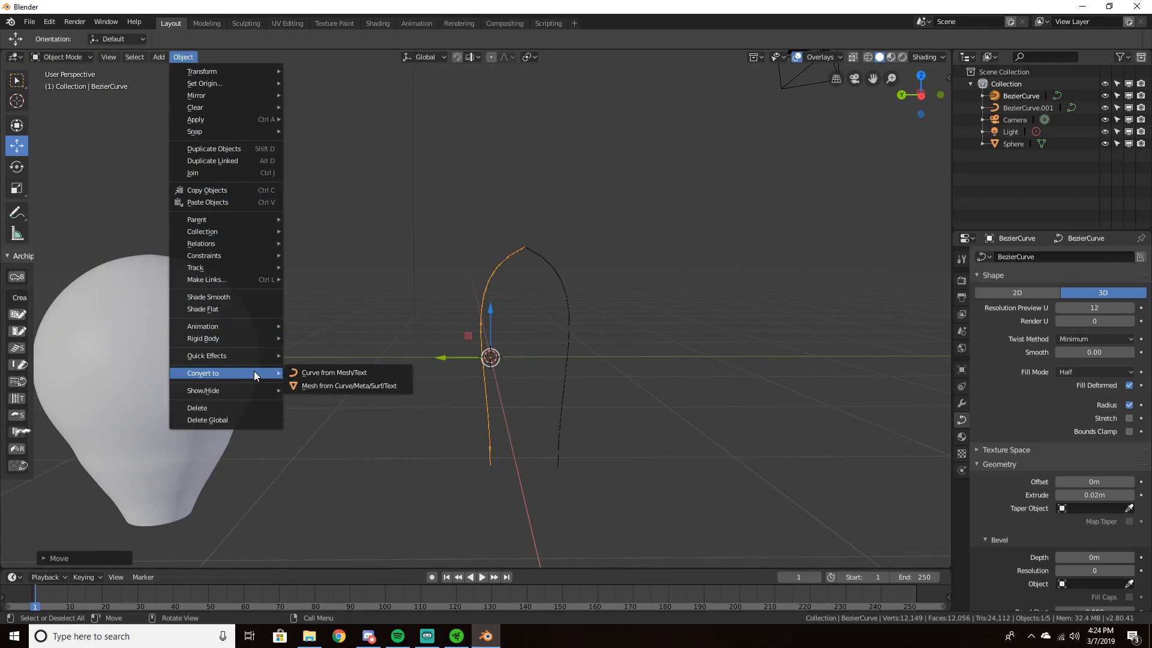
pyautogui.click(304, 390)
pyautogui.moveTo(360, 375); pyautogui.dragTo(442, 402, button='middle')
pyautogui.scroll(3, 442, 402)
pyautogui.moveTo(509, 351); pyautogui.dragTo(493, 227, button='middle')
pyautogui.scroll(-3, 518, 316)
pyautogui.press('Tab')
pyautogui.scroll(3, 510, 333)
pyautogui.scroll(-4, 495, 226)
pyautogui.press('Tab')
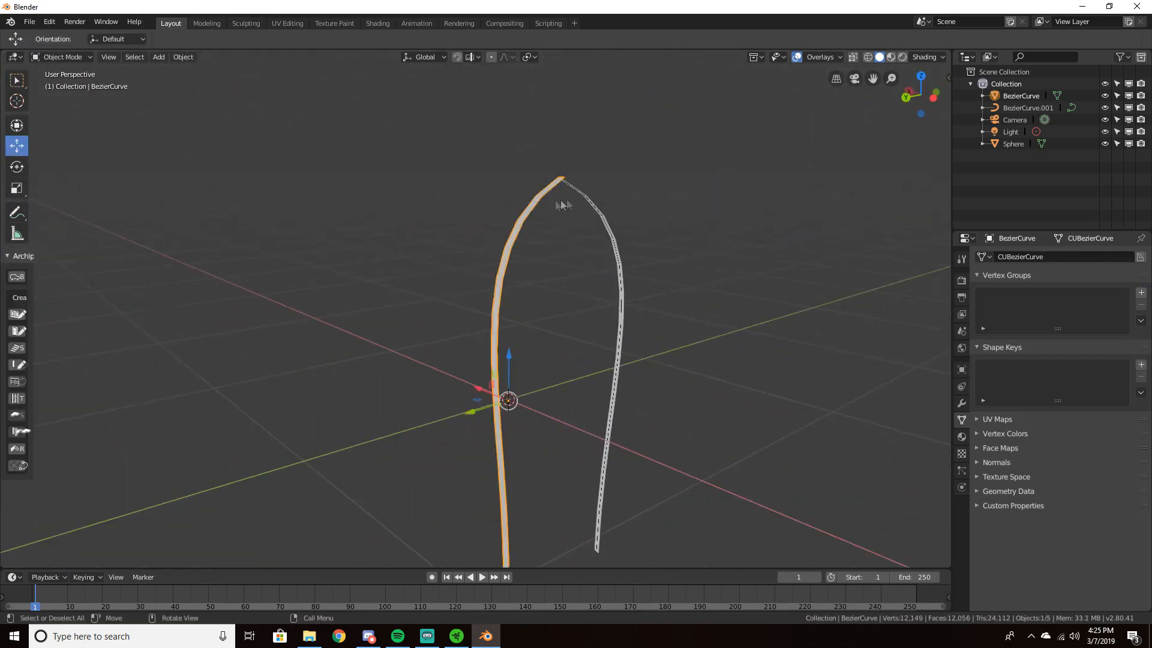
# Convert the duplicated Bezier curve to a mesh as well
pyautogui.moveTo(563, 205); pyautogui.dragTo(609, 250, button='middle')
pyautogui.click(548, 265)
pyautogui.click(183, 57)
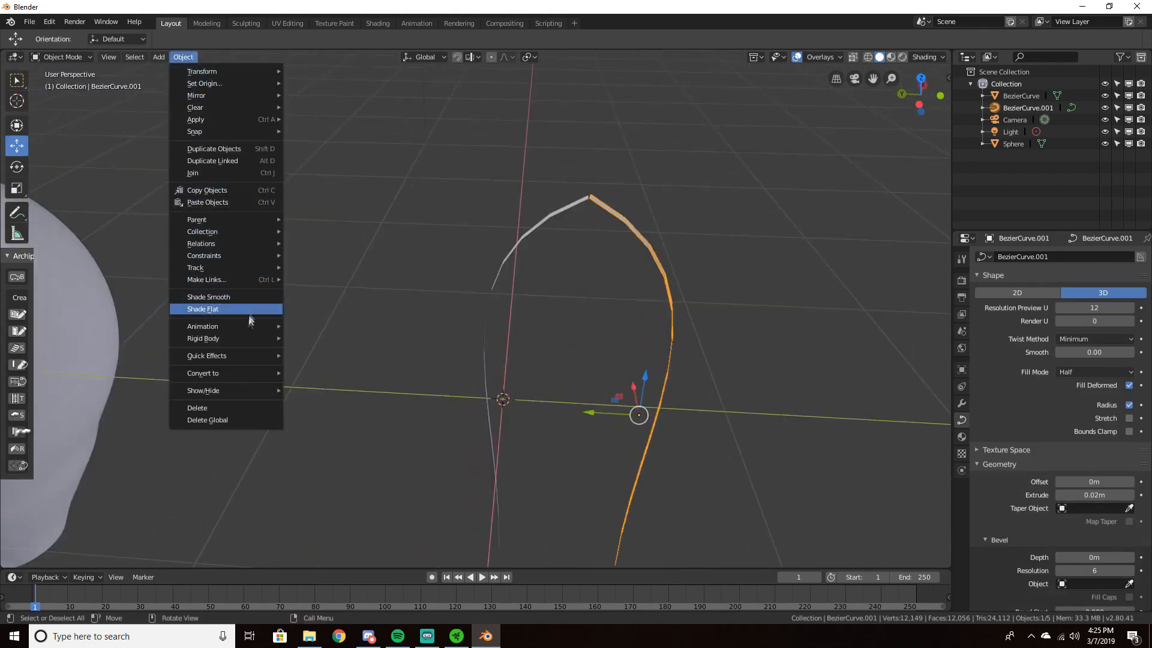
pyautogui.moveTo(250, 378)
pyautogui.click(336, 387)
pyautogui.moveTo(353, 394); pyautogui.dragTo(284, 307, button='middle')
# Rotate the duplicated half slightly about its vertical axis so it lines up with the original half
pyautogui.click(16, 167)
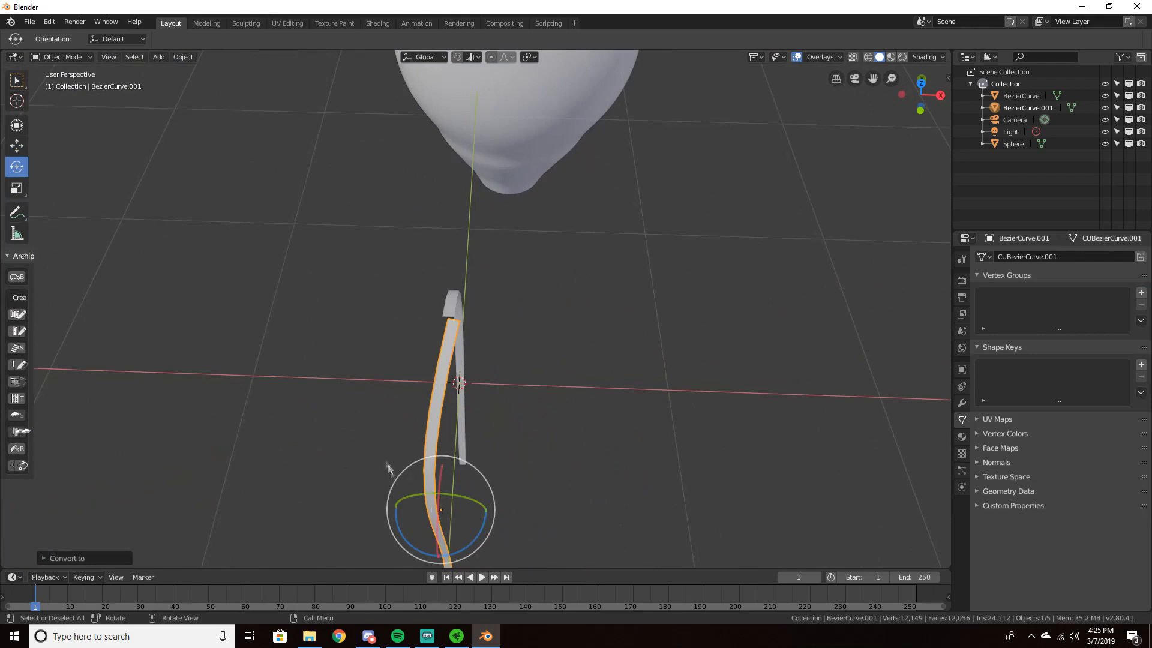
pyautogui.moveTo(474, 540); pyautogui.dragTo(479, 533)
pyautogui.moveTo(479, 534)
pyautogui.mouseDown(button='middle')
pyautogui.moveTo(489, 550)
pyautogui.moveTo(479, 556)
pyautogui.mouseUp(button='middle')
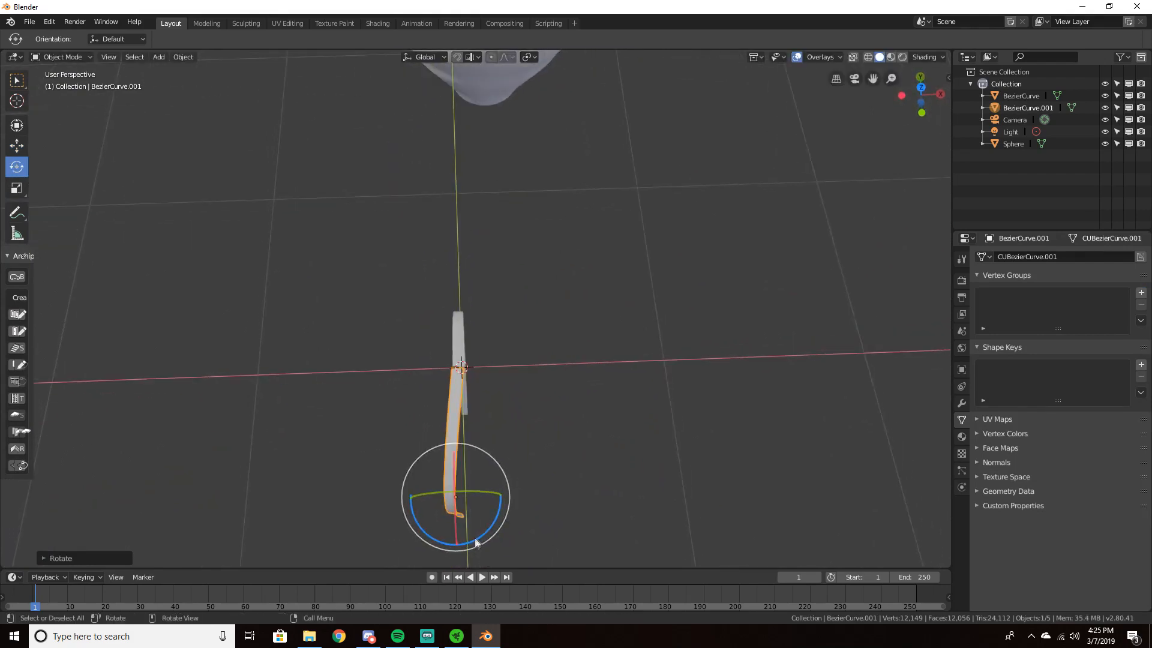
pyautogui.moveTo(478, 540); pyautogui.dragTo(507, 501)
pyautogui.click(16, 146)
# Add a Solidify modifier to the original half of the arch with a thickness of 0.02 m
pyautogui.moveTo(507, 502); pyautogui.dragTo(488, 288, button='middle')
pyautogui.click(490, 285)
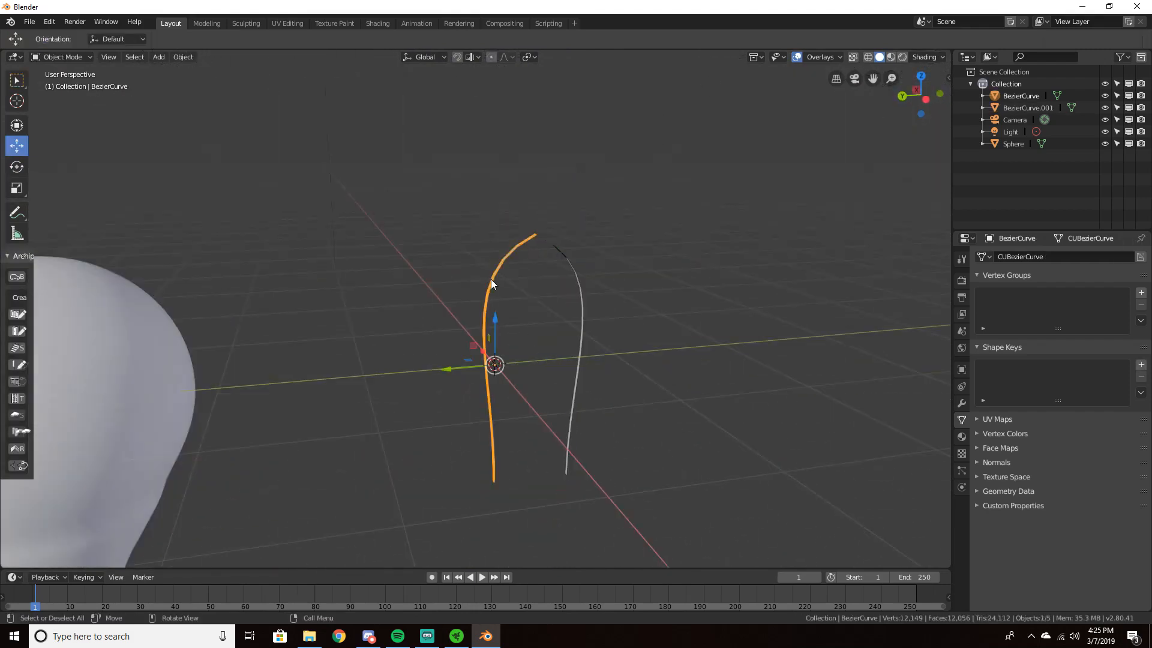
pyautogui.click(962, 404)
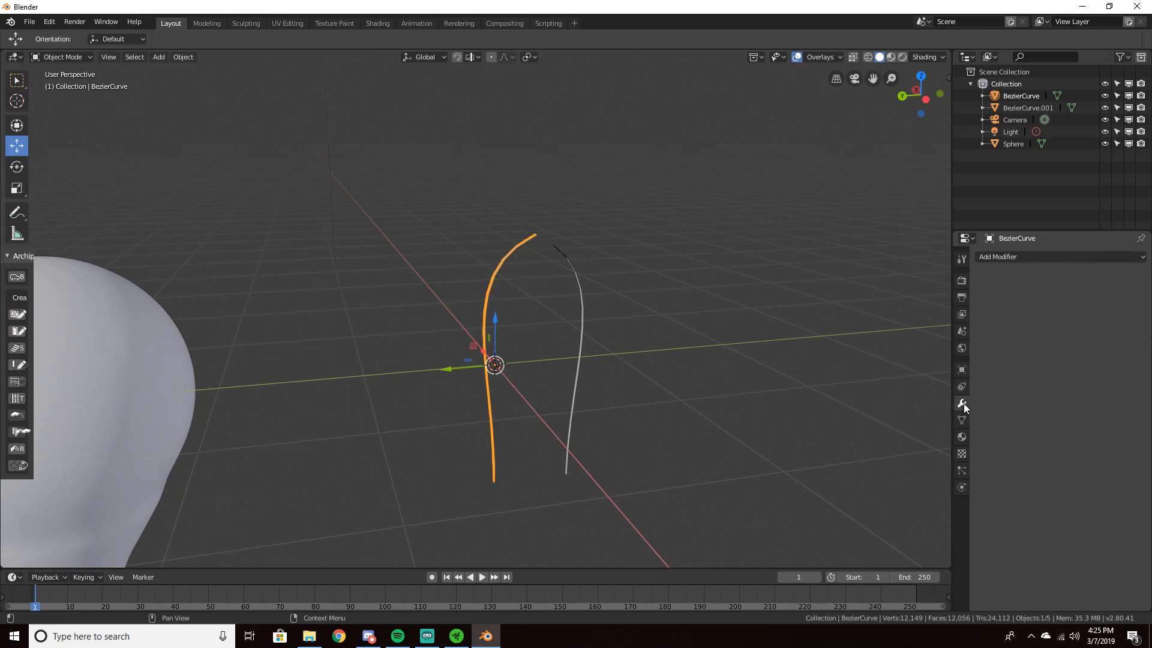
pyautogui.click(1004, 257)
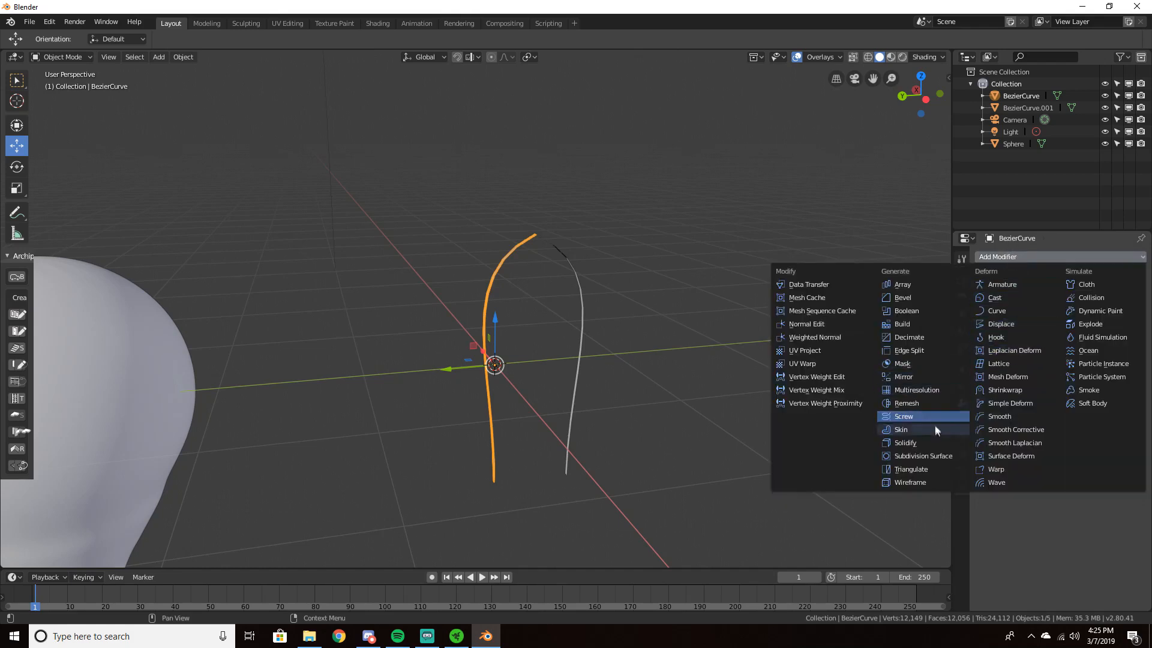
pyautogui.click(906, 443)
pyautogui.scroll(4, 743, 400)
pyautogui.doubleClick(1014, 310)
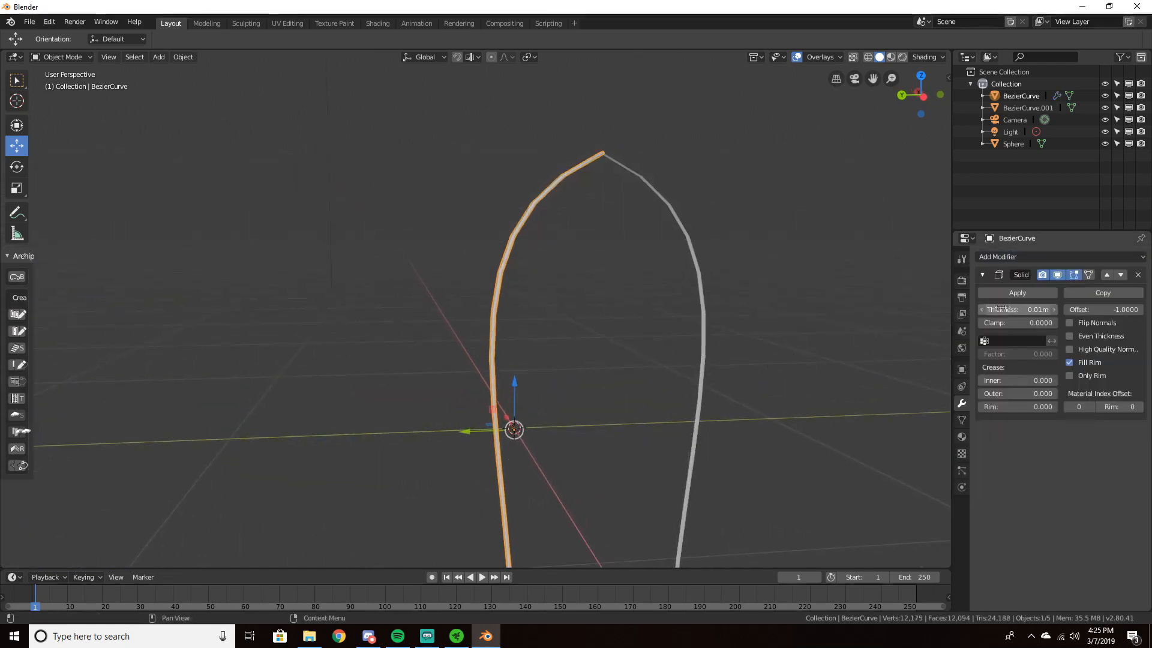
pyautogui.write('3')
pyautogui.press('Return')
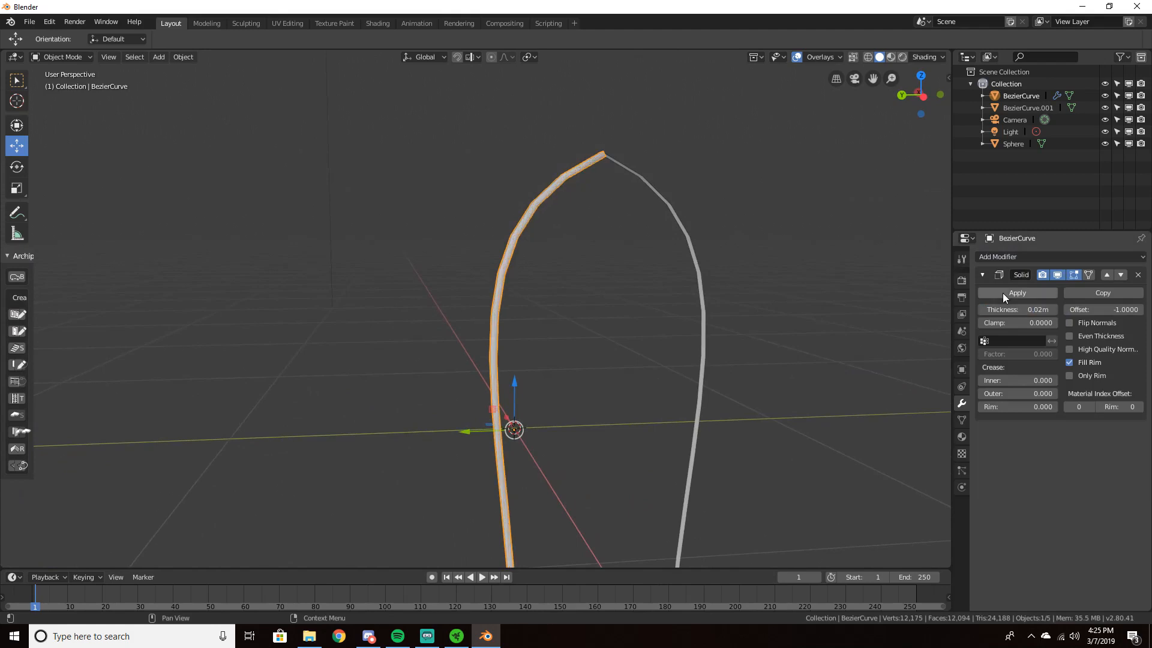
# Add a Solidify modifier to the duplicated half of the arch with a thickness of 0.02 m
pyautogui.click(689, 250)
pyautogui.click(1020, 257)
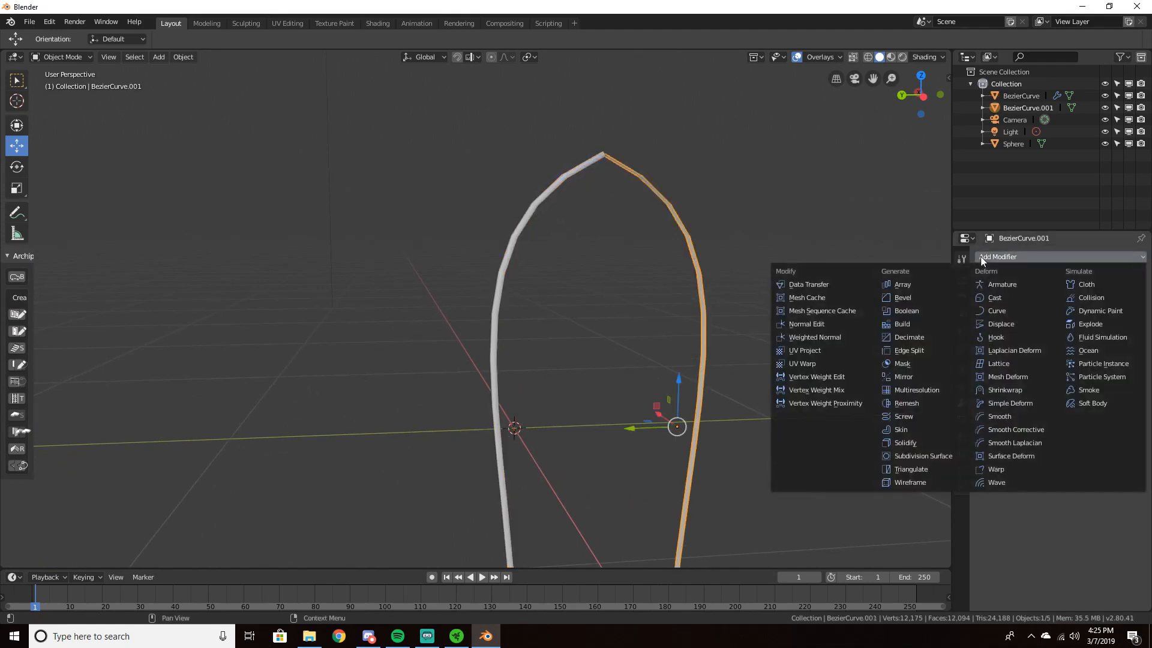
pyautogui.click(927, 442)
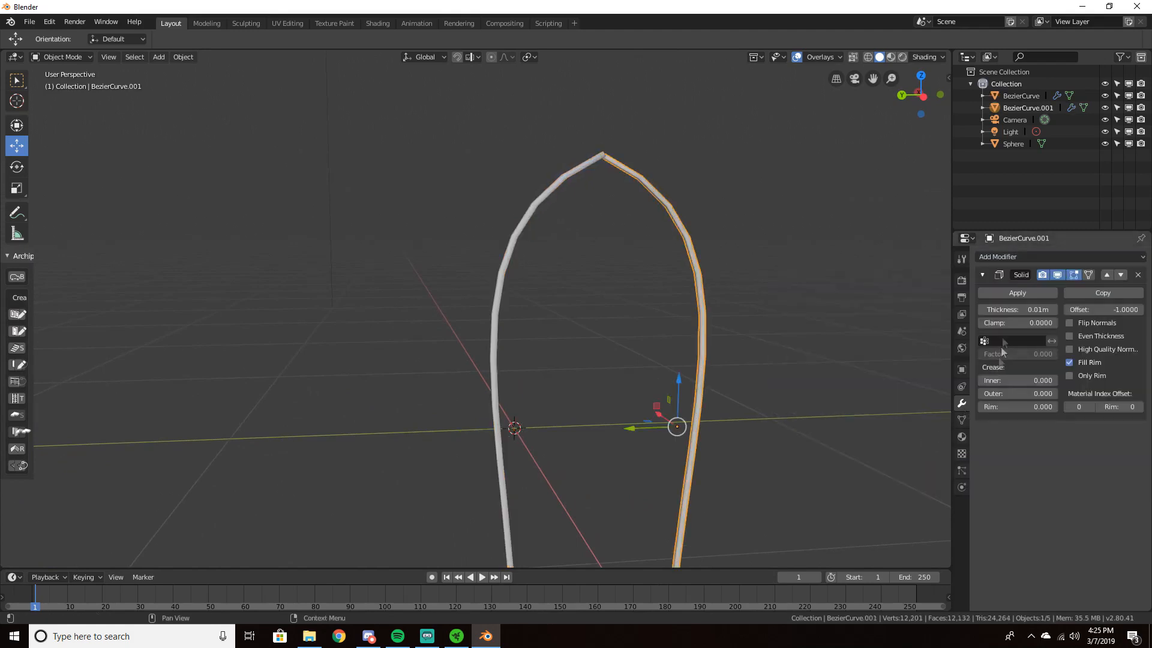
pyautogui.doubleClick(1015, 310)
pyautogui.write('0.02')
pyautogui.press('Return')
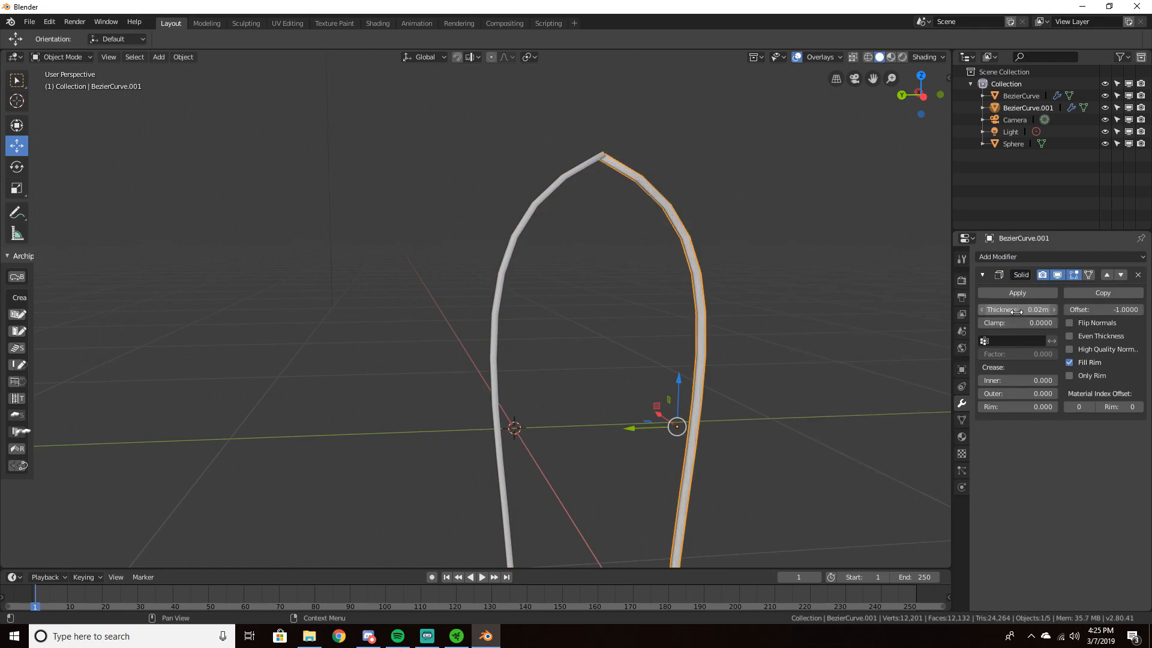
# Nudge the duplicated half slightly along Z to meet the original's tip, and apply its Solidify modifier
pyautogui.press('Tab')
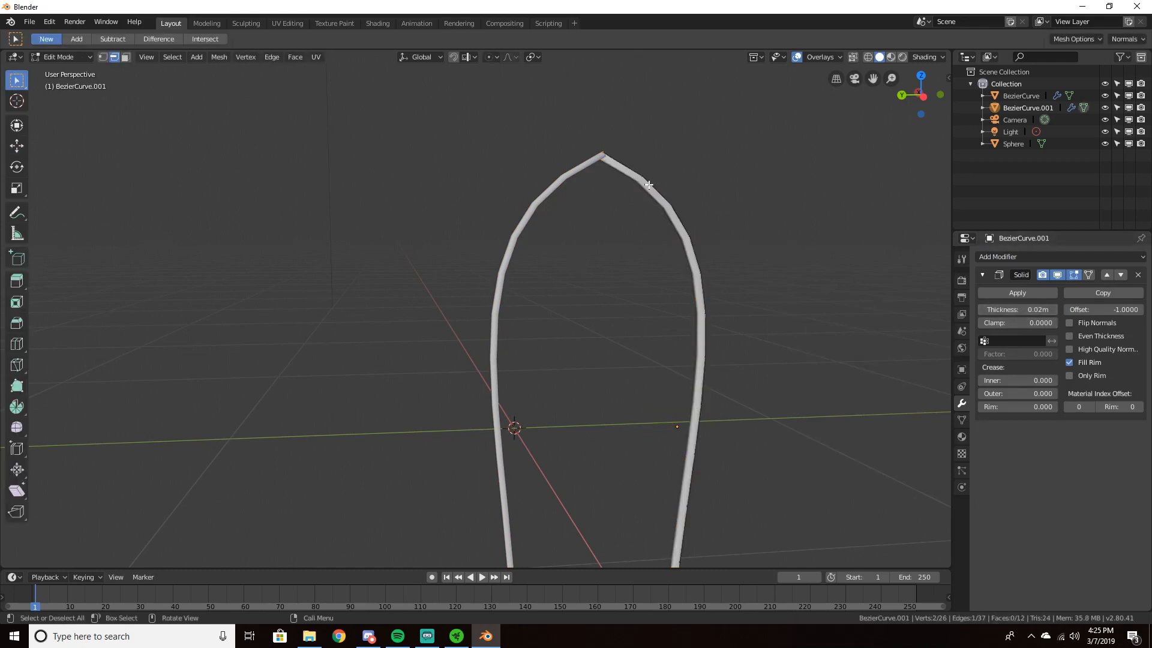
pyautogui.press('Tab')
pyautogui.moveTo(686, 381); pyautogui.dragTo(686, 384)
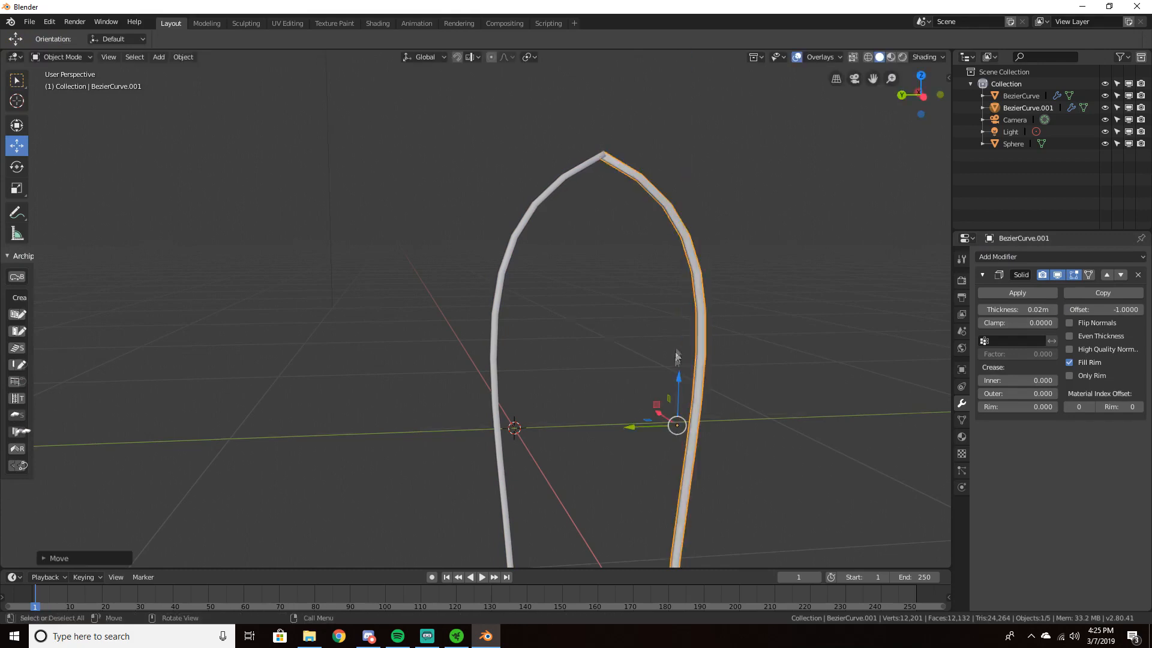
pyautogui.moveTo(686, 384); pyautogui.dragTo(687, 459, button='middle')
pyautogui.moveTo(637, 270); pyautogui.dragTo(637, 271)
pyautogui.click(1017, 293)
pyautogui.moveTo(690, 252); pyautogui.dragTo(660, 166, button='middle')
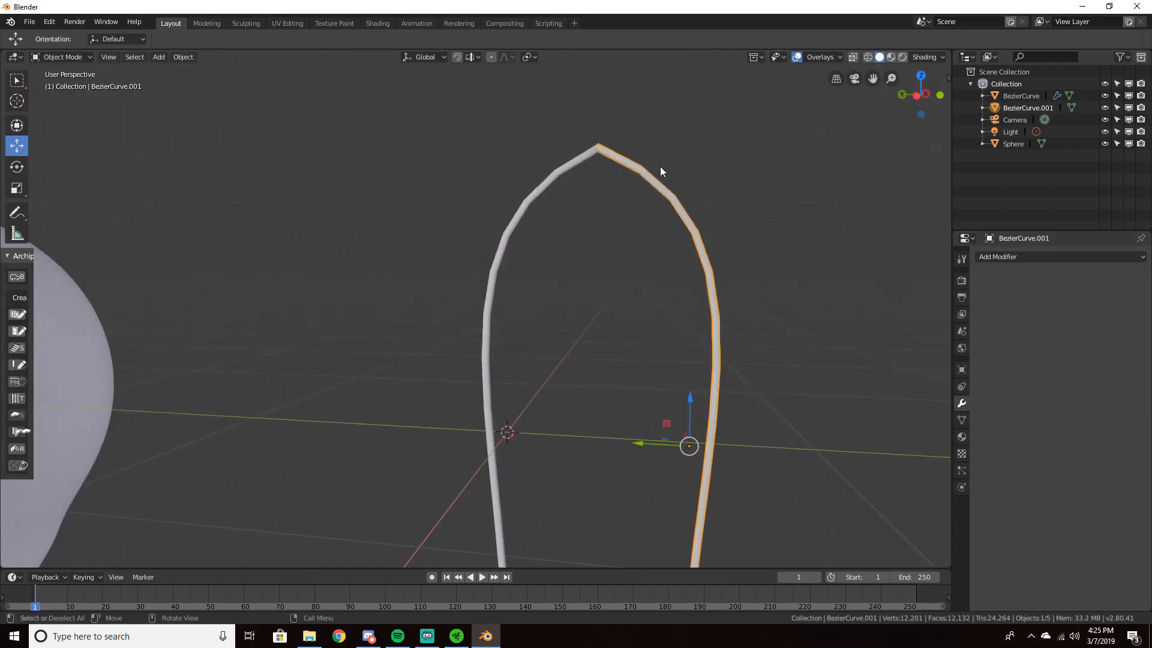
# Select both halves of the wire arch, with the duplicated half as the active object
pyautogui.click(566, 163)
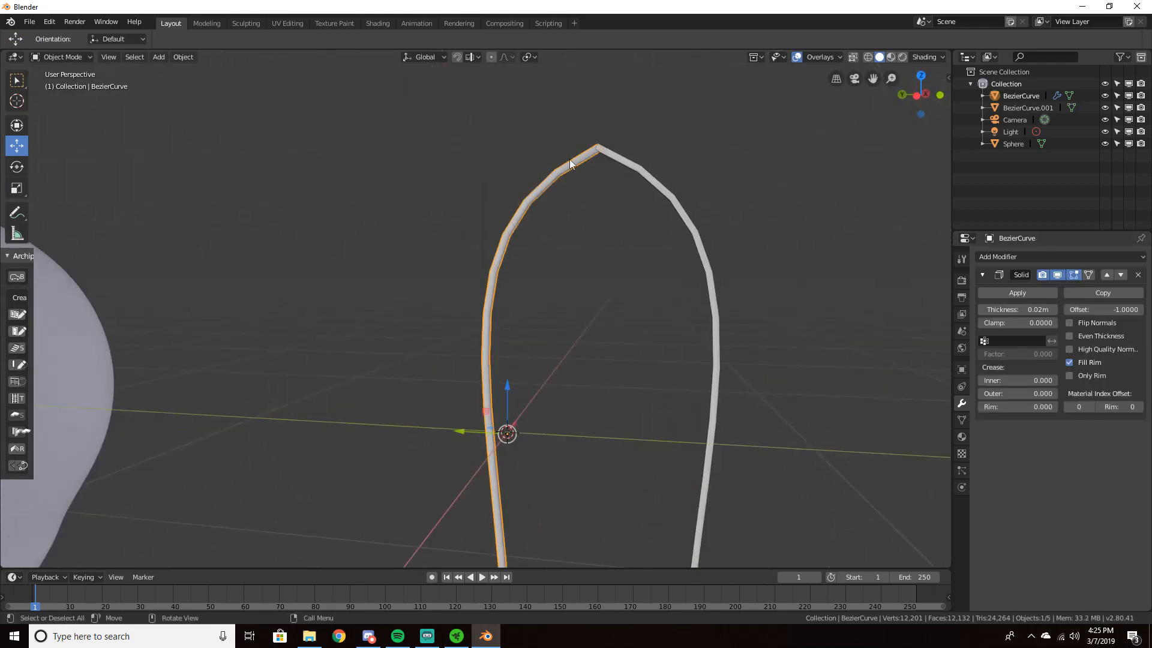
pyautogui.keyDown('shift'); pyautogui.click(637, 166); pyautogui.keyUp('shift')
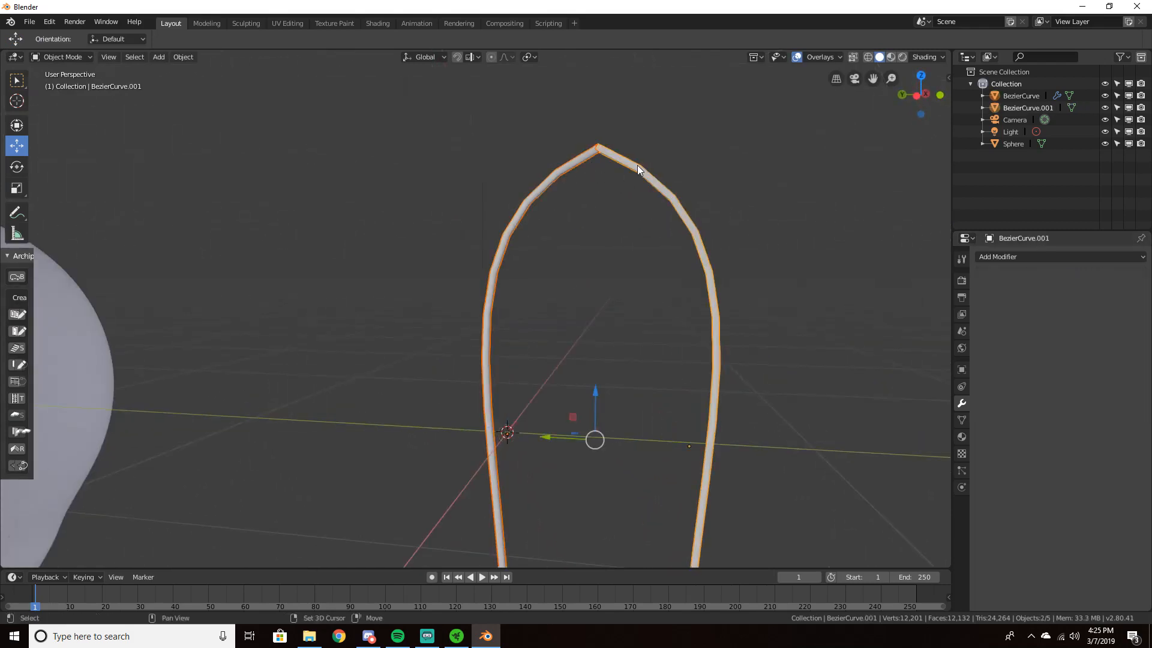
pyautogui.moveTo(791, 174); pyautogui.dragTo(767, 199, button='middle')
# Try joining the two halves into the duplicated half, inspect the mesh in Edit Mode, and undo the join
pyautogui.hotkey('ctrl', 'j')
pyautogui.hotkey('ctrl', 'z')
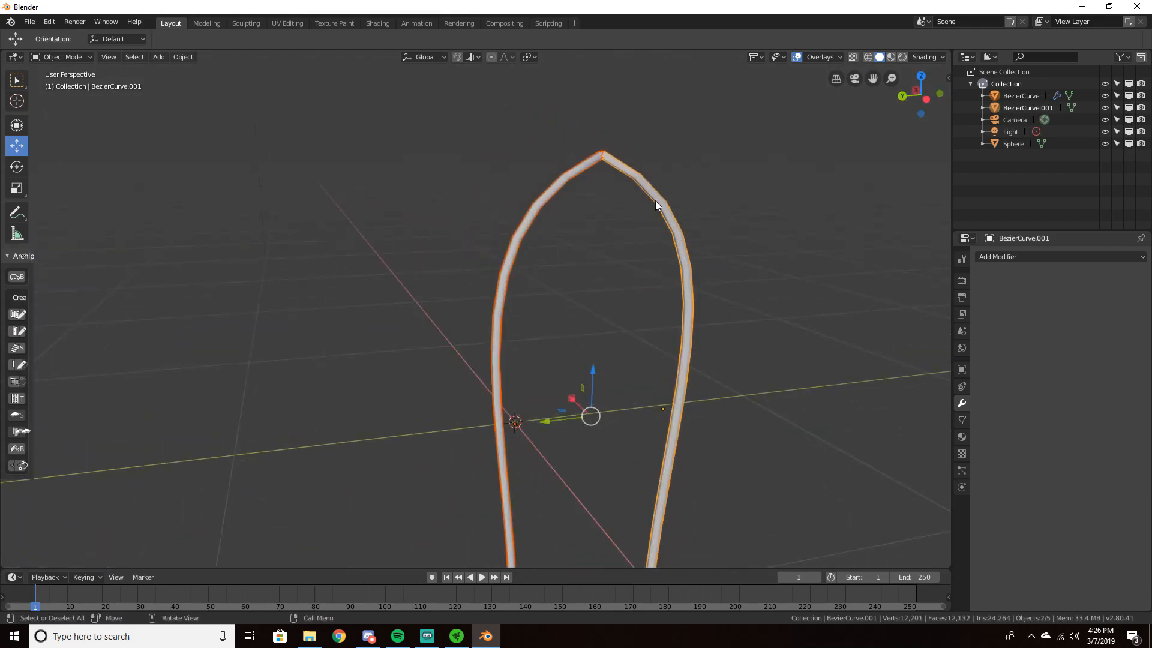
pyautogui.hotkey('ctrl', 'j')
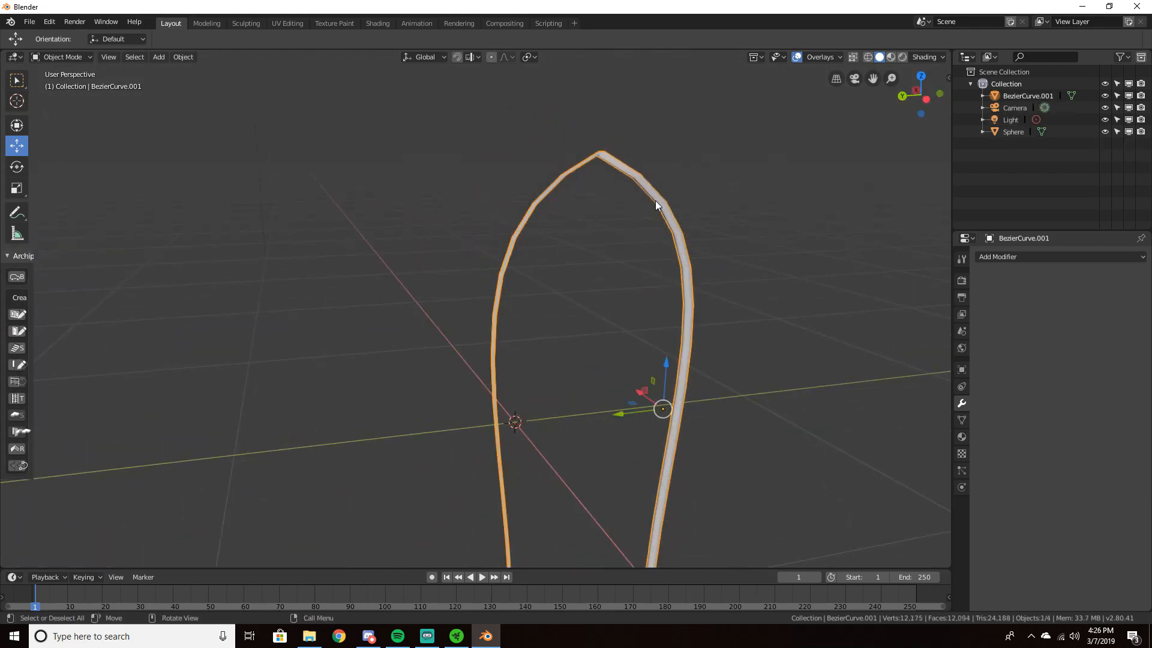
pyautogui.press('Tab')
pyautogui.press('Tab')
pyautogui.moveTo(659, 172); pyautogui.dragTo(640, 147, button='middle')
pyautogui.press('Tab')
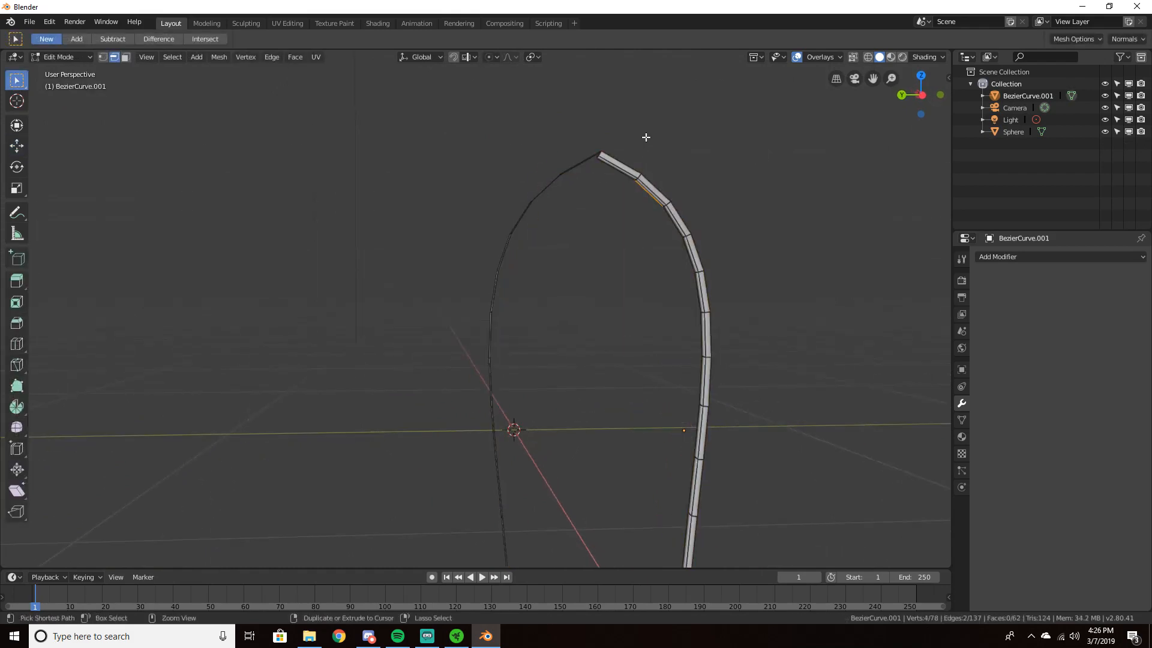
pyautogui.press('Tab')
pyautogui.press('Tab')
pyautogui.press('Tab')
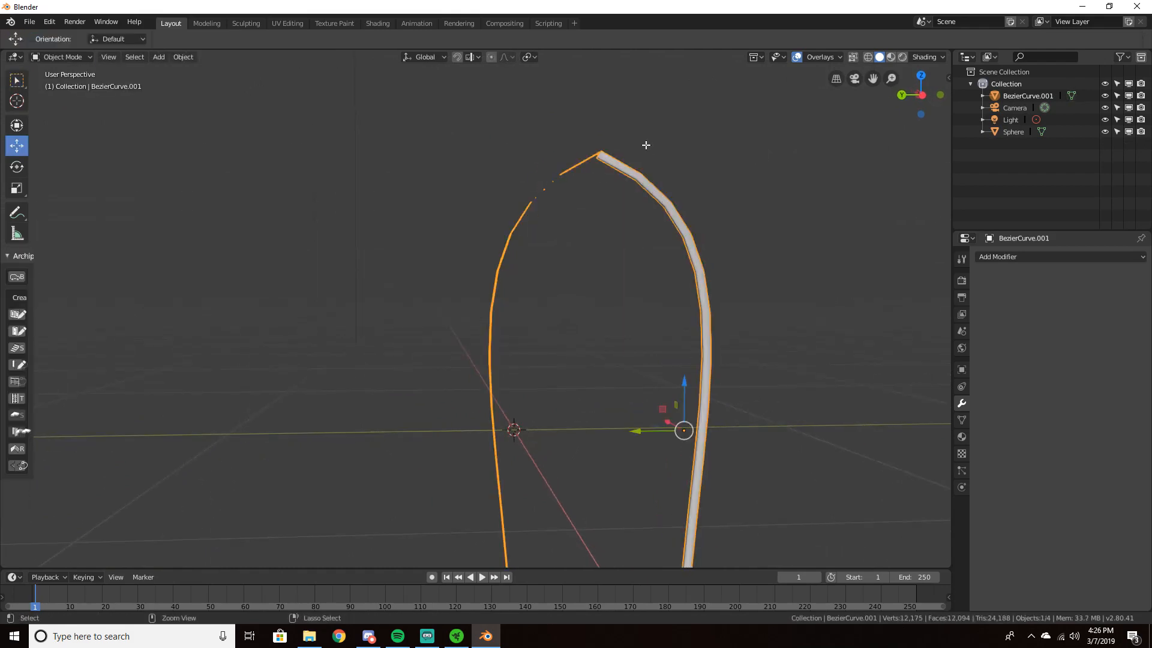
pyautogui.moveTo(646, 145); pyautogui.dragTo(645, 196, button='middle')
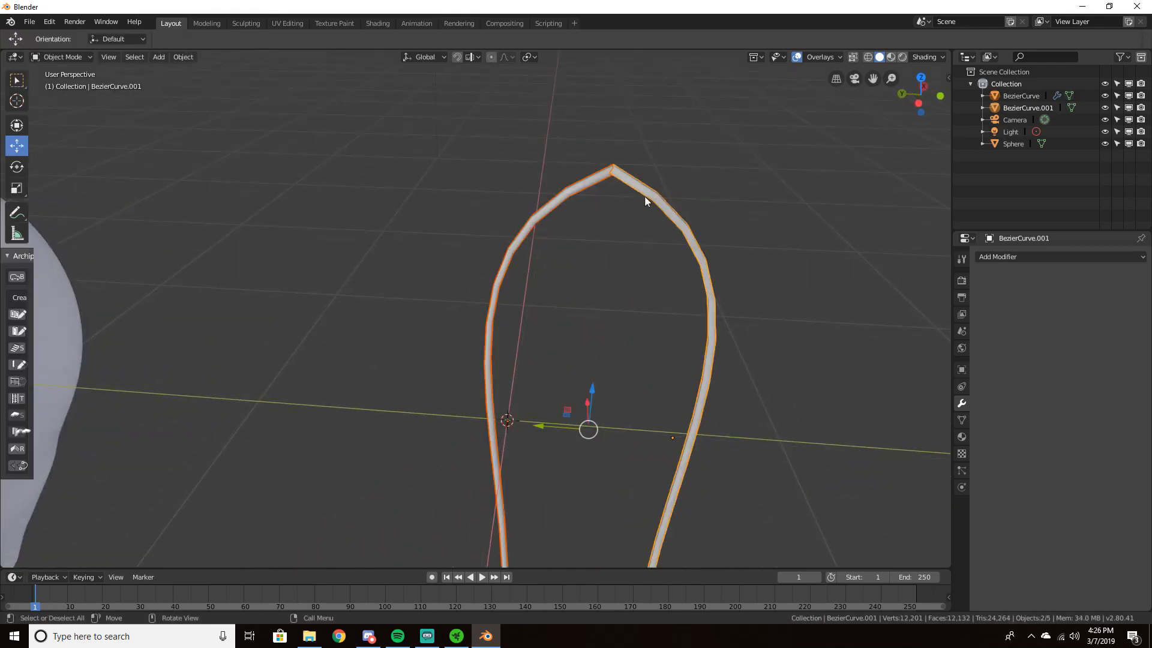
# Make the original half the active object, join both halves into it, and apply its Solidify modifier
pyautogui.click(590, 189)
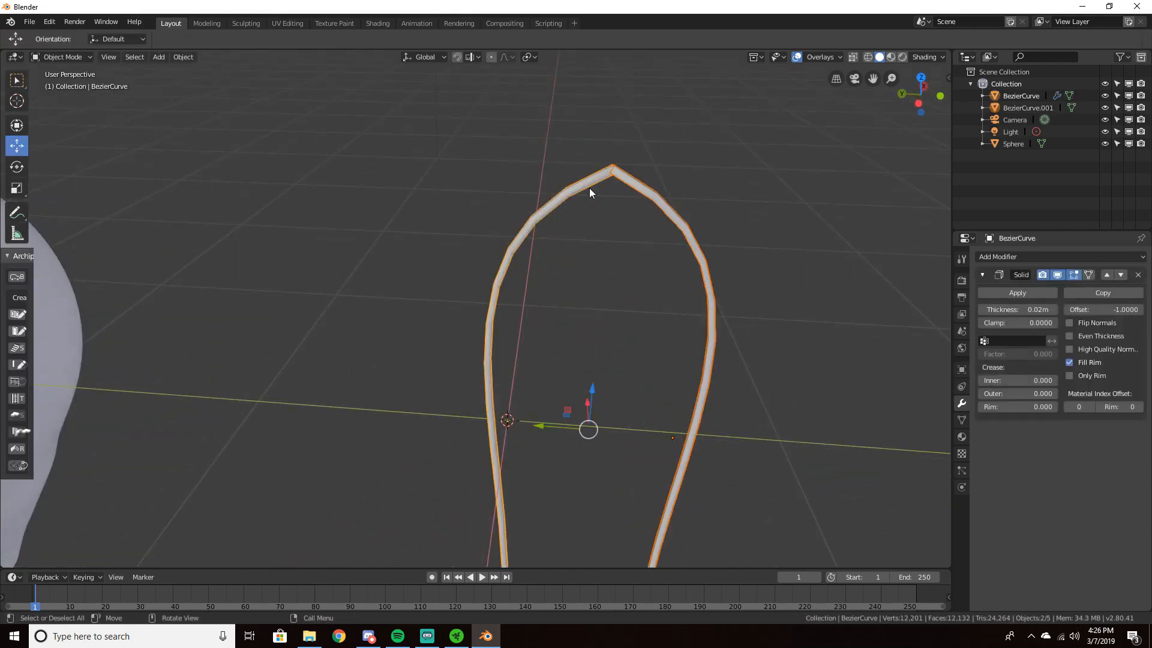
pyautogui.hotkey('ctrl', 'j')
pyautogui.moveTo(514, 180); pyautogui.dragTo(692, 200, button='middle')
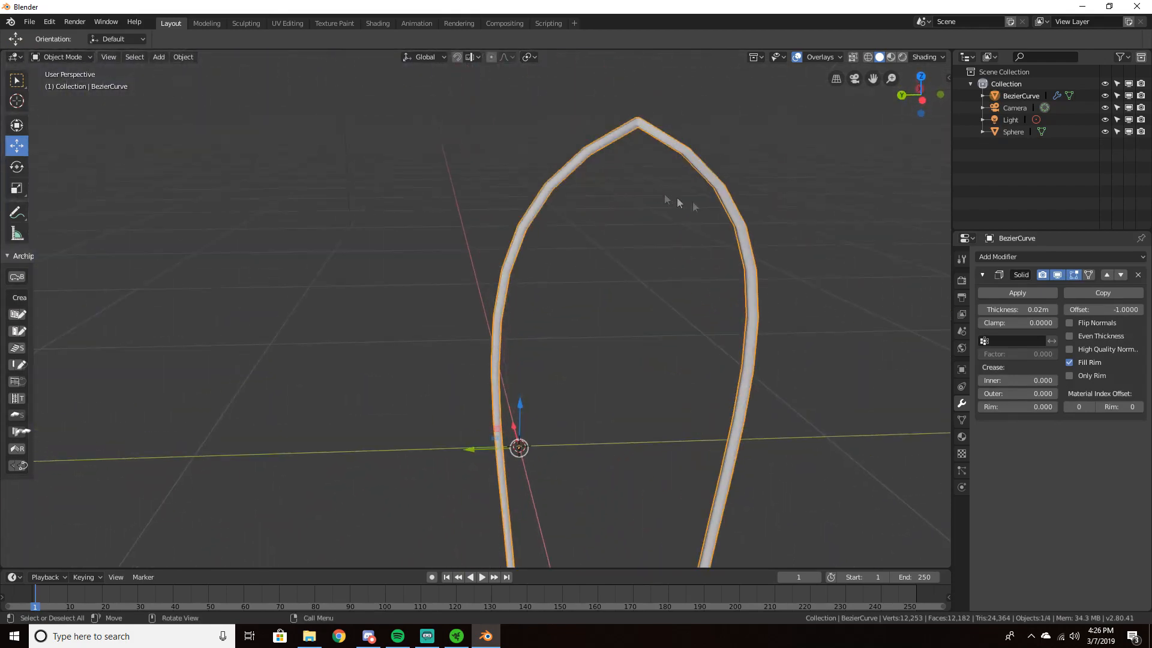
pyautogui.click(995, 292)
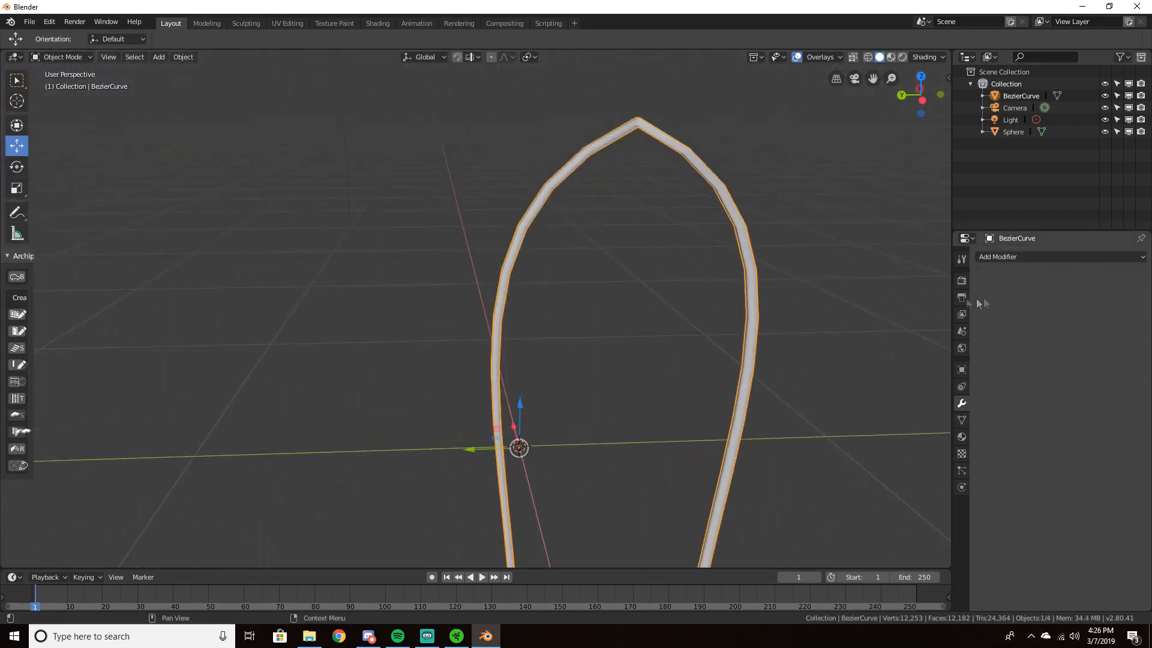
pyautogui.moveTo(780, 240); pyautogui.dragTo(486, 270, button='middle')
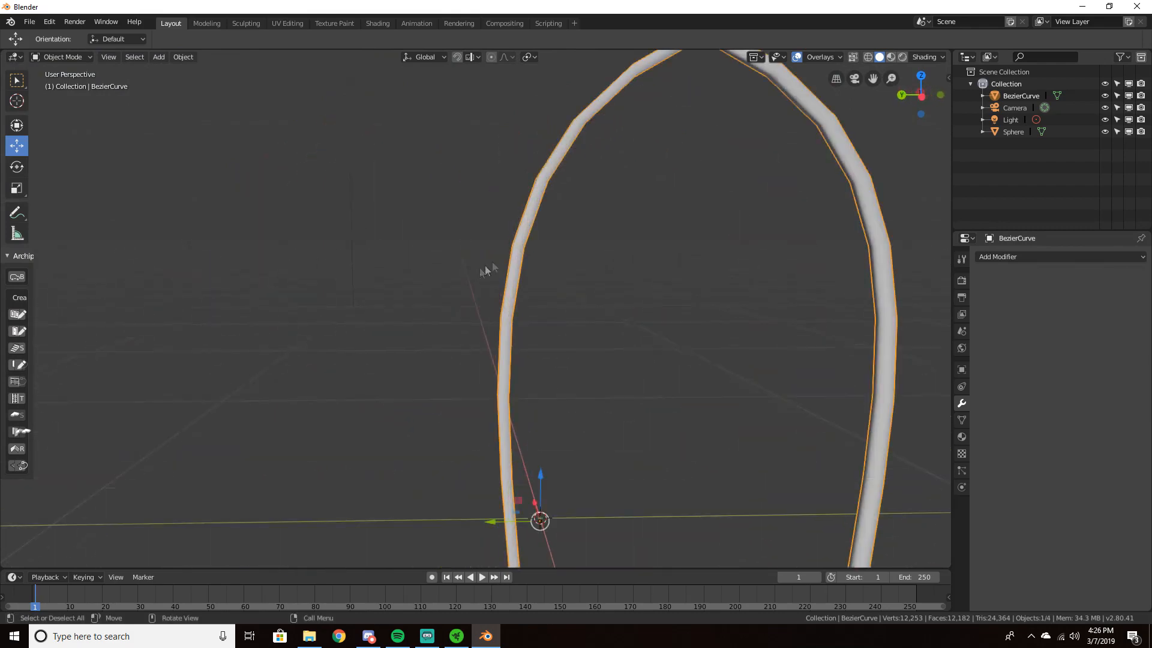
pyautogui.moveTo(611, 155); pyautogui.dragTo(503, 405, button='middle')
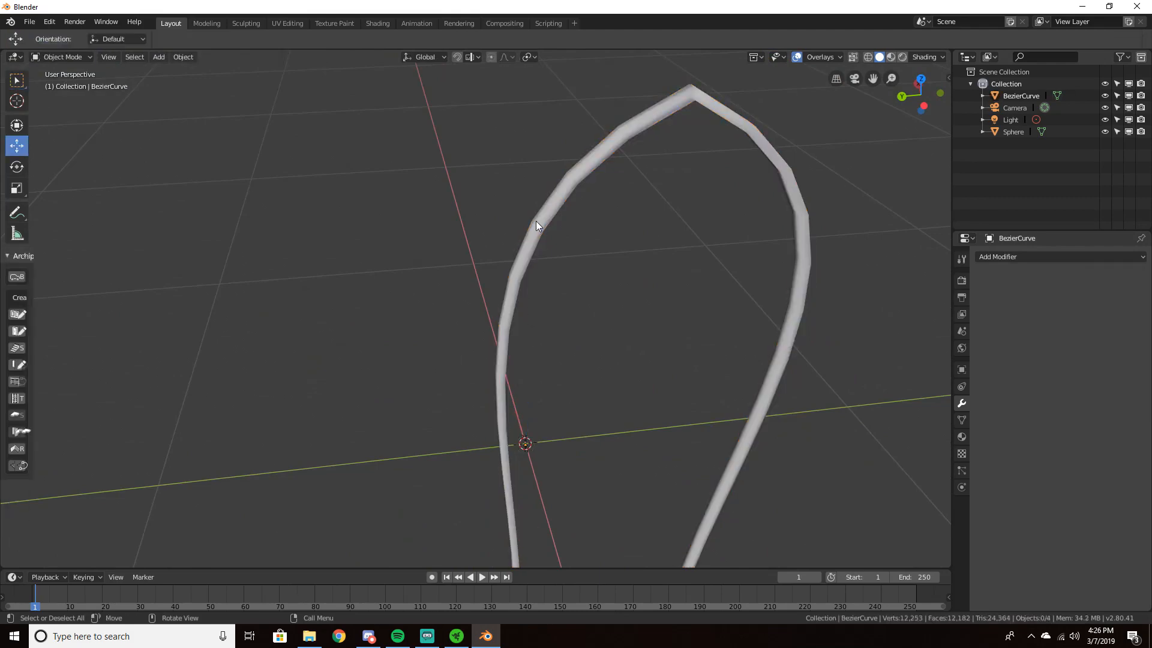
# Select the joined wire arch and check its mesh in Edit Mode, returning to Object Mode
pyautogui.moveTo(535, 221); pyautogui.dragTo(534, 156, button='middle')
pyautogui.rightClick(553, 185)
pyautogui.click(553, 185)
pyautogui.press('Tab')
pyautogui.press('Tab')
pyautogui.scroll(-9, 532, 165)
pyautogui.scroll(3, 571, 301)
pyautogui.moveTo(571, 301); pyautogui.dragTo(613, 347, button='middle')
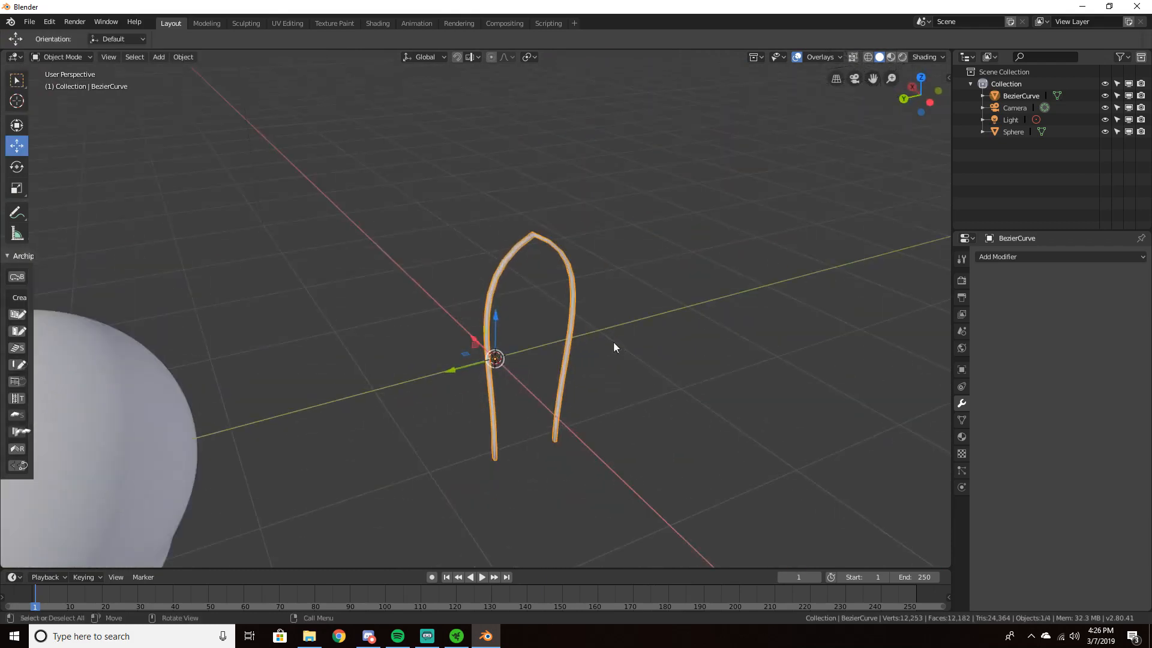
# Add a new material to the wire arch and set its surface shader to Emission
pyautogui.click(962, 437)
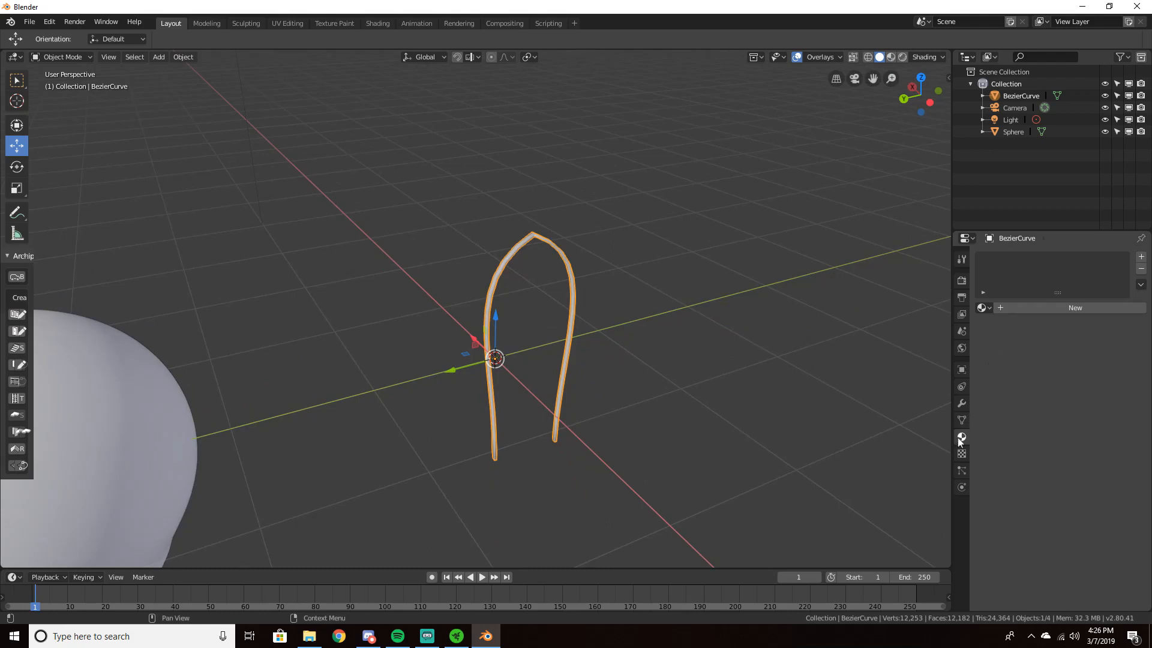
pyautogui.click(1023, 307)
pyautogui.click(1093, 379)
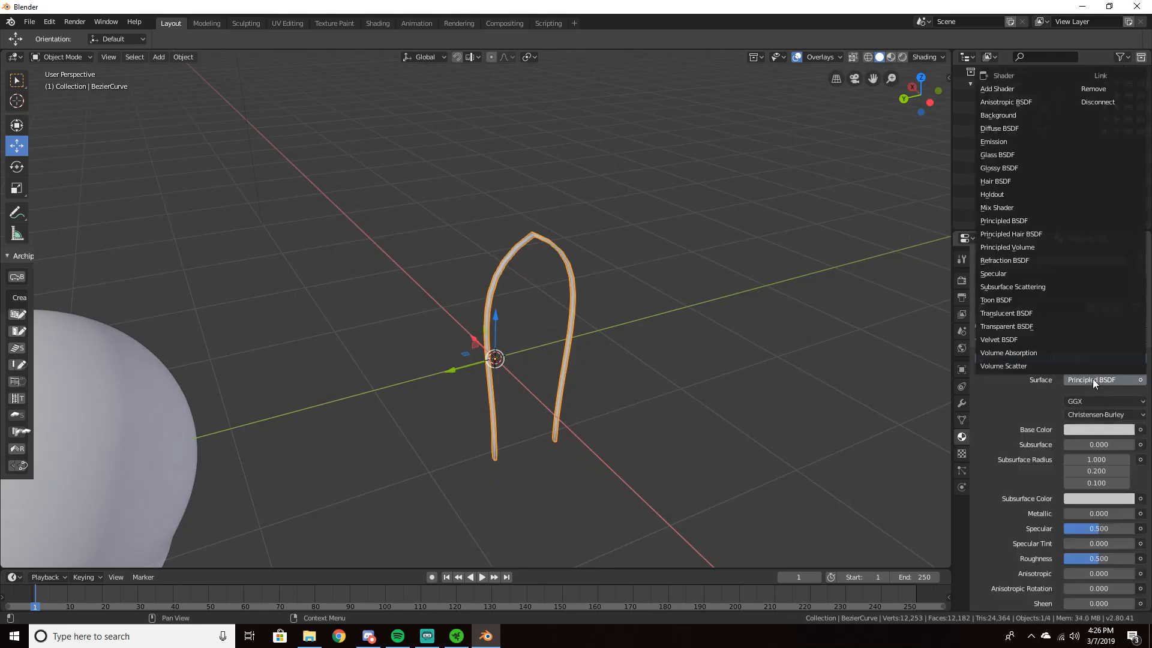
pyautogui.click(1002, 141)
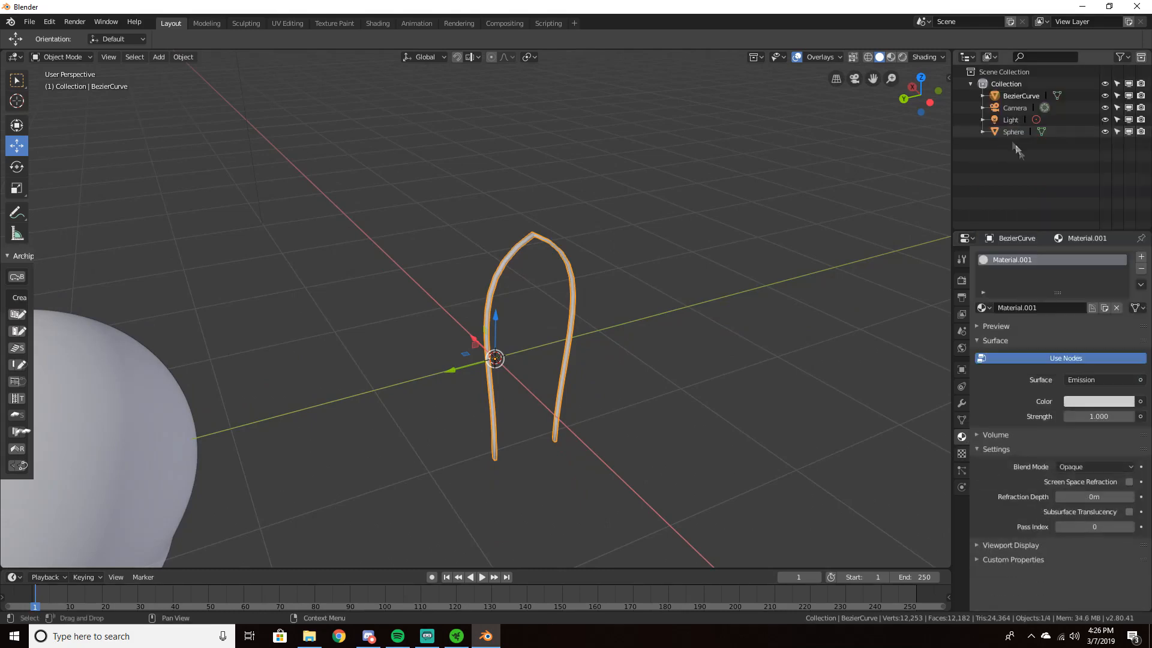
# Look at the glowing wire reference on the desktop wallpaper, return to Blender, and set the emission colour to orange (R 1.000, G 0.077, B 0.000)
pyautogui.click(1082, 6)
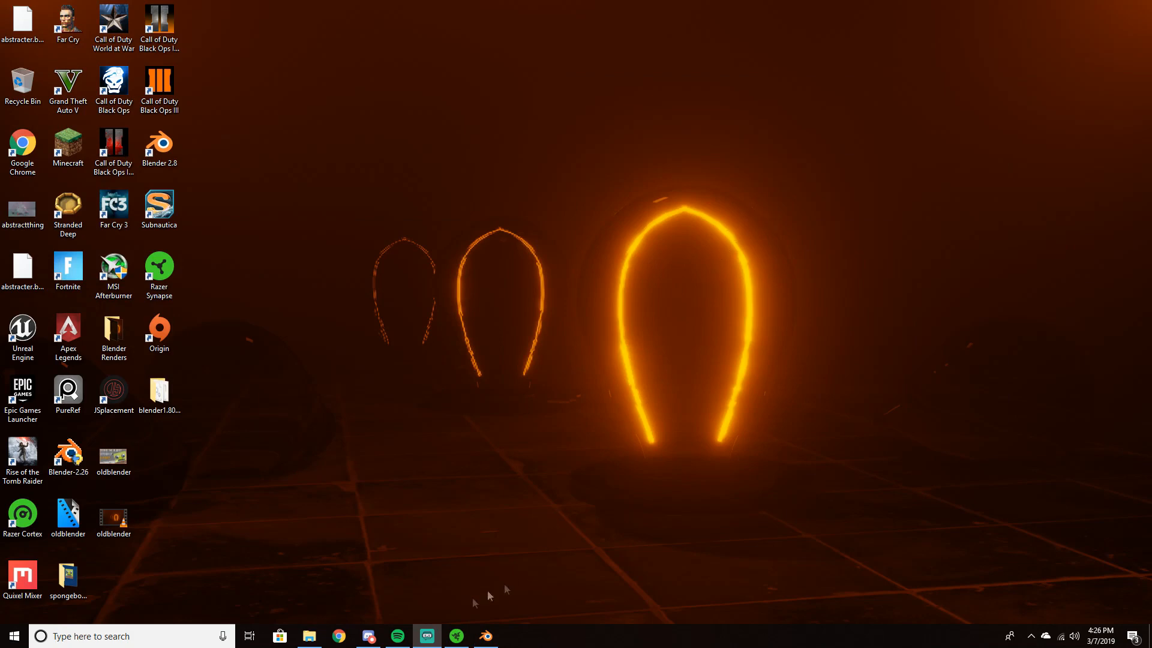
pyautogui.click(486, 636)
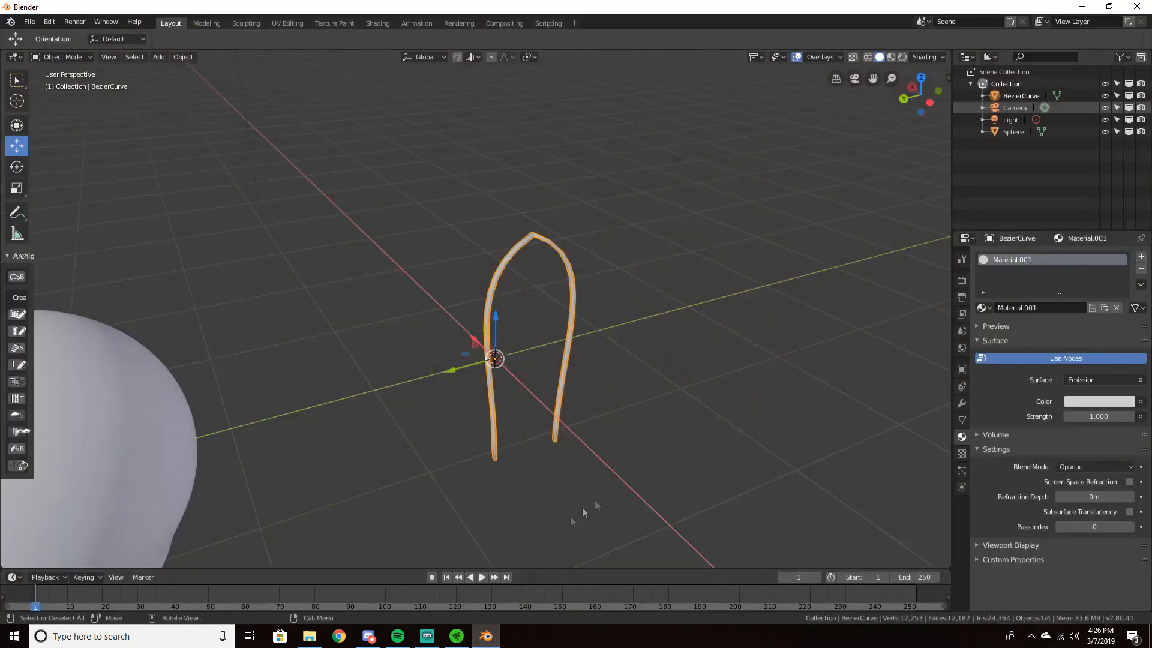
pyautogui.click(1099, 401)
pyautogui.click(1061, 304)
pyautogui.moveTo(1062, 304); pyautogui.dragTo(1059, 310)
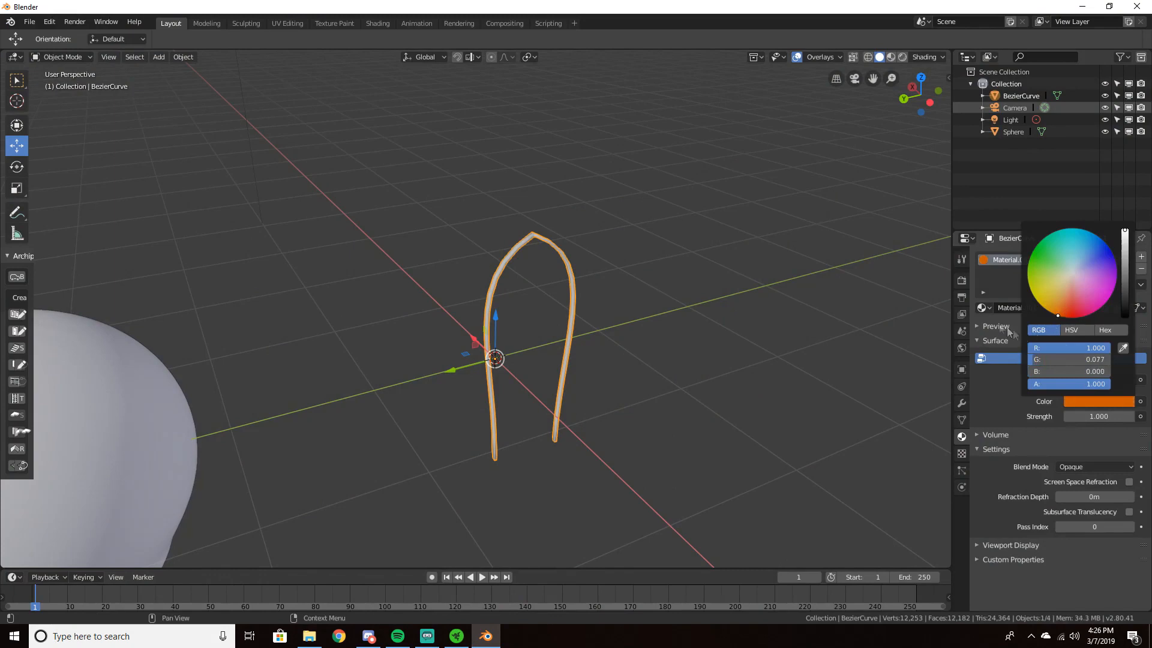
# Enable Ambient Occlusion, Bloom, Depth of Field, Subsurface Scattering, Screen Space Reflections and Volumetric in the Eevee render settings
pyautogui.click(960, 263)
pyautogui.click(962, 280)
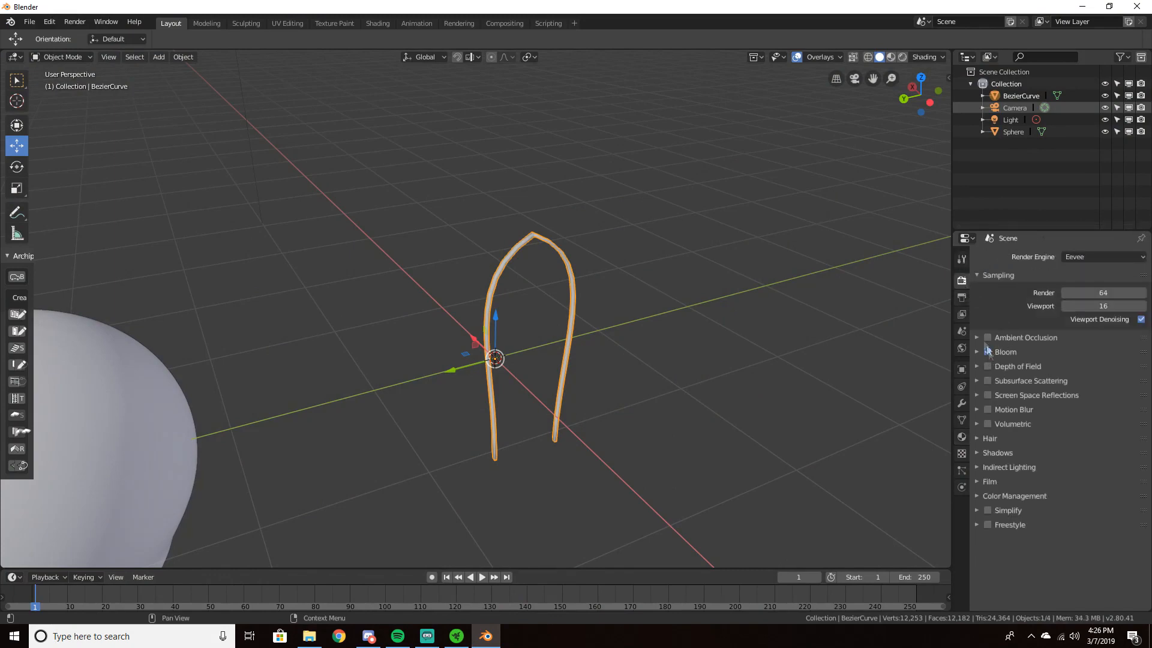
pyautogui.click(988, 424)
pyautogui.click(990, 379)
pyautogui.click(988, 342)
pyautogui.click(988, 340)
pyautogui.click(977, 336)
# Switch the viewport to Rendered shading and view the glowing wire arch
pyautogui.moveTo(882, 410); pyautogui.dragTo(676, 344, button='middle')
pyautogui.scroll(2, 742, 358)
pyautogui.press('z')
pyautogui.click(667, 292)
pyautogui.moveTo(668, 291)
pyautogui.mouseDown(button='middle')
pyautogui.moveTo(754, 322)
pyautogui.moveTo(848, 294)
pyautogui.moveTo(802, 309)
pyautogui.moveTo(870, 336)
pyautogui.mouseUp(button='middle')
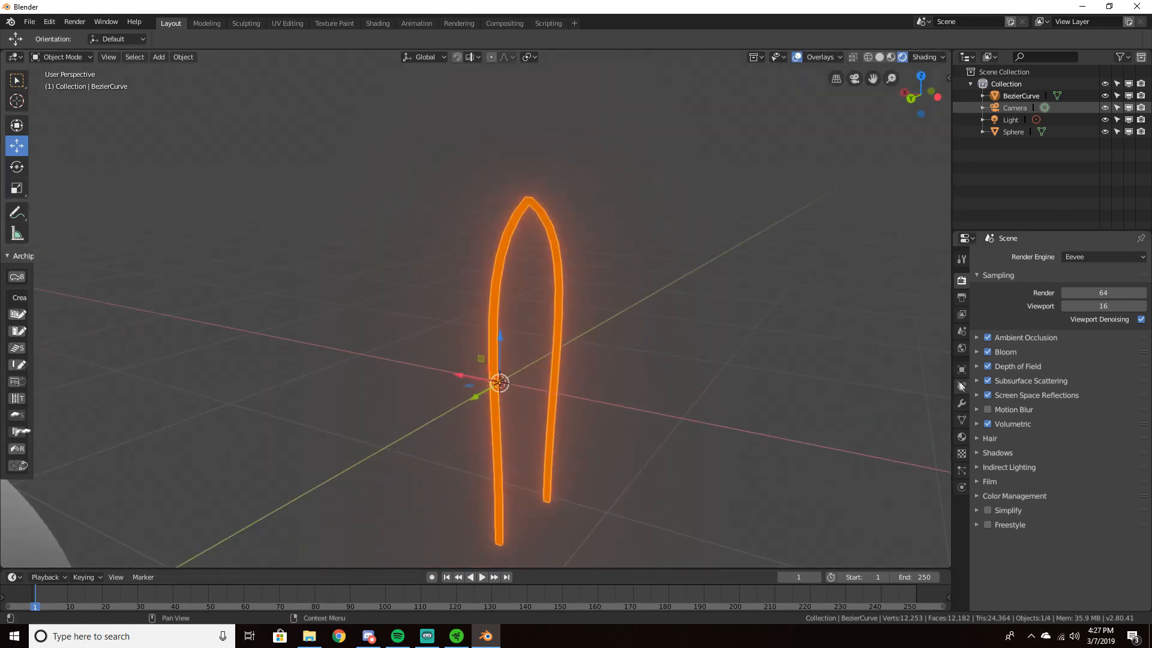
# Set the world background colour to black
pyautogui.click(962, 348)
pyautogui.click(1140, 336)
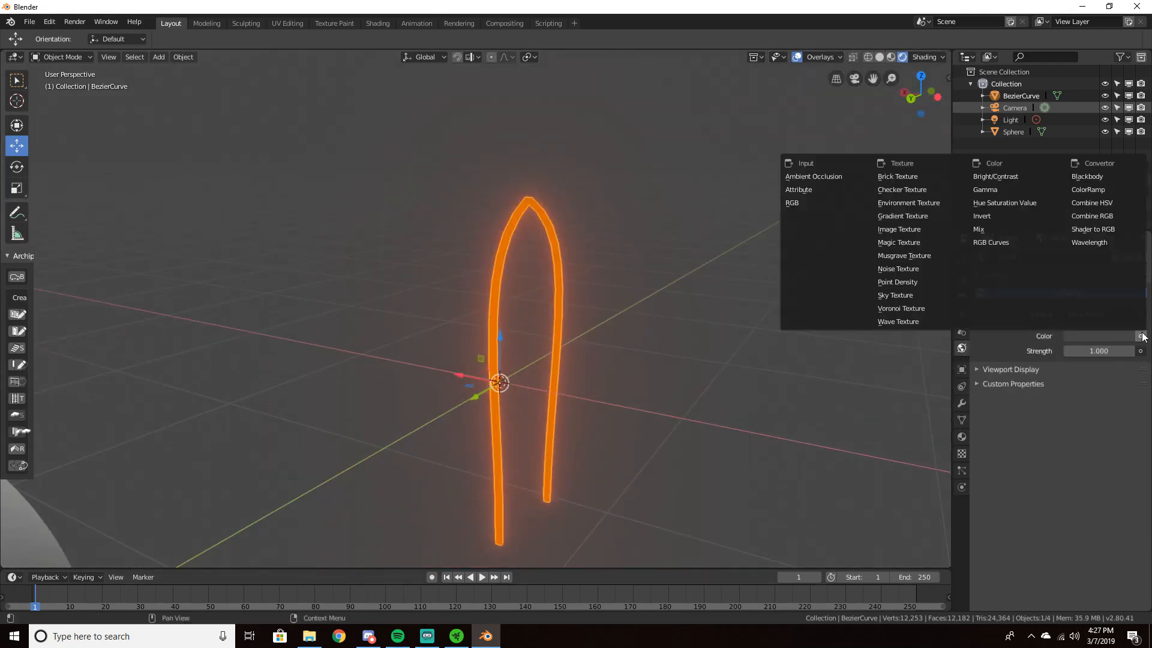
pyautogui.click(1116, 338)
pyautogui.click(1127, 251)
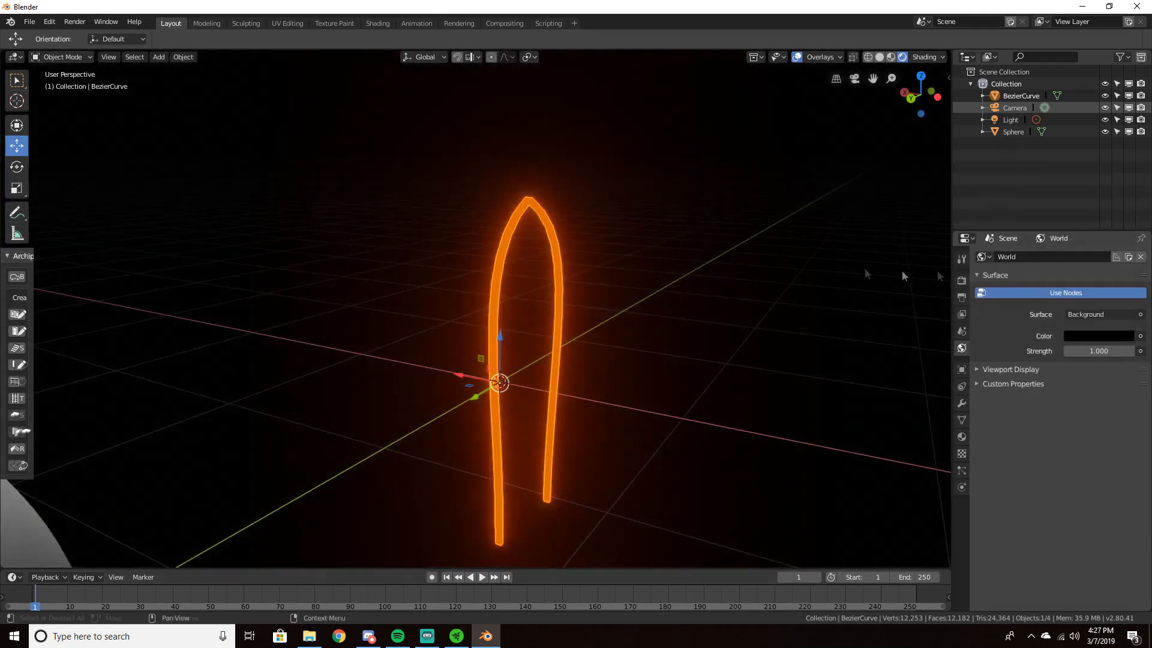
# Delete the Light object from the scene
pyautogui.moveTo(902, 270); pyautogui.dragTo(599, 273, button='middle')
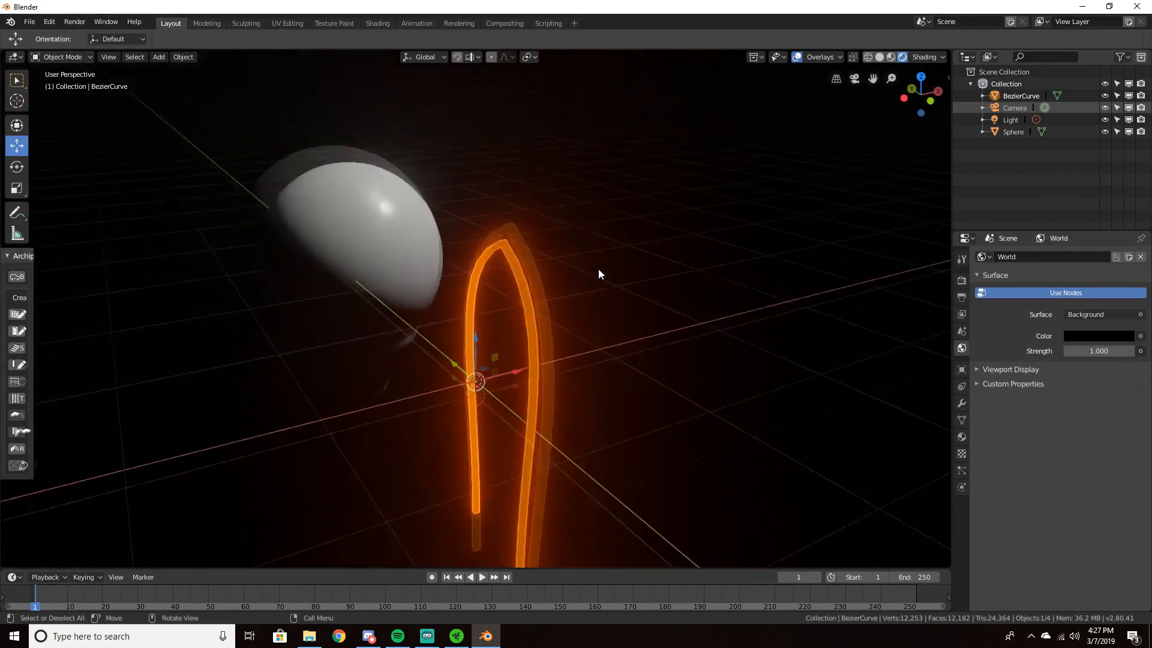
pyautogui.scroll(-5, 600, 270)
pyautogui.click(996, 120)
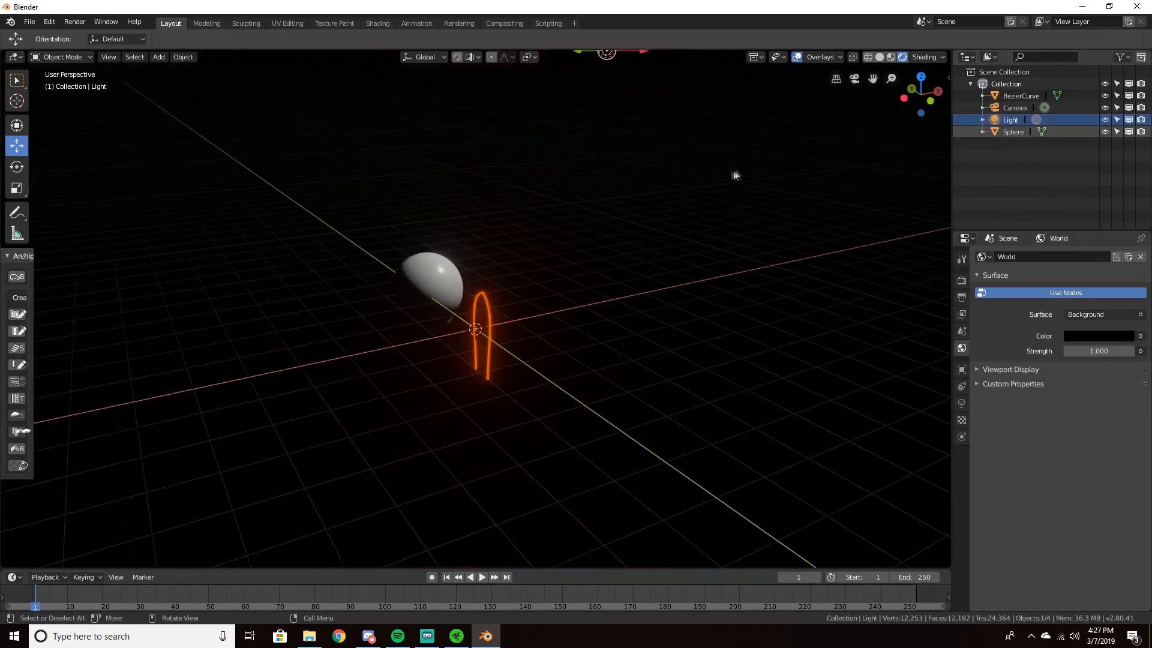
pyautogui.press('Delete')
pyautogui.moveTo(705, 191); pyautogui.dragTo(684, 257, button='middle')
pyautogui.scroll(4, 684, 257)
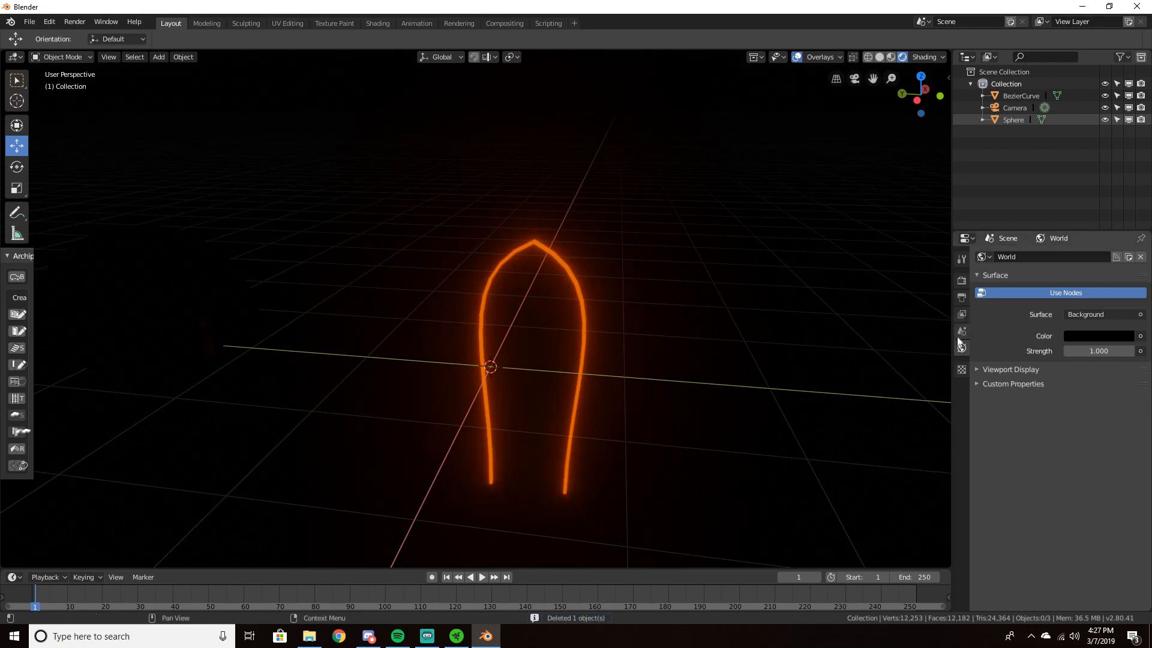
# Select the wire arch and set its material's emission strength to 5
pyautogui.click(575, 282)
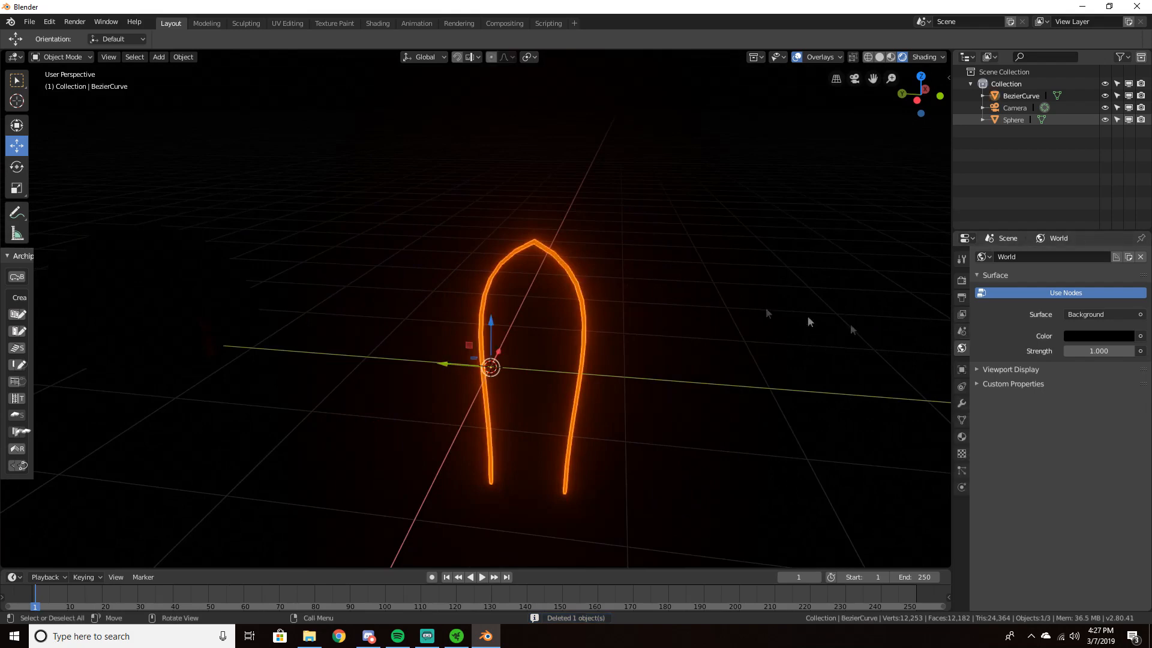
pyautogui.click(962, 436)
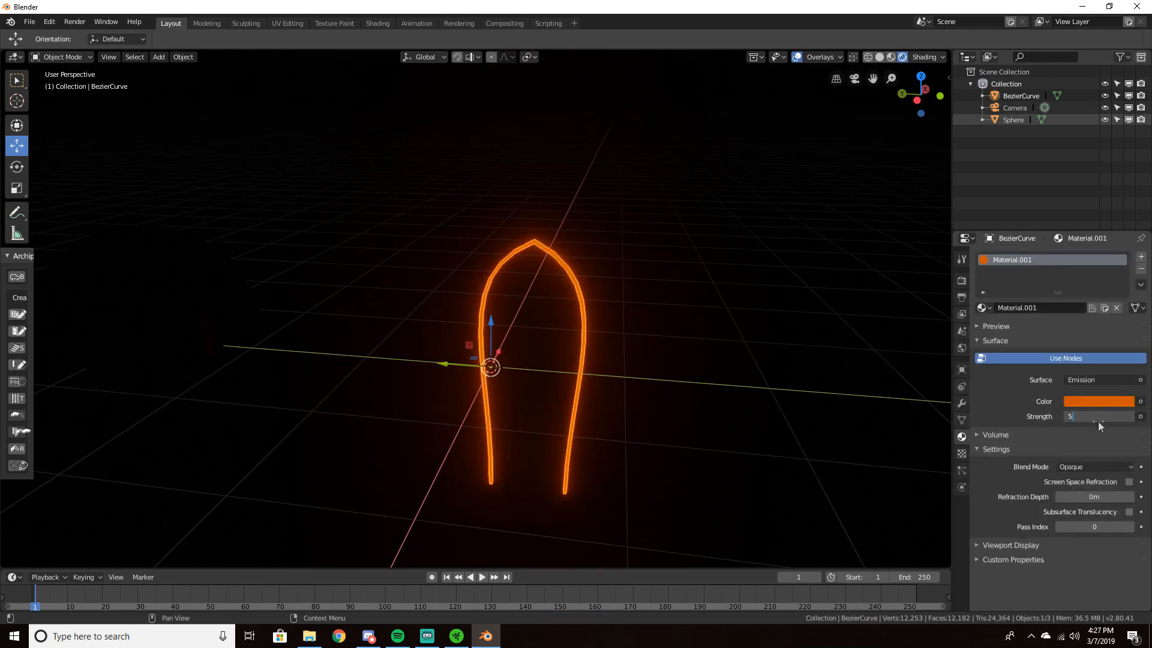
pyautogui.click(1098, 417)
pyautogui.write('5')
pyautogui.press('Return')
pyautogui.moveTo(818, 398); pyautogui.dragTo(672, 344, button='middle')
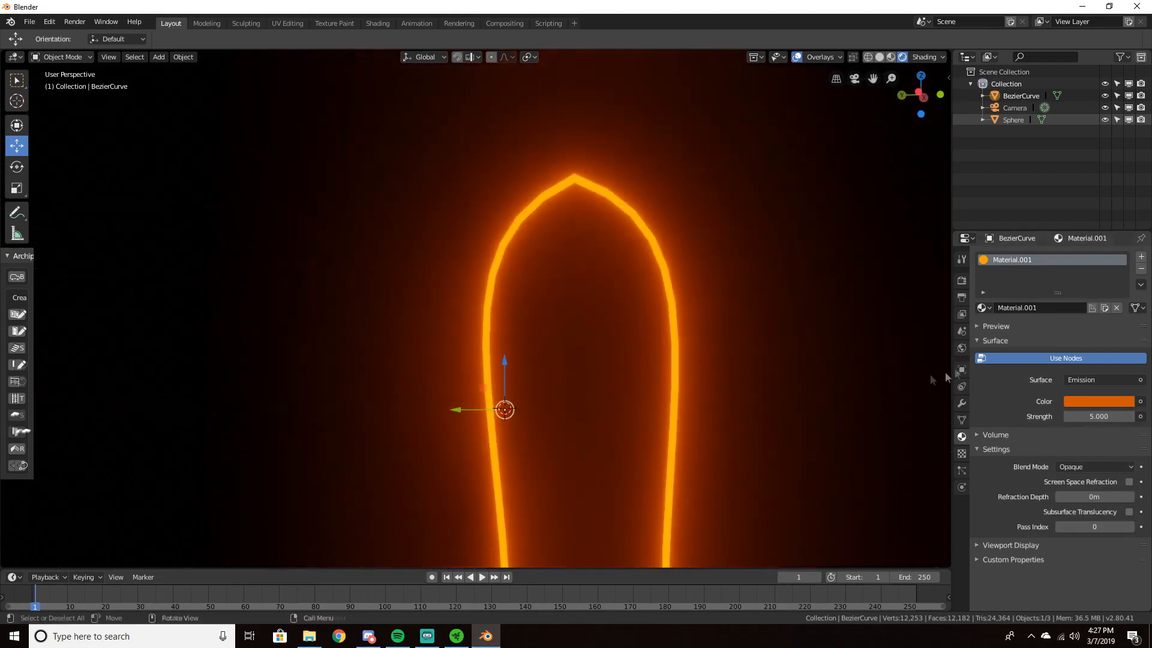
pyautogui.moveTo(840, 369); pyautogui.dragTo(750, 360, button='middle')
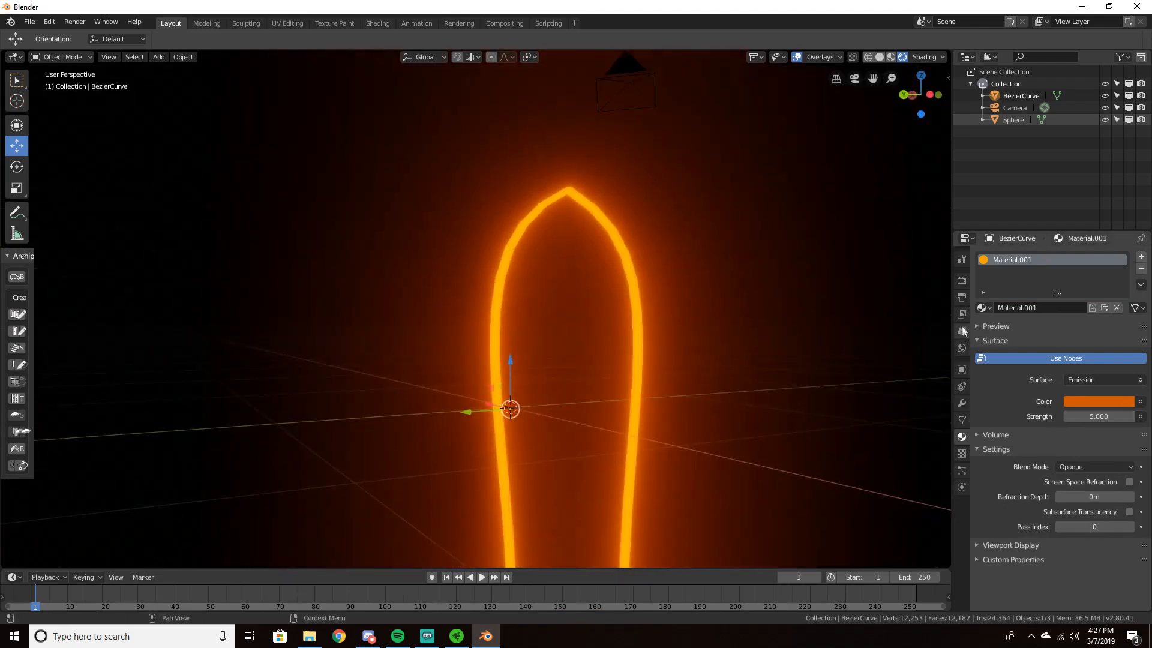
# Switch the viewport back to Solid shading and select the bulb's glass shell
pyautogui.press('z')
pyautogui.click(666, 357)
pyautogui.moveTo(673, 363)
pyautogui.mouseDown(button='middle')
pyautogui.moveTo(595, 387)
pyautogui.moveTo(558, 358)
pyautogui.moveTo(603, 369)
pyautogui.mouseUp(button='middle')
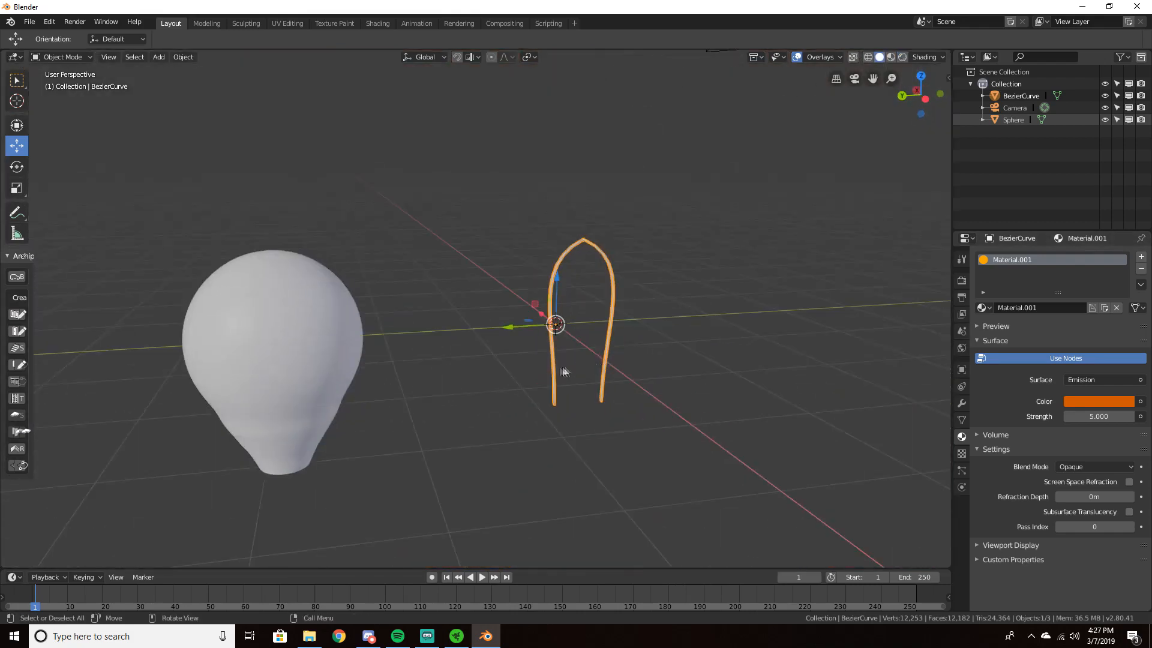
pyautogui.moveTo(460, 358); pyautogui.dragTo(551, 343, button='middle')
pyautogui.click(390, 316)
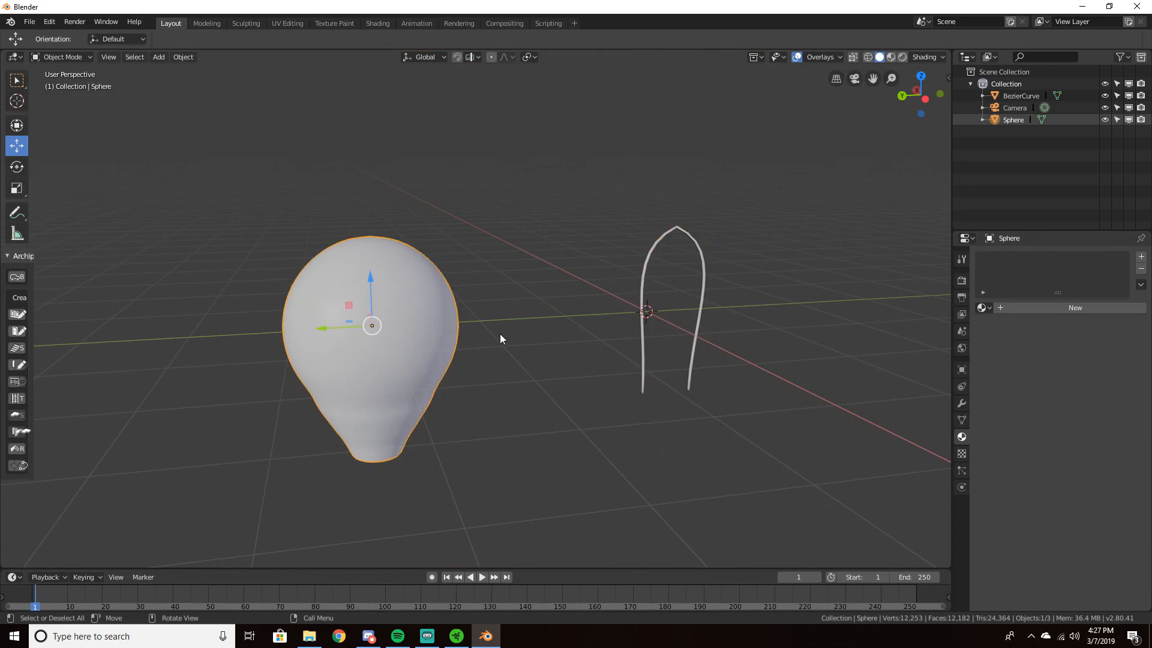
# Add a new material to the bulb's glass shell
pyautogui.click(1053, 308)
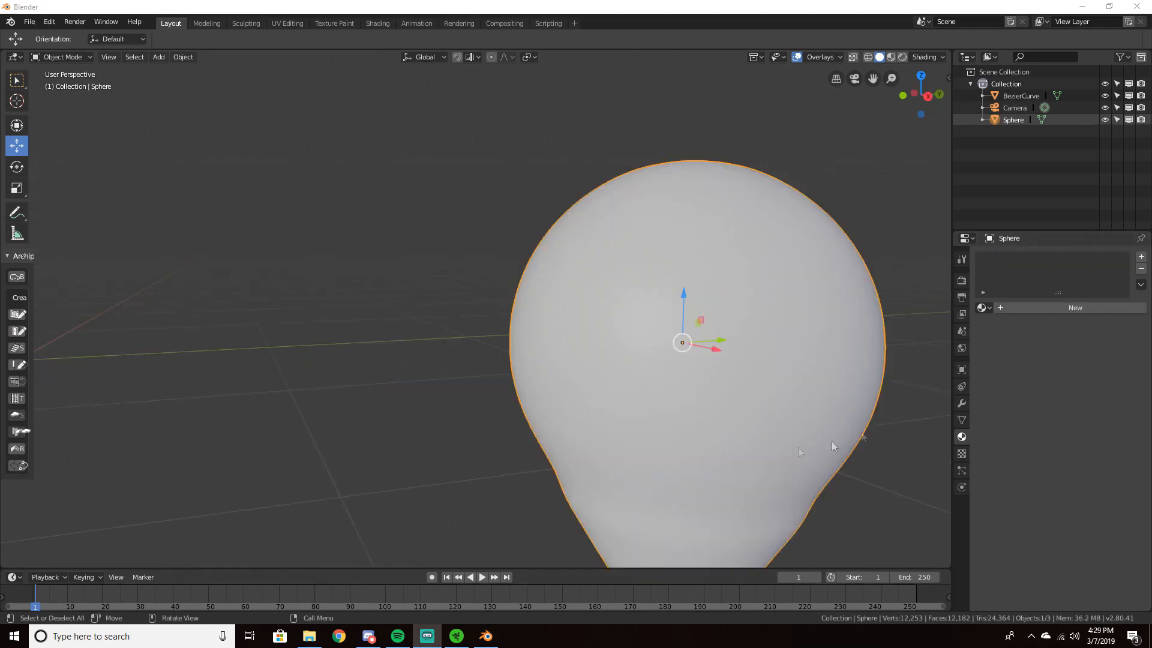
pyautogui.scroll(2, 798, 407)
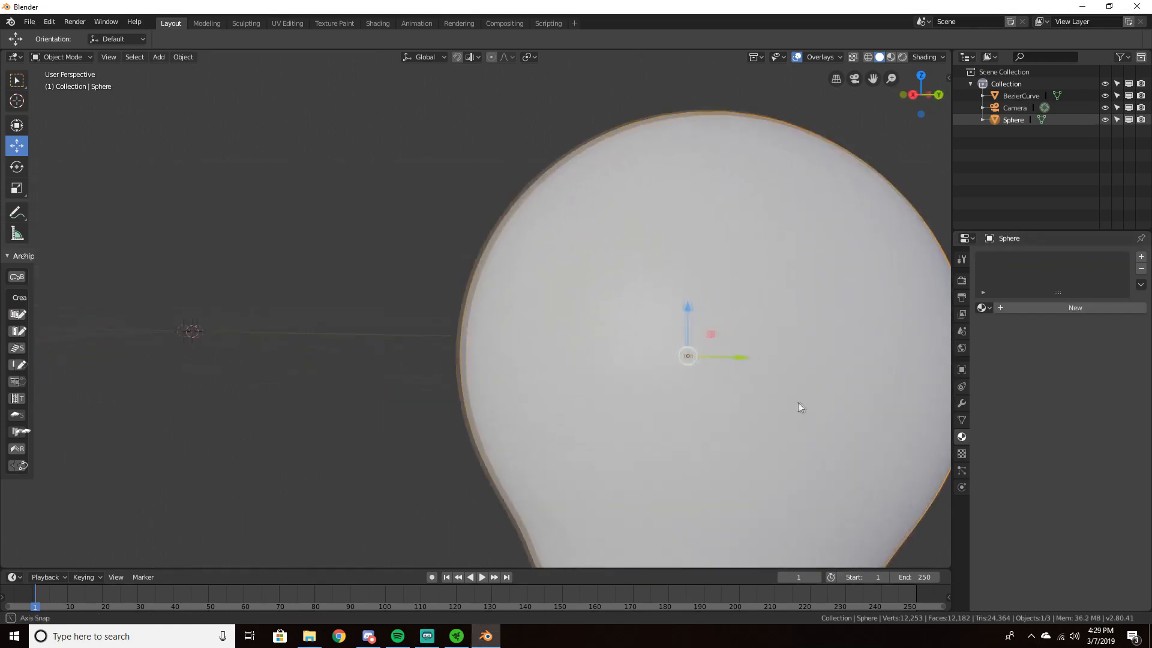
pyautogui.scroll(-5, 795, 402)
pyautogui.scroll(3, 750, 351)
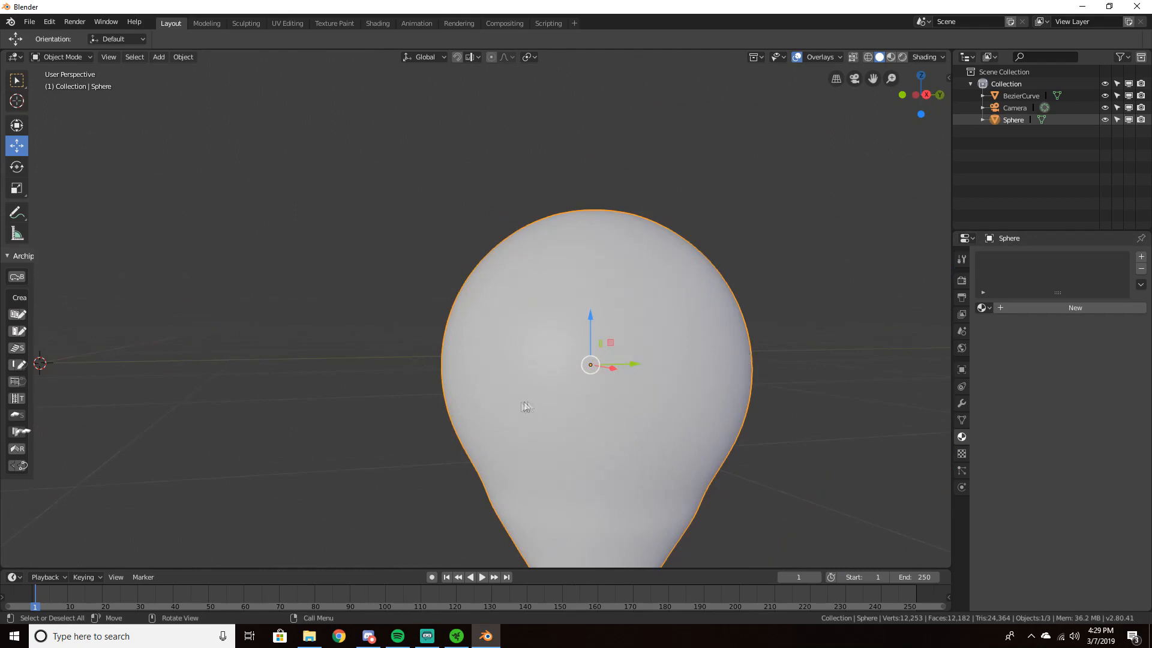
pyautogui.moveTo(524, 402); pyautogui.dragTo(627, 442, button='middle')
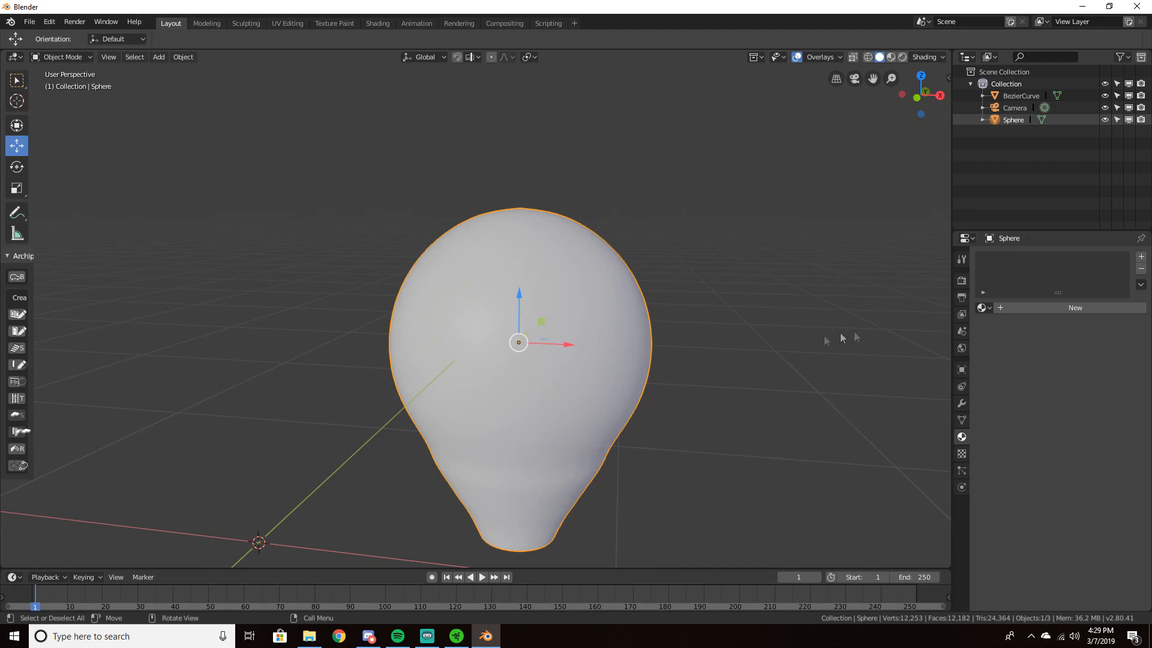
pyautogui.click(1032, 310)
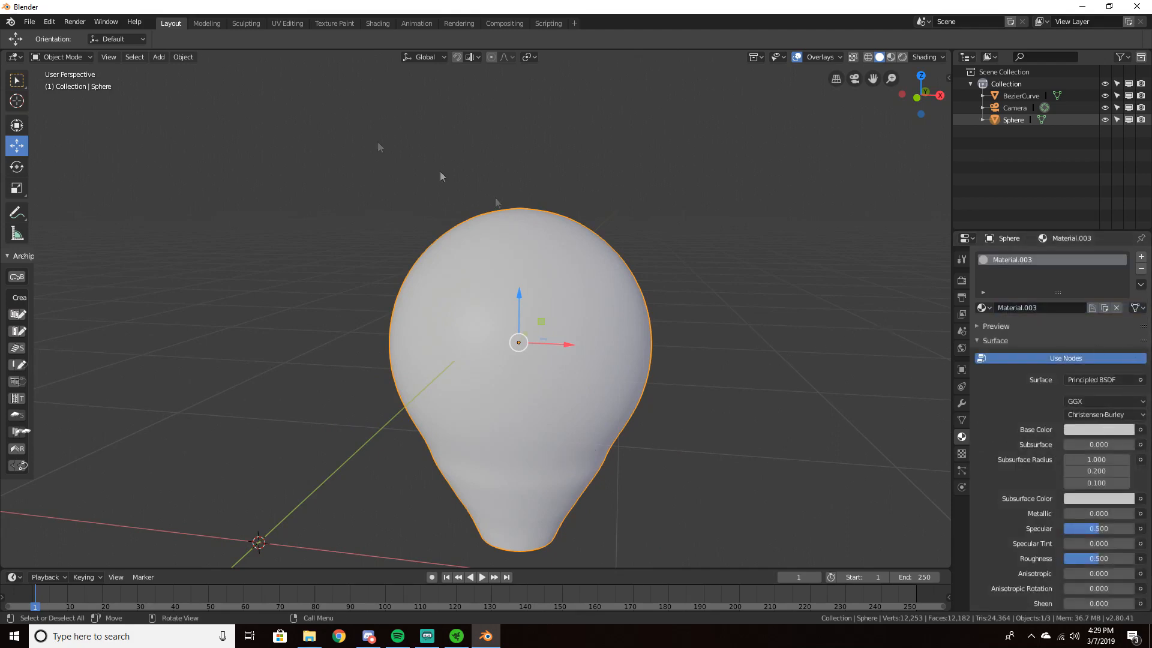
# Split the 3D viewport vertically and turn the new area into a Shader Editor
pyautogui.moveTo(3, 51); pyautogui.dragTo(423, 57)
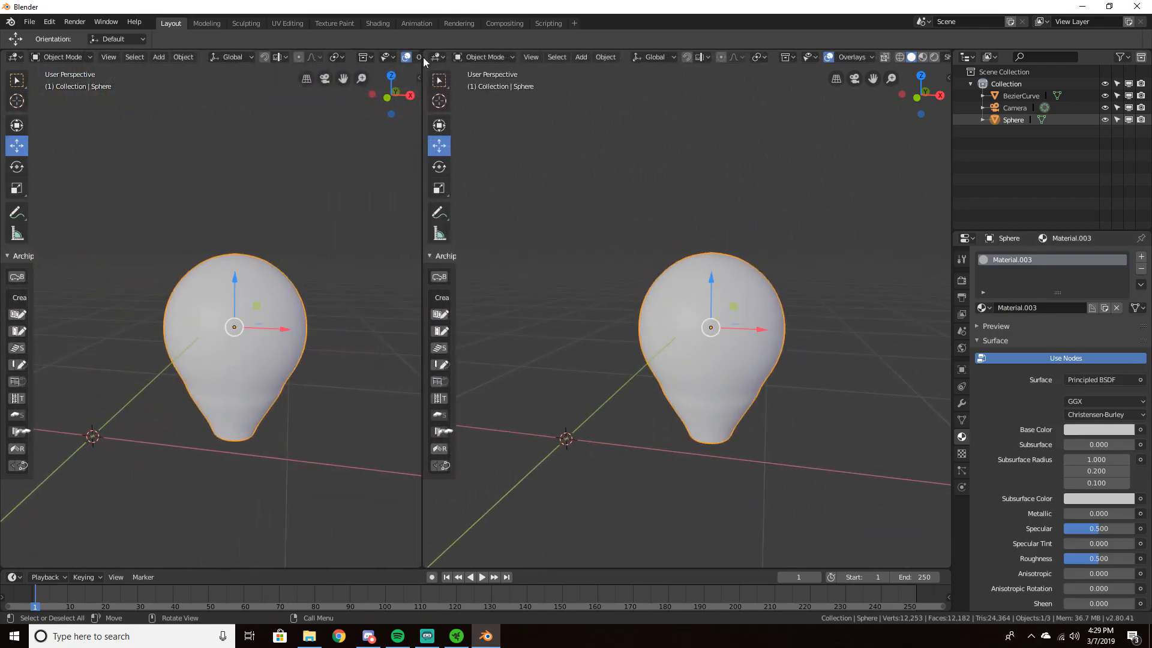
pyautogui.click(14, 56)
pyautogui.click(67, 146)
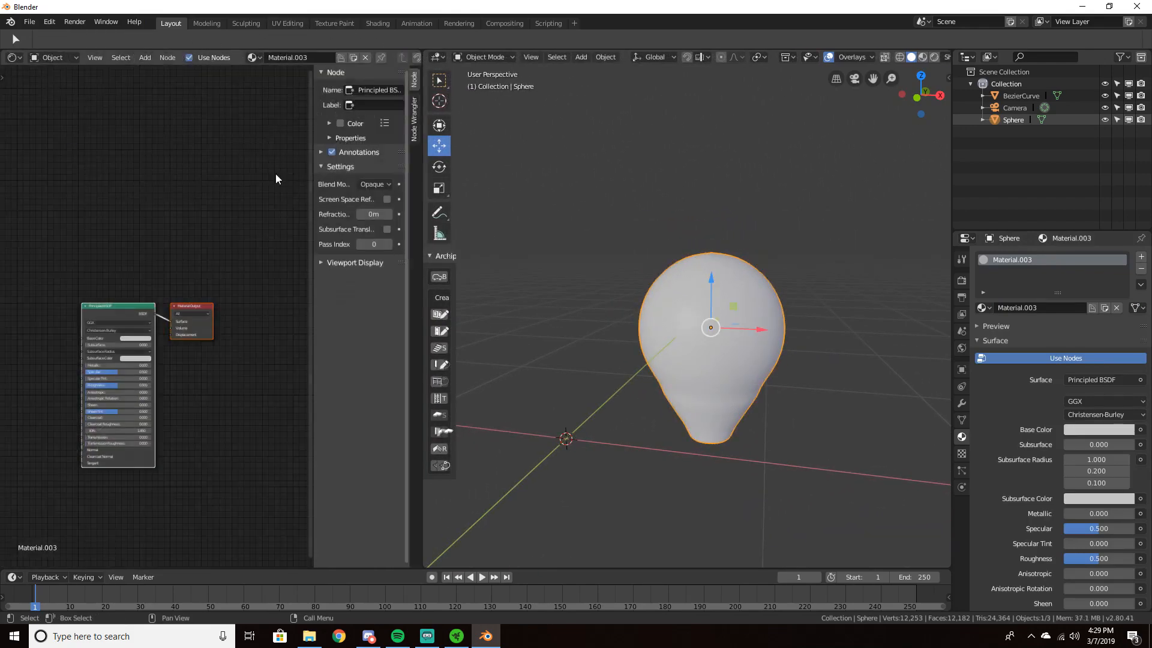
# Set the shell material's blend mode to Alpha Blend and hide the node editor's sidebar
pyautogui.click(375, 184)
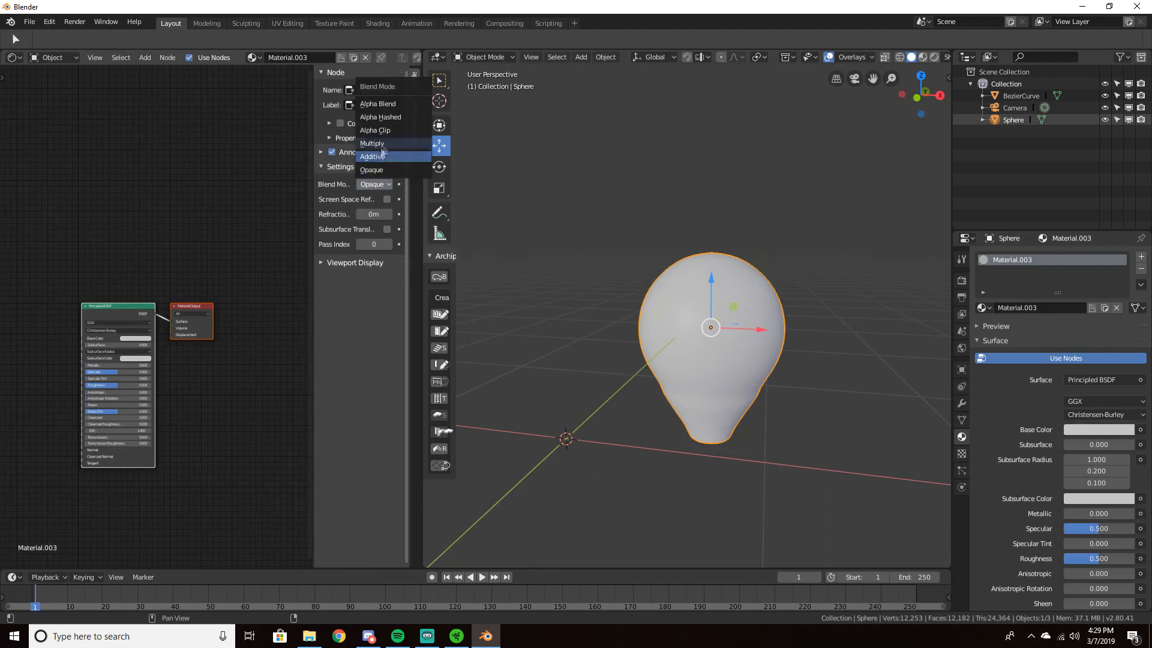
pyautogui.click(375, 103)
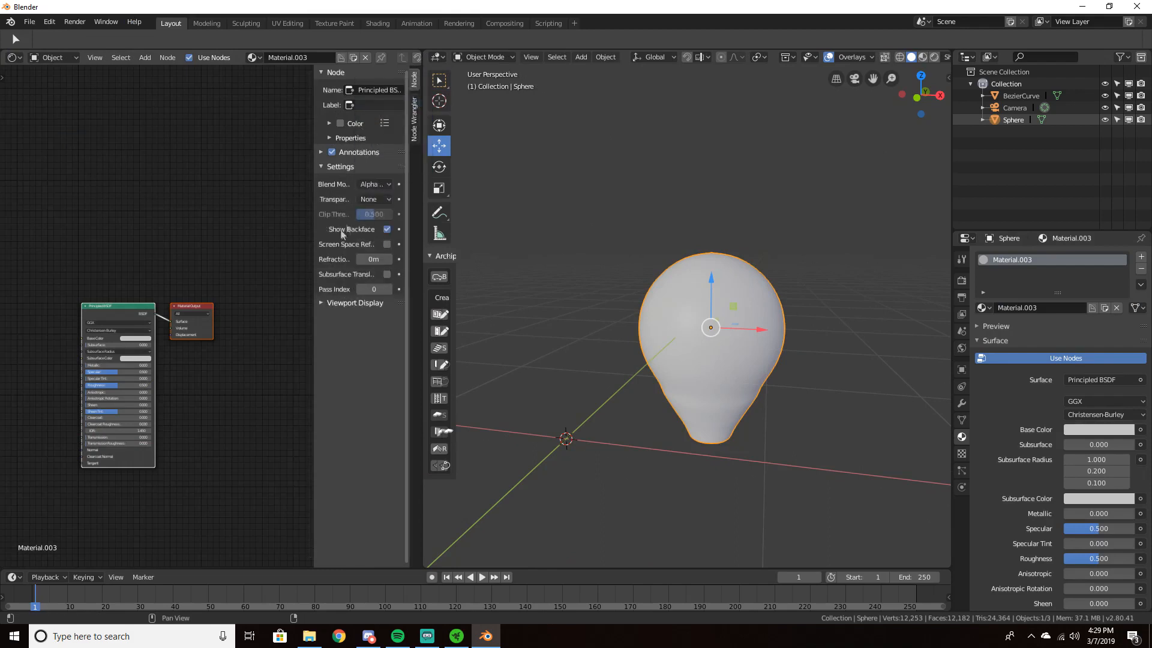
pyautogui.click(351, 167)
pyautogui.press('n')
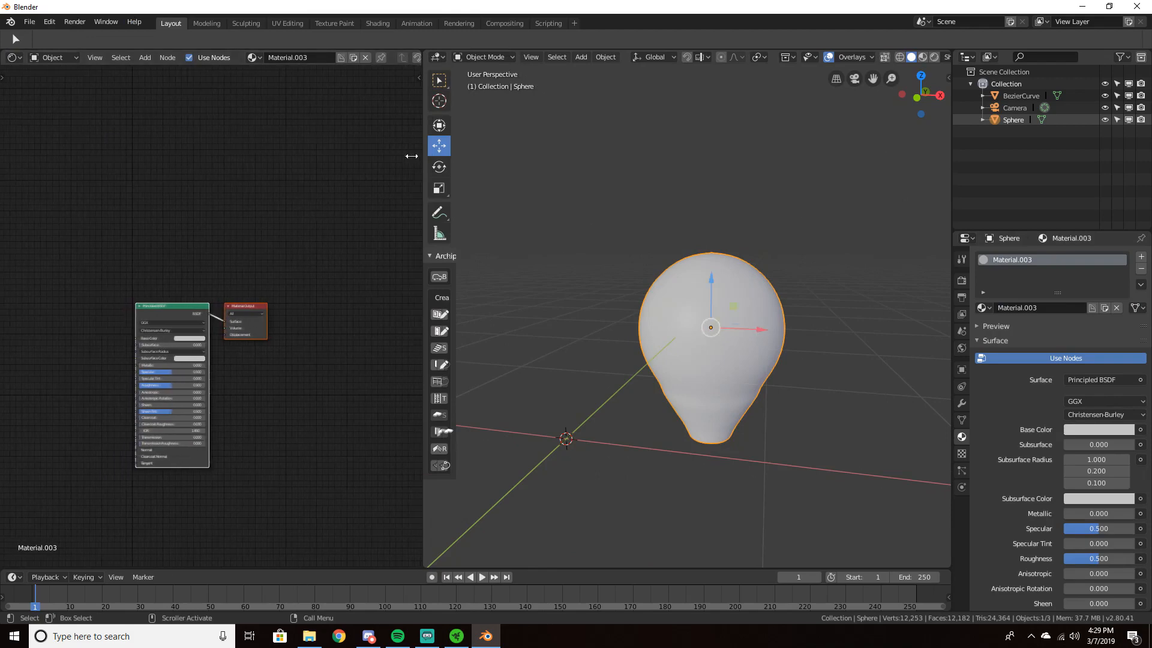
pyautogui.press('n')
pyautogui.click(360, 166)
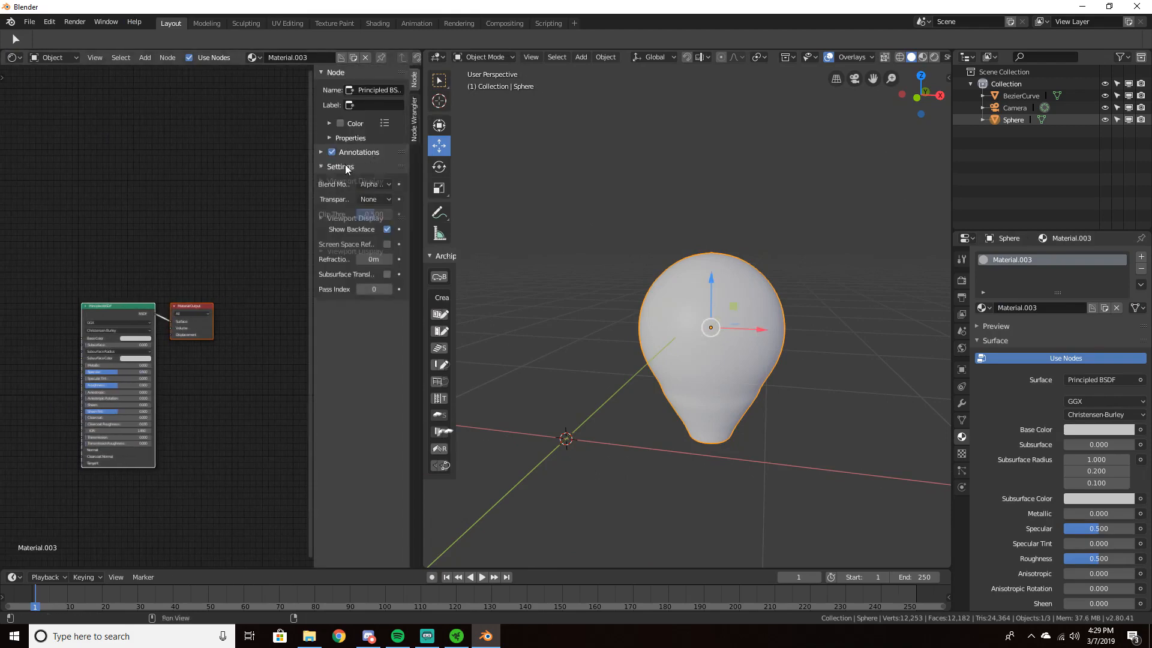
pyautogui.press('n')
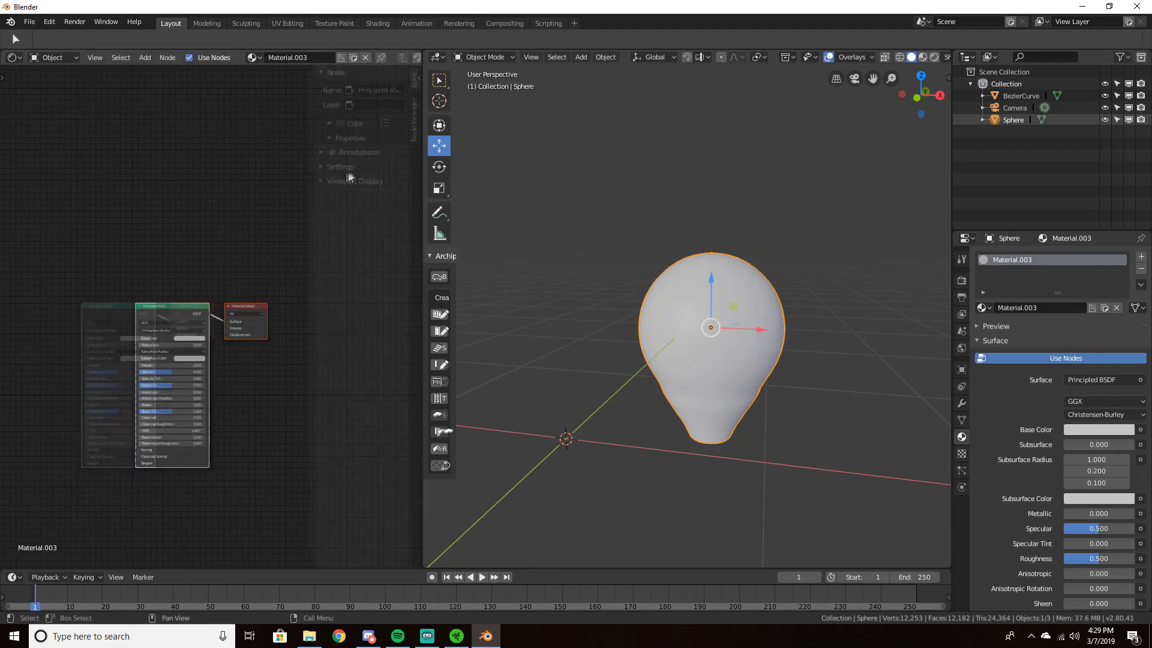
# Delete the Principled BSDF node from the shell's material
pyautogui.scroll(7, 318, 408)
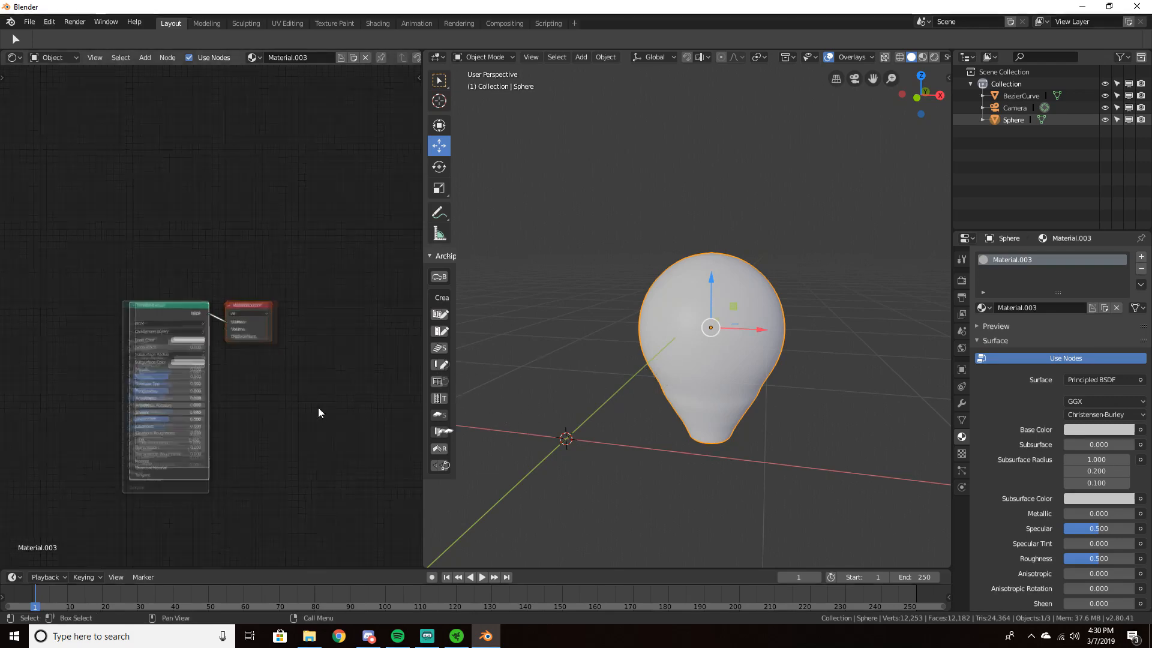
pyautogui.moveTo(319, 406); pyautogui.dragTo(417, 343, button='middle')
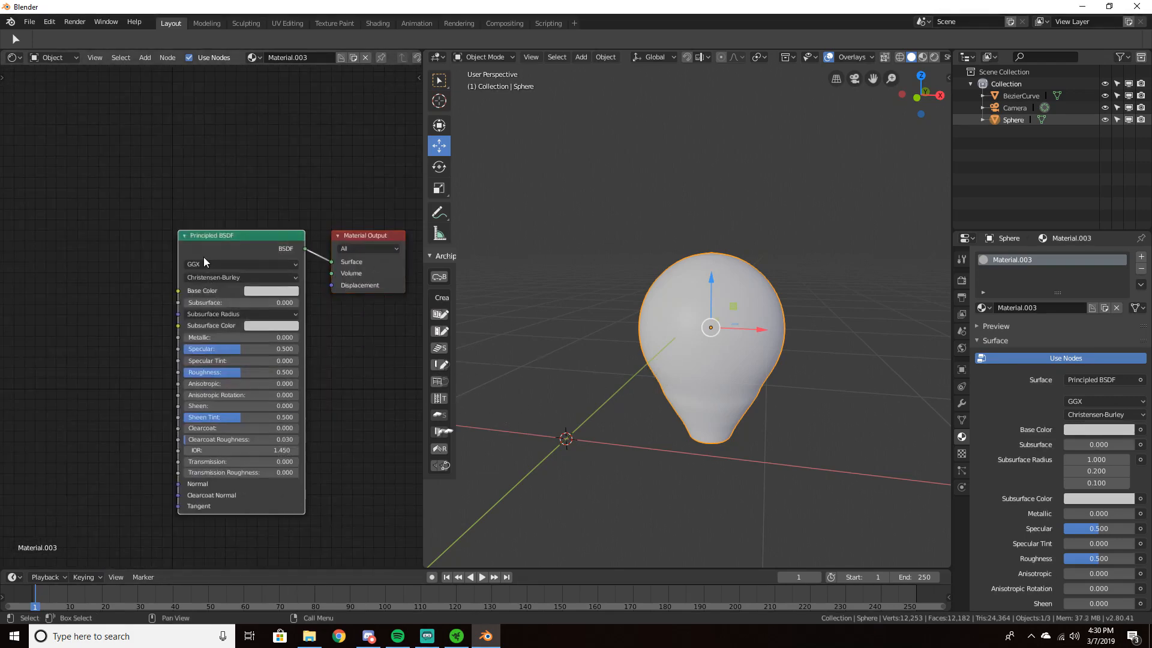
pyautogui.press('x')
pyautogui.scroll(-3, 222, 300)
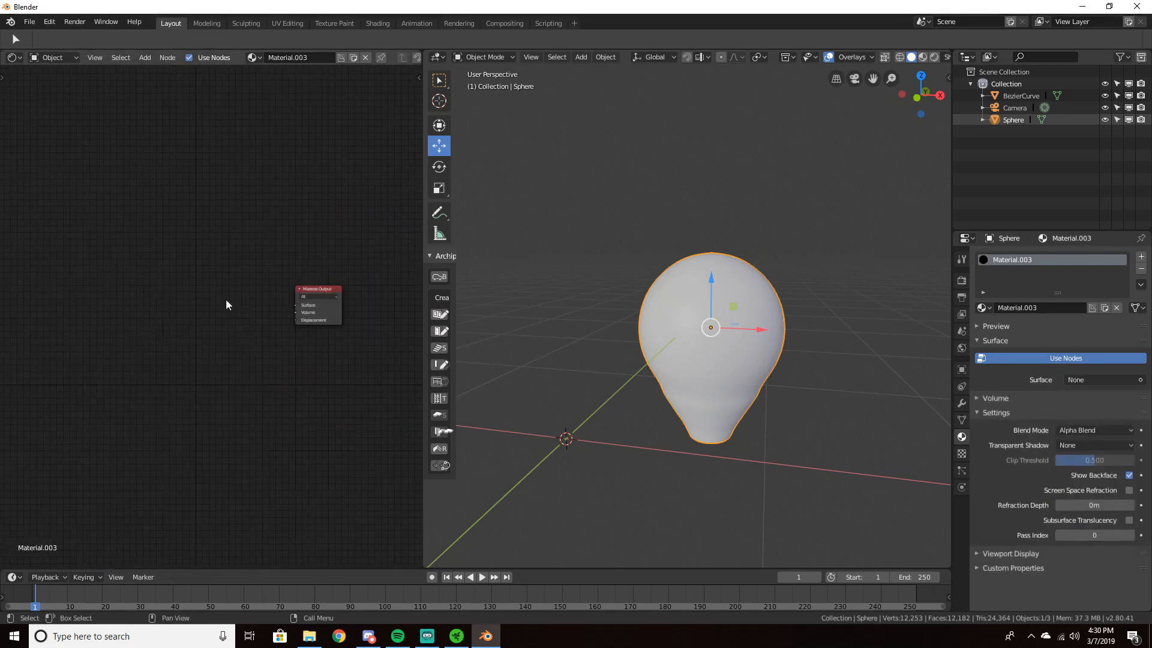
# Add a Light Path node to the shell's material, well ahead of the Material Output node
pyautogui.hotkey('shift', 'a')
pyautogui.click(219, 301)
pyautogui.write('ligh')
pyautogui.press('Return')
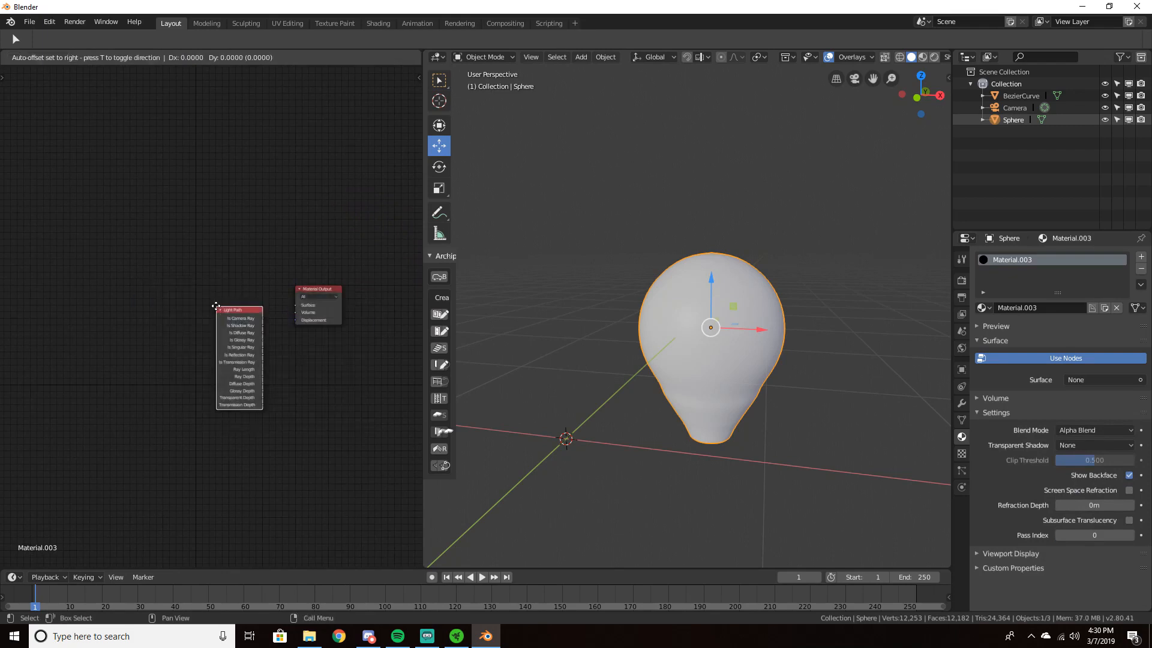
pyautogui.click(27, 187)
# Add a Math node set to Add directly beside the Light Path node
pyautogui.hotkey('shift', 'a')
pyautogui.click(98, 213)
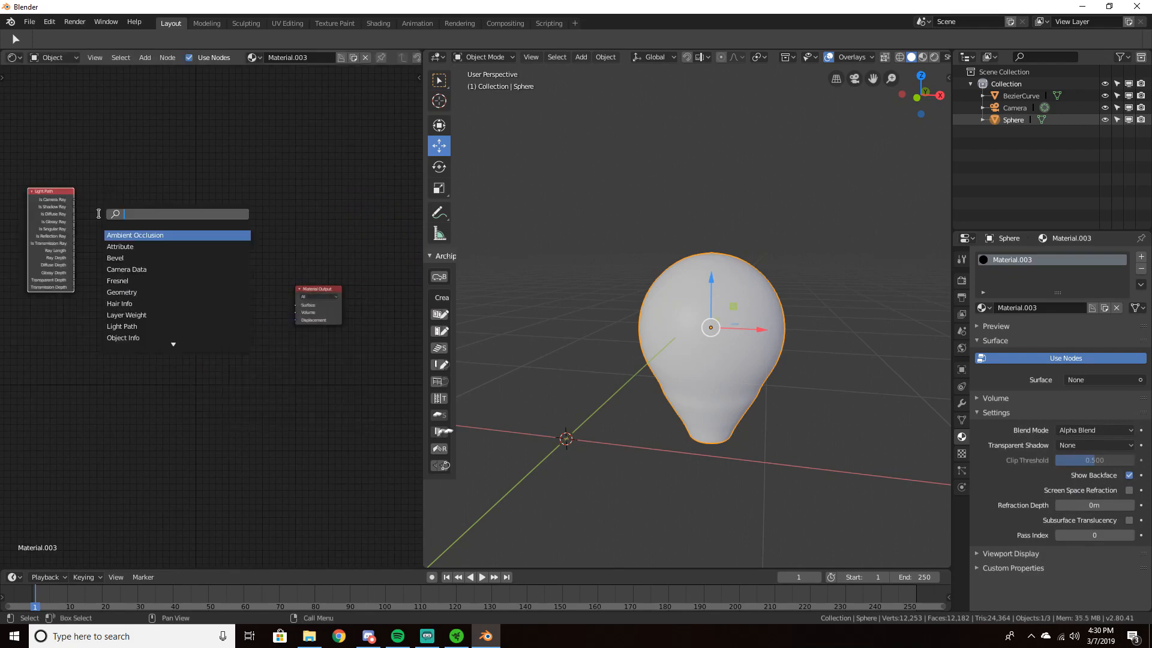
pyautogui.write('add')
pyautogui.press('BackSpace')
pyautogui.press('BackSpace')
pyautogui.press('BackSpace')
pyautogui.write('math')
pyautogui.press('Return')
pyautogui.click(100, 192)
# Add a second Math node set to Add after the first one
pyautogui.hotkey('shift', 'a')
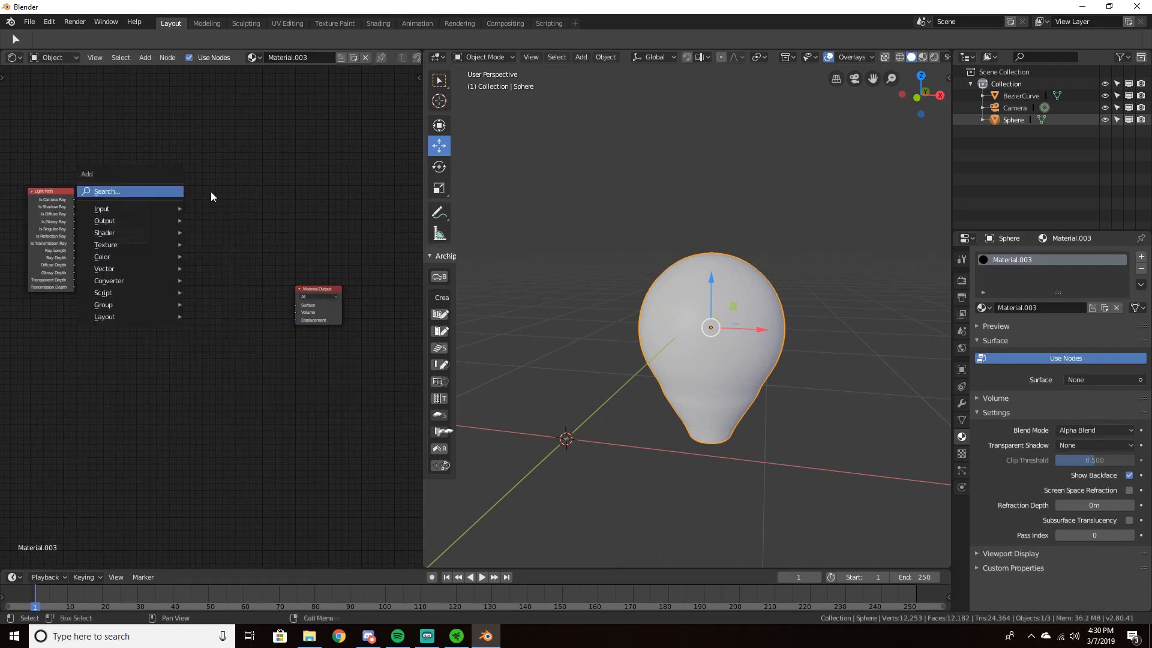
pyautogui.press('Escape')
pyautogui.hotkey('shift', 'a')
pyautogui.click(166, 182)
pyautogui.write('ma')
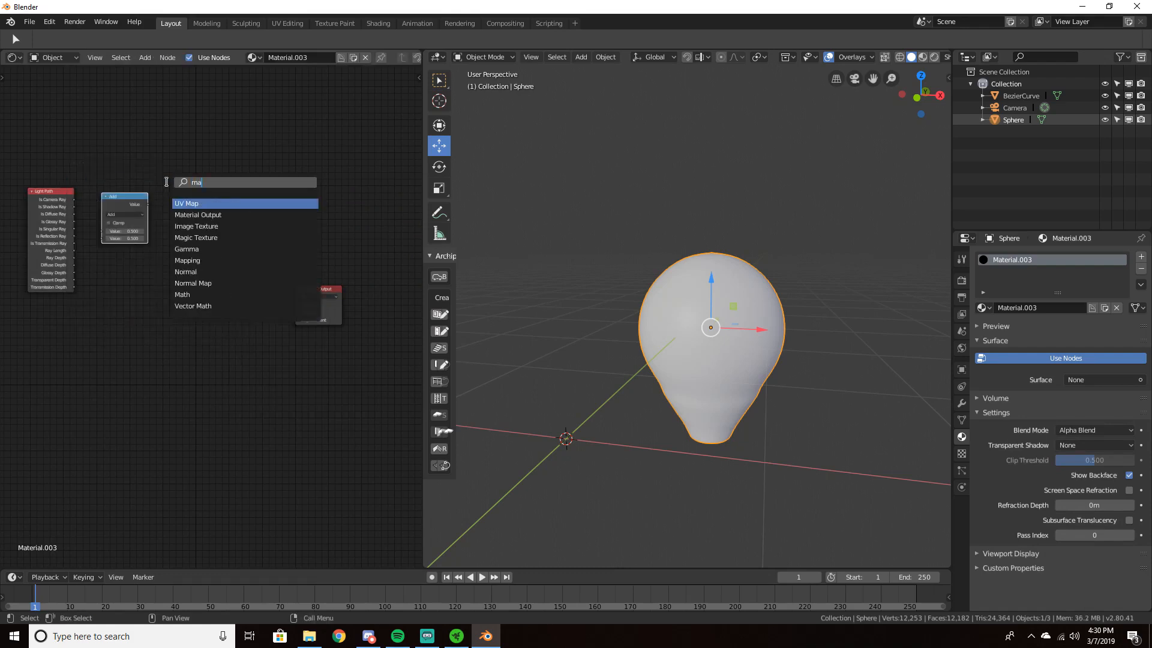
pyautogui.write('th')
pyautogui.press('Return')
pyautogui.click(202, 185)
pyautogui.scroll(4, 152, 177)
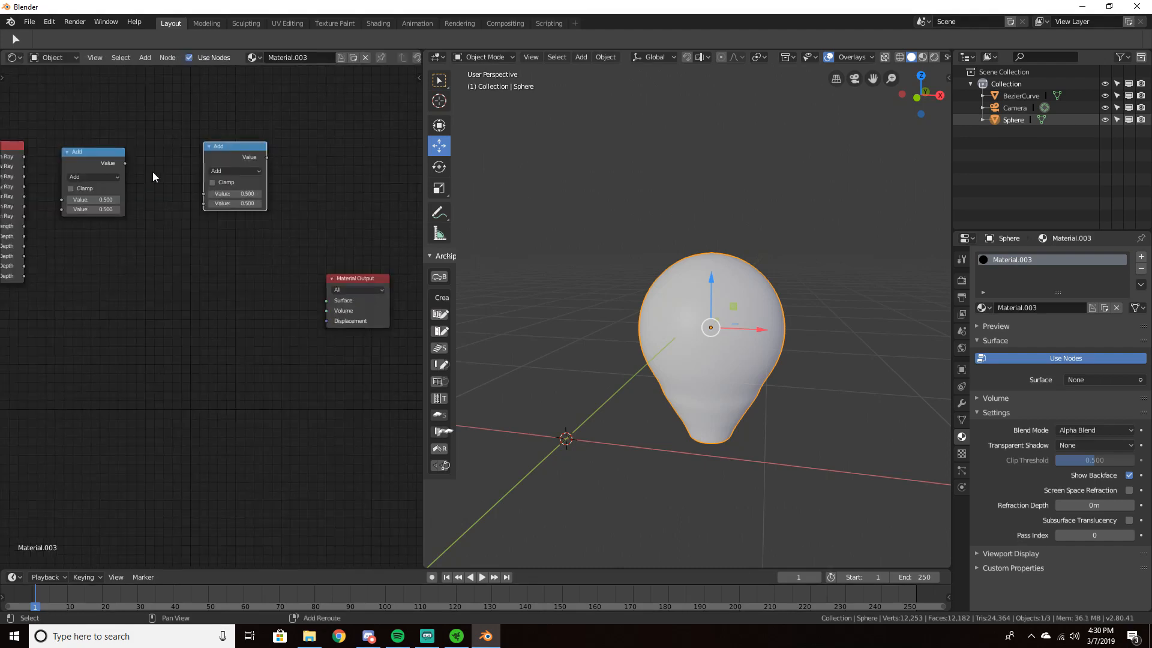
# Link Is Shadow Ray and Is Diffuse Ray into the first Add node, and its result plus Is Glossy Ray into the second
pyautogui.moveTo(152, 171); pyautogui.dragTo(269, 204, button='middle')
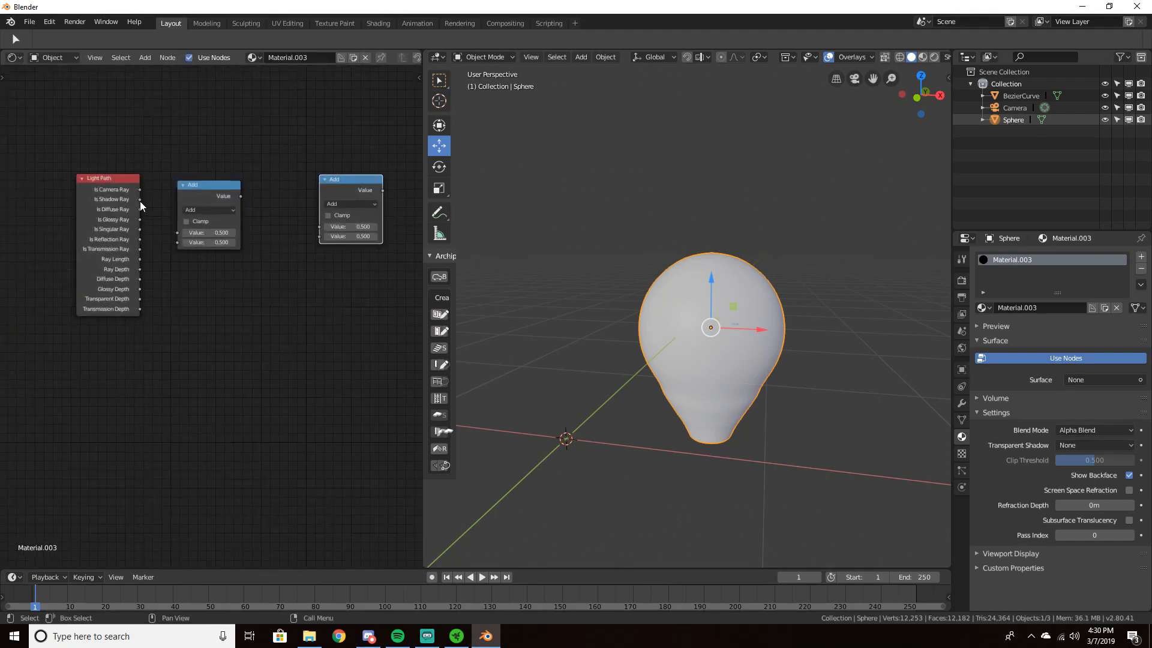
pyautogui.moveTo(140, 200); pyautogui.dragTo(178, 242)
pyautogui.moveTo(204, 184); pyautogui.dragTo(211, 135)
pyautogui.moveTo(349, 183); pyautogui.dragTo(271, 219)
pyautogui.moveTo(139, 220); pyautogui.dragTo(241, 263)
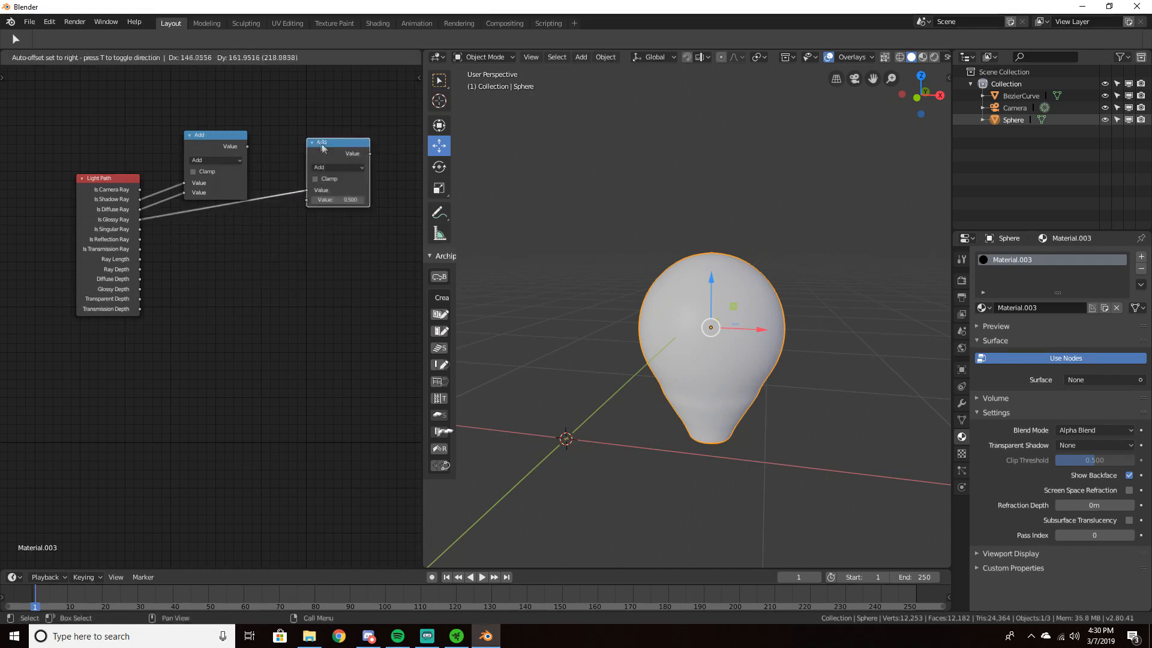
pyautogui.moveTo(247, 147); pyautogui.dragTo(307, 201)
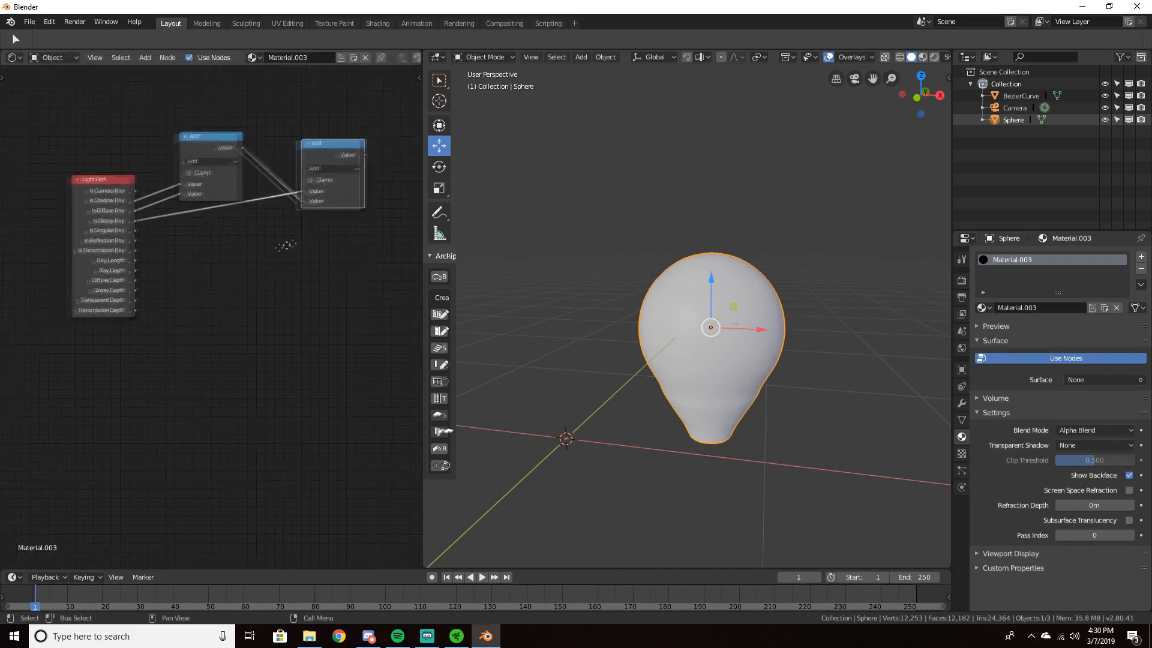
# Add a Mix Shader before the Material Output and link the second Add node's value to its Fac
pyautogui.moveTo(304, 246); pyautogui.dragTo(161, 272, button='middle')
pyautogui.hotkey('shift', 'a')
pyautogui.click(264, 265)
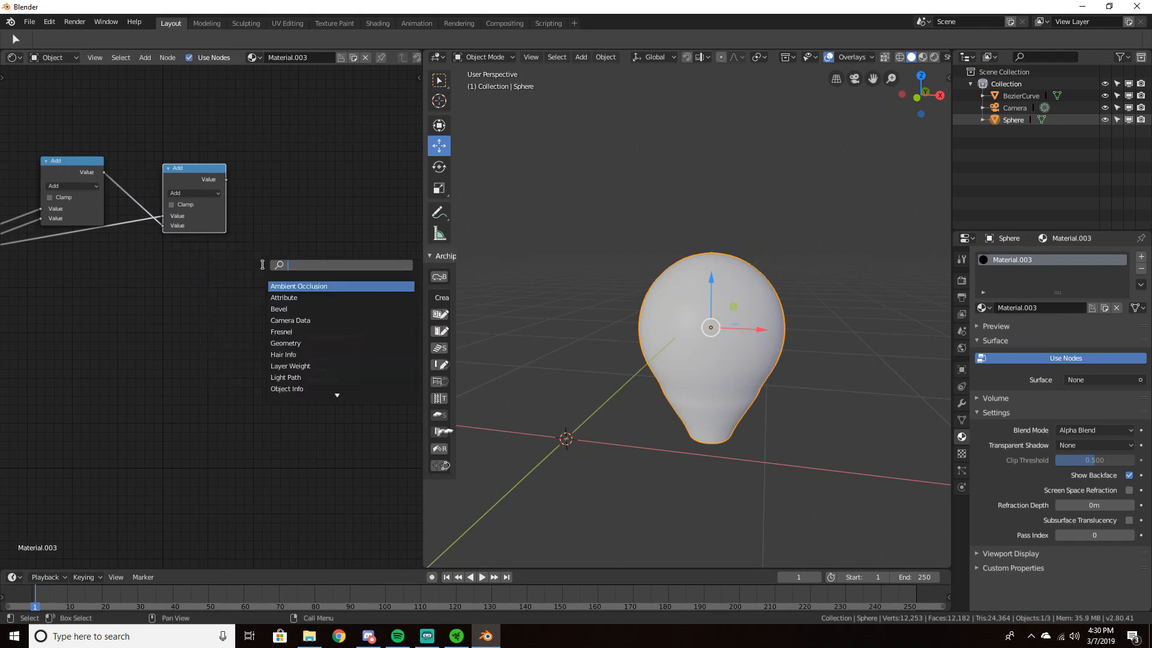
pyautogui.write('mix')
pyautogui.press('Return')
pyautogui.click(234, 293)
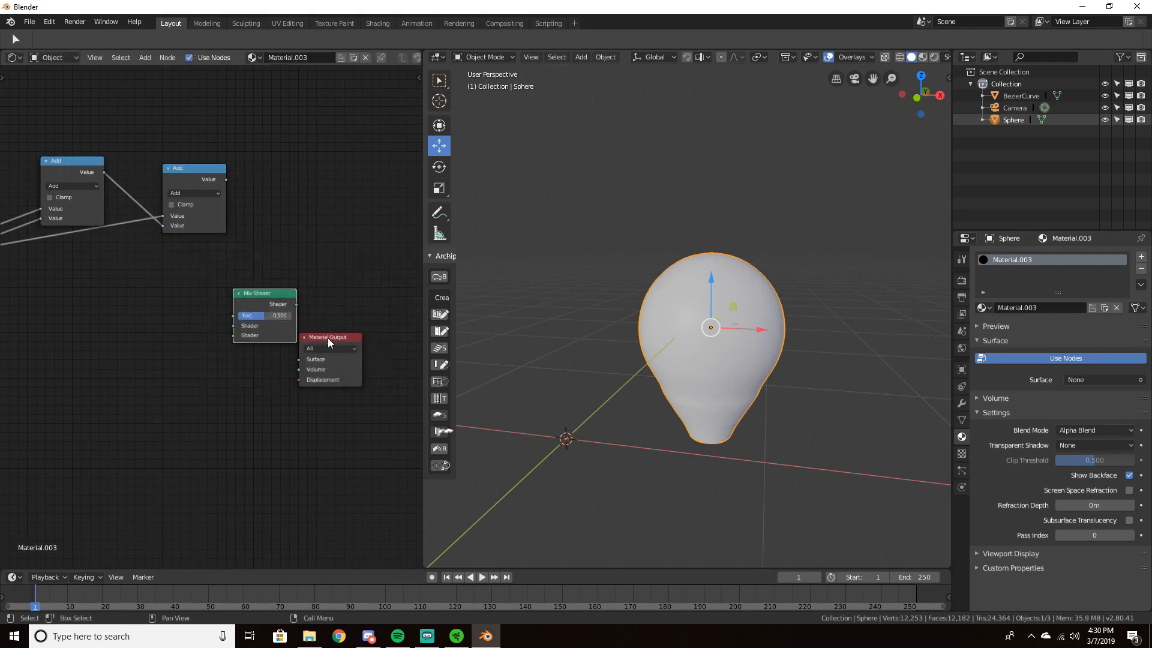
pyautogui.moveTo(329, 342); pyautogui.dragTo(370, 273)
pyautogui.moveTo(270, 293); pyautogui.dragTo(294, 267)
pyautogui.moveTo(226, 179); pyautogui.dragTo(235, 219)
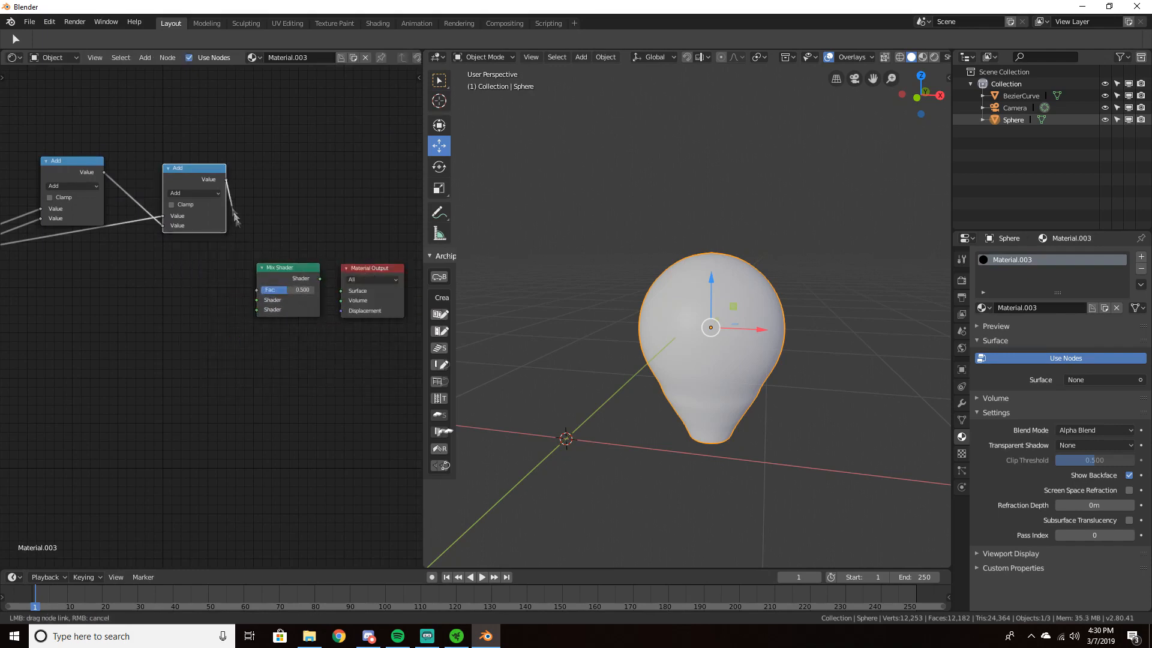
pyautogui.moveTo(258, 288); pyautogui.dragTo(258, 290)
# Add a Fresnel node below the Light Path node and set its IOR to 40
pyautogui.moveTo(152, 323); pyautogui.dragTo(244, 334, button='middle')
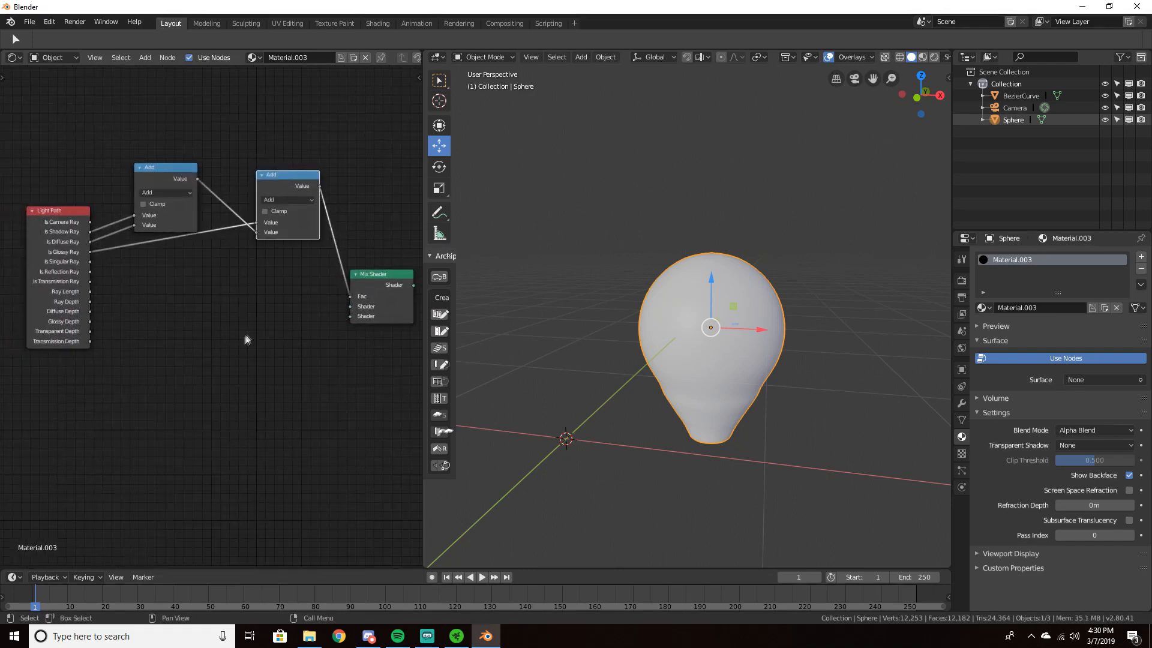
pyautogui.hotkey('shift', 'a')
pyautogui.click(239, 340)
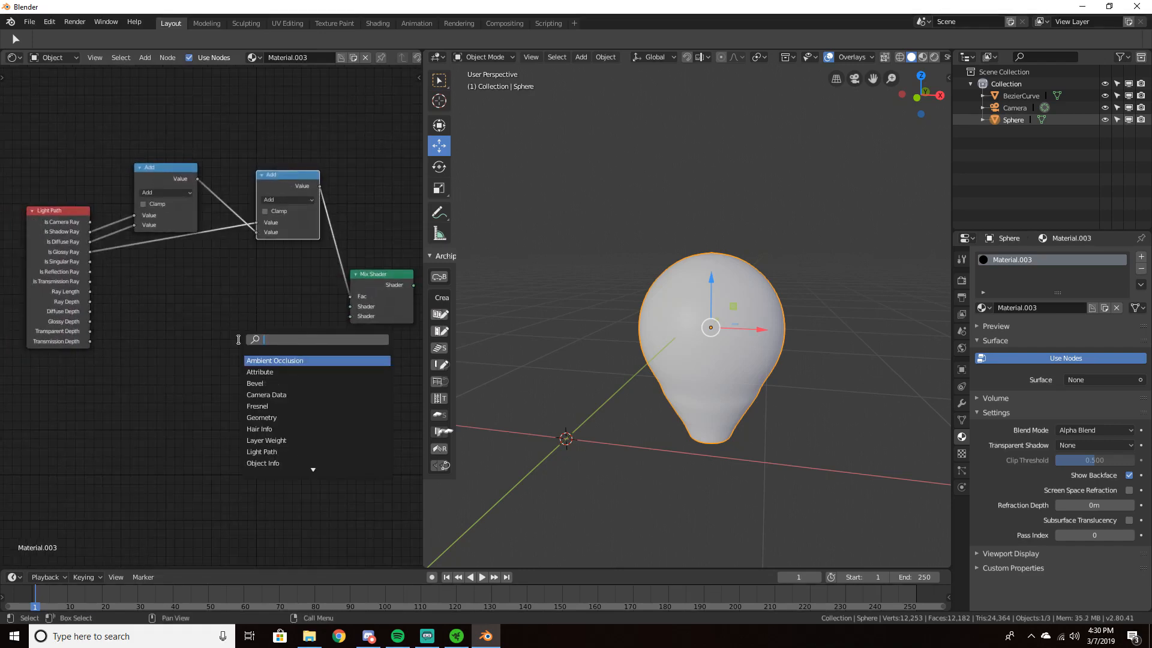
pyautogui.write('fresnel')
pyautogui.press('Return')
pyautogui.click(154, 389)
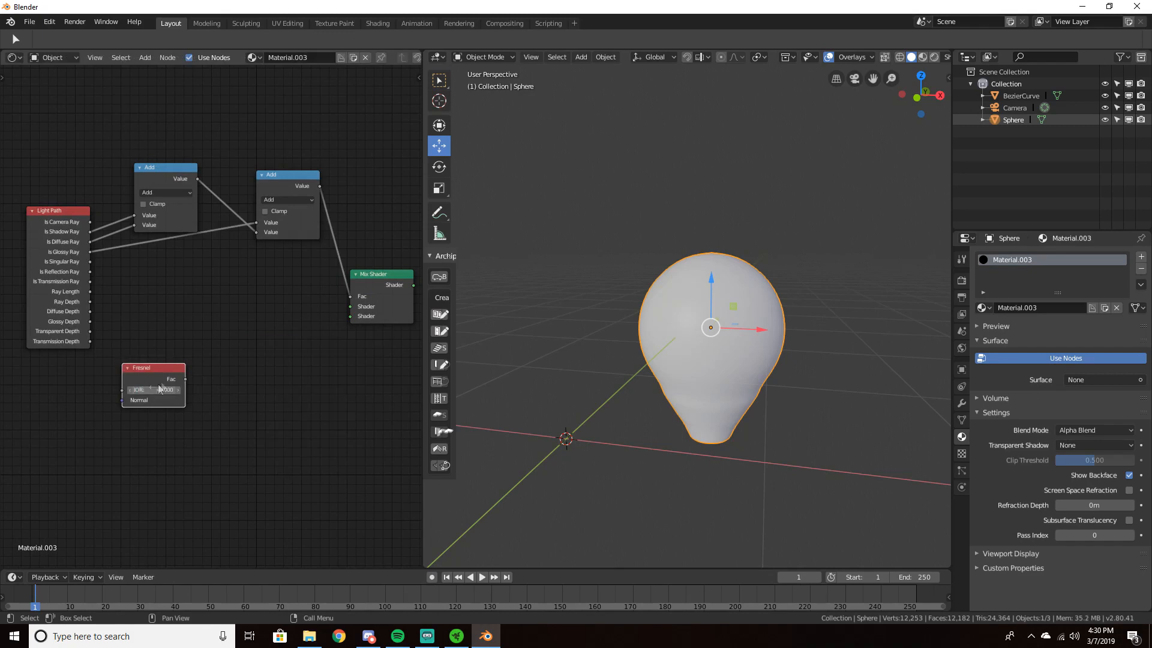
pyautogui.moveTo(160, 389); pyautogui.dragTo(210, 397)
# Add a Transparent BSDF node below the Fresnel node
pyautogui.hotkey('shift', 'a')
pyautogui.click(209, 397)
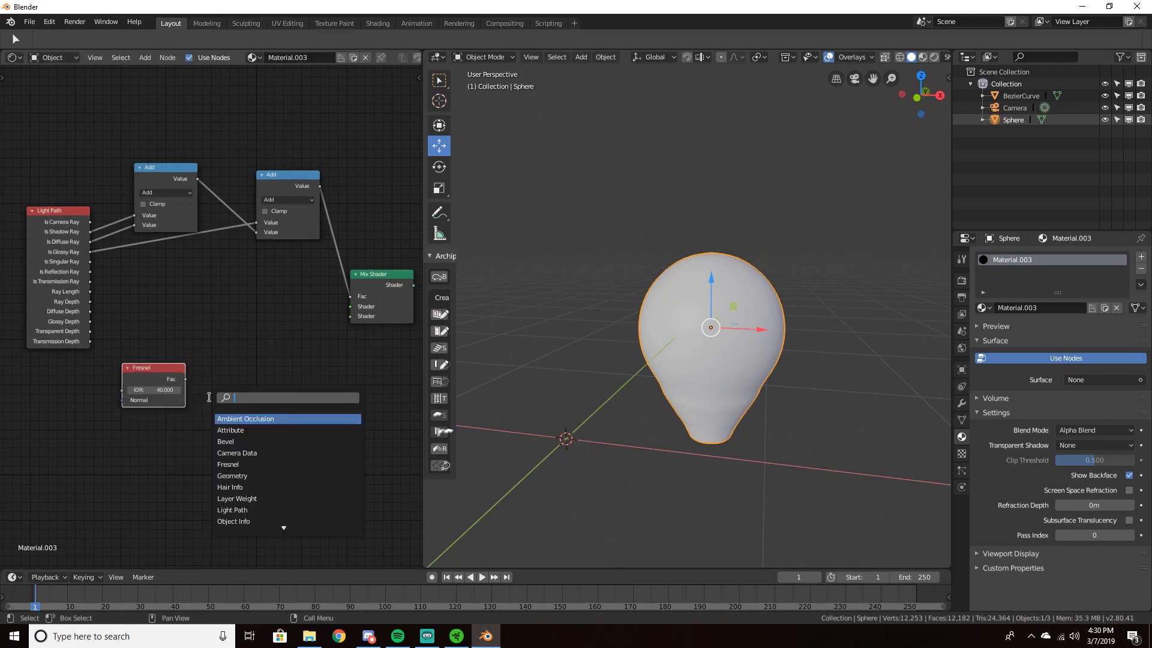
pyautogui.write('trans')
pyautogui.press('Down')
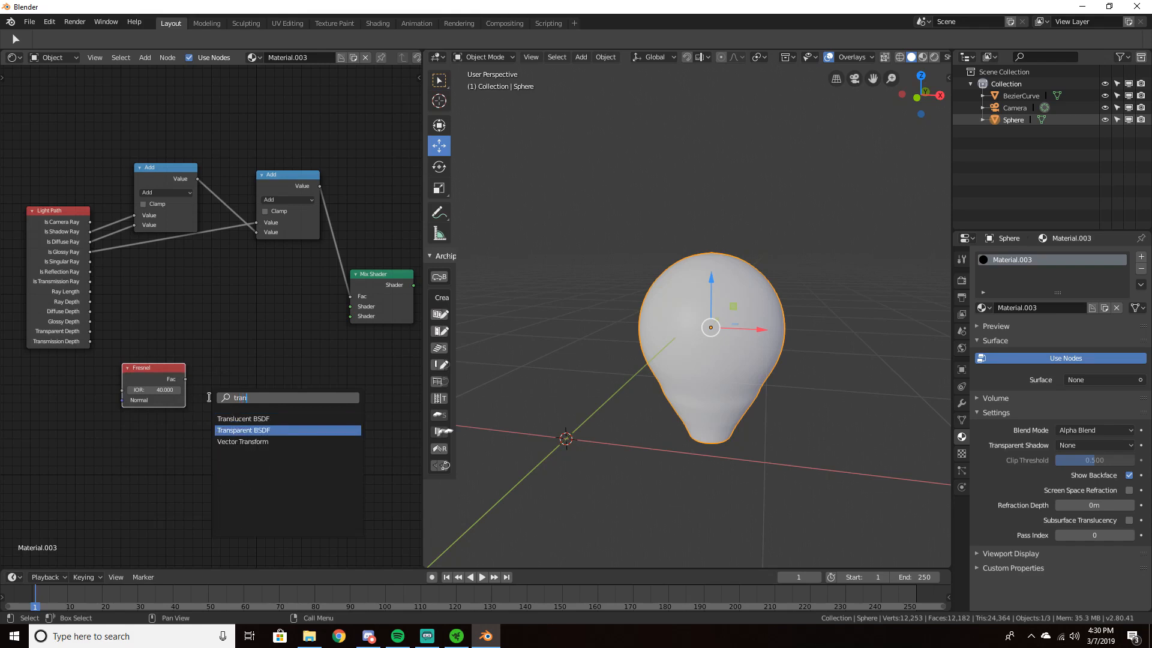
pyautogui.press('Return')
pyautogui.click(129, 446)
# Add a Glossy BSDF node and arrange it between the Fresnel and Transparent BSDF nodes
pyautogui.hotkey('shift', 'a')
pyautogui.click(265, 430)
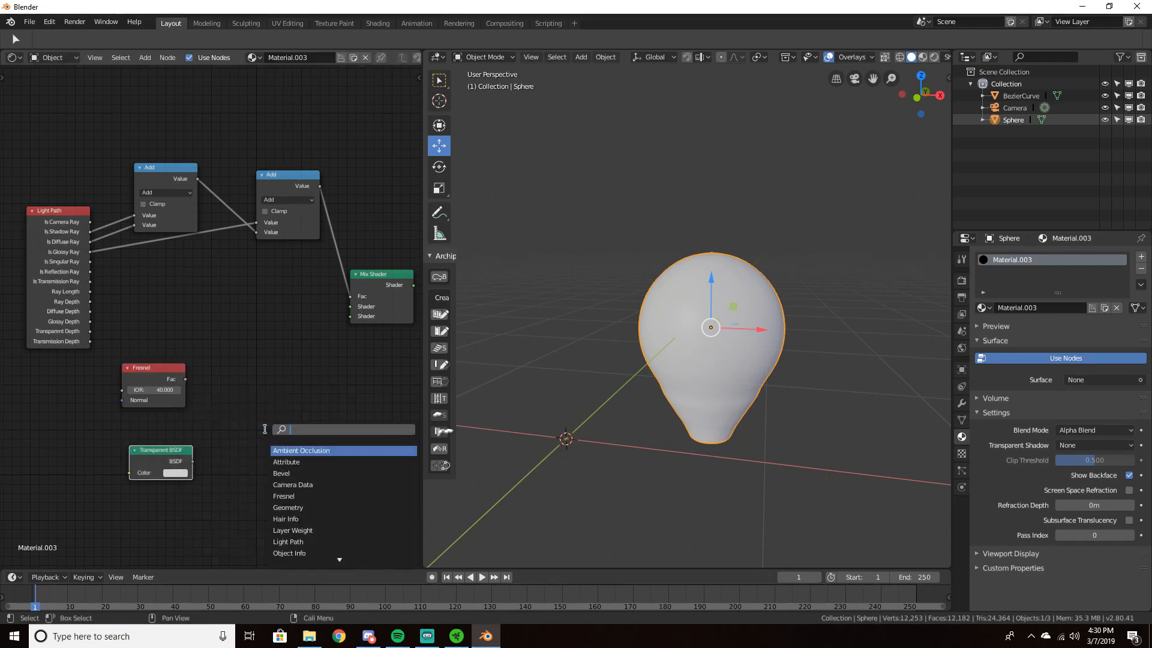
pyautogui.write('glossy')
pyautogui.press('Return')
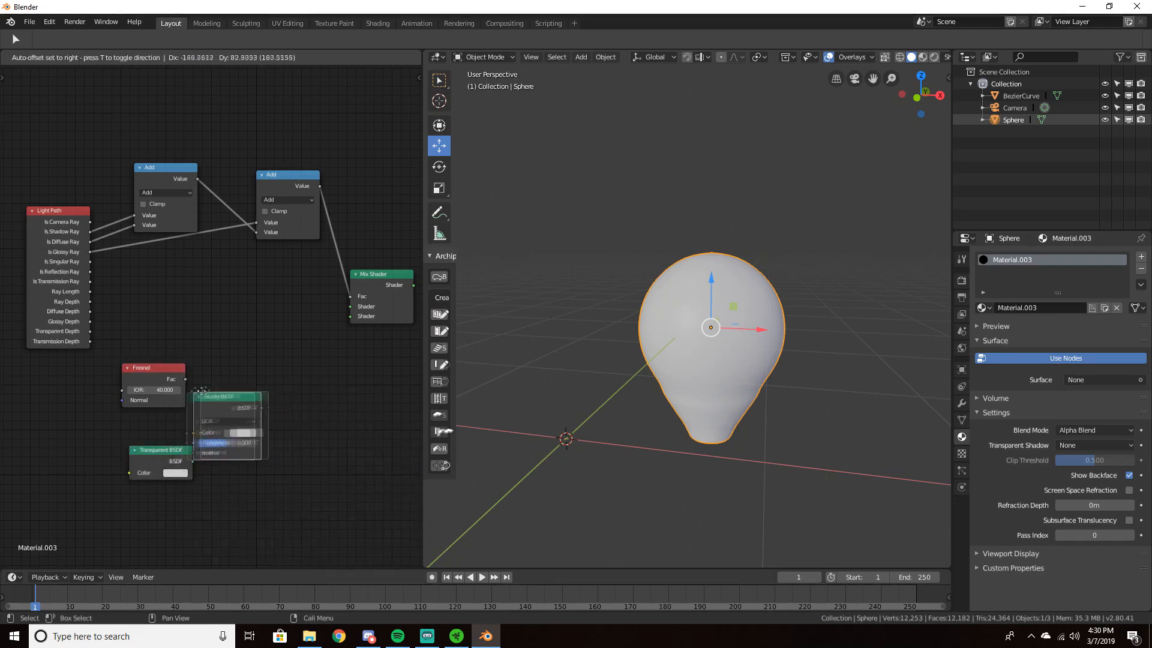
pyautogui.click(209, 395)
pyautogui.press('g')
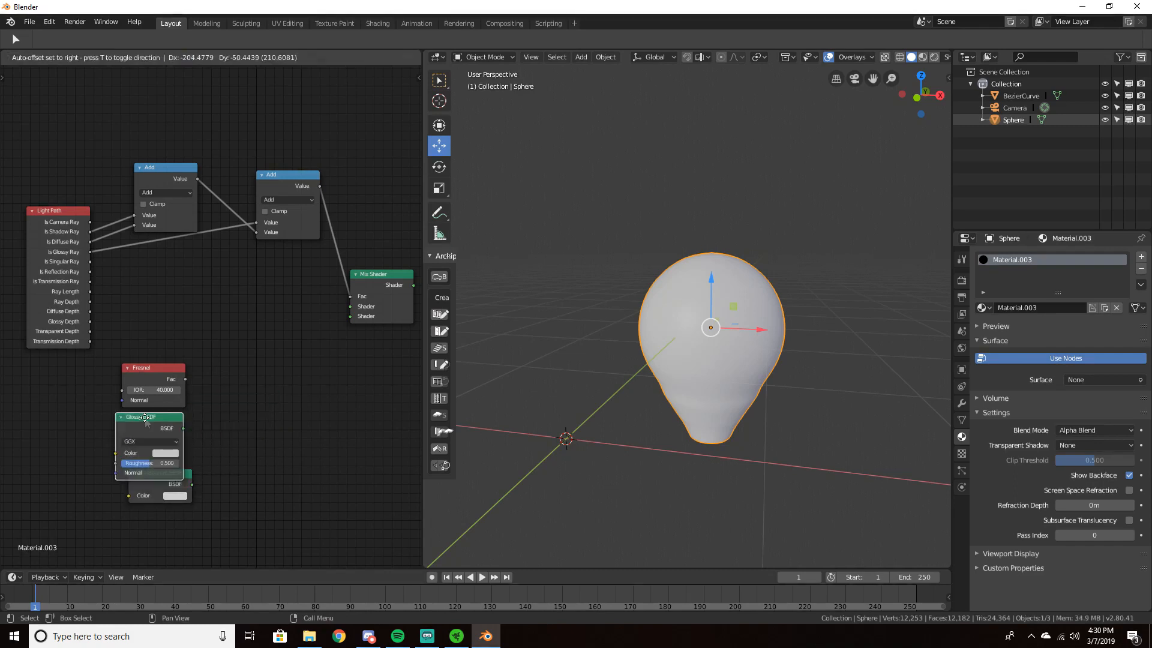
pyautogui.click(159, 486)
pyautogui.moveTo(158, 486); pyautogui.dragTo(161, 505)
# Add another Mix Shader node beside the Fresnel and Glossy BSDF nodes
pyautogui.hotkey('shift', 'a')
pyautogui.click(259, 413)
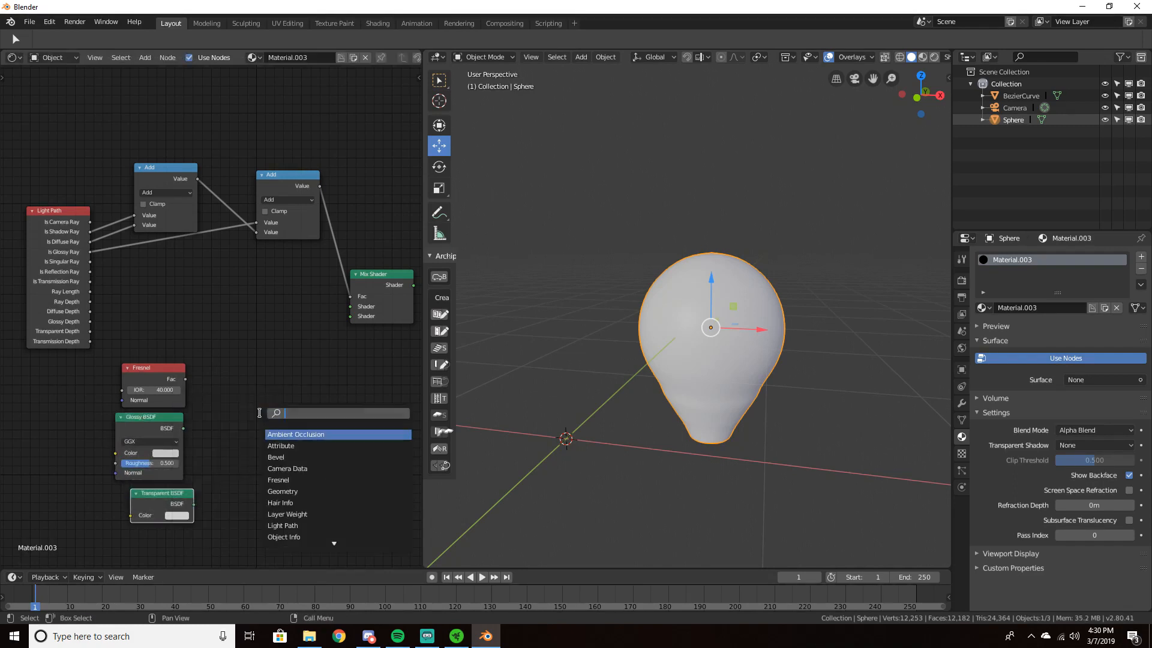
pyautogui.write('mix')
pyautogui.press('Return')
pyautogui.click(223, 407)
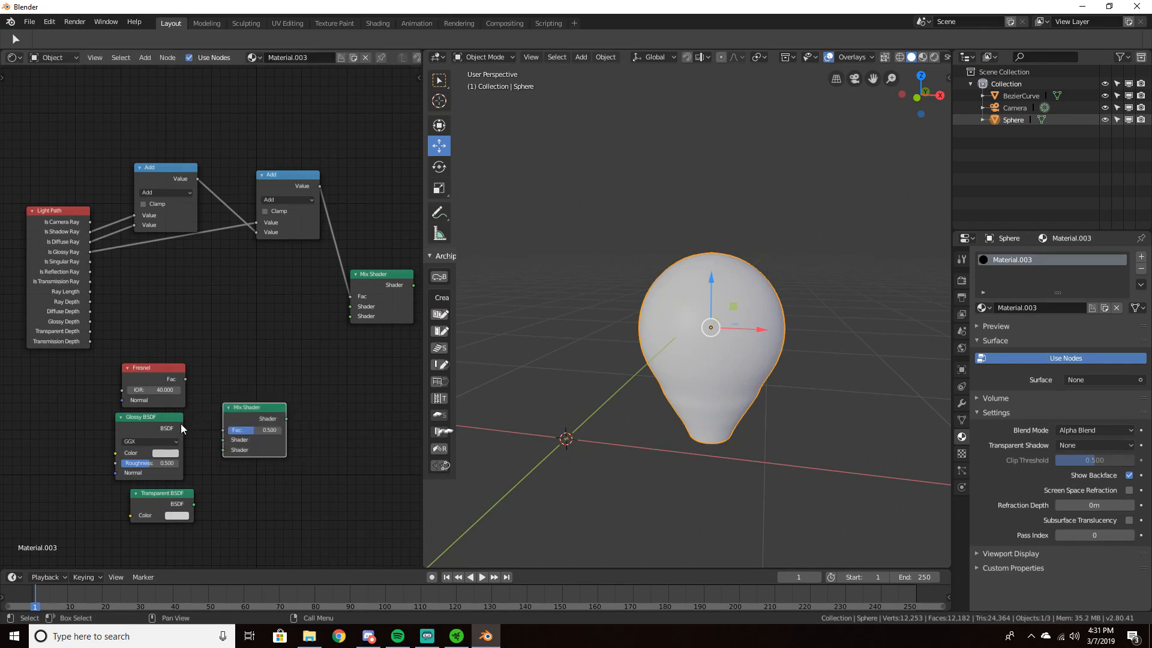
# Link Fresnel, Glossy and Transparent into the new Mix Shader, and that mix plus the Transparent BSDF into the first Mix Shader's shader inputs
pyautogui.moveTo(185, 379); pyautogui.dragTo(223, 440)
pyautogui.moveTo(194, 504); pyautogui.dragTo(197, 501)
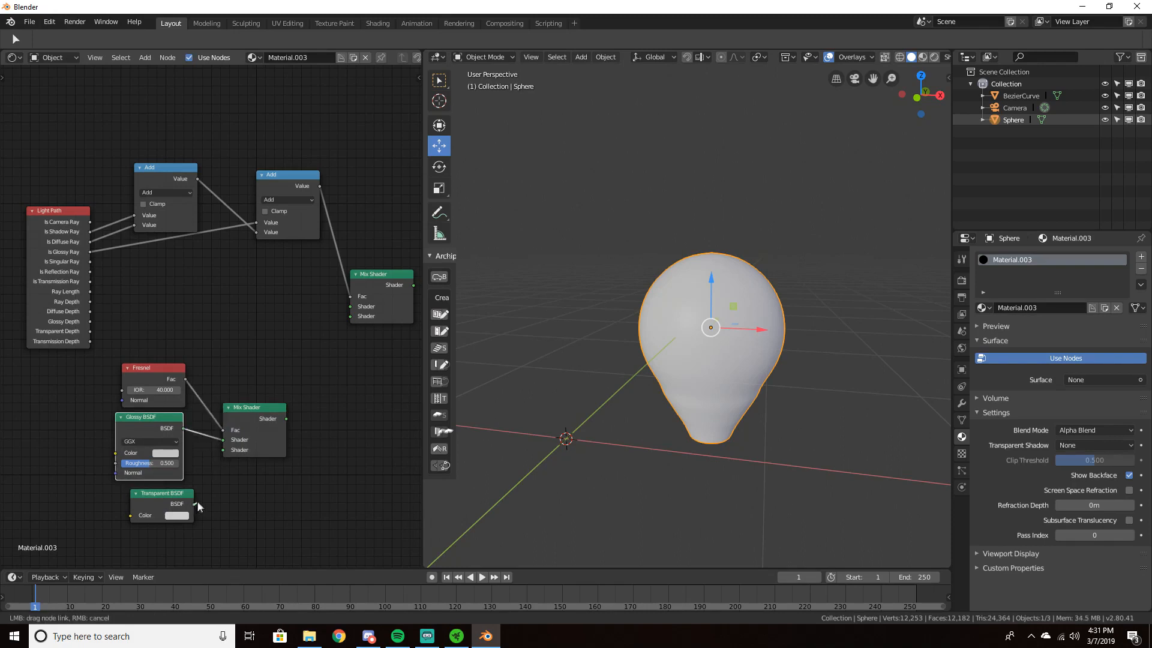
pyautogui.moveTo(220, 456); pyautogui.dragTo(347, 310)
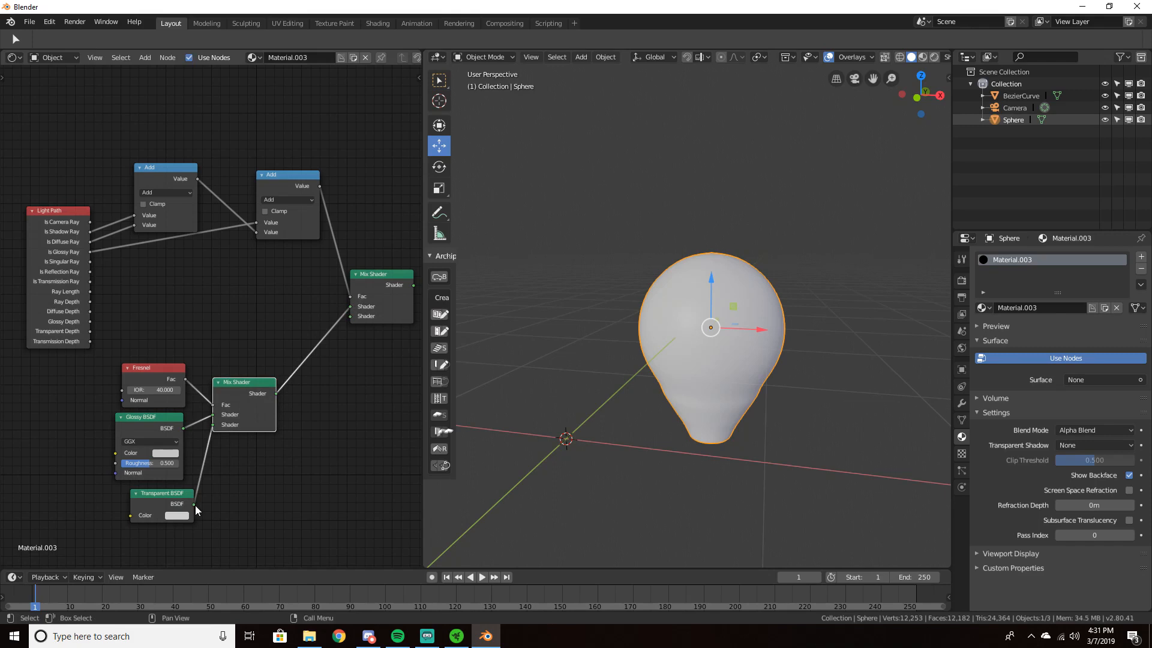
pyautogui.moveTo(195, 505); pyautogui.dragTo(360, 318)
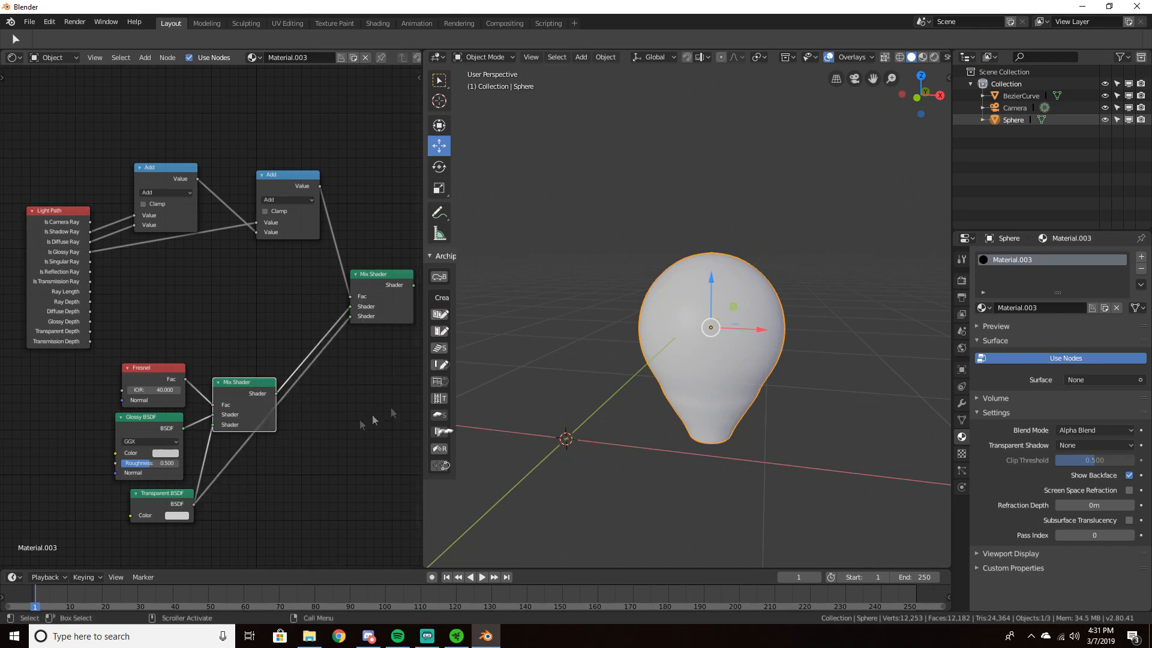
# Switch the 3D viewport to Rendered shading and frame the bulb closely
pyautogui.press('z')
pyautogui.click(708, 236)
pyautogui.moveTo(712, 252)
pyautogui.mouseDown(button='middle')
pyautogui.moveTo(776, 290)
pyautogui.moveTo(848, 265)
pyautogui.moveTo(771, 294)
pyautogui.mouseUp(button='middle')
pyautogui.scroll(5, 772, 294)
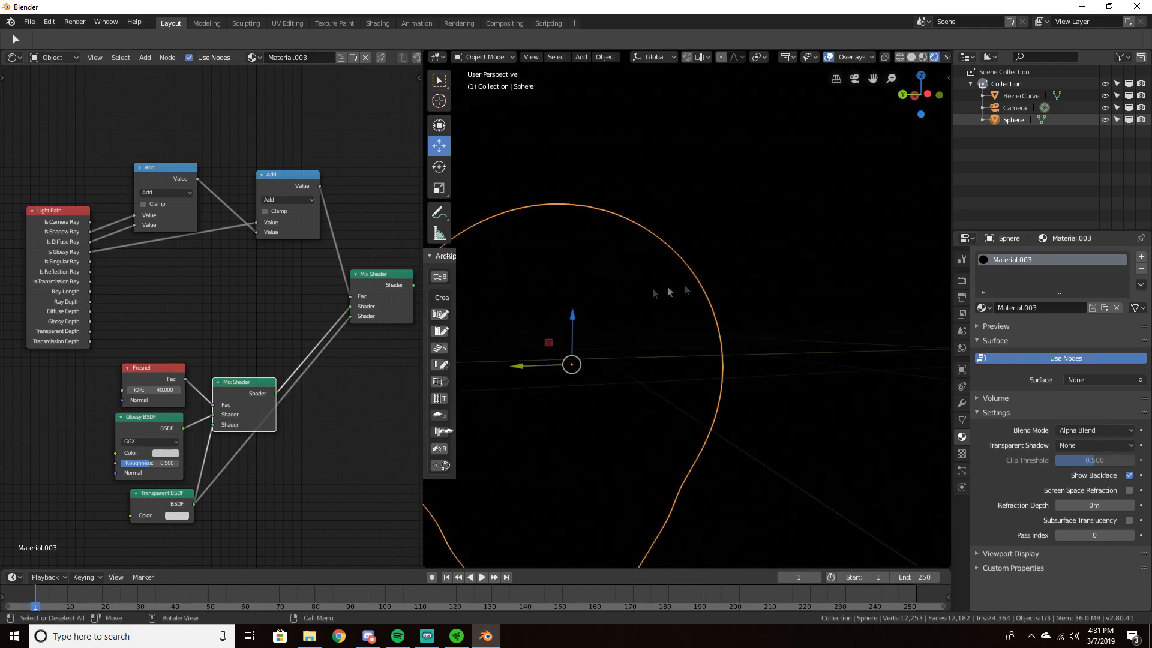
# Link the final Mix Shader to the Material Output's Surface and widen the 3D viewport
pyautogui.moveTo(268, 338); pyautogui.dragTo(171, 347, button='middle')
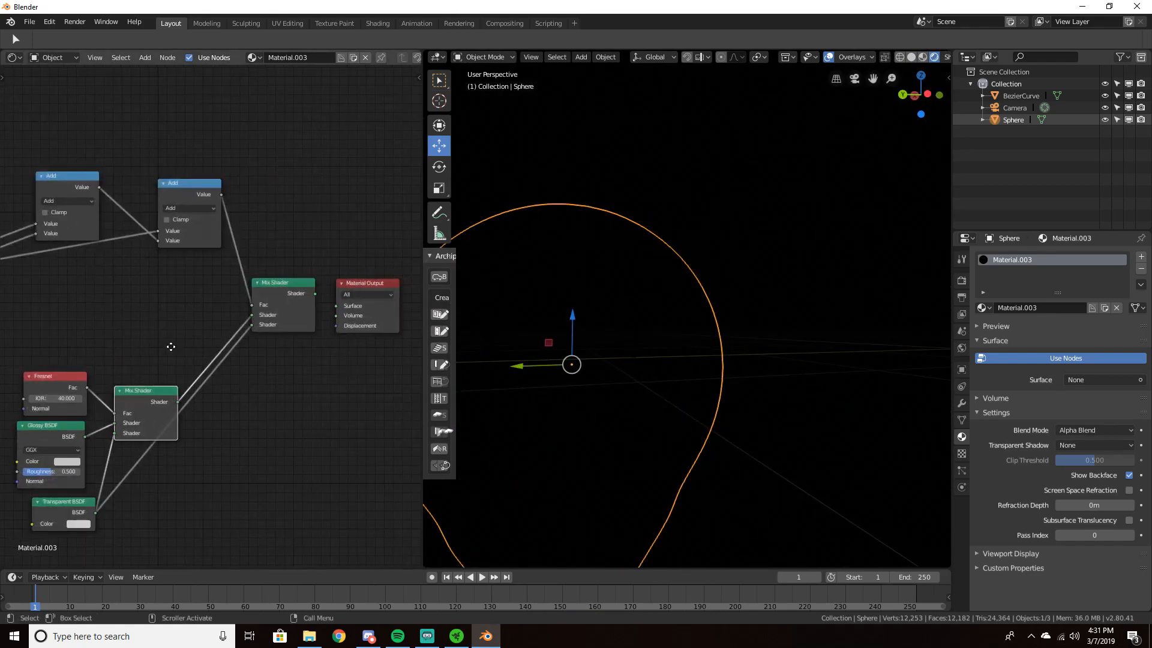
pyautogui.moveTo(317, 290); pyautogui.dragTo(335, 306)
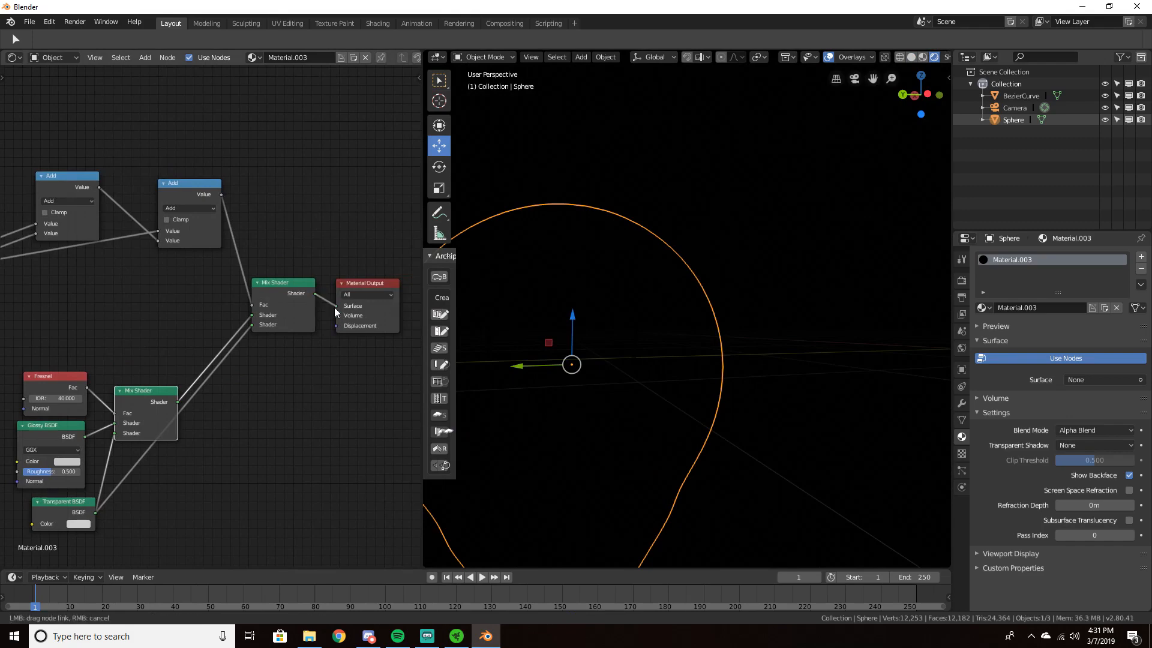
pyautogui.moveTo(546, 351); pyautogui.dragTo(547, 391, button='middle')
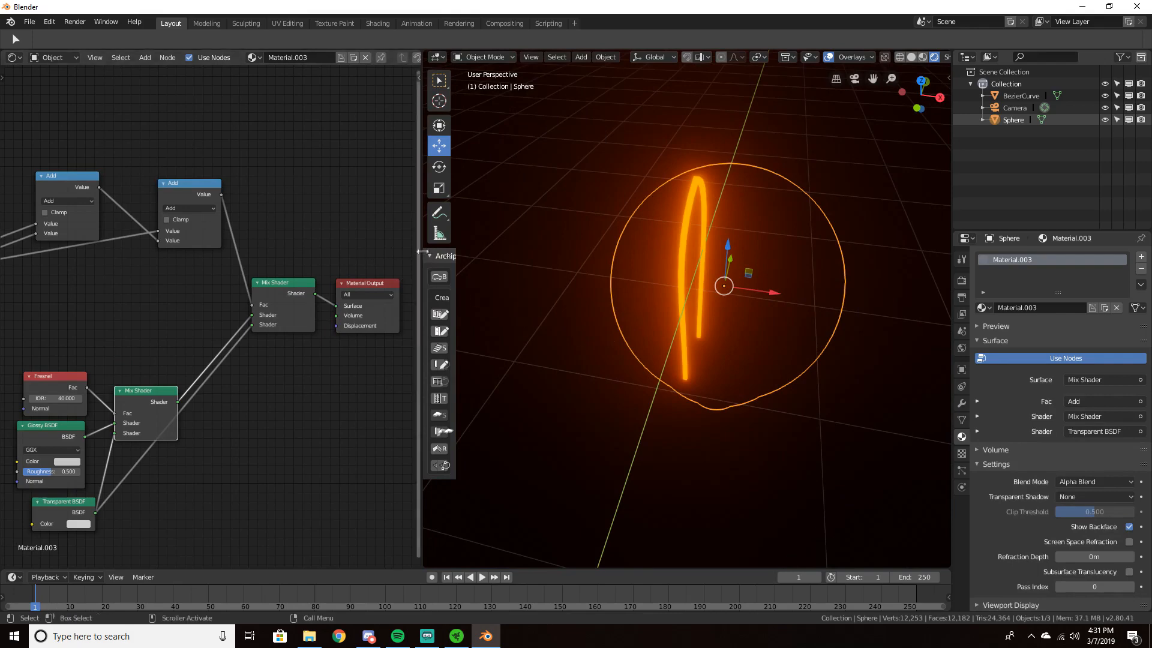
pyautogui.moveTo(421, 245); pyautogui.dragTo(362, 247)
pyautogui.moveTo(561, 264); pyautogui.dragTo(624, 336, button='middle')
# Add a plane, move it beneath the glowing wire and scale it up as a floor
pyautogui.moveTo(699, 230); pyautogui.dragTo(662, 244)
pyautogui.hotkey('shift', 'a')
pyautogui.moveTo(670, 250); pyautogui.dragTo(796, 275, button='middle')
pyautogui.moveTo(714, 218)
pyautogui.click(774, 220)
pyautogui.moveTo(837, 326); pyautogui.dragTo(819, 402)
pyautogui.moveTo(765, 430); pyautogui.dragTo(599, 363)
pyautogui.press('s')
pyautogui.click(493, 385)
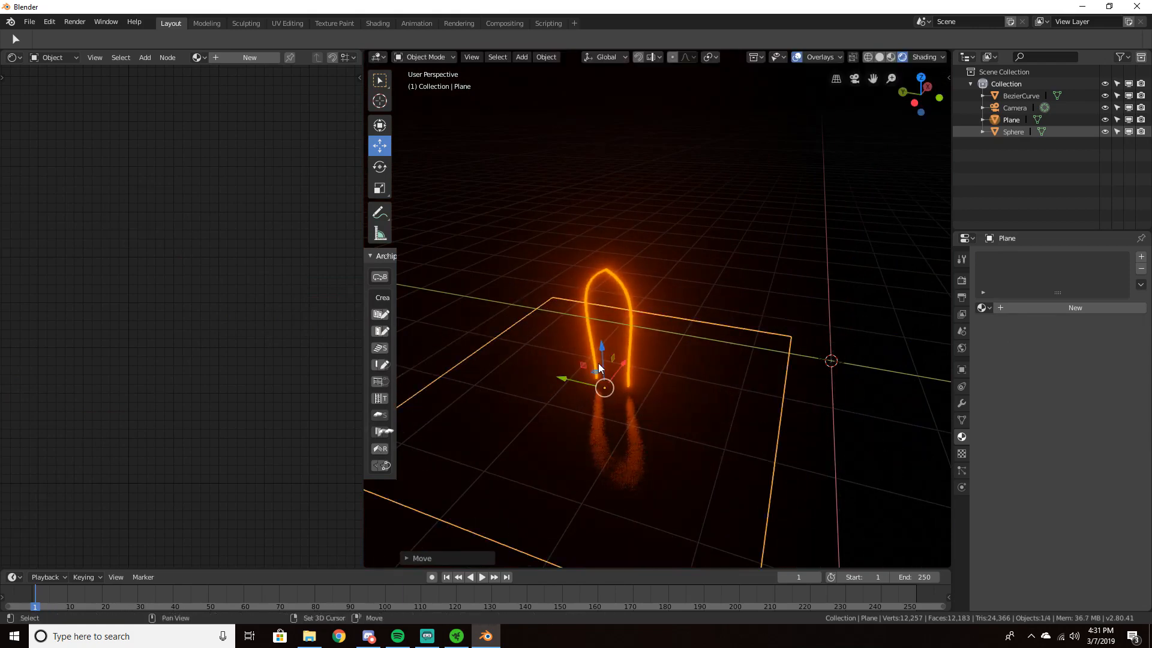
# Try adding an area light to the scene, and delete both the light and the floor plane
pyautogui.hotkey('shift', 'a')
pyautogui.moveTo(575, 523)
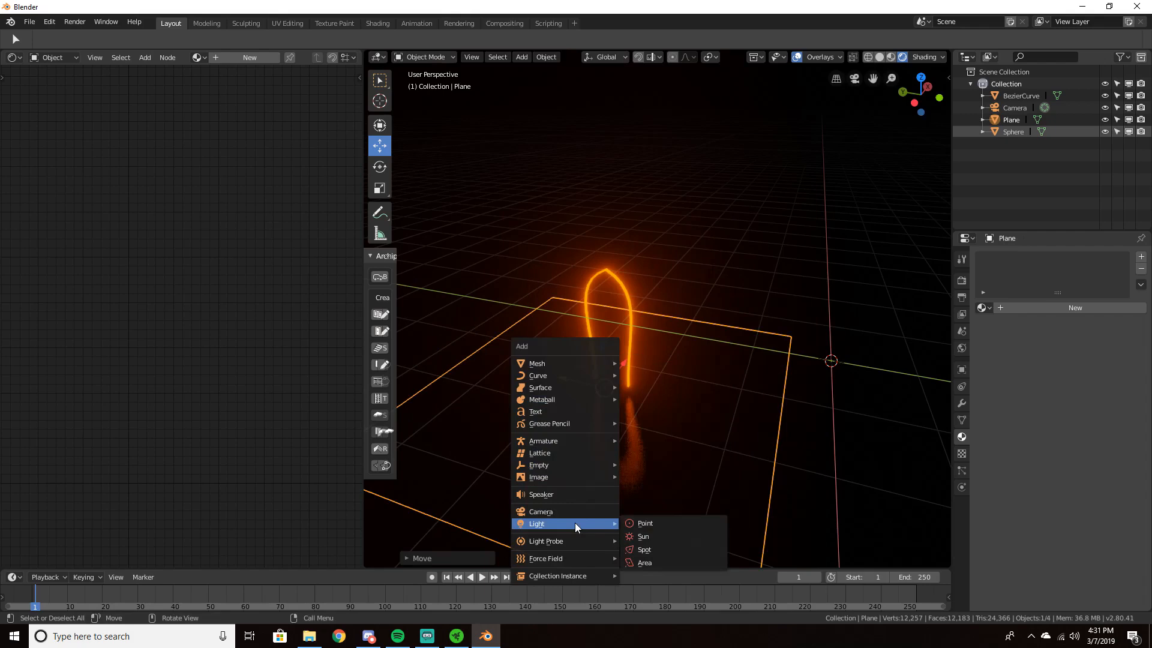
pyautogui.click(643, 561)
pyautogui.moveTo(730, 351); pyautogui.dragTo(692, 460, button='middle')
pyautogui.scroll(4, 740, 387)
pyautogui.press('Delete')
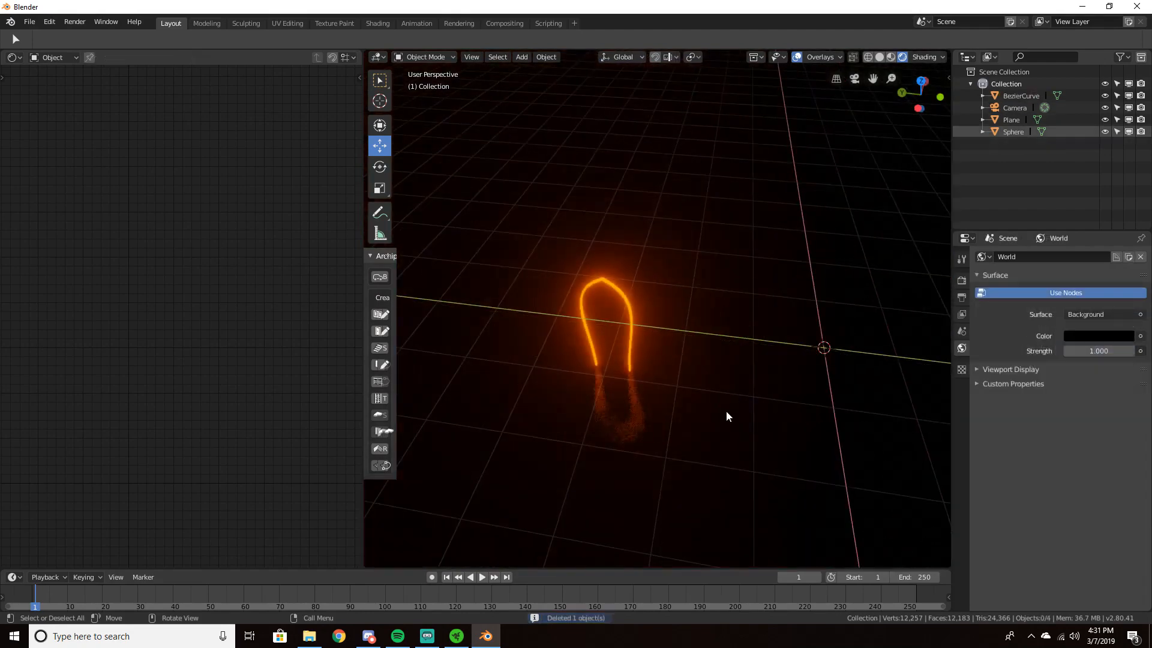
pyautogui.click(726, 413)
pyautogui.press('Delete')
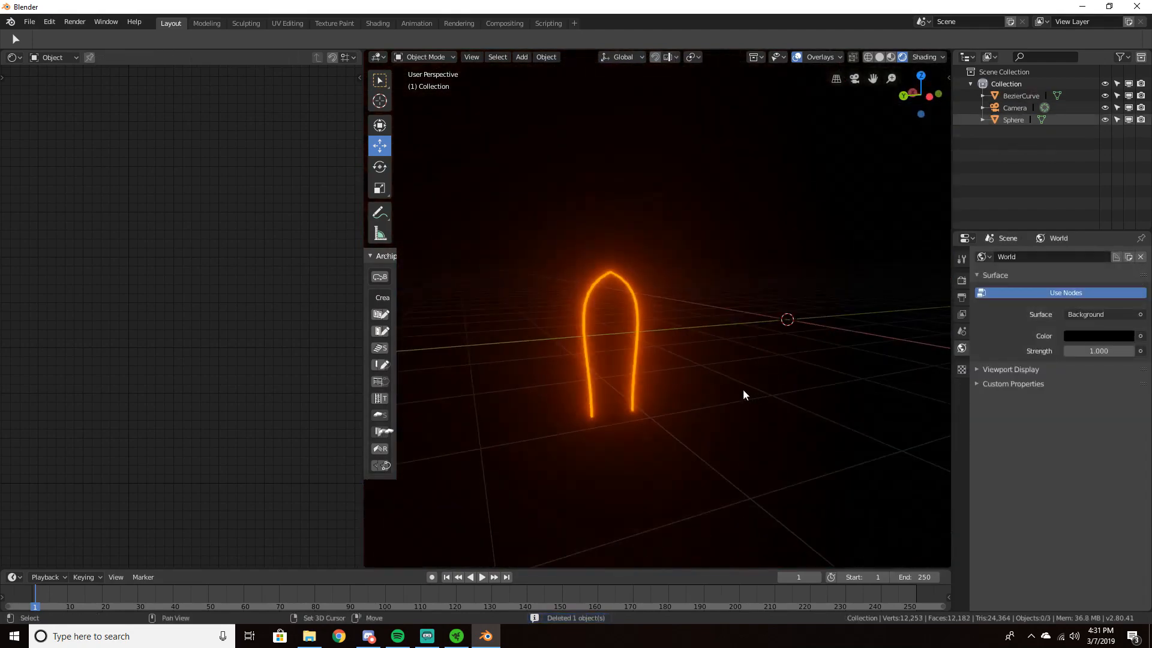
# Add an area light, raise it along the Z axis and place it directly above the bulb
pyautogui.hotkey('shift', 'a')
pyautogui.moveTo(743, 390)
pyautogui.click(789, 429)
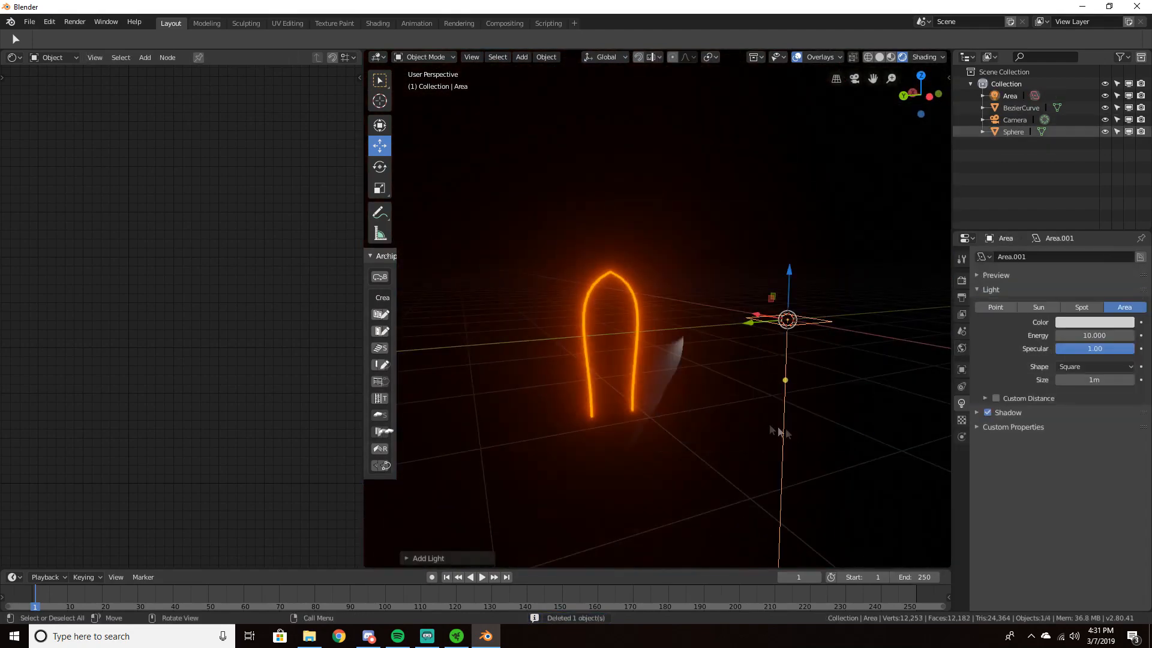
pyautogui.moveTo(783, 432); pyautogui.dragTo(714, 468, button='middle')
pyautogui.press('g')
pyautogui.press('z')
pyautogui.click(810, 157)
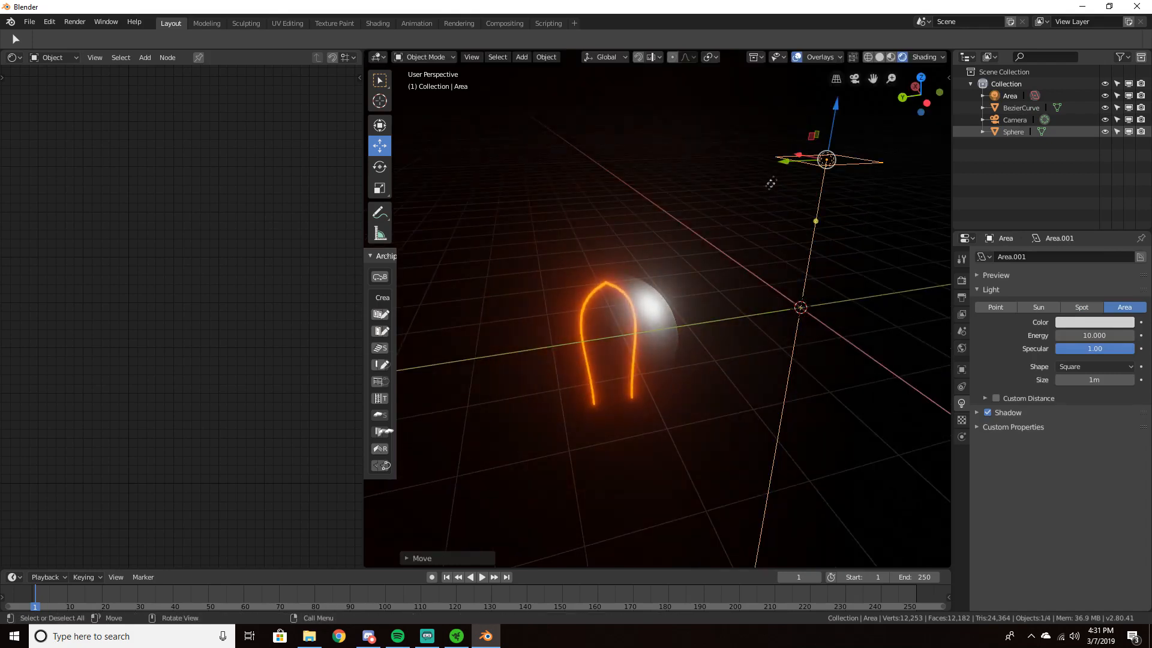
pyautogui.press('g')
pyautogui.click(638, 201)
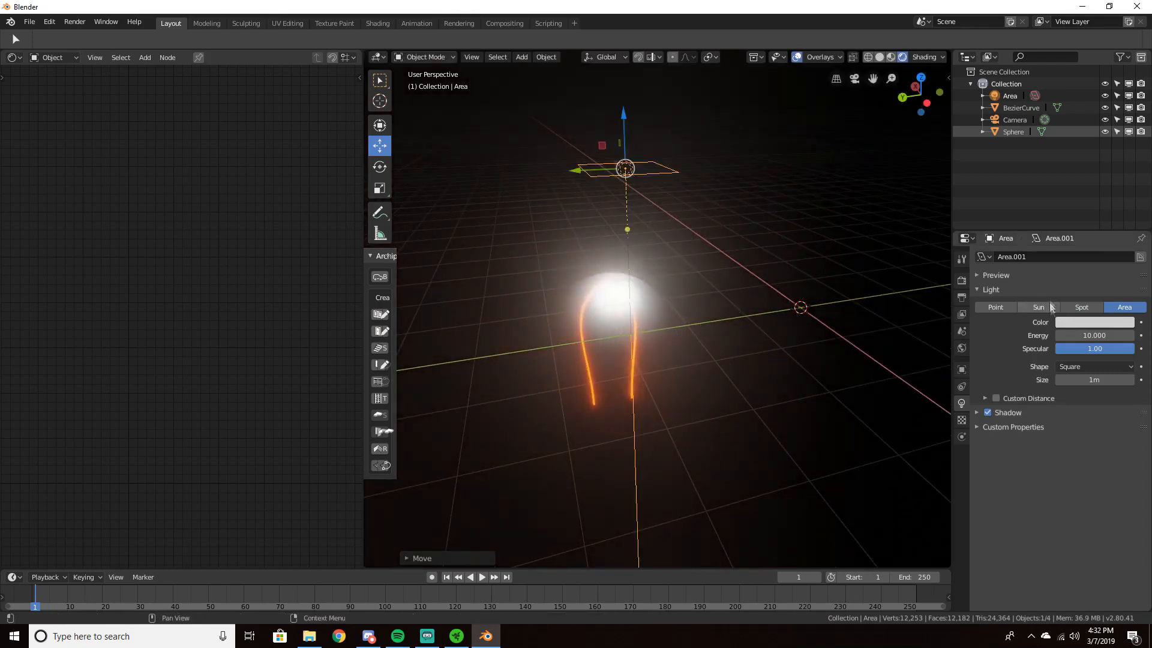
# Try an orange colour on the area light above the bulb and rotate the light
pyautogui.click(1088, 324)
pyautogui.moveTo(1071, 251); pyautogui.dragTo(1057, 251)
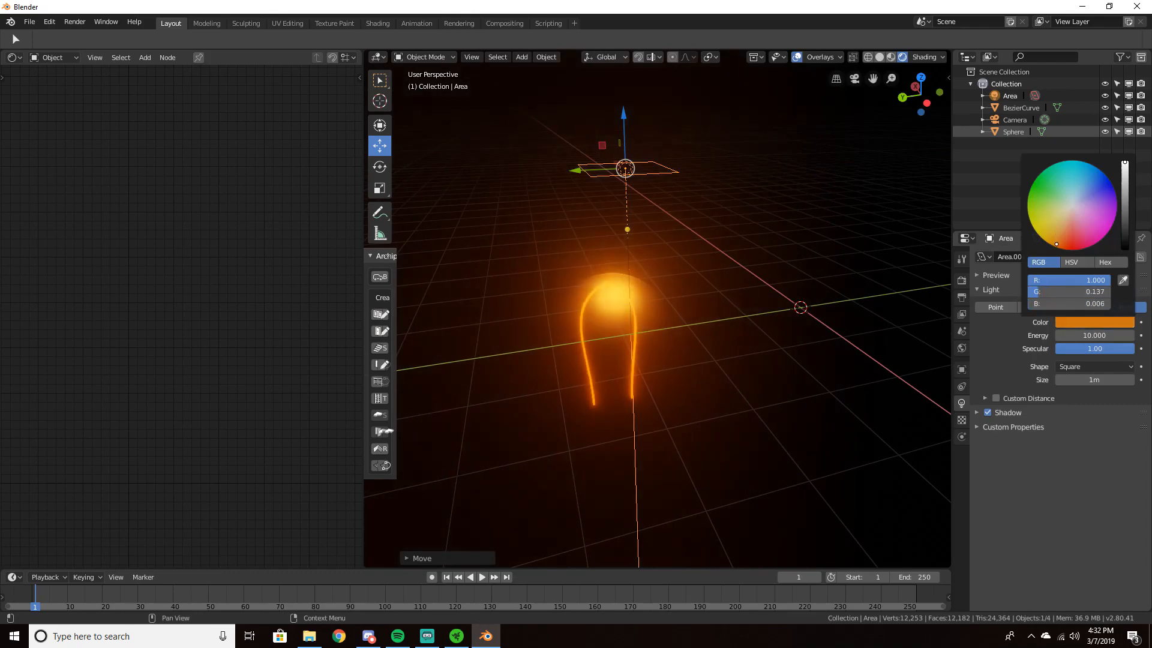
pyautogui.moveTo(746, 250); pyautogui.dragTo(736, 268, button='middle')
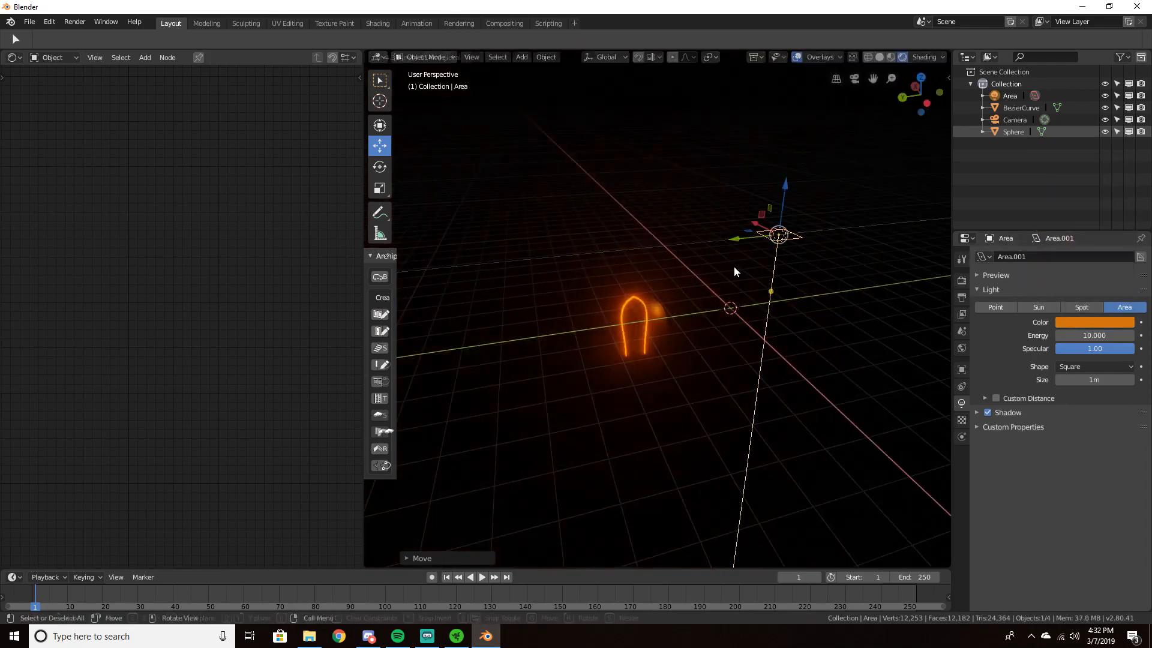
pyautogui.click(379, 168)
pyautogui.moveTo(760, 208); pyautogui.dragTo(772, 204)
# Switch the viewport to solid shading and delete the area light
pyautogui.moveTo(689, 236)
pyautogui.mouseDown(button='middle')
pyautogui.moveTo(688, 277)
pyautogui.moveTo(749, 251)
pyautogui.moveTo(683, 265)
pyautogui.moveTo(690, 284)
pyautogui.moveTo(682, 260)
pyautogui.moveTo(729, 282)
pyautogui.moveTo(694, 316)
pyautogui.mouseUp(button='middle')
pyautogui.press('z')
pyautogui.click(791, 241)
pyautogui.press('Delete')
# Add a cylinder mesh to the scene
pyautogui.scroll(-2, 668, 357)
pyautogui.hotkey('shift', 'a')
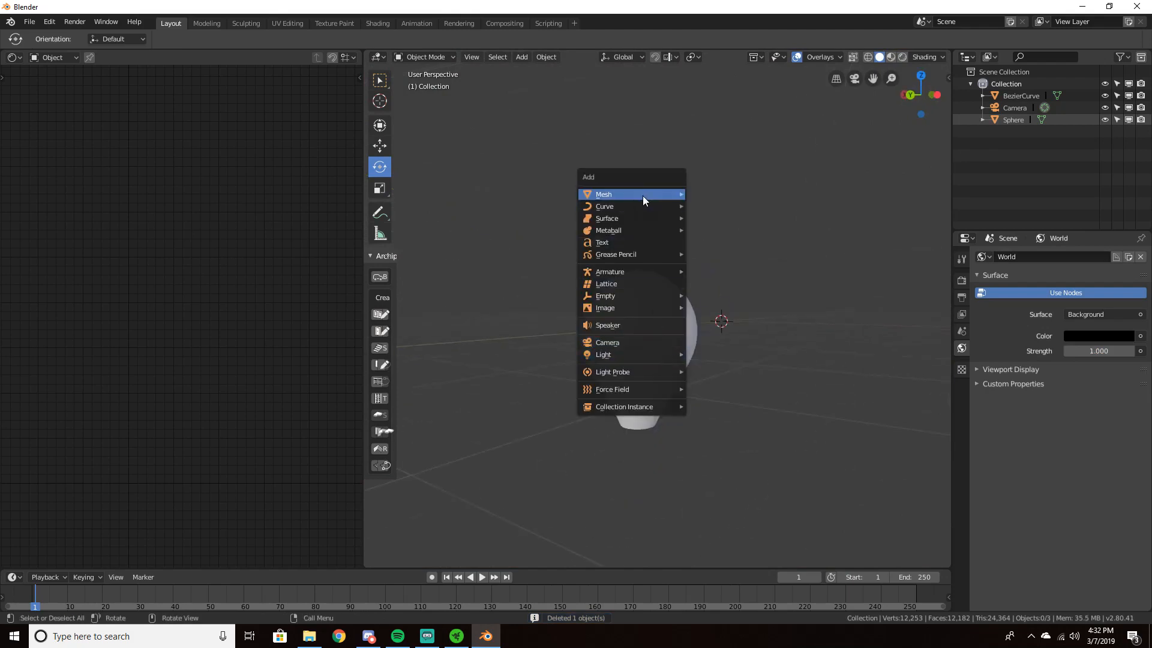
pyautogui.moveTo(634, 200)
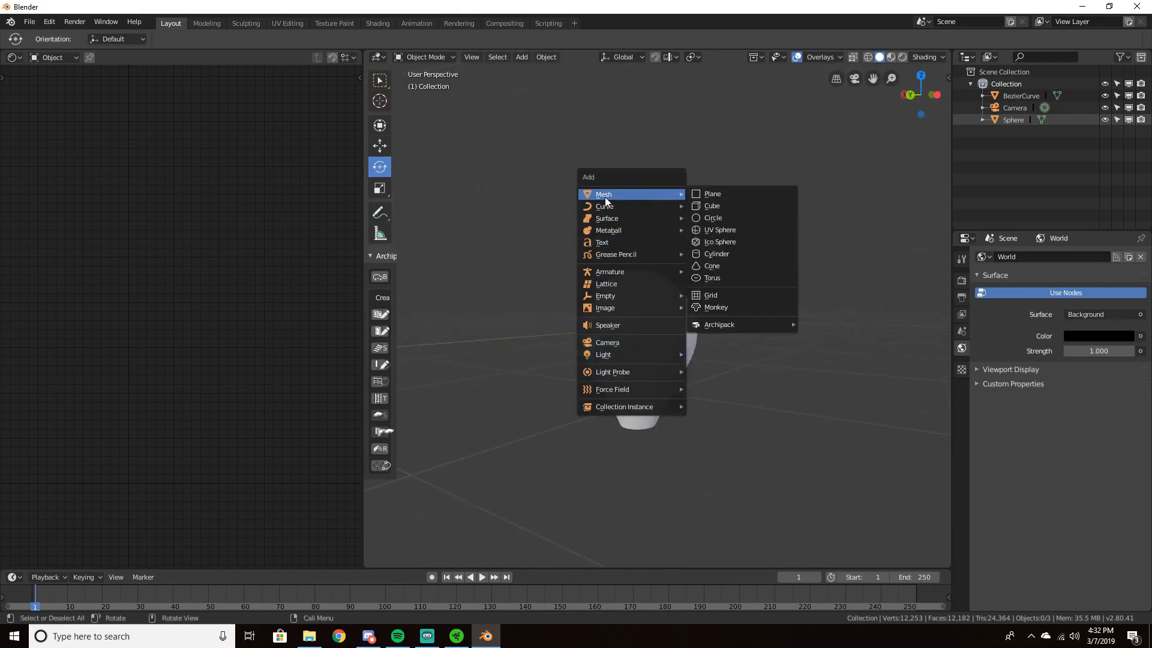
pyautogui.click(727, 253)
pyautogui.moveTo(727, 252); pyautogui.dragTo(672, 273, button='middle')
# Flatten the cylinder along Z into a thin disc and centre it beneath the bulb as its base
pyautogui.click(380, 187)
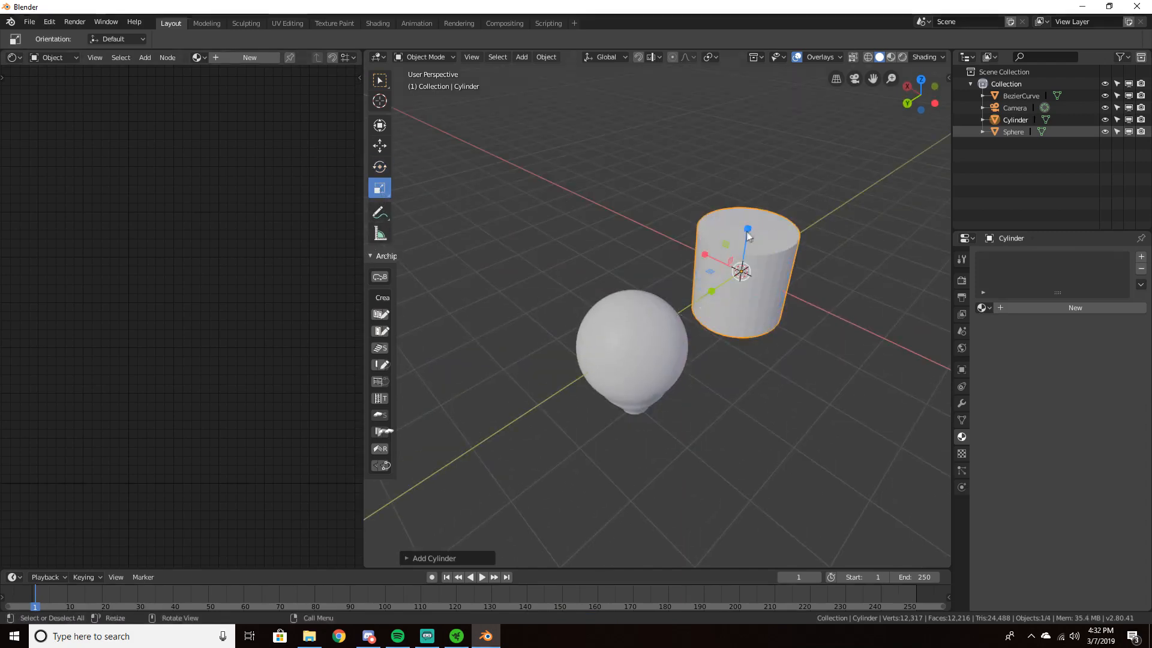
pyautogui.moveTo(748, 233); pyautogui.dragTo(599, 376)
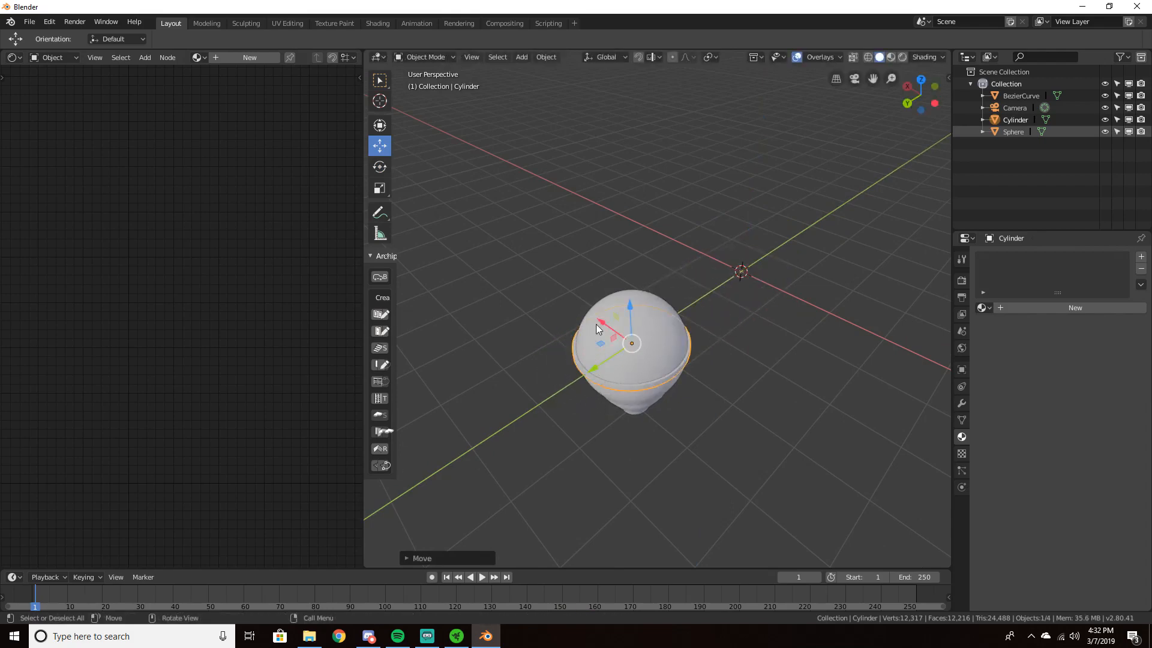
pyautogui.moveTo(595, 329); pyautogui.dragTo(639, 368)
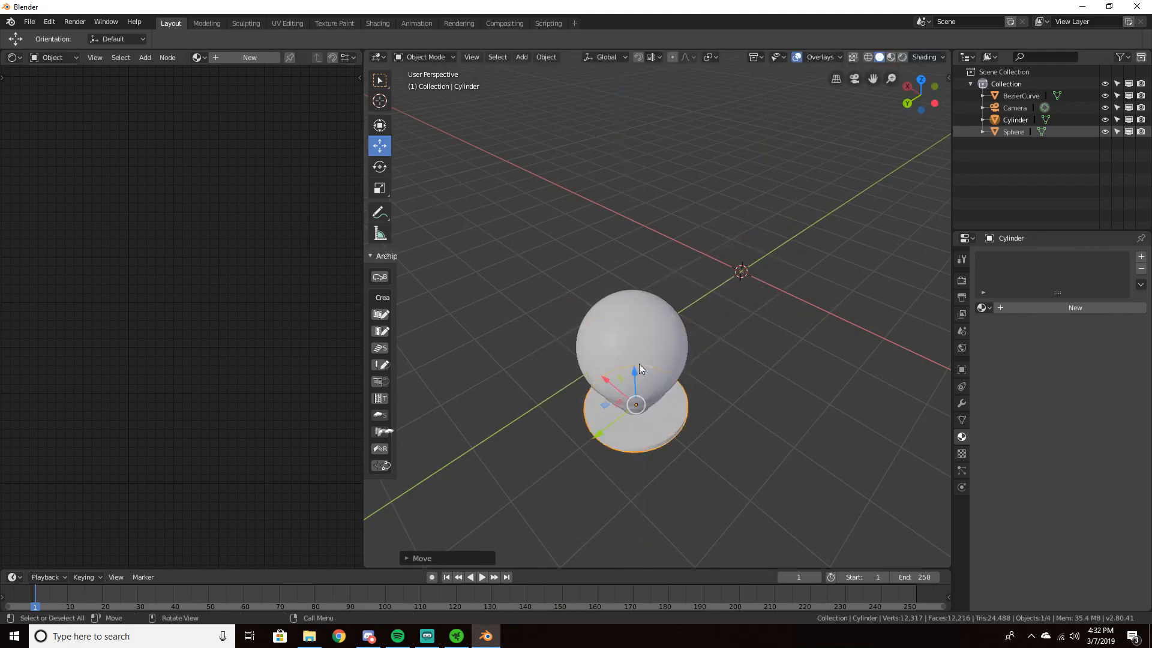
pyautogui.moveTo(639, 368); pyautogui.dragTo(480, 283, button='middle')
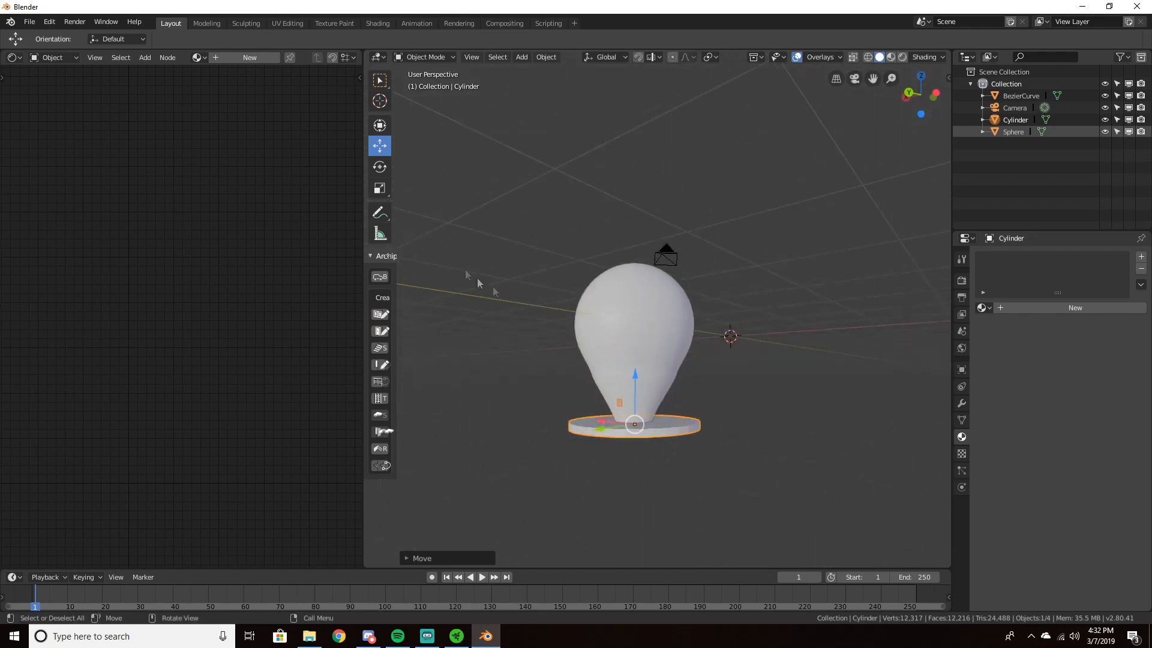
pyautogui.moveTo(635, 377)
pyautogui.mouseDown()
pyautogui.moveTo(633, 361)
pyautogui.moveTo(638, 385)
pyautogui.mouseUp()
# Duplicate the base disc, raise the copy slightly and scale it down to form a smaller upper tier
pyautogui.hotkey('shift', 'd')
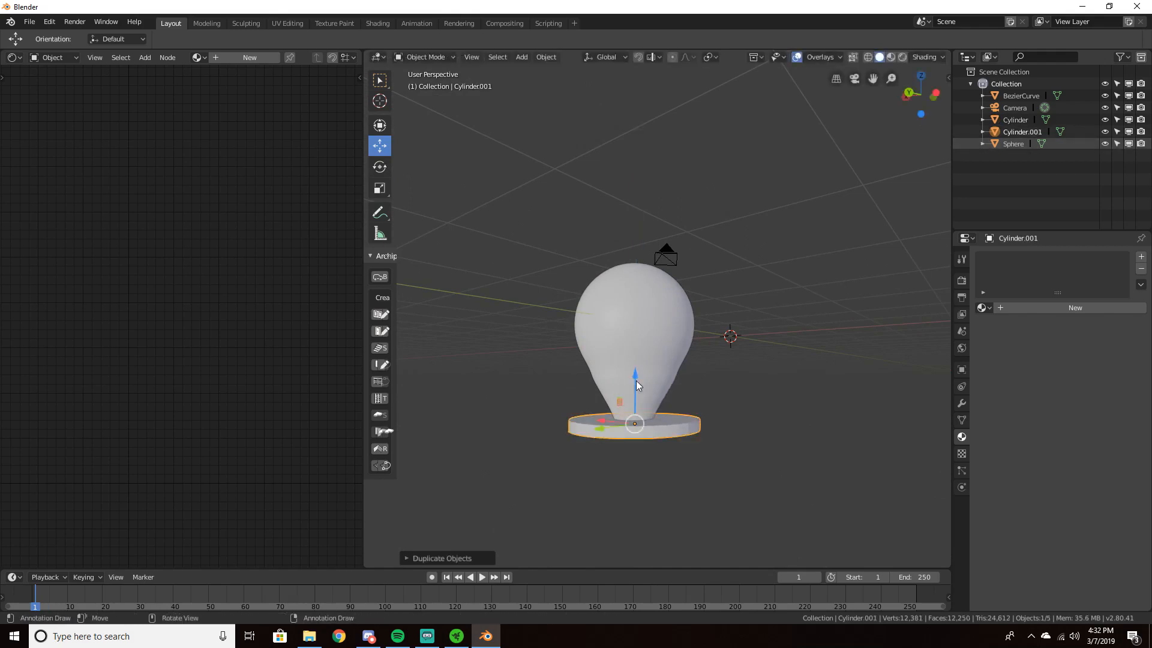
pyautogui.press('s')
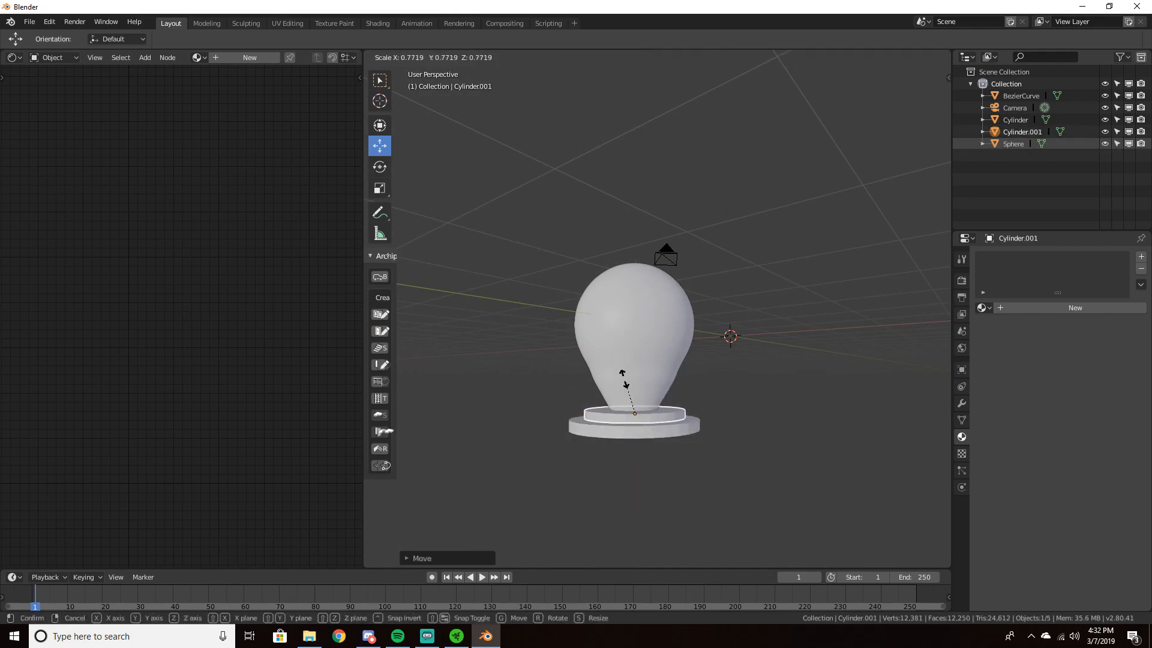
pyautogui.click(624, 381)
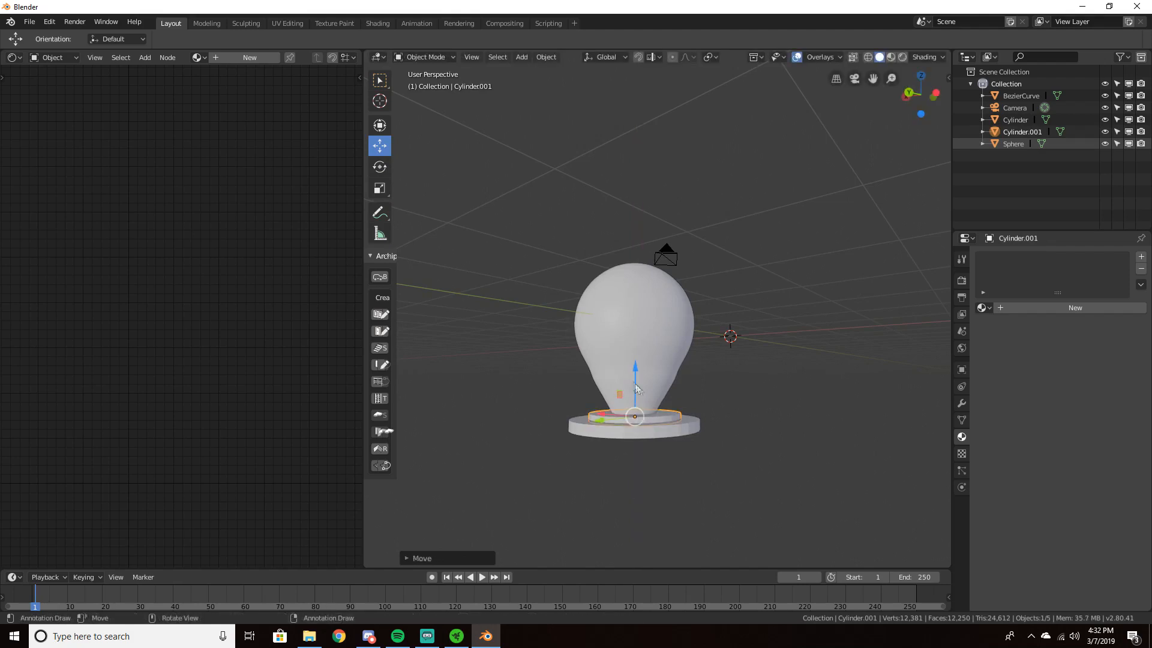
pyautogui.moveTo(624, 381); pyautogui.dragTo(698, 351, button='middle')
# Duplicate the bulb shell with both base discs and move the copy along the X axis, well away from the original
pyautogui.click(580, 407)
pyautogui.click(675, 306)
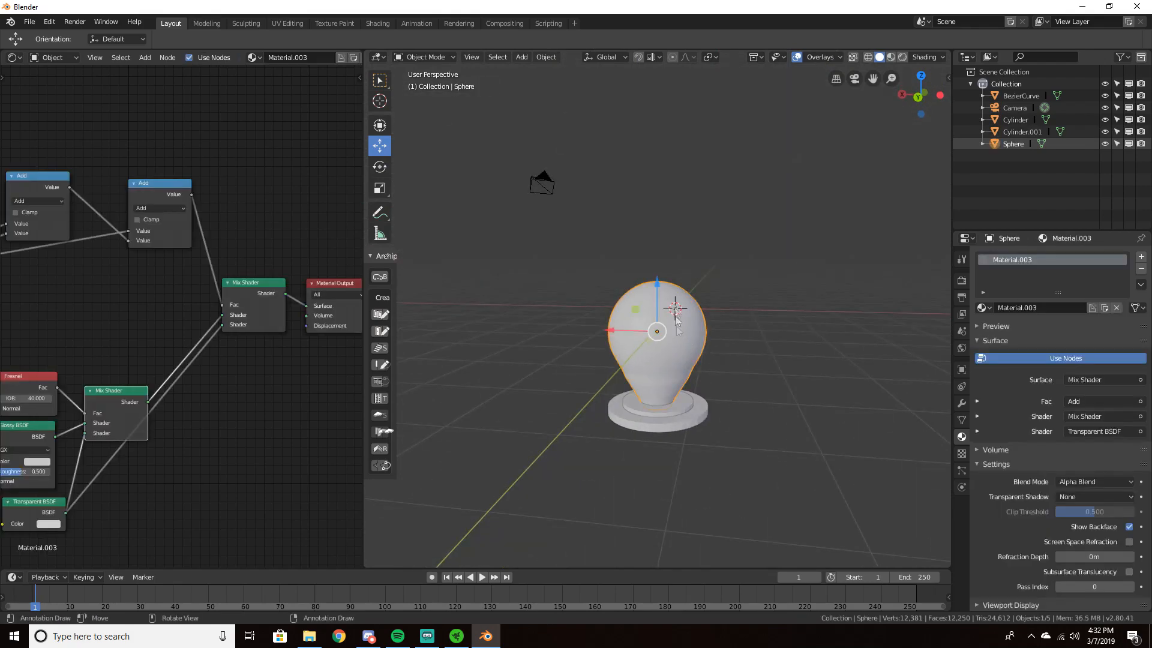
pyautogui.keyDown('shift'); pyautogui.click(682, 405); pyautogui.keyUp('shift')
pyautogui.keyDown('shift'); pyautogui.click(685, 418); pyautogui.keyUp('shift')
pyautogui.hotkey('shift', 'd')
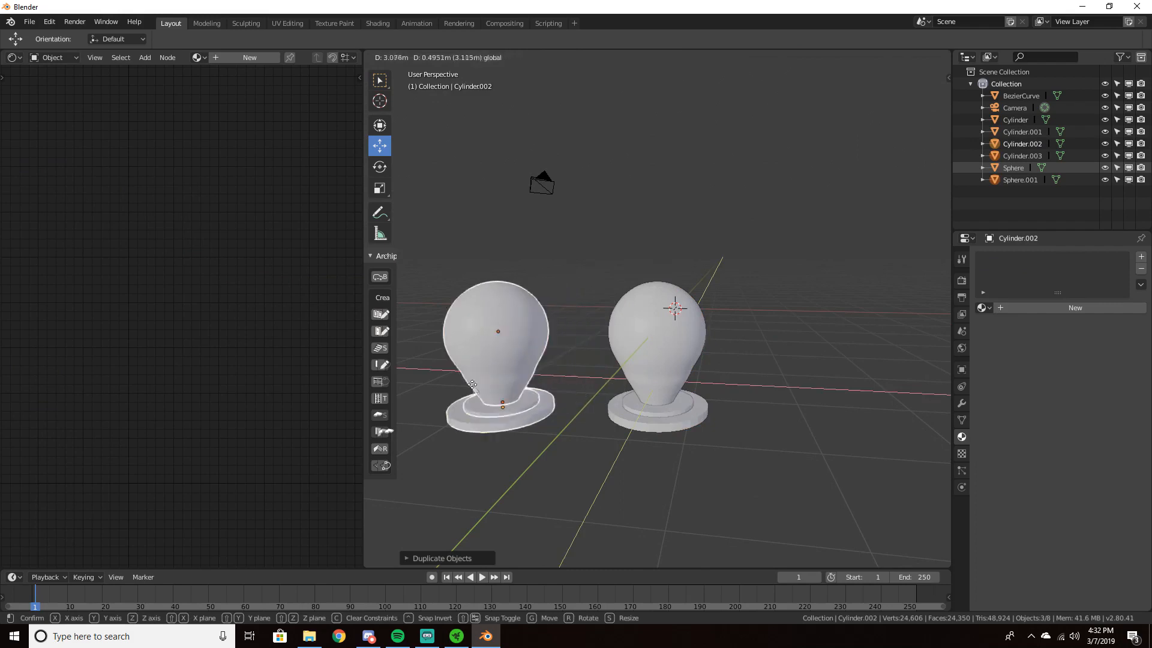
pyautogui.rightClick(508, 391)
pyautogui.moveTo(626, 390); pyautogui.dragTo(447, 367)
pyautogui.scroll(-2, 489, 336)
pyautogui.moveTo(494, 336); pyautogui.dragTo(479, 334)
pyautogui.keyDown('shift'); pyautogui.moveTo(564, 347); pyautogui.dragTo(639, 425, button='middle'); pyautogui.keyUp('shift')
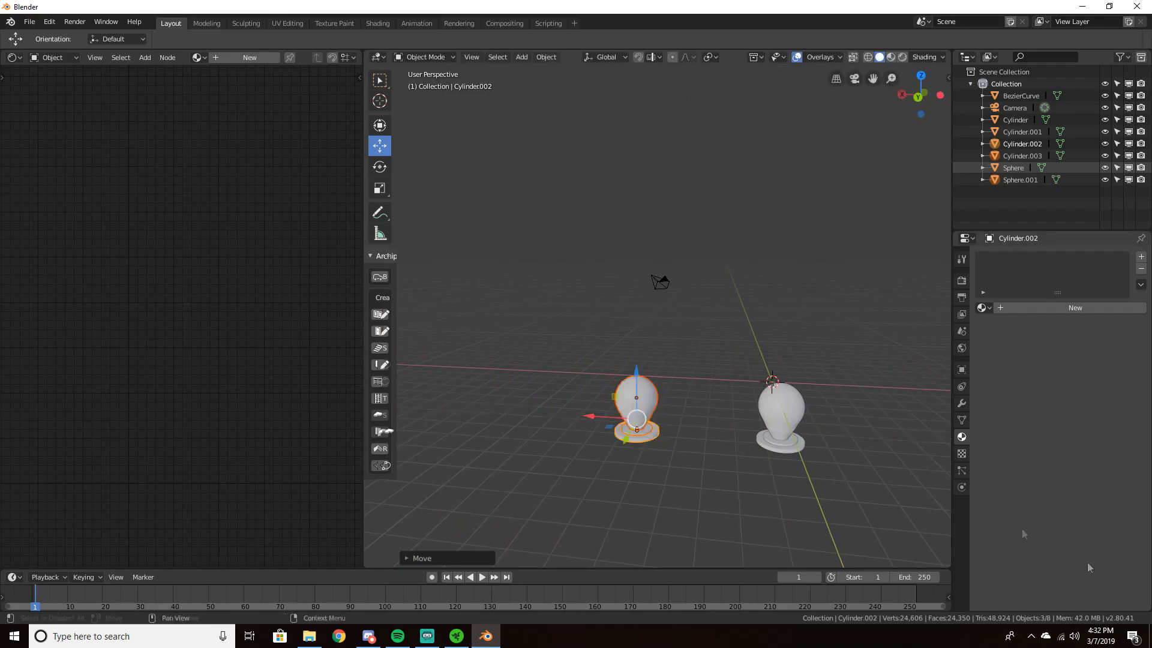
pyautogui.click(1147, 640)
pyautogui.click(488, 635)
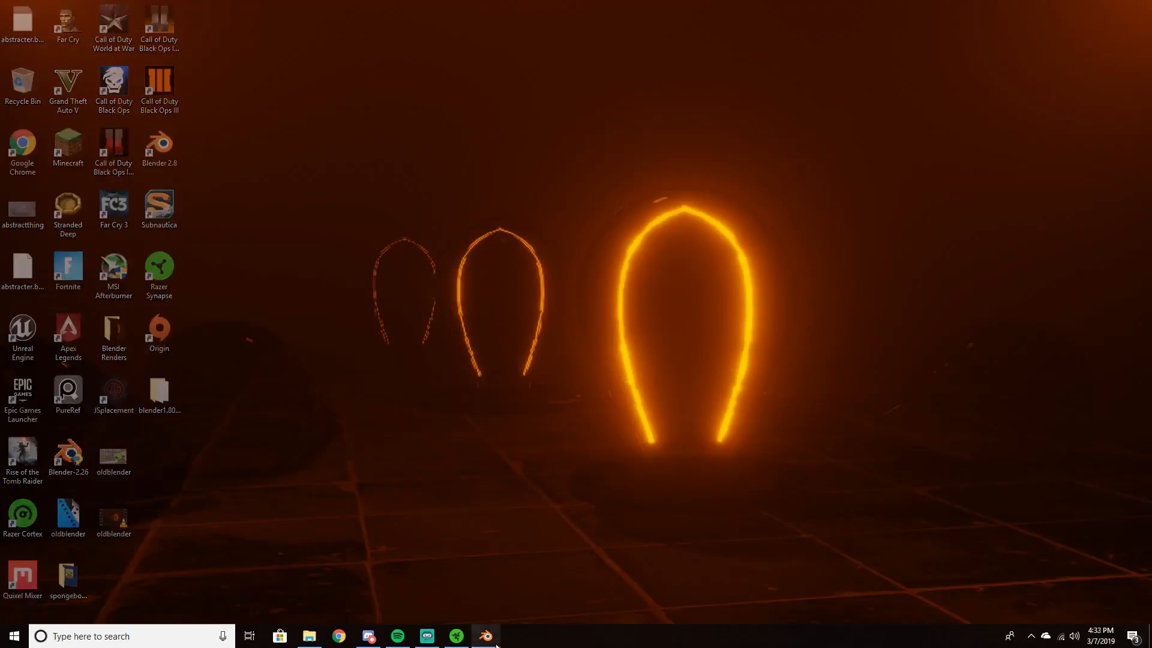
pyautogui.hotkey('shift', 'd')
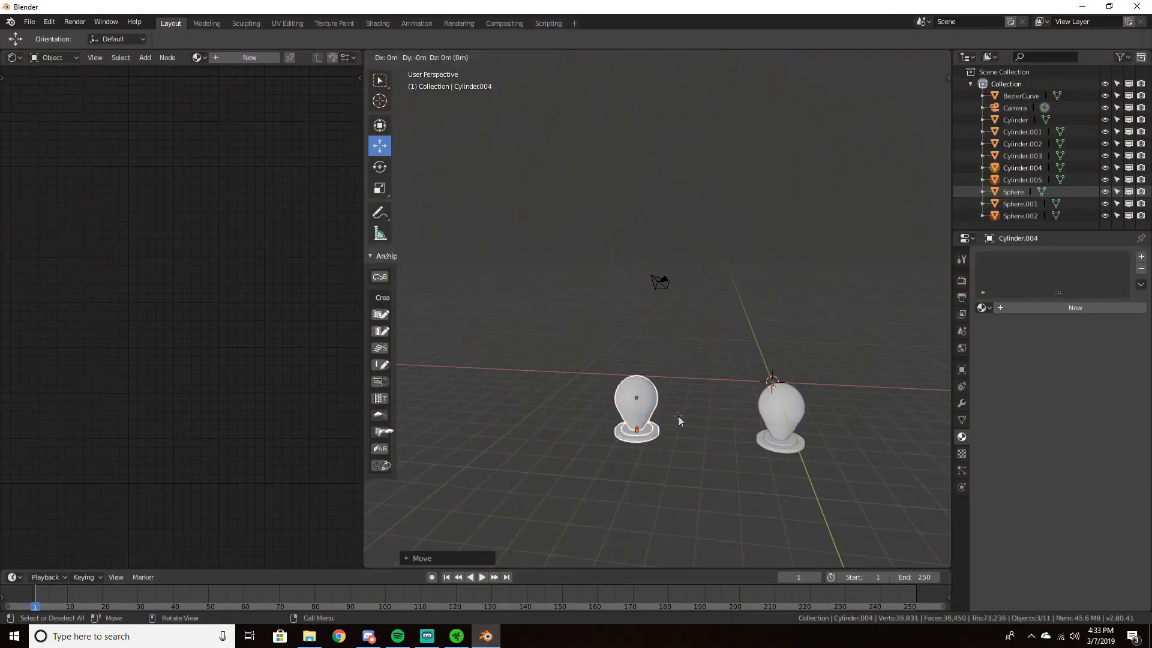
pyautogui.rightClick(630, 426)
pyautogui.hotkey('ctrl', 'z')
# Shift the duplicated bulb and its base slightly along the Y axis
pyautogui.moveTo(628, 441); pyautogui.dragTo(621, 457)
pyautogui.moveTo(620, 457); pyautogui.dragTo(662, 378, button='middle')
pyautogui.scroll(2, 651, 441)
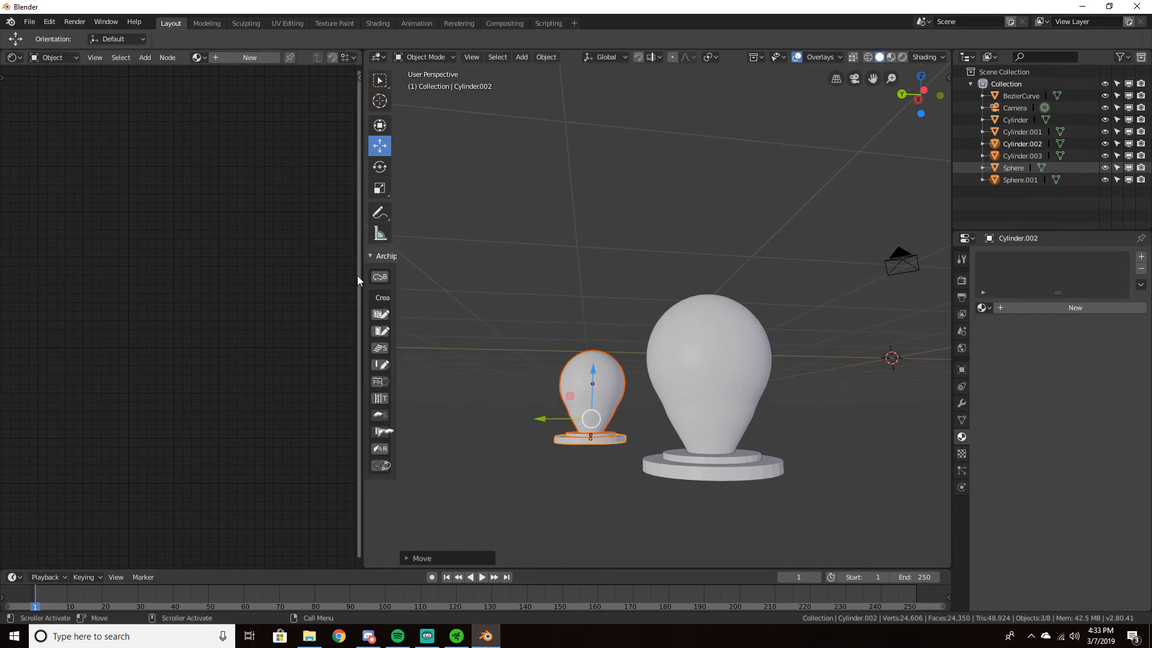
# Widen the 3D viewport and align the camera to a low view of both bulbs
pyautogui.moveTo(357, 274); pyautogui.dragTo(222, 271)
pyautogui.moveTo(488, 322); pyautogui.dragTo(583, 306, button='middle')
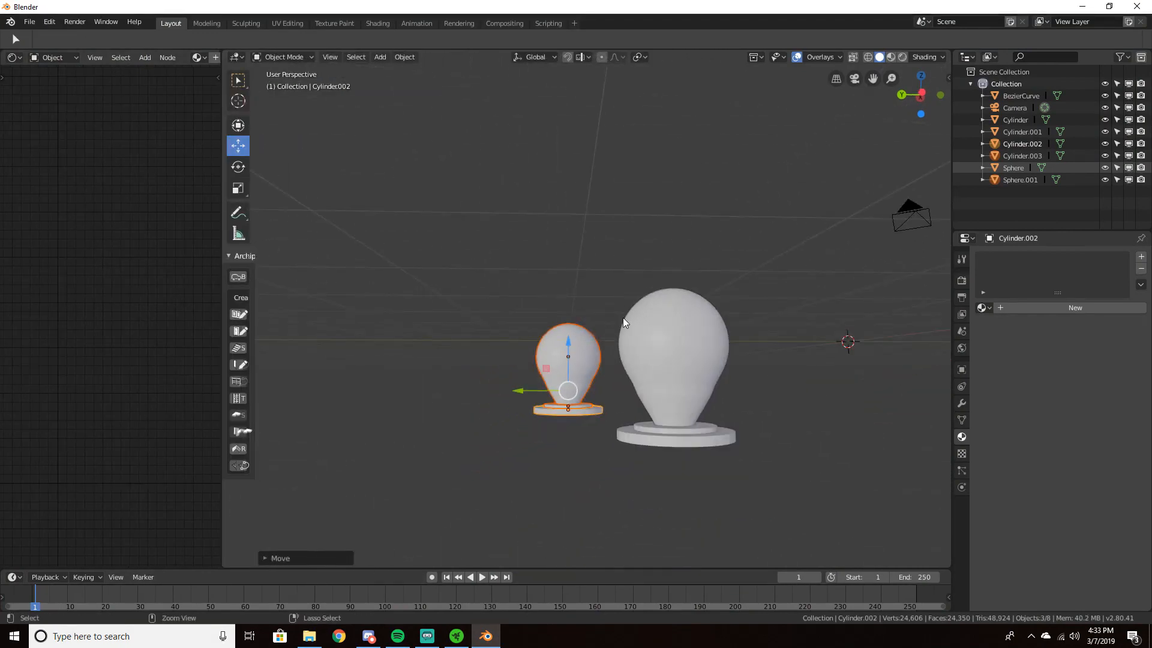
pyautogui.press('KP_0')
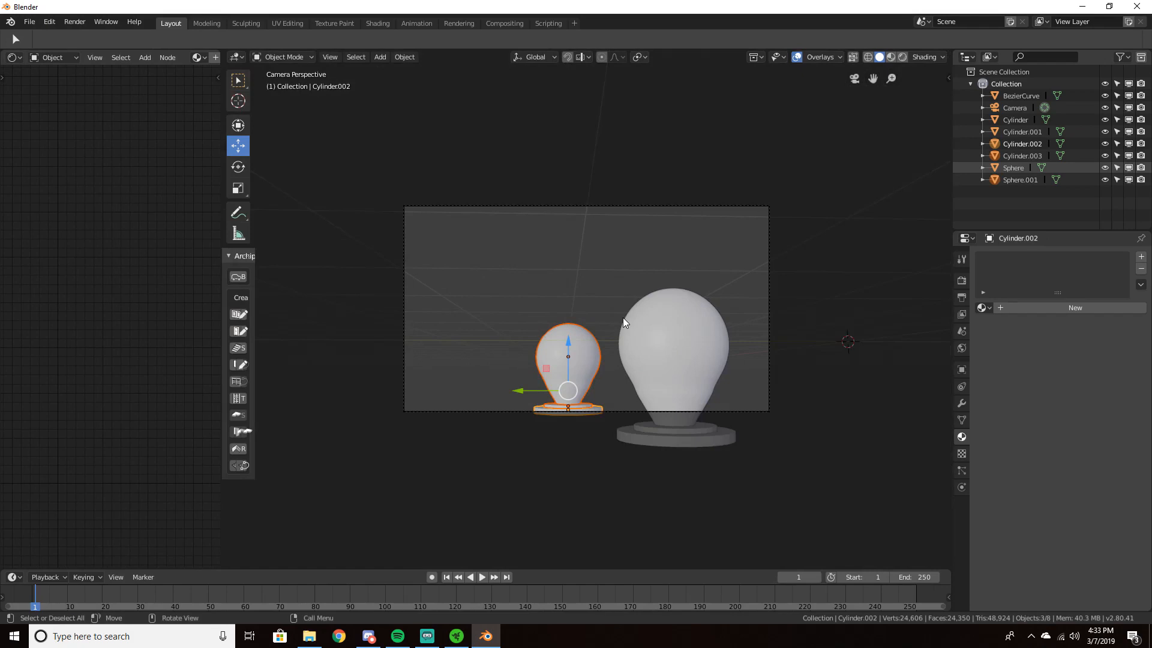
# Select the camera and move it so both bulbs and their bases fit inside the frame
pyautogui.click(1028, 108)
pyautogui.press('g')
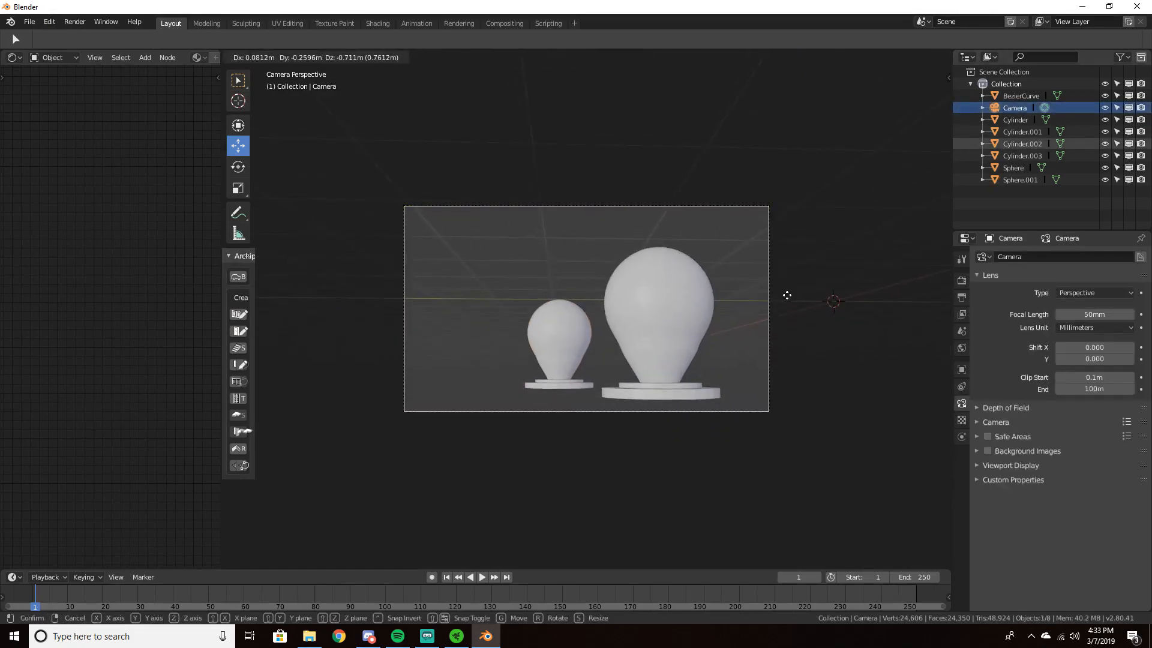
pyautogui.click(788, 298)
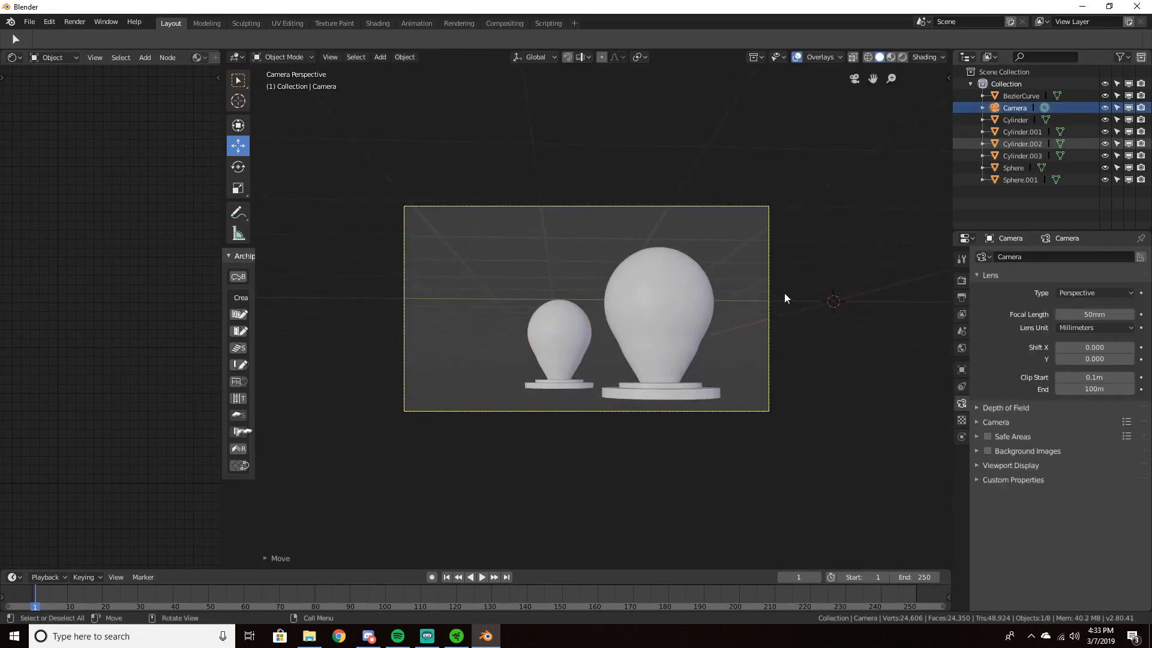
pyautogui.press('g')
pyautogui.click(784, 294)
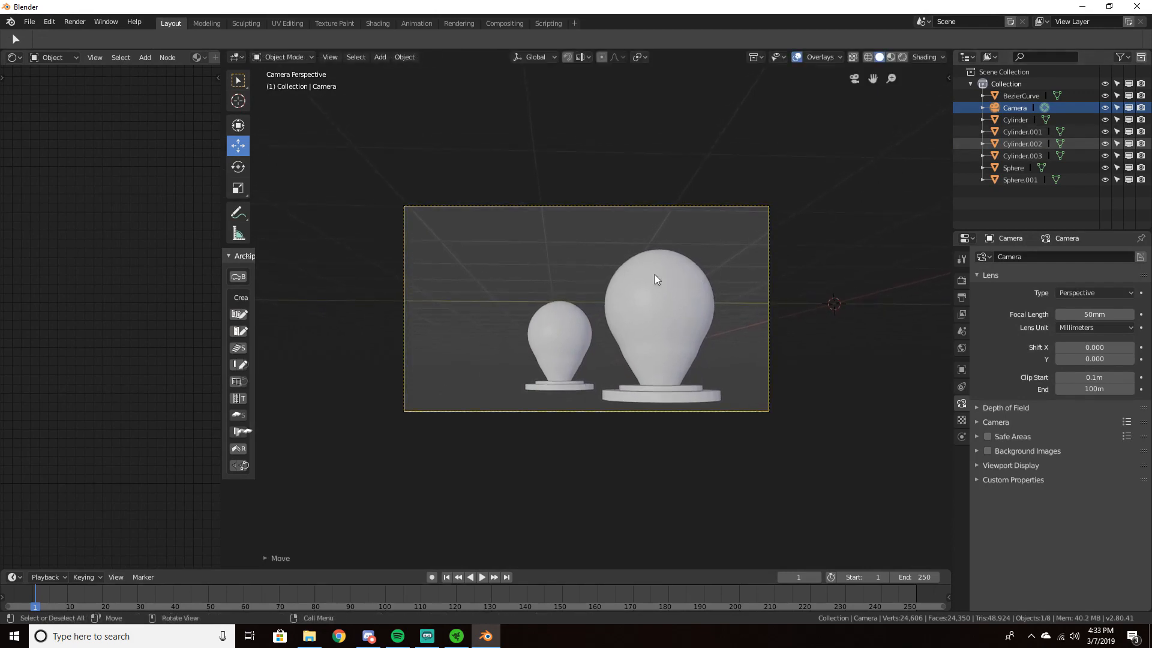
pyautogui.press('g')
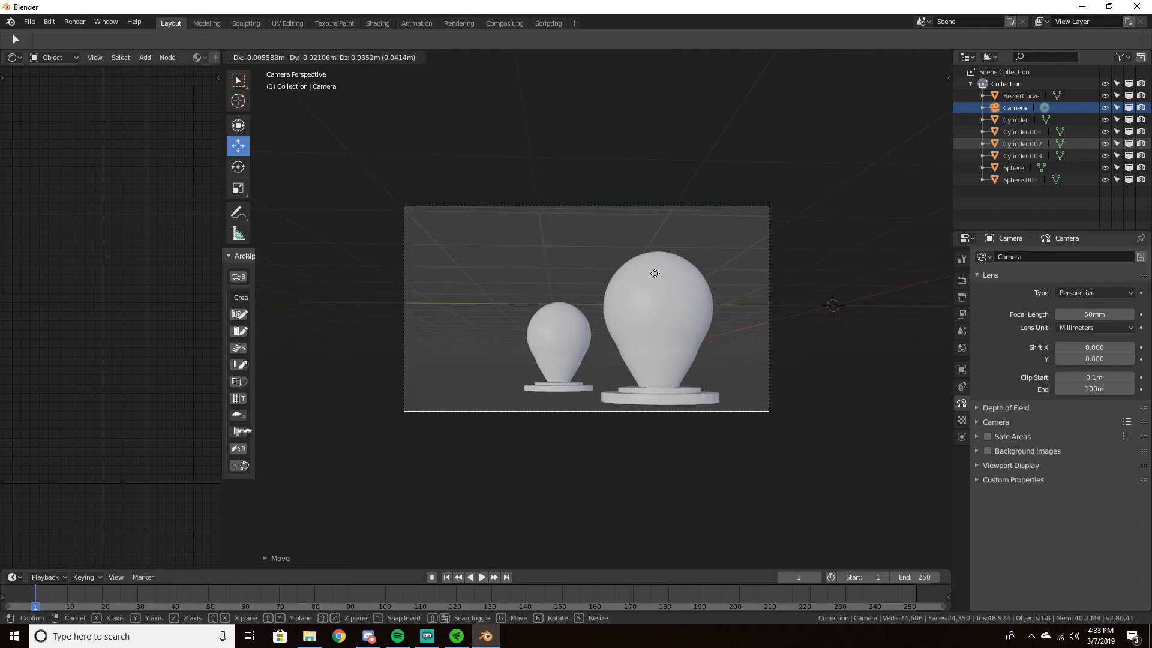
# Rotate the camera about the global Y axis and reposition it to keep both bulbs within the frame
pyautogui.press('r')
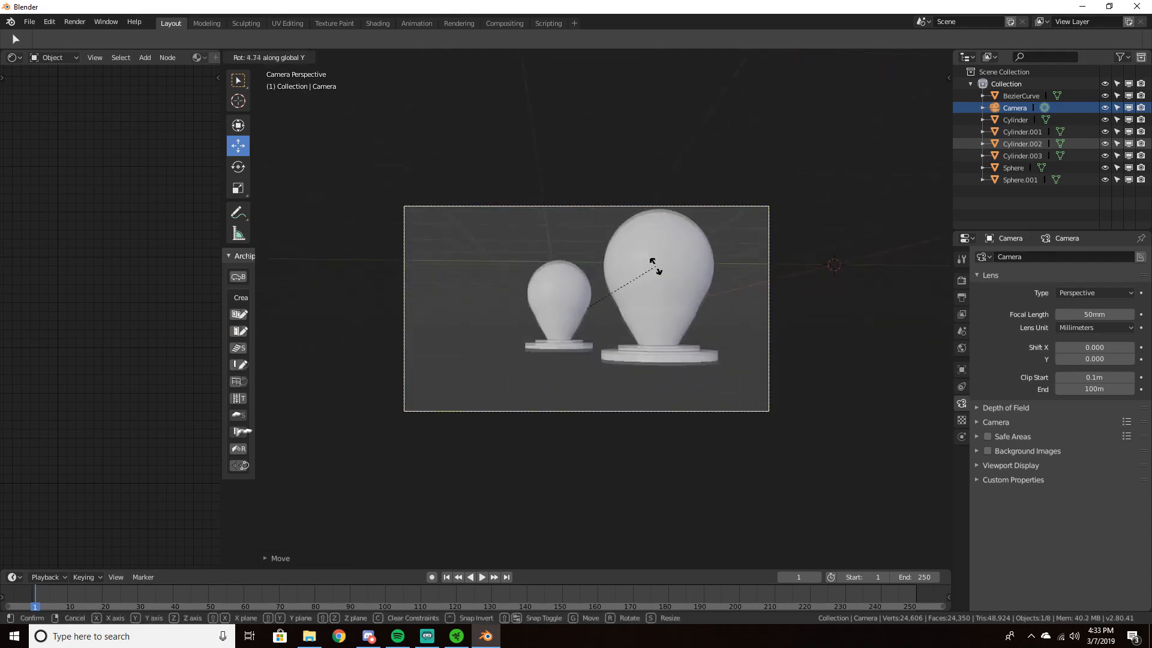
pyautogui.click(656, 274)
pyautogui.press('r')
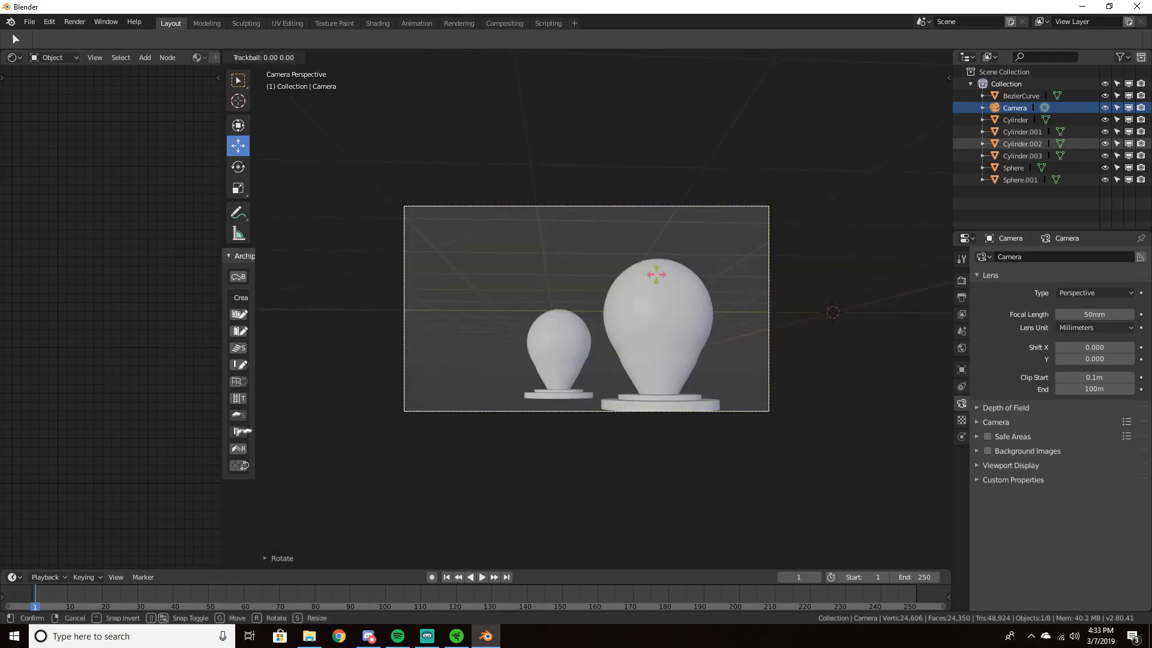
pyautogui.press('y')
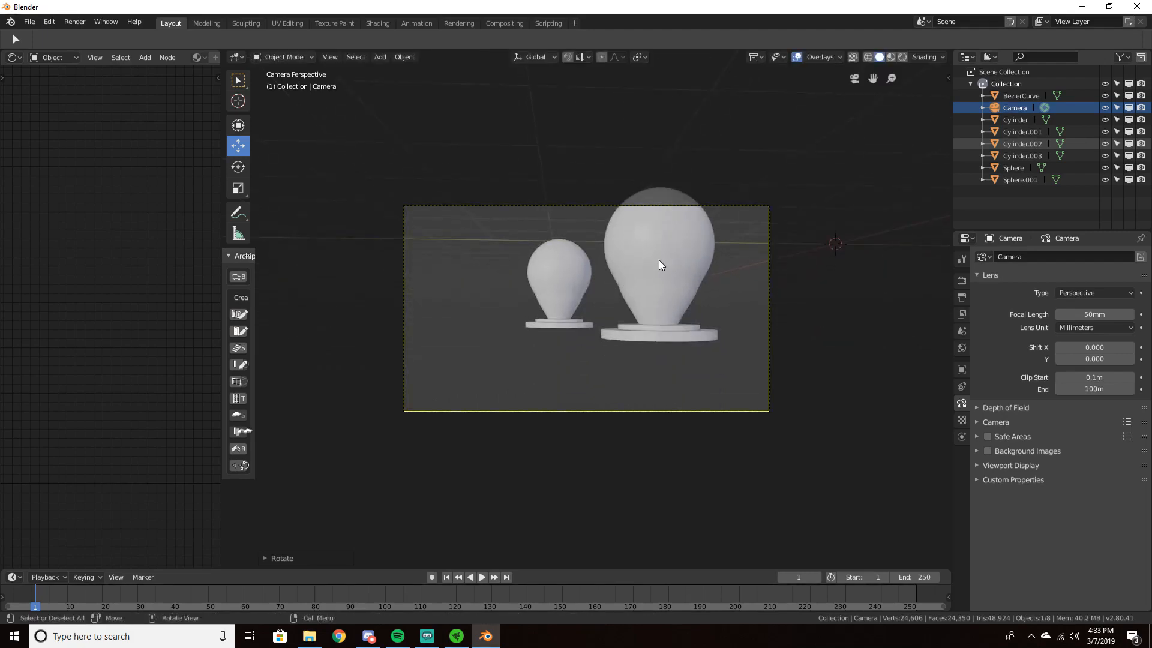
pyautogui.click(659, 260)
pyautogui.press('g')
pyautogui.click(652, 203)
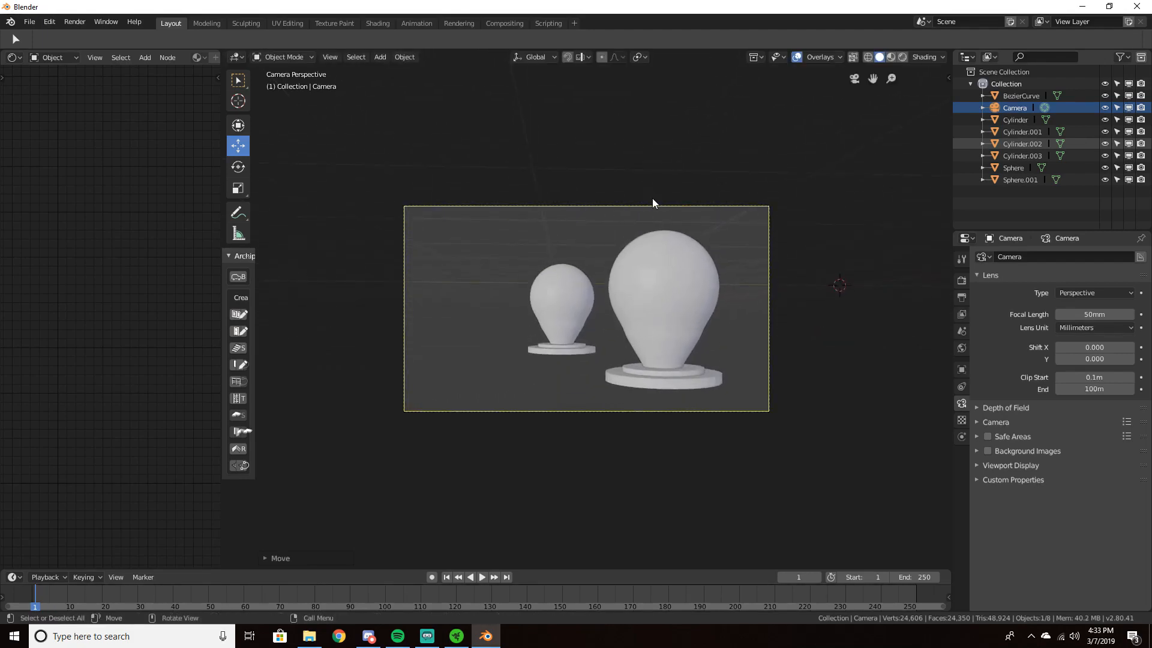
pyautogui.press('g')
pyautogui.click(652, 191)
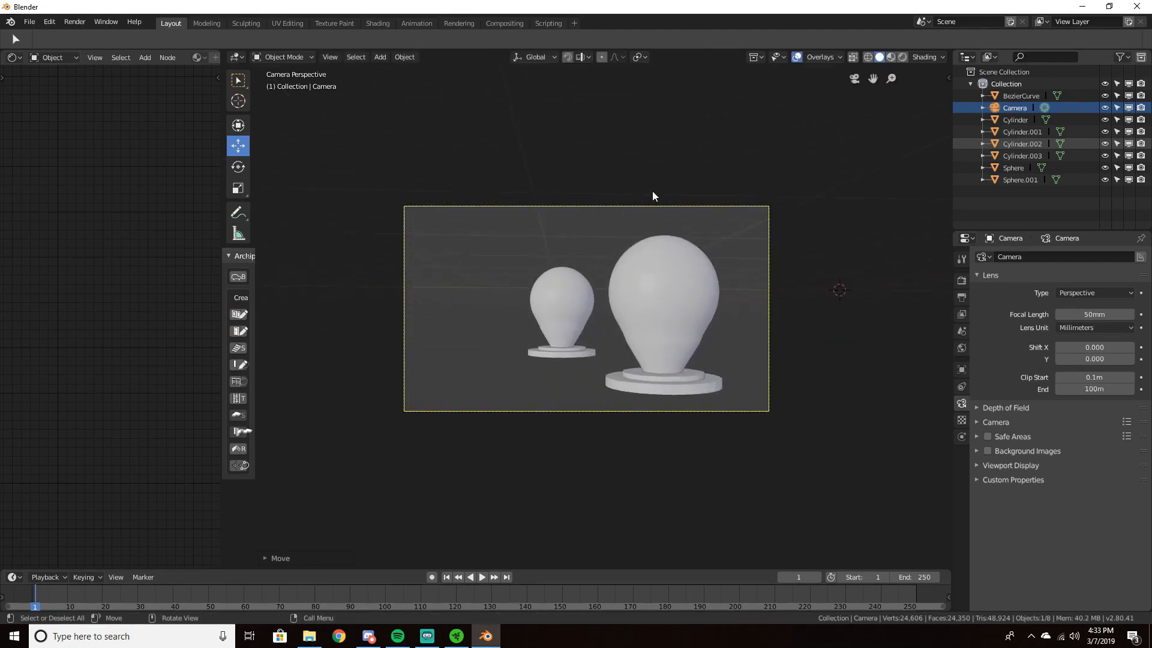
# Select the rear bulb's glass shell together with its lower base disc
pyautogui.click(573, 287)
pyautogui.click(562, 351)
pyautogui.keyDown('shift'); pyautogui.click(547, 351); pyautogui.keyUp('shift')
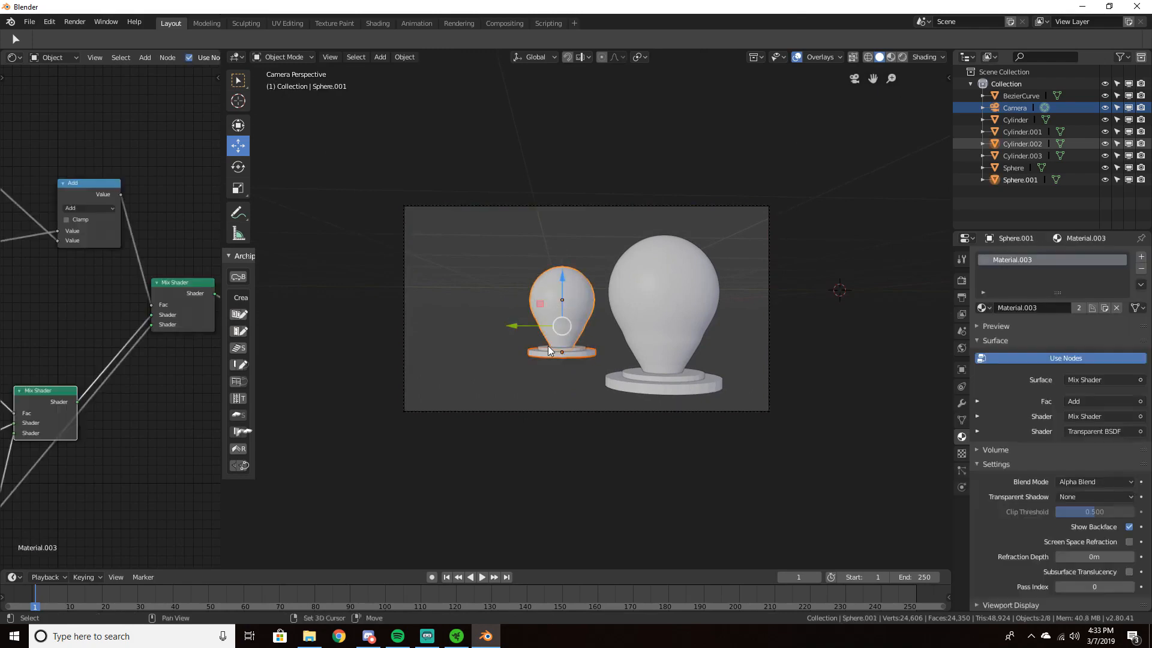
pyautogui.keyDown('shift'); pyautogui.click(548, 351); pyautogui.keyUp('shift')
pyautogui.press('g')
pyautogui.press('x')
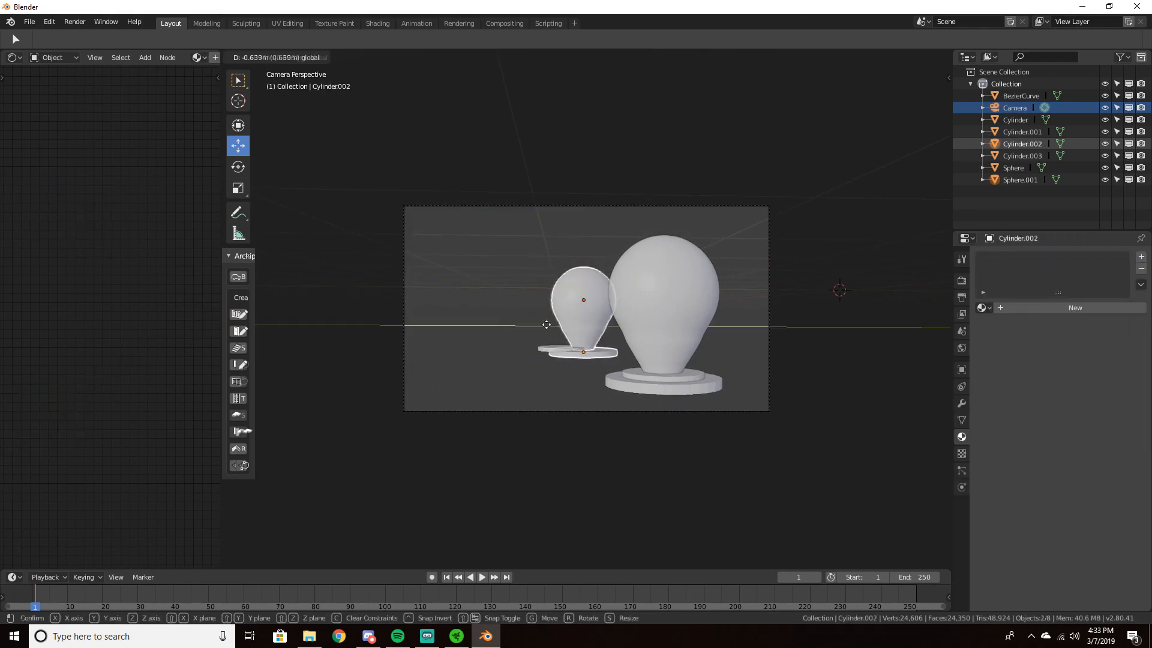
pyautogui.moveTo(546, 324); pyautogui.dragTo(547, 326)
pyautogui.hotkey('ctrl', 'z')
# Add the rear bulb's upper disc to the selection and move the whole bulb along Y, partly behind the front bulb
pyautogui.keyDown('shift'); pyautogui.click(545, 346); pyautogui.keyUp('shift')
pyautogui.press('g')
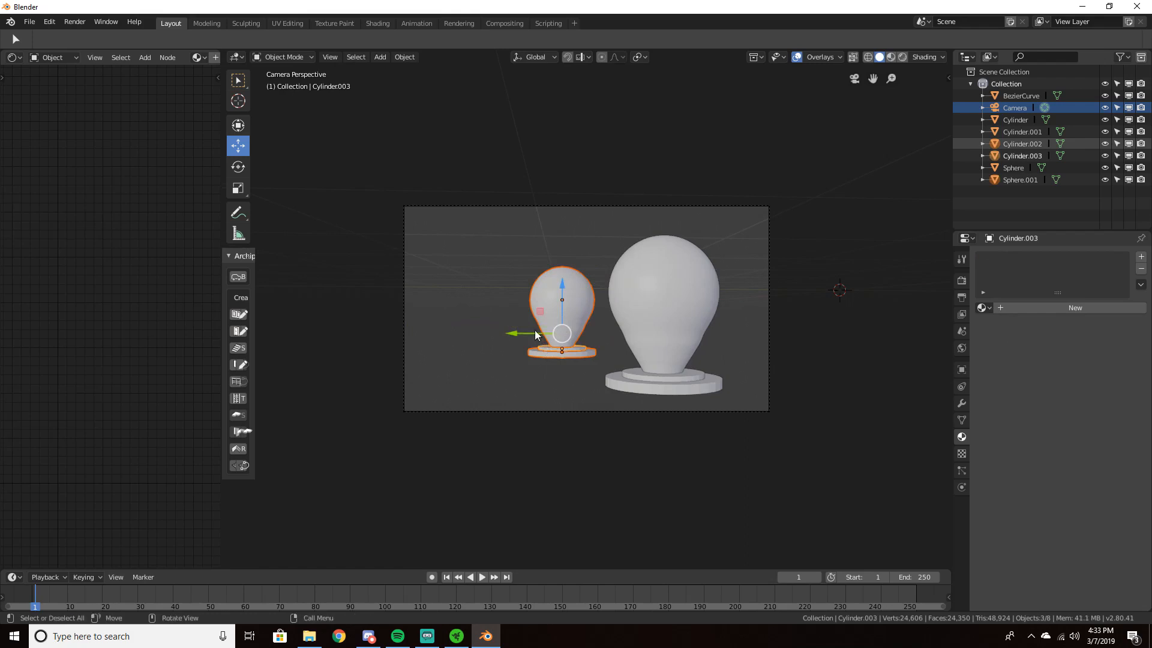
pyautogui.press('y')
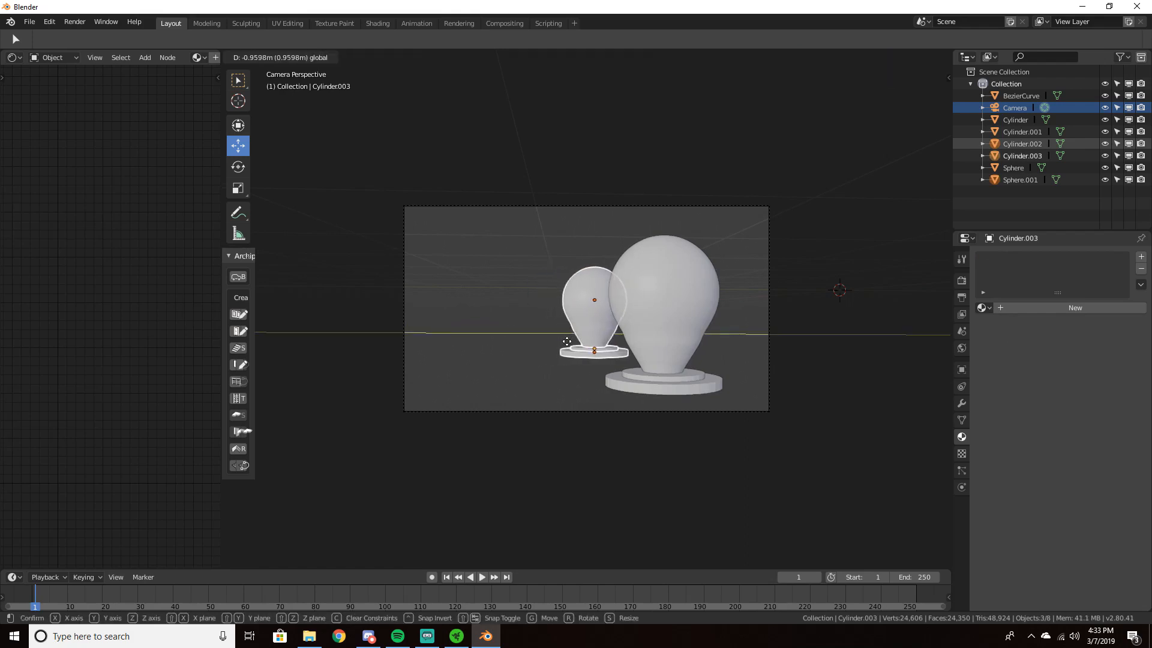
pyautogui.click(574, 345)
# Duplicate the rear bulb with its base discs and move the copy farther back along the X axis
pyautogui.hotkey('shift', 'd')
pyautogui.rightClick(574, 344)
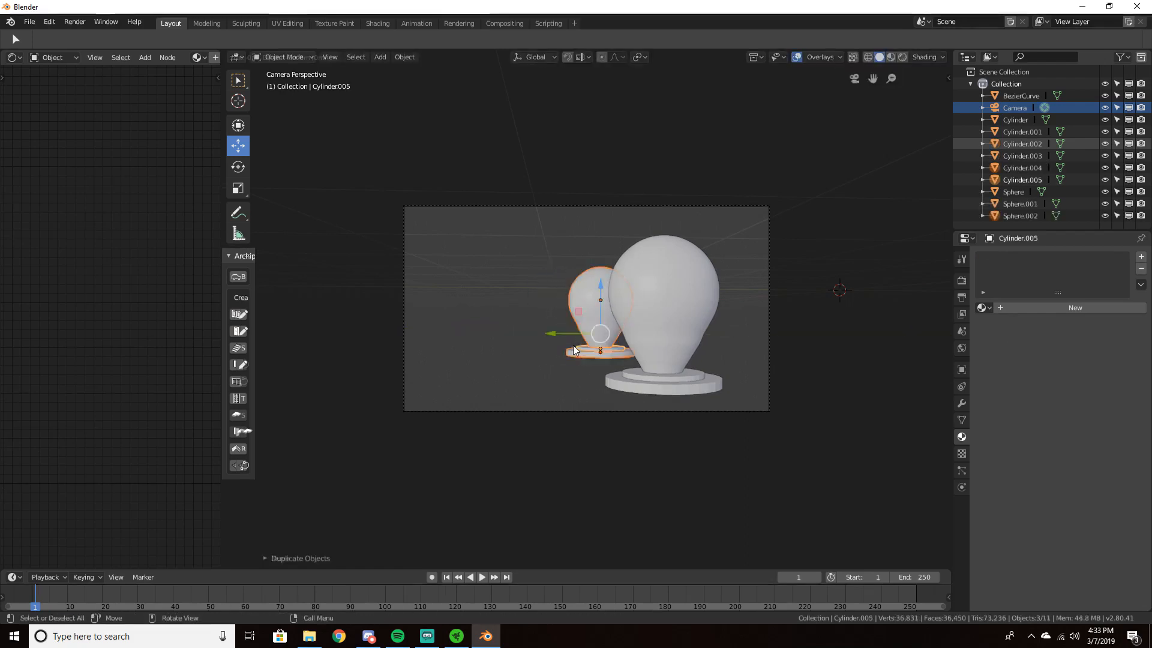
pyautogui.moveTo(574, 345); pyautogui.dragTo(625, 391, button='middle')
pyautogui.press('g')
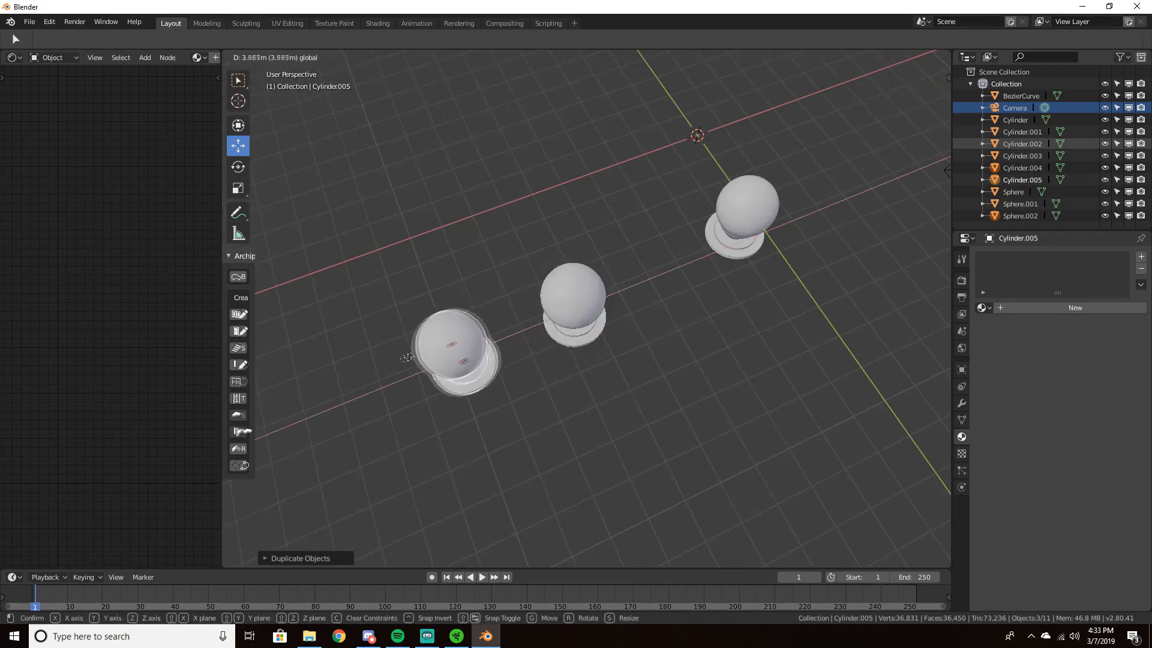
pyautogui.click(419, 427)
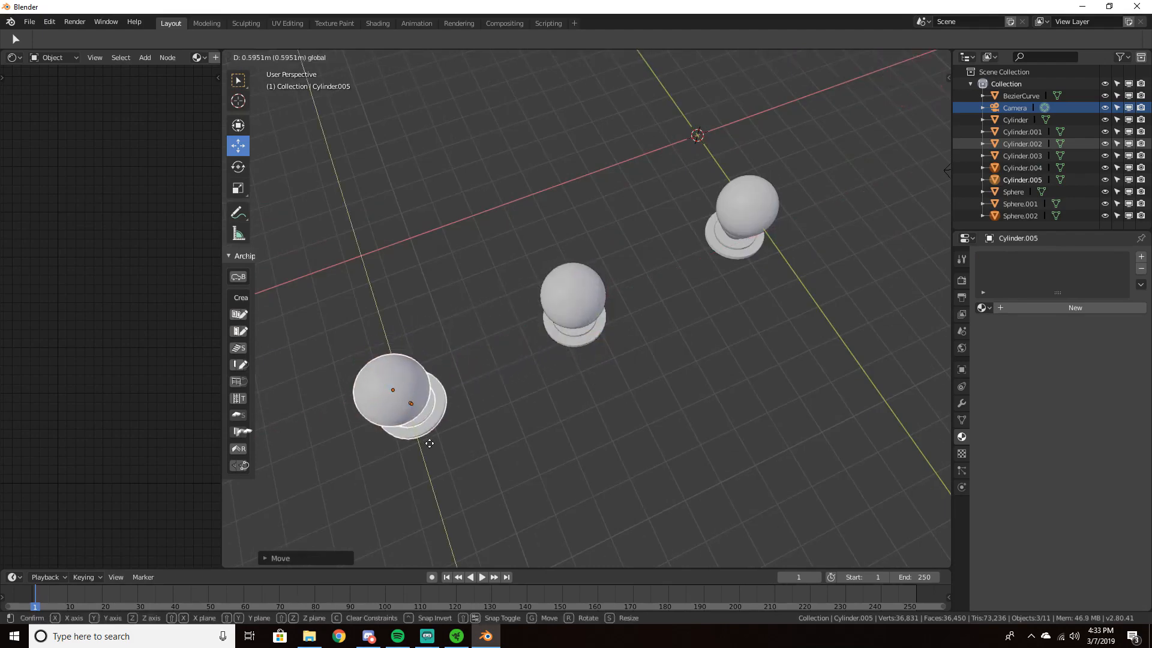
# Shift the rearmost bulb sideways so it stands out beside the middle bulb in the camera view
pyautogui.press('KP_0')
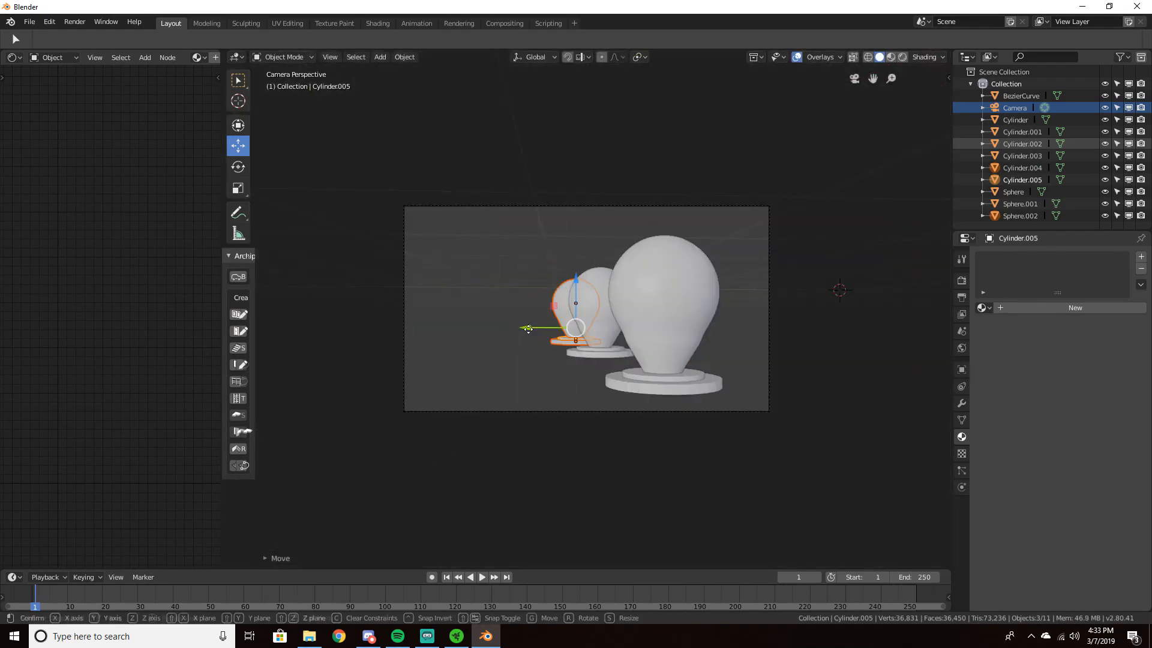
pyautogui.moveTo(533, 306); pyautogui.dragTo(690, 393, button='middle')
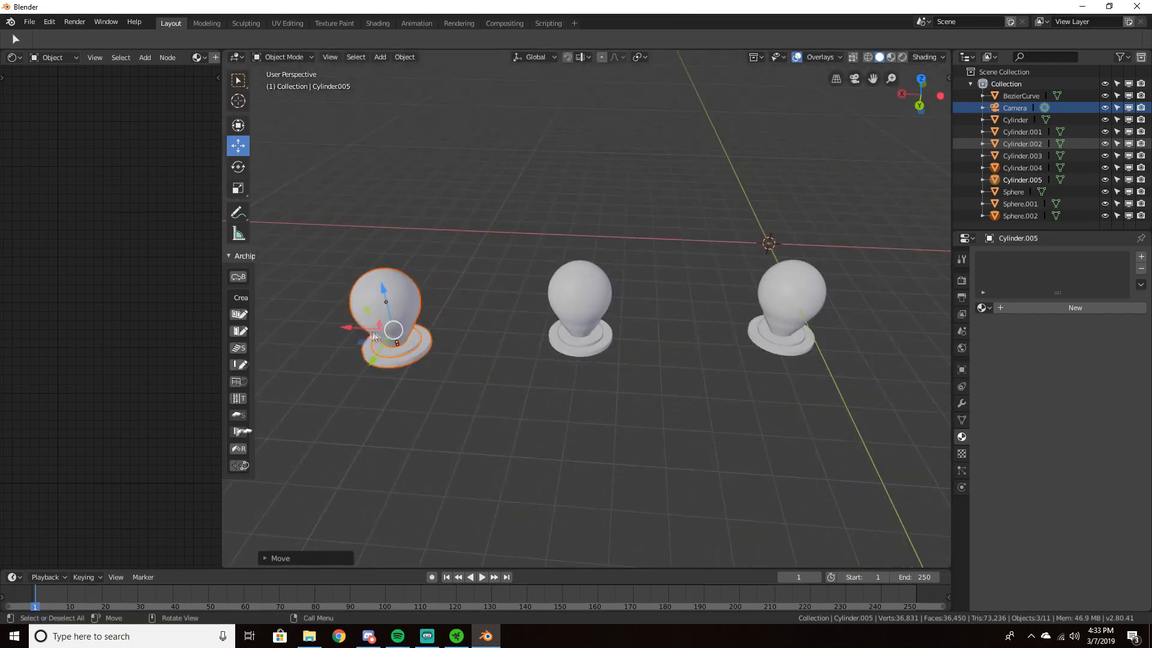
pyautogui.moveTo(362, 328); pyautogui.dragTo(331, 329)
pyautogui.press('KP_0')
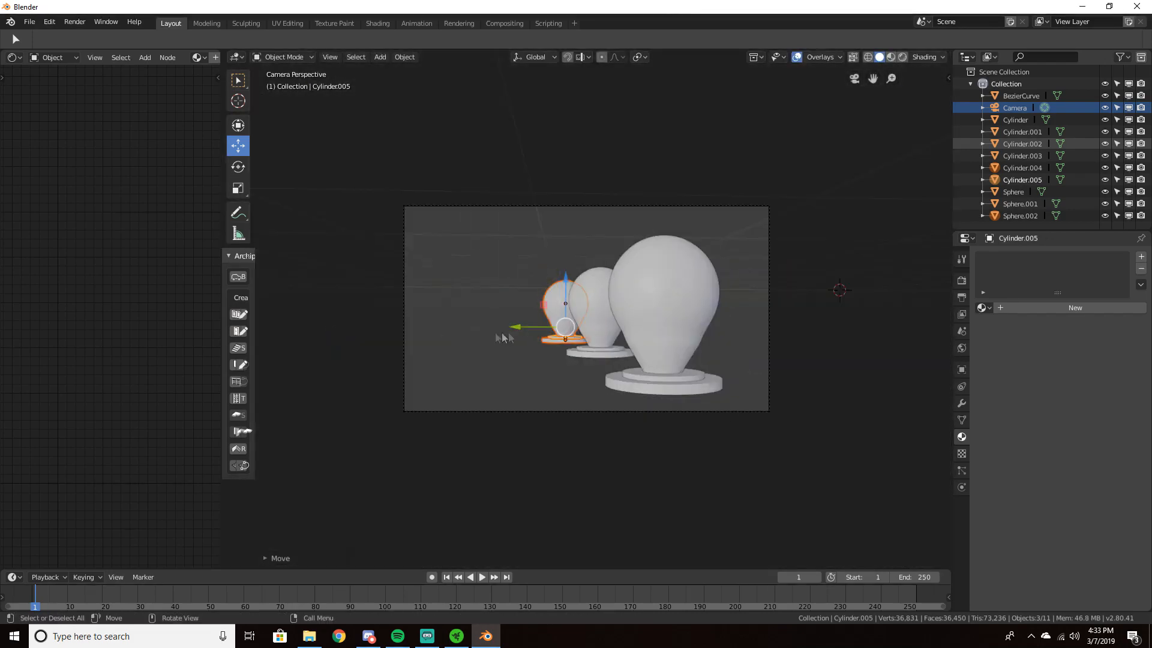
# Select only the glowing wire in the front bulb and adjust its position along Y and Z to centre it inside the glass
pyautogui.press('a')
pyautogui.hotkey('alt', 'a')
pyautogui.moveTo(627, 326); pyautogui.dragTo(663, 336, button='middle')
pyautogui.scroll(10, 627, 336)
pyautogui.click(933, 412)
pyautogui.scroll(-10, 934, 412)
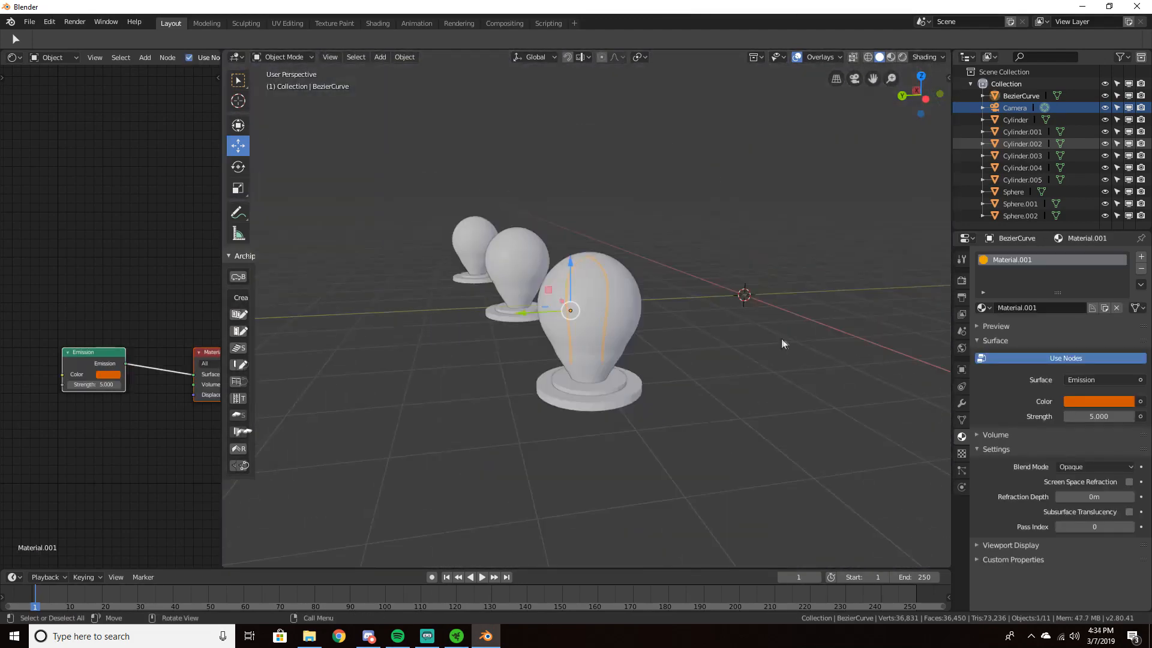
pyautogui.moveTo(783, 341); pyautogui.dragTo(841, 378, button='middle')
pyautogui.moveTo(702, 364); pyautogui.dragTo(714, 369)
pyautogui.moveTo(716, 370); pyautogui.dragTo(639, 324, button='middle')
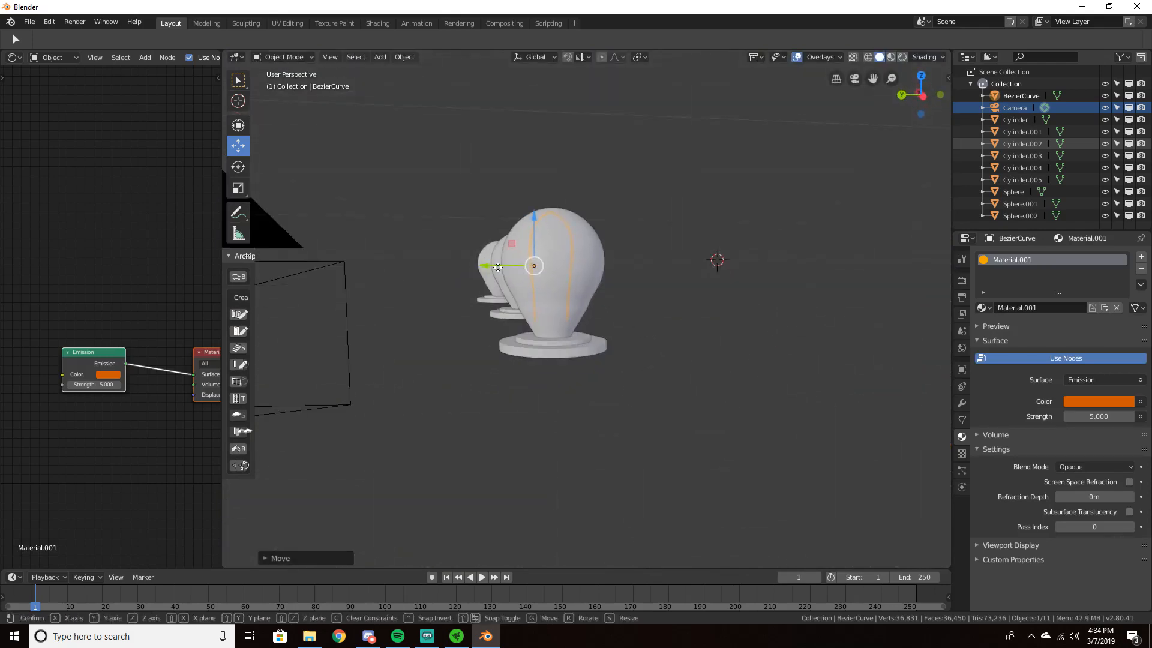
pyautogui.moveTo(488, 266); pyautogui.dragTo(489, 266)
pyautogui.moveTo(539, 211); pyautogui.dragTo(536, 219)
pyautogui.moveTo(488, 272); pyautogui.dragTo(472, 265)
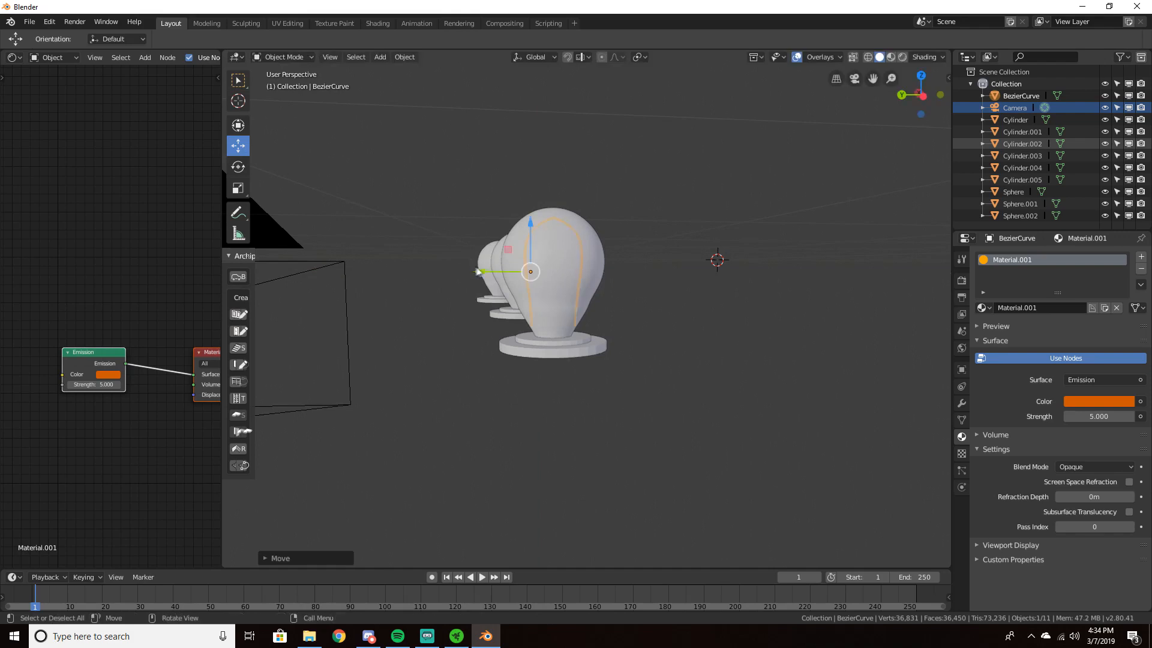
# Duplicate the glowing wire and move the copy back along X and sideways into the middle bulb's glass shell
pyautogui.moveTo(472, 265); pyautogui.dragTo(653, 337, button='middle')
pyautogui.hotkey('shift', 'd')
pyautogui.rightClick(654, 339)
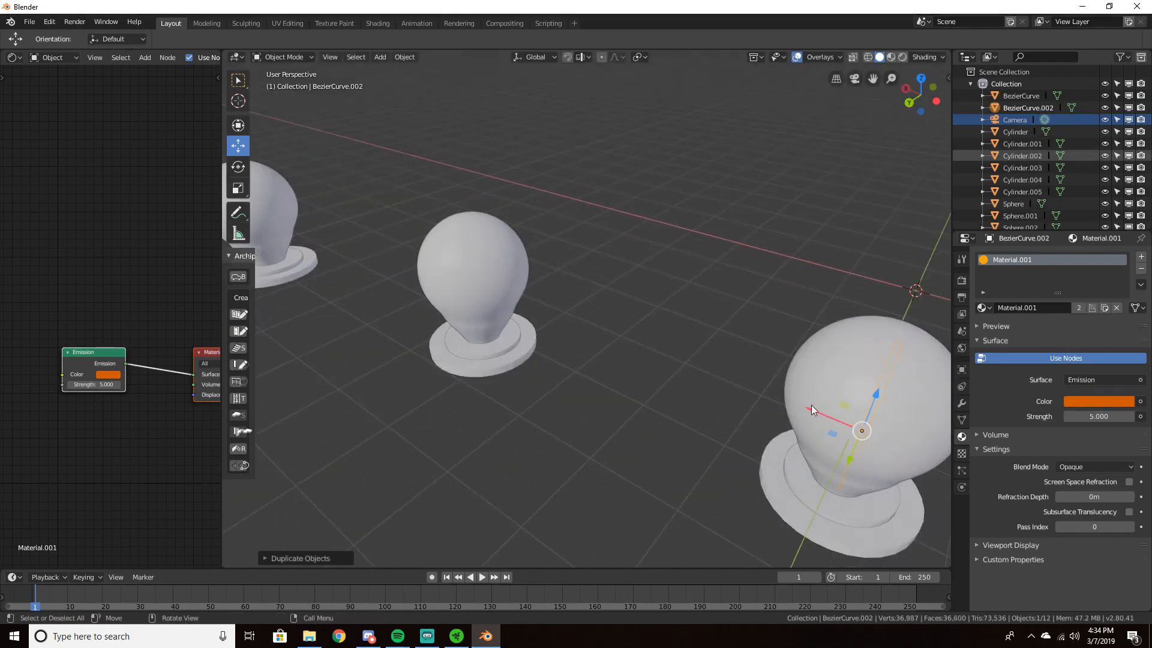
pyautogui.moveTo(812, 410); pyautogui.dragTo(429, 237)
pyautogui.moveTo(429, 237); pyautogui.dragTo(432, 251, button='middle')
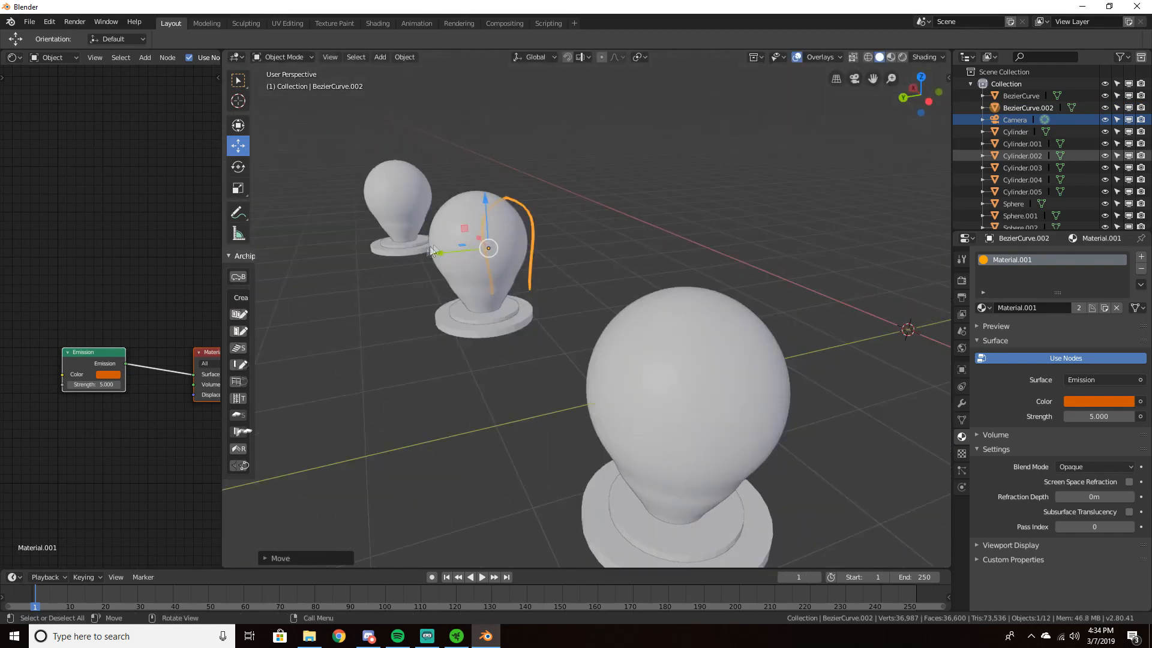
pyautogui.press('g')
pyautogui.click(411, 243)
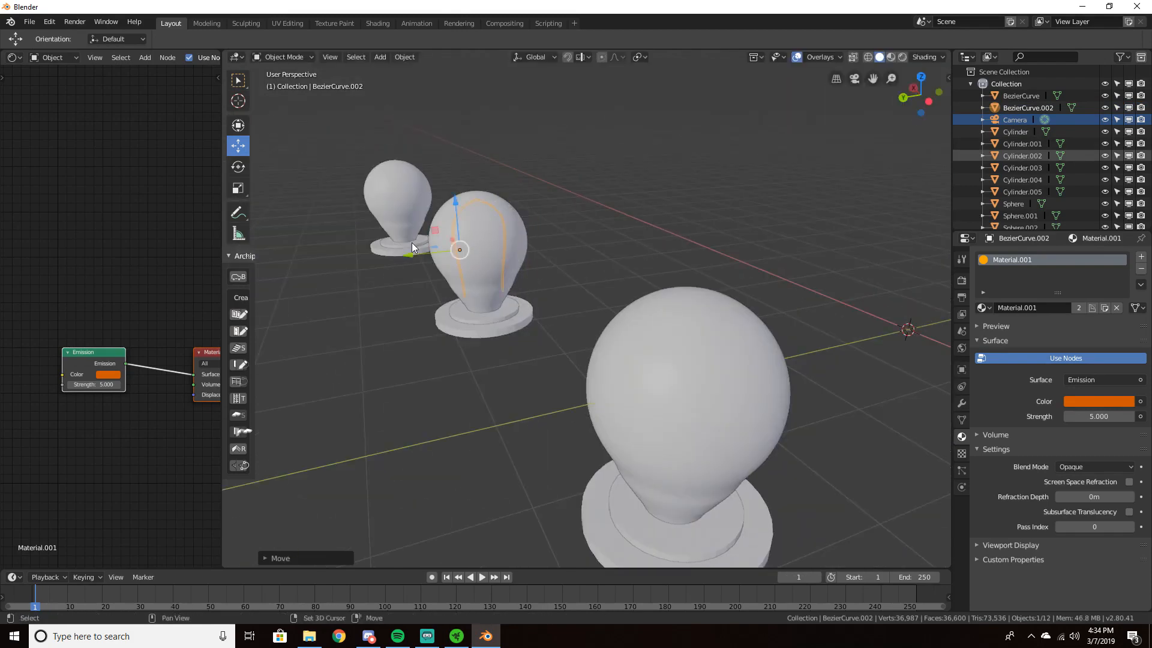
# Duplicate the glowing filament curve and move the copy inside the rearmost bulb
pyautogui.hotkey('shift', 'd')
pyautogui.rightClick(411, 242)
pyautogui.moveTo(412, 242); pyautogui.dragTo(456, 326, button='middle')
pyautogui.moveTo(441, 347); pyautogui.dragTo(311, 339)
pyautogui.keyDown('shift'); pyautogui.moveTo(310, 339); pyautogui.dragTo(488, 350, button='middle'); pyautogui.keyUp('shift')
pyautogui.moveTo(488, 349); pyautogui.dragTo(253, 326)
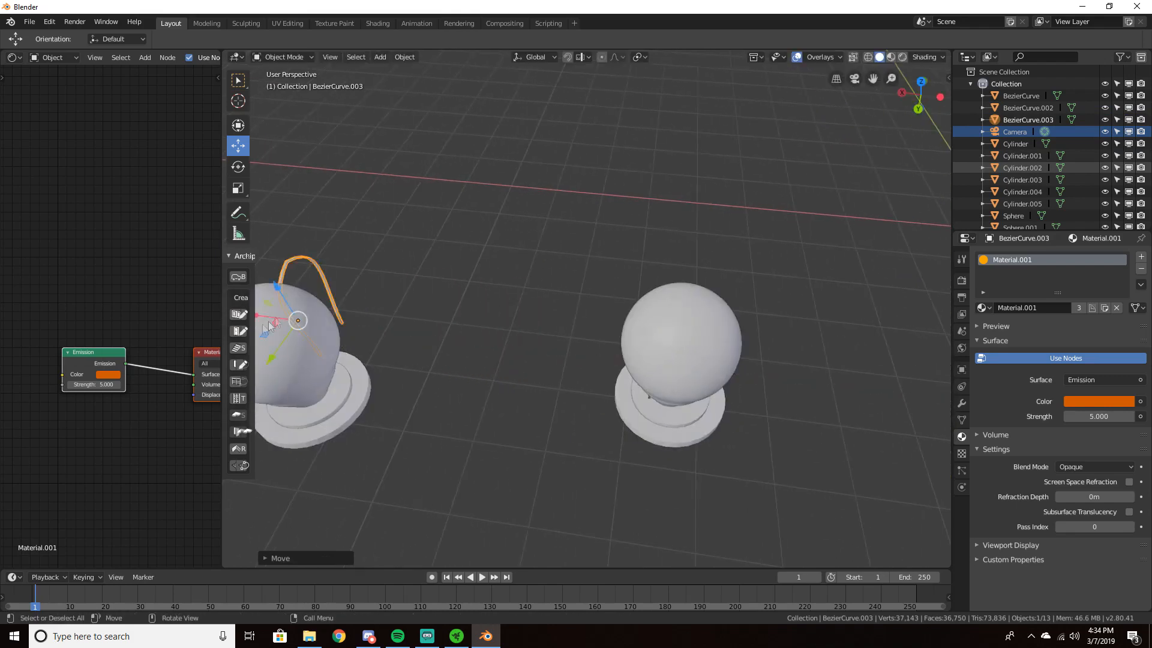
pyautogui.moveTo(264, 326); pyautogui.dragTo(909, 273, button='middle')
pyautogui.moveTo(447, 212); pyautogui.dragTo(410, 212)
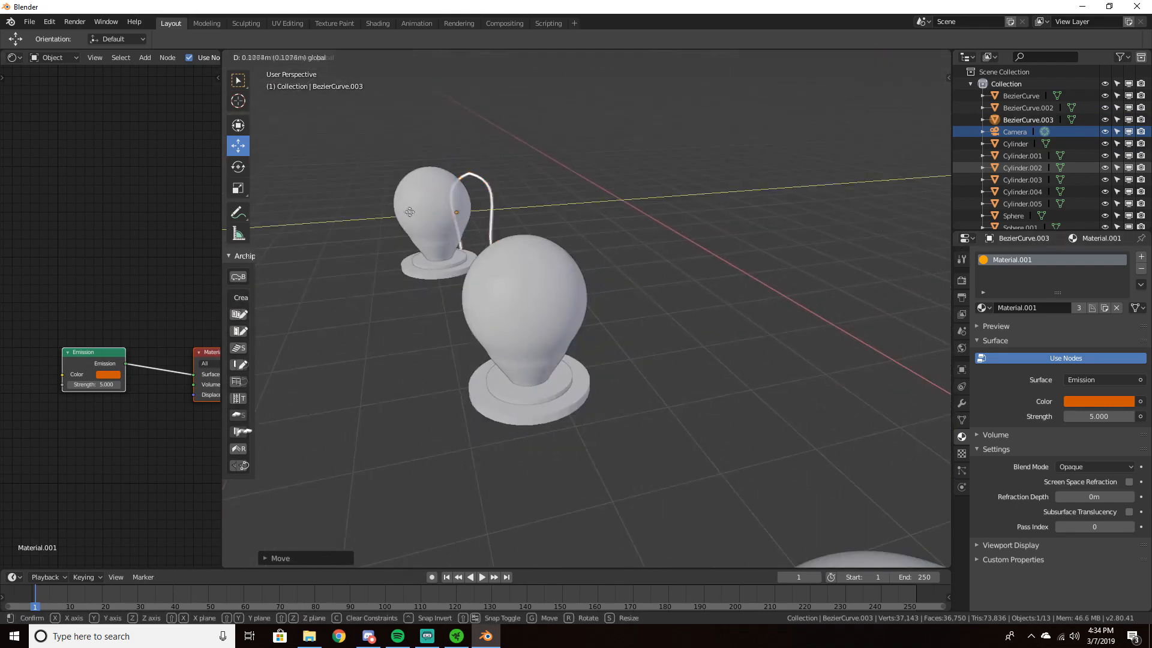
pyautogui.click(371, 211)
# Preview the three filaments in rendered shading from the camera view, then return to solid shading
pyautogui.press('KP_0')
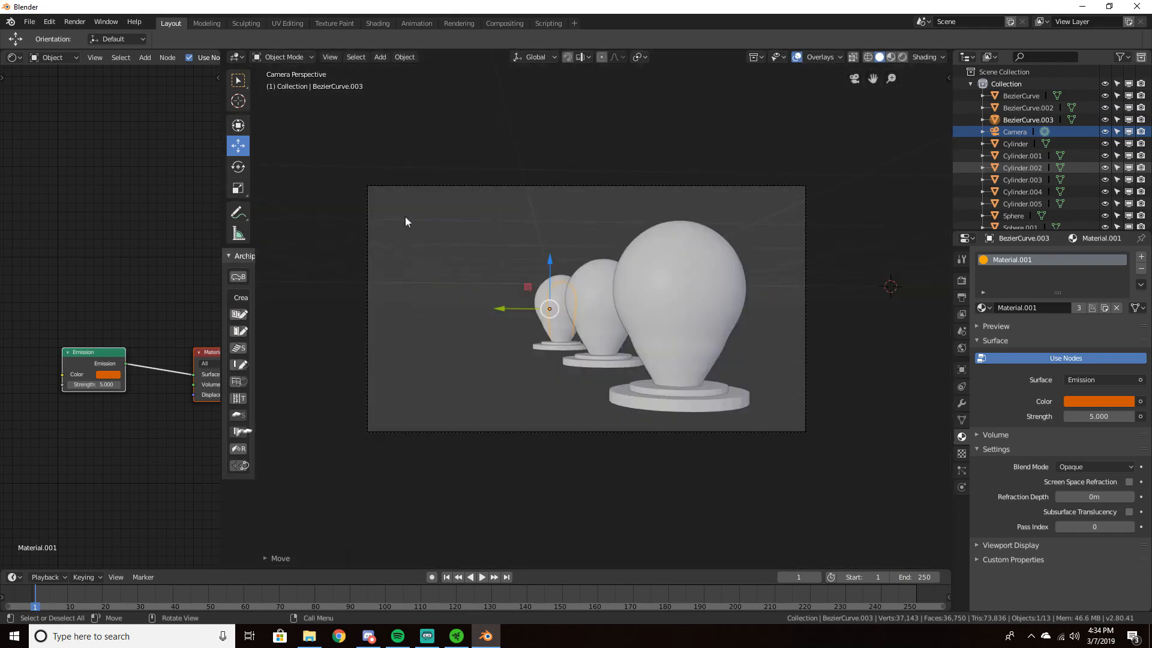
pyautogui.press('z')
pyautogui.click(578, 192)
pyautogui.click(577, 193)
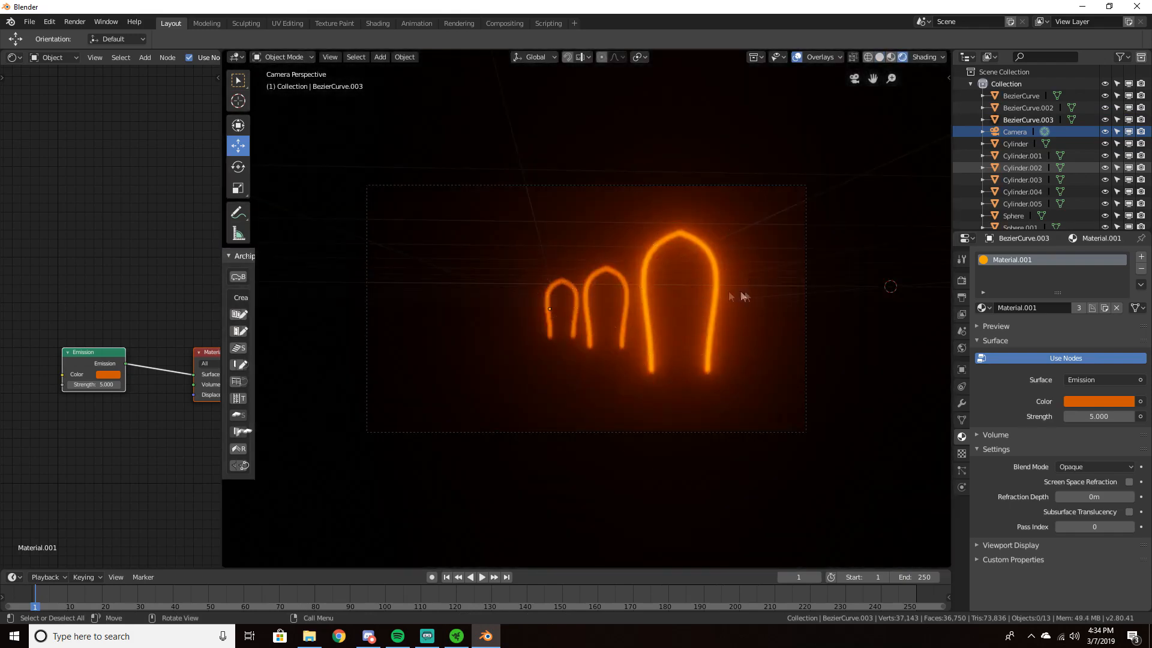
pyautogui.press('z')
pyautogui.click(765, 320)
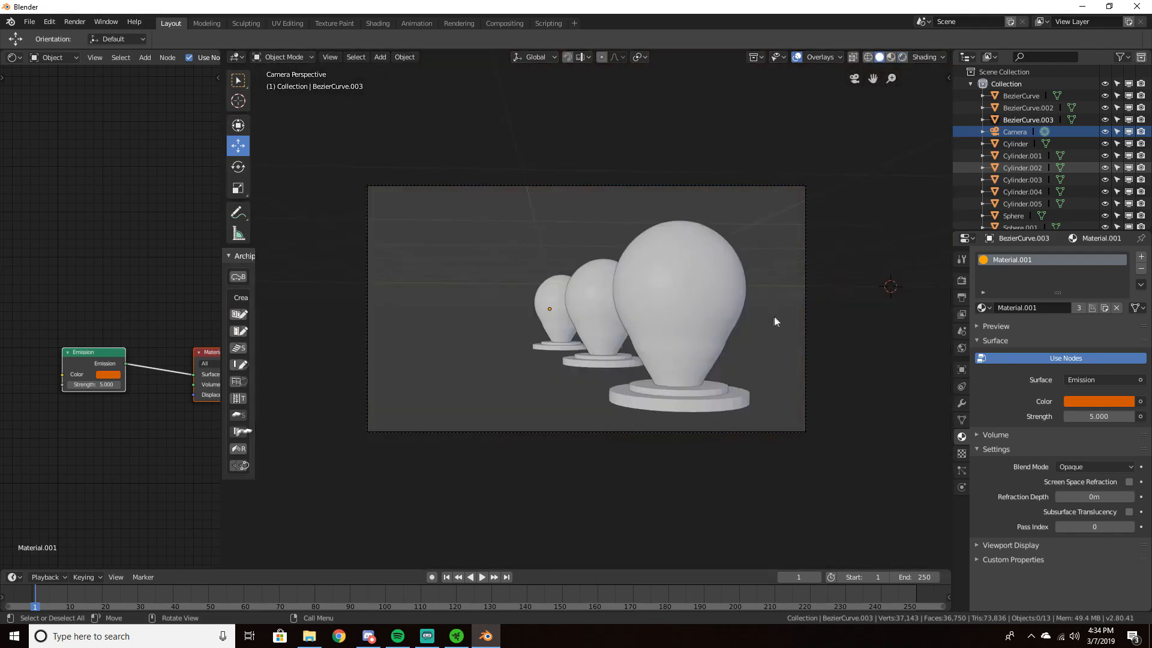
# Widen the node editor and create a new material for the front bulb's upper base disc
pyautogui.moveTo(772, 322)
pyautogui.mouseDown(button='middle')
pyautogui.moveTo(828, 345)
pyautogui.moveTo(735, 315)
pyautogui.moveTo(686, 321)
pyautogui.moveTo(830, 322)
pyautogui.moveTo(675, 336)
pyautogui.moveTo(714, 378)
pyautogui.moveTo(702, 382)
pyautogui.moveTo(853, 319)
pyautogui.moveTo(801, 303)
pyautogui.moveTo(665, 343)
pyautogui.moveTo(635, 314)
pyautogui.mouseUp(button='middle')
pyautogui.scroll(7, 660, 331)
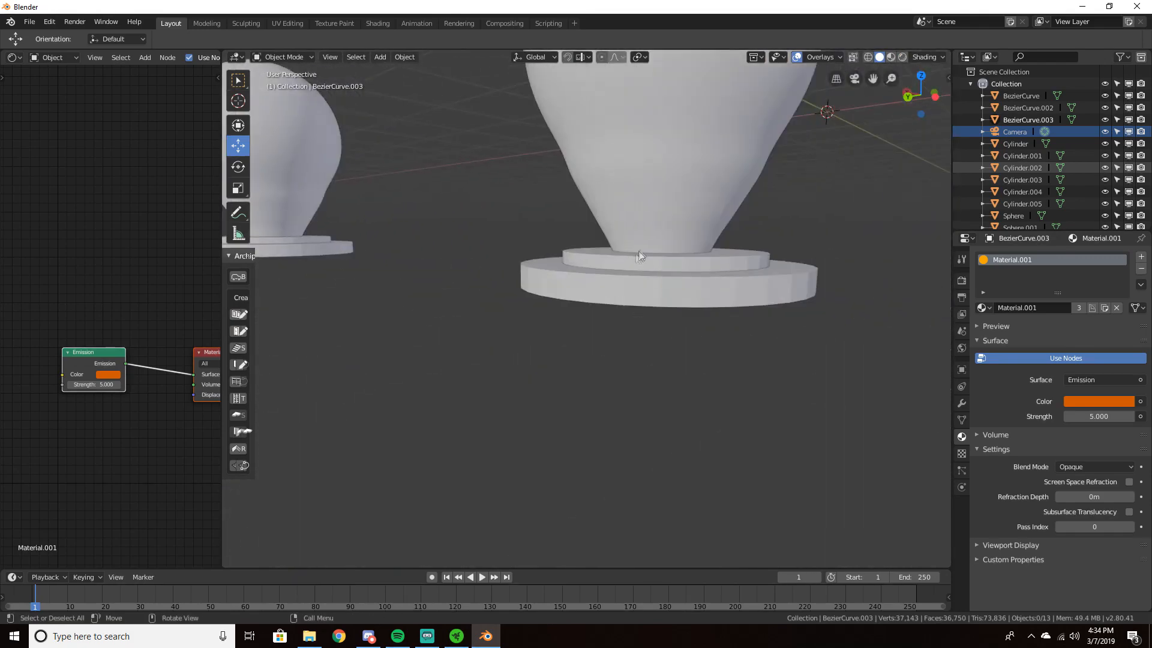
pyautogui.click(618, 272)
pyautogui.click(220, 154)
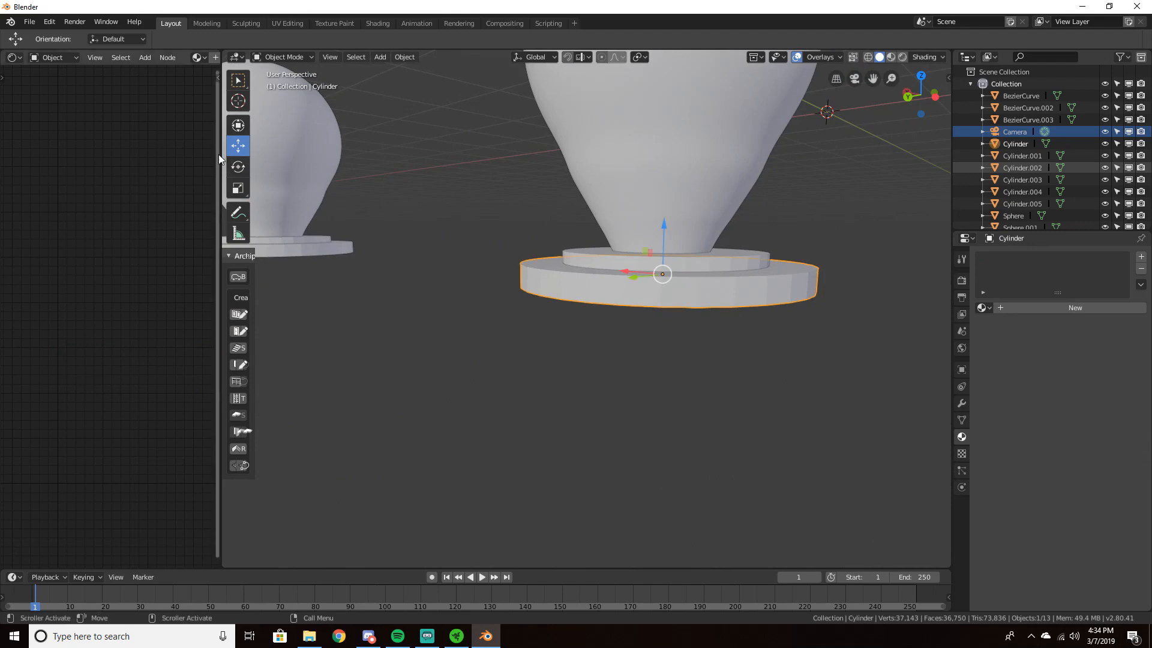
pyautogui.moveTo(222, 153); pyautogui.dragTo(602, 153)
pyautogui.click(772, 273)
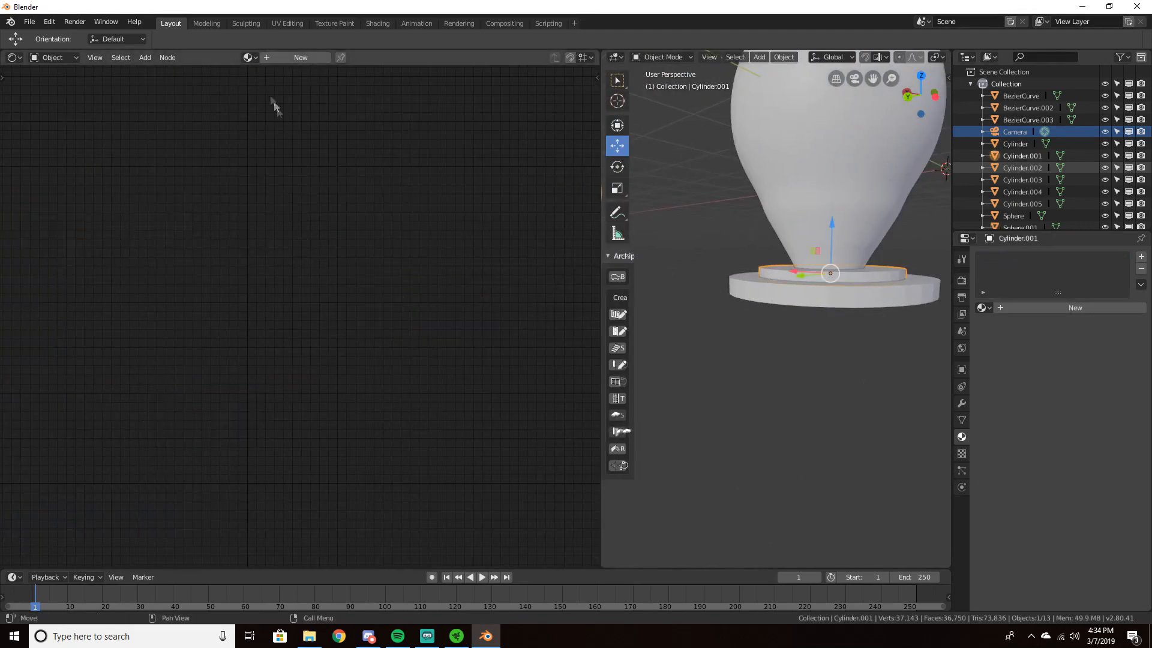
pyautogui.click(301, 57)
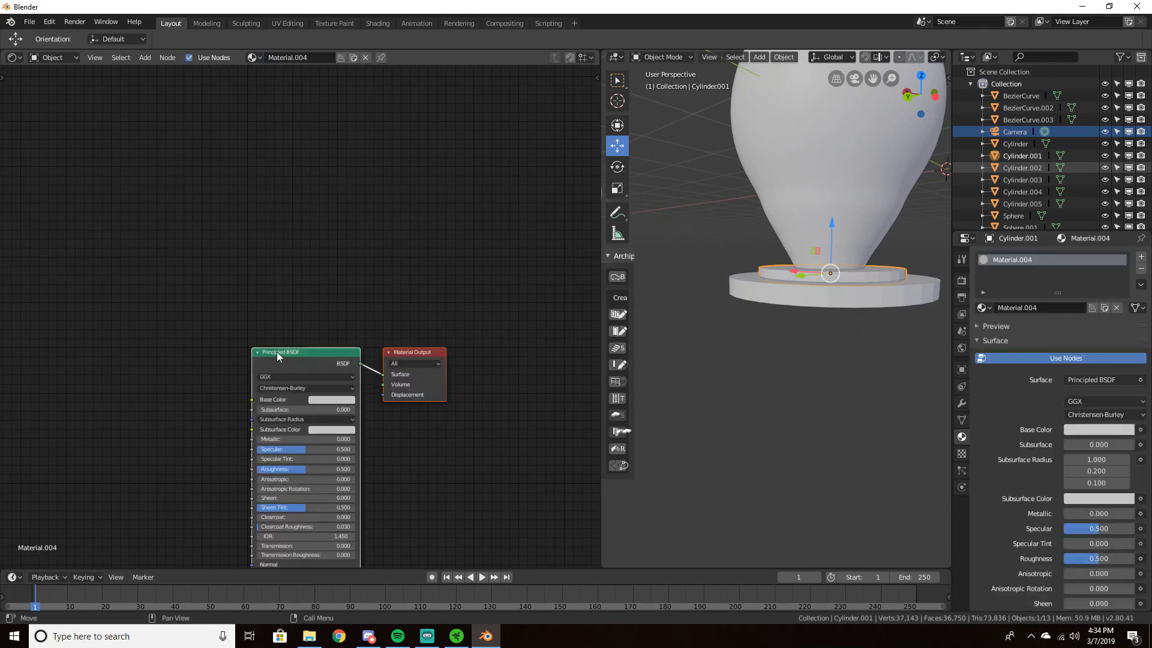
# Add a mapped image texture setup to the Principled BSDF's base color using Metal03_col.jpg from the metal3 folder
pyautogui.hotkey('ctrl', 't')
pyautogui.click(246, 461)
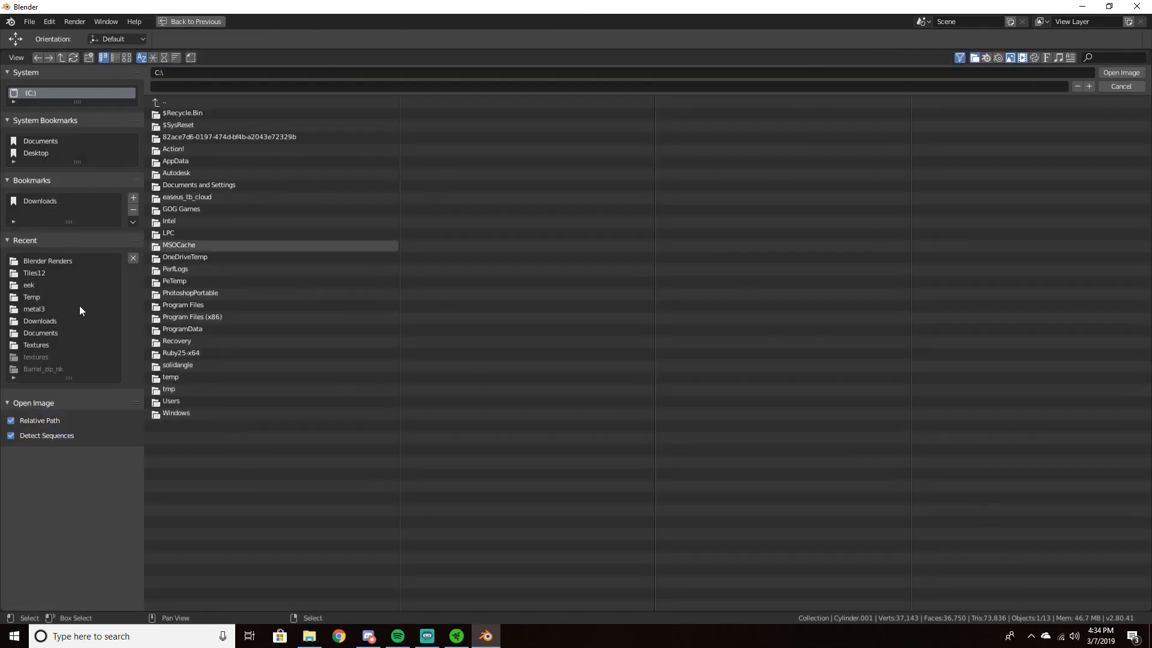
pyautogui.click(35, 309)
pyautogui.doubleClick(164, 116)
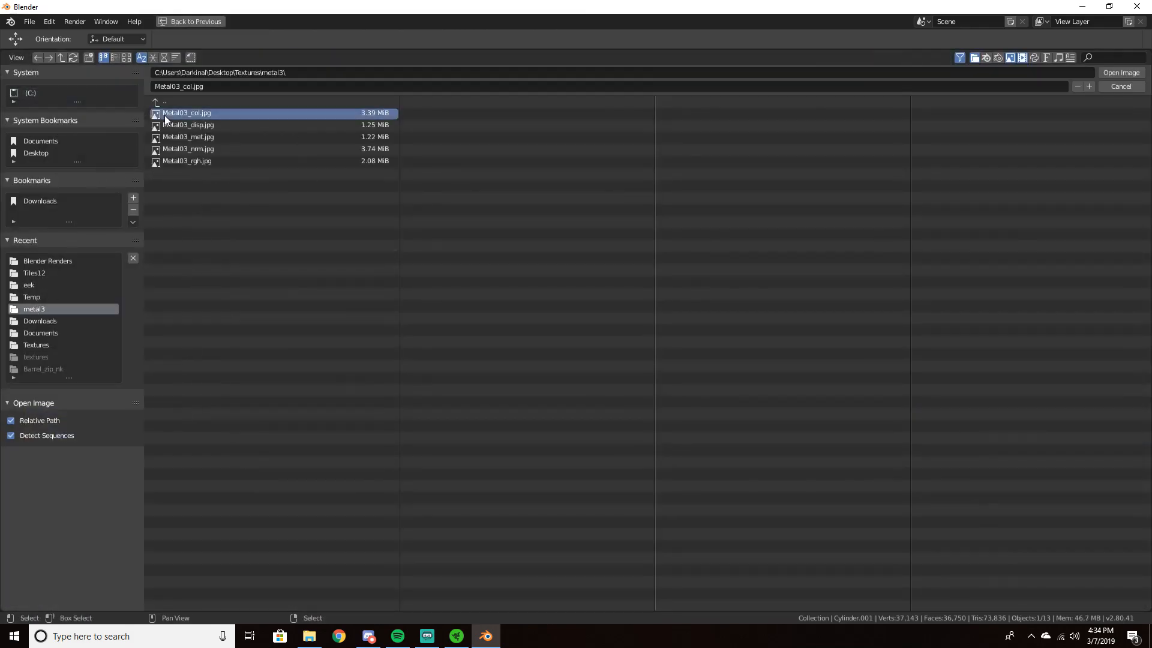
# Spread out the texture coordinate, mapping, image, Principled BSDF and output nodes to make room for more textures
pyautogui.scroll(-3, 183, 255)
pyautogui.moveTo(146, 269); pyautogui.dragTo(95, 162)
pyautogui.moveTo(228, 263); pyautogui.dragTo(191, 160)
pyautogui.moveTo(303, 275); pyautogui.dragTo(264, 186)
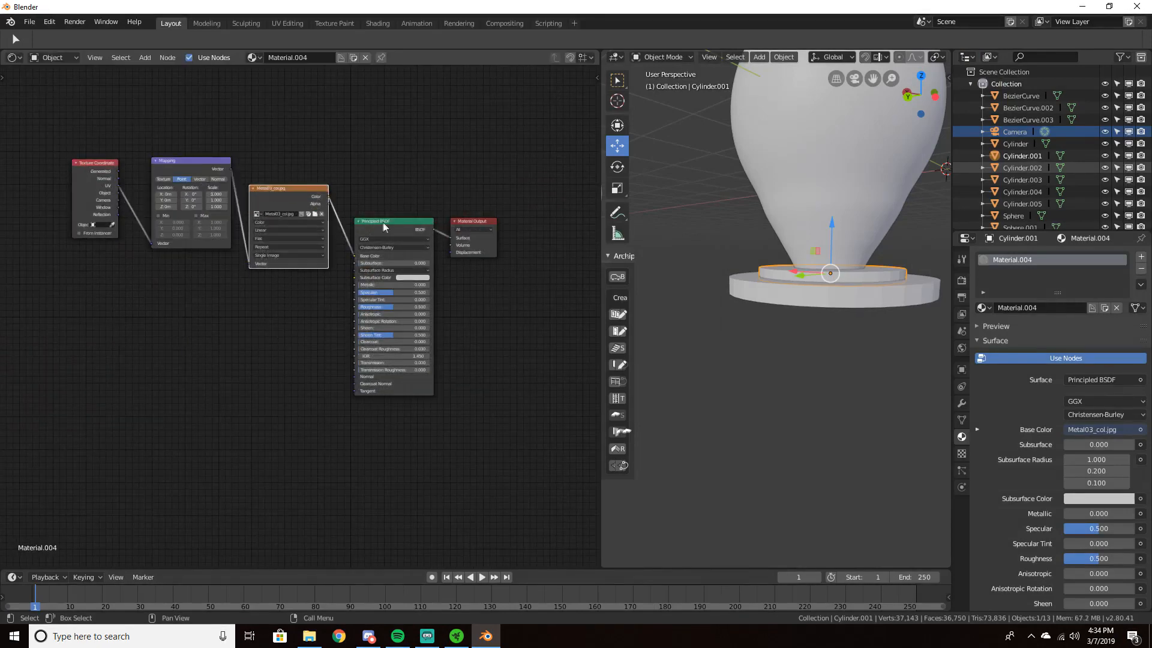
pyautogui.moveTo(383, 222); pyautogui.dragTo(386, 169)
pyautogui.moveTo(459, 222); pyautogui.dragTo(513, 180)
pyautogui.moveTo(408, 171); pyautogui.dragTo(421, 153)
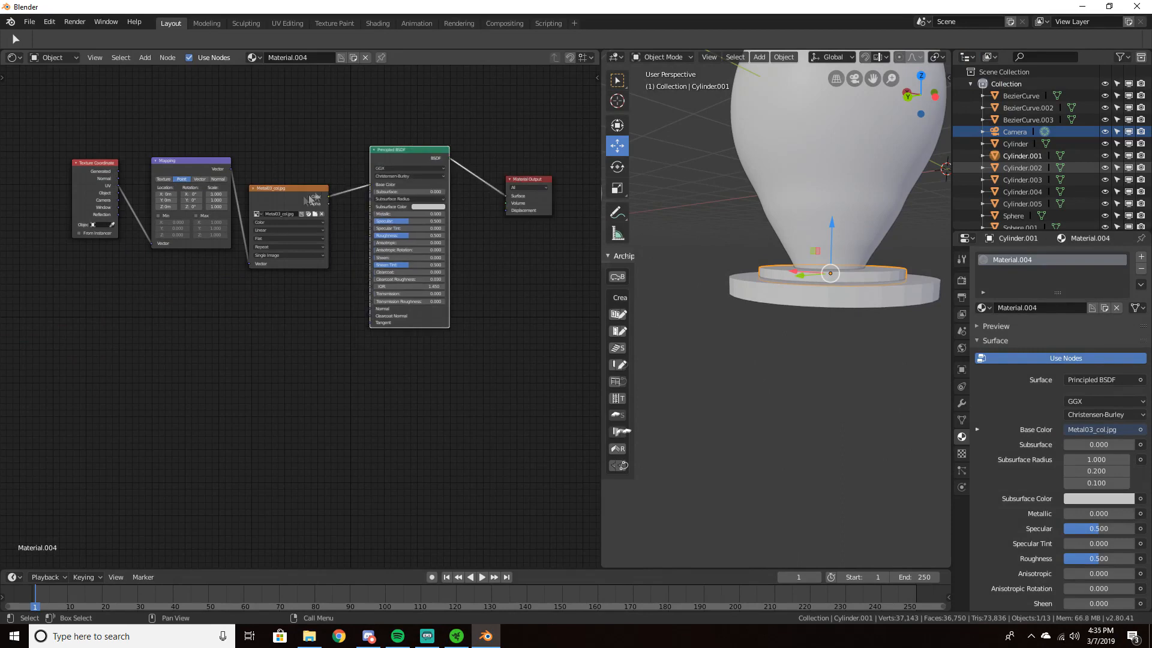
pyautogui.moveTo(286, 189); pyautogui.dragTo(303, 171)
# Duplicate the image texture, load Metal03_nrm.jpg as Non-Color Data, and feed it through a Normal Map node into the shader's Normal input
pyautogui.hotkey('shift', 'd')
pyautogui.click(261, 298)
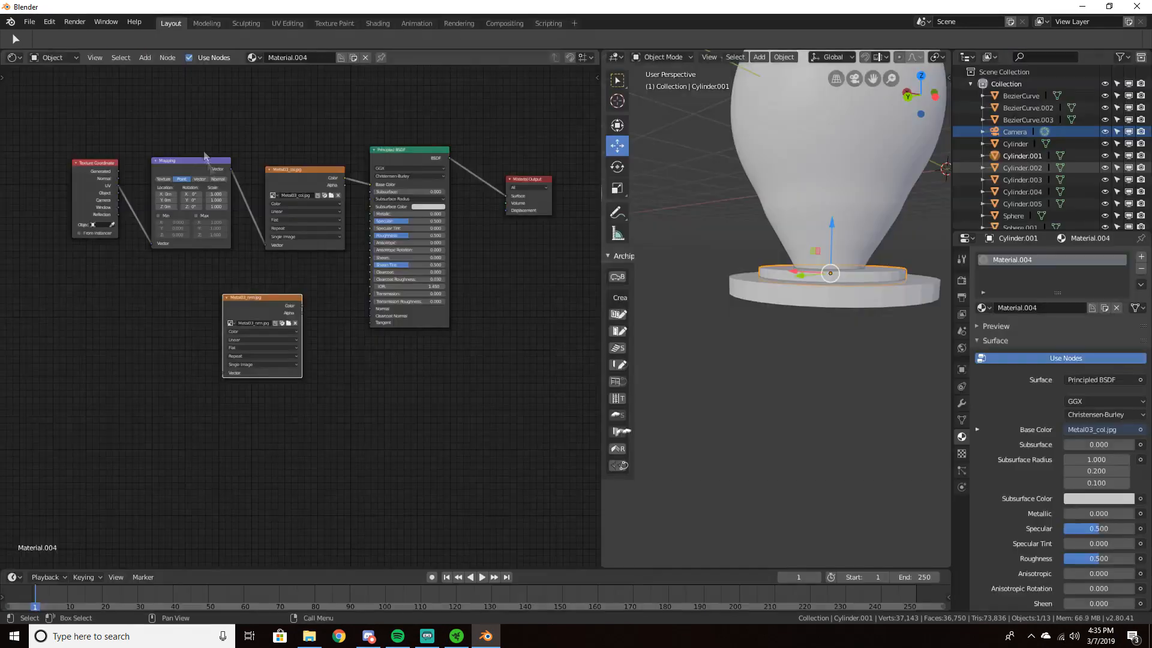
pyautogui.moveTo(264, 298); pyautogui.dragTo(131, 360)
pyautogui.hotkey('shift', 'a')
pyautogui.write('norm')
pyautogui.click(264, 390)
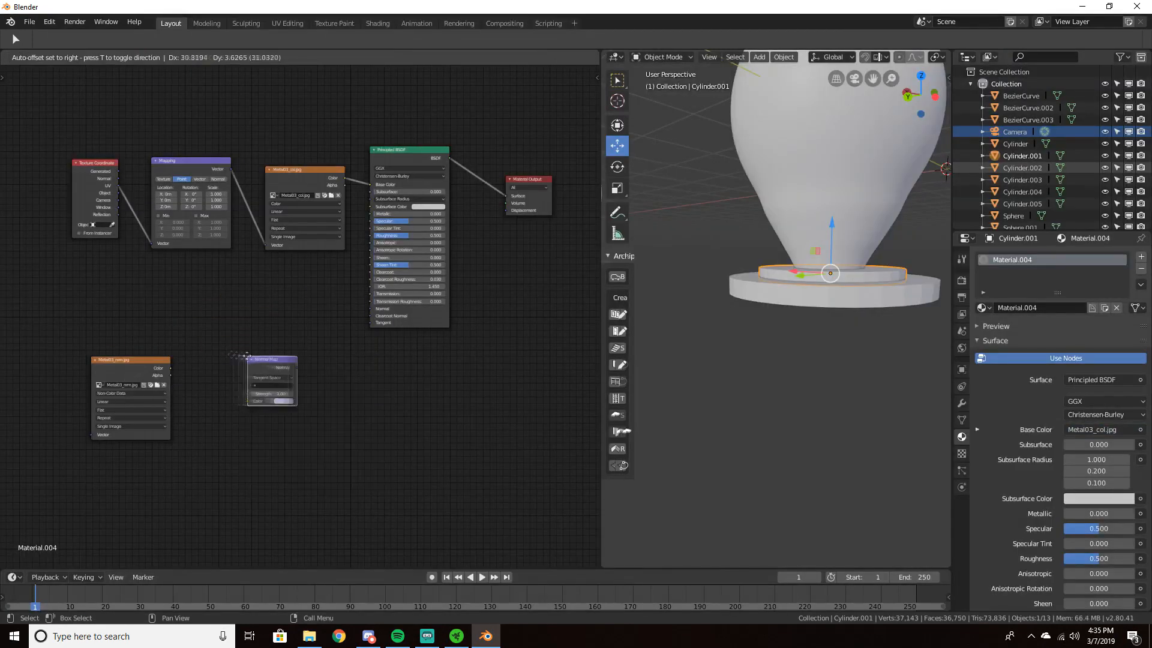
pyautogui.click(251, 382)
pyautogui.moveTo(380, 316); pyautogui.dragTo(409, 353, button='middle')
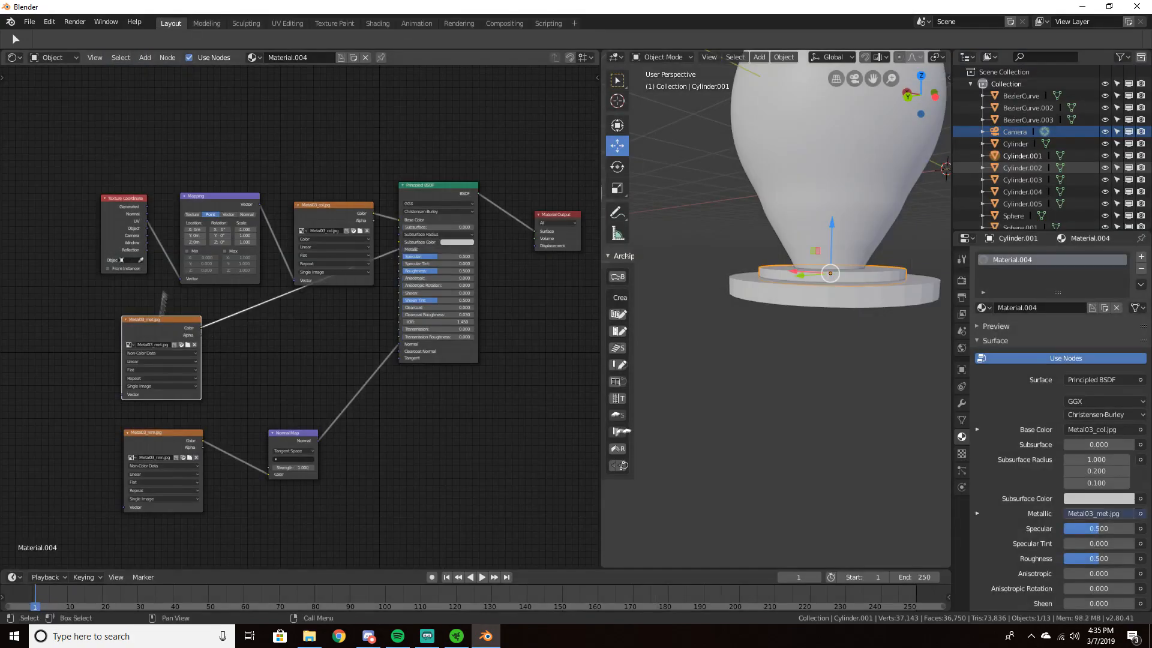
# Arrange the Metal03_met.jpg node feeding Metallic and connect a Metal03_rgh.jpg texture to the Principled BSDF's Roughness
pyautogui.moveTo(161, 319); pyautogui.dragTo(149, 284)
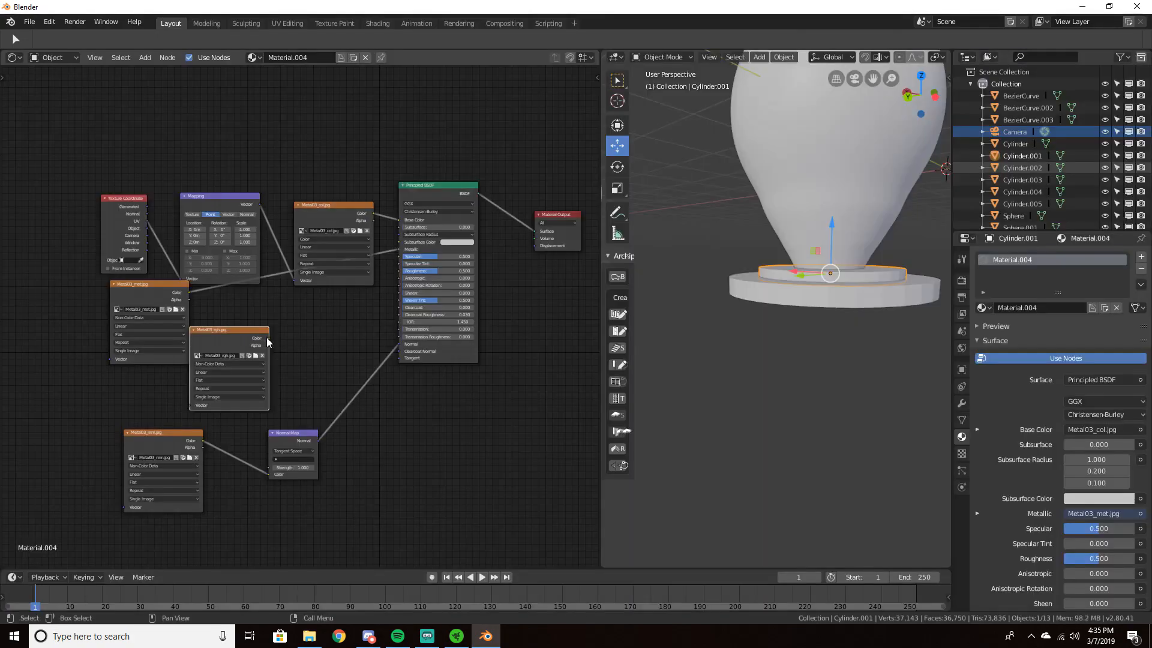
pyautogui.moveTo(268, 337); pyautogui.dragTo(399, 271)
pyautogui.hotkey('shift', 'd')
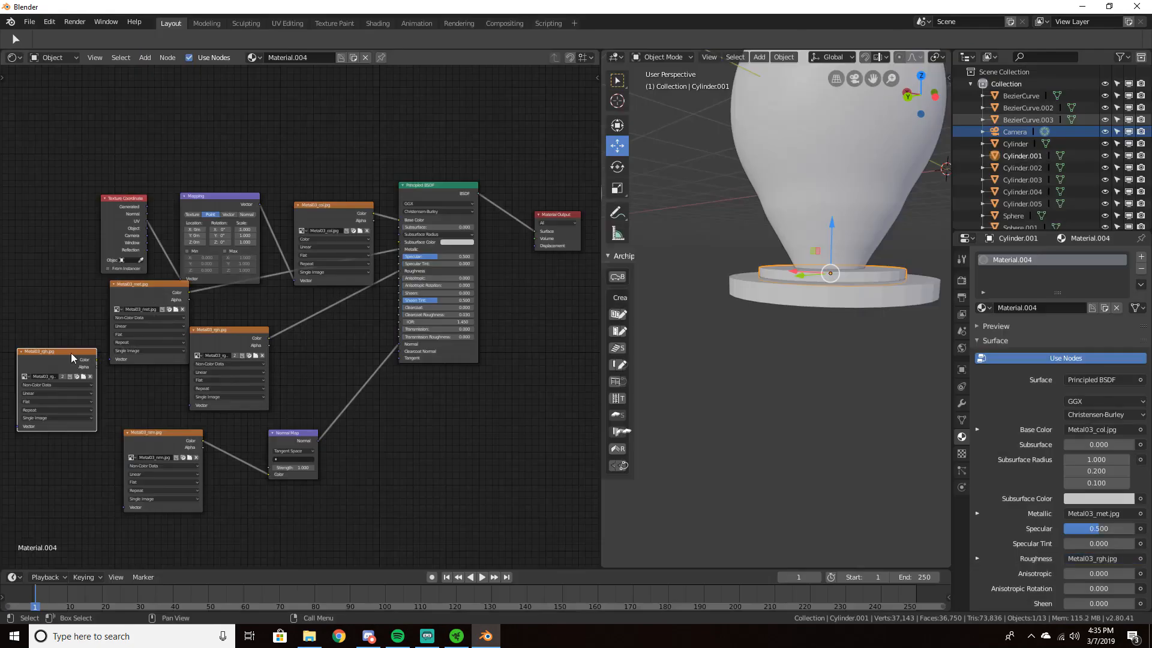
# Assign the existing Material.004 to the remaining base discs of all three bulbs
pyautogui.click(738, 289)
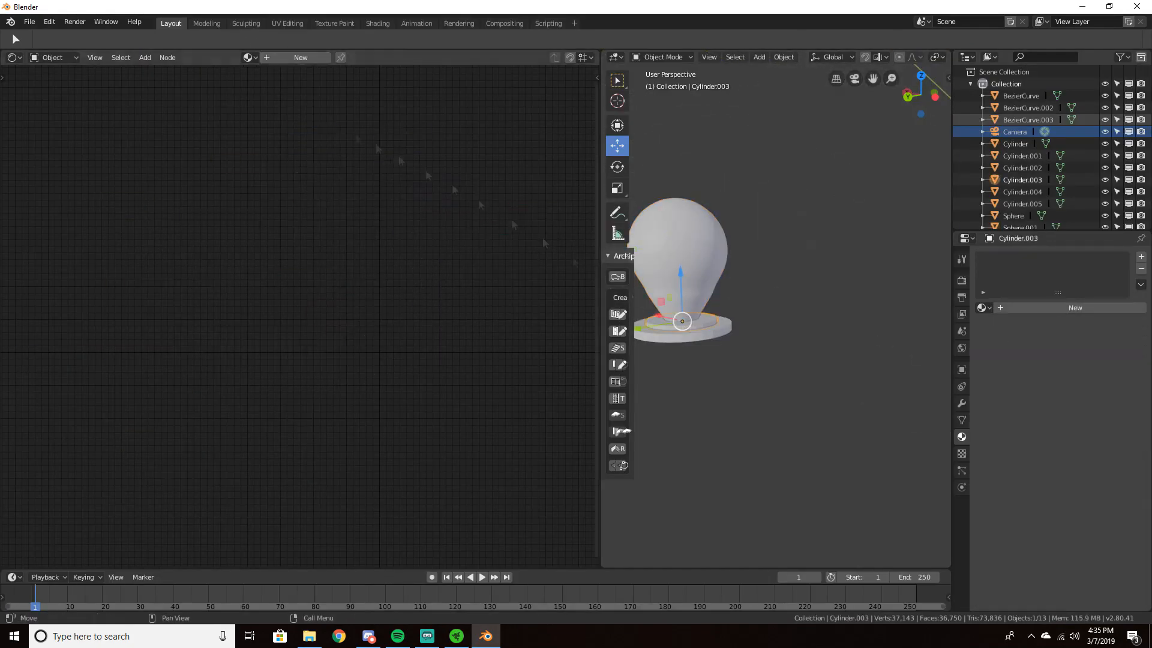
pyautogui.click(248, 57)
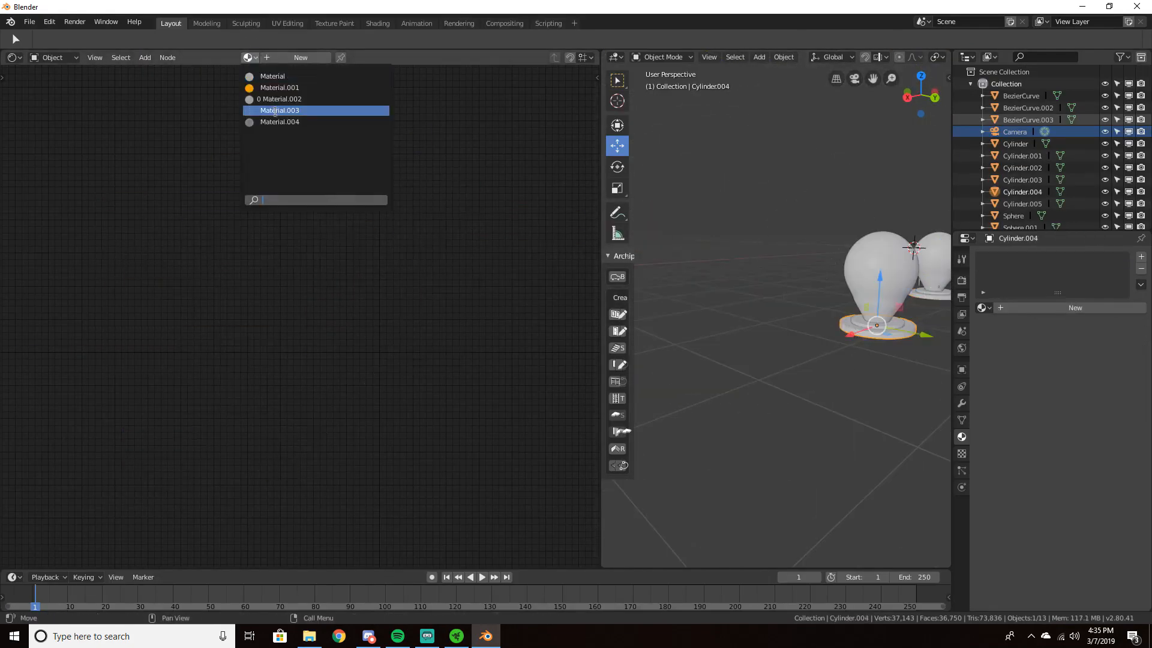
pyautogui.click(281, 122)
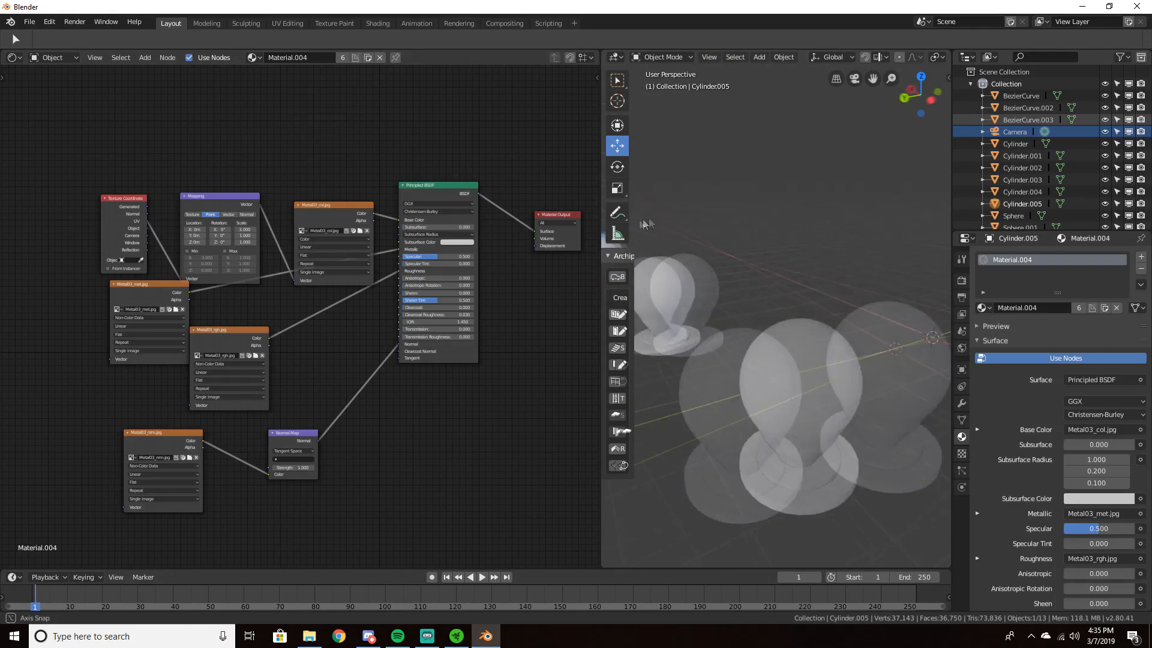
# Narrow the node editor to enlarge the 3D viewport, and select the front bulb's lower base disc
pyautogui.moveTo(645, 224); pyautogui.dragTo(603, 192, button='middle')
pyautogui.moveTo(599, 187); pyautogui.dragTo(386, 187)
pyautogui.moveTo(624, 324); pyautogui.dragTo(636, 348, button='middle')
pyautogui.click(695, 369)
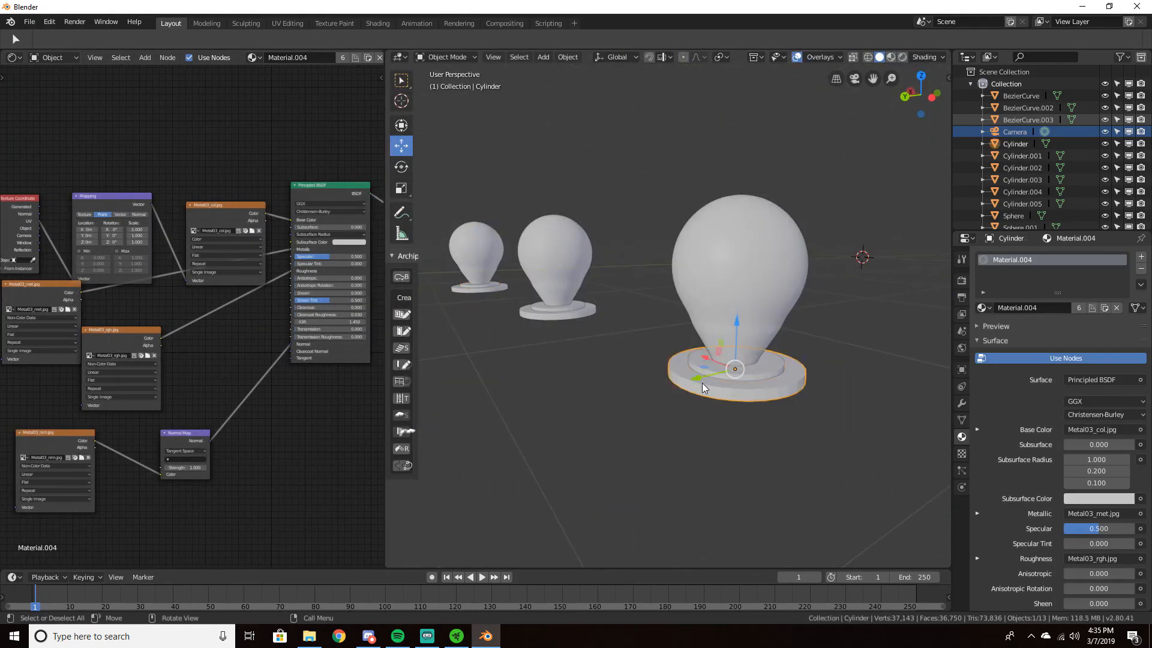
pyautogui.scroll(-5, 702, 383)
pyautogui.moveTo(385, 236); pyautogui.dragTo(142, 236)
pyautogui.moveTo(420, 264); pyautogui.dragTo(458, 289, button='middle')
pyautogui.scroll(1, 465, 309)
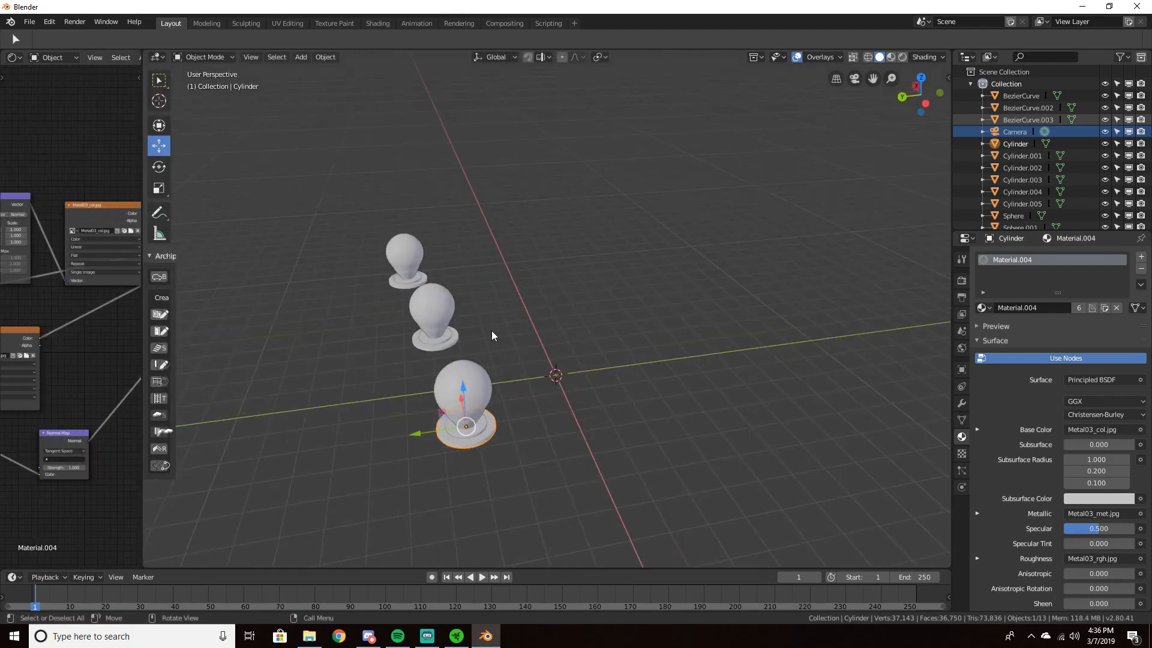
# Deselect everything and preview the scene in rendered shading from the camera view
pyautogui.press('a')
pyautogui.press('a')
pyautogui.moveTo(493, 334); pyautogui.dragTo(611, 259, button='middle')
pyautogui.press('KP_0')
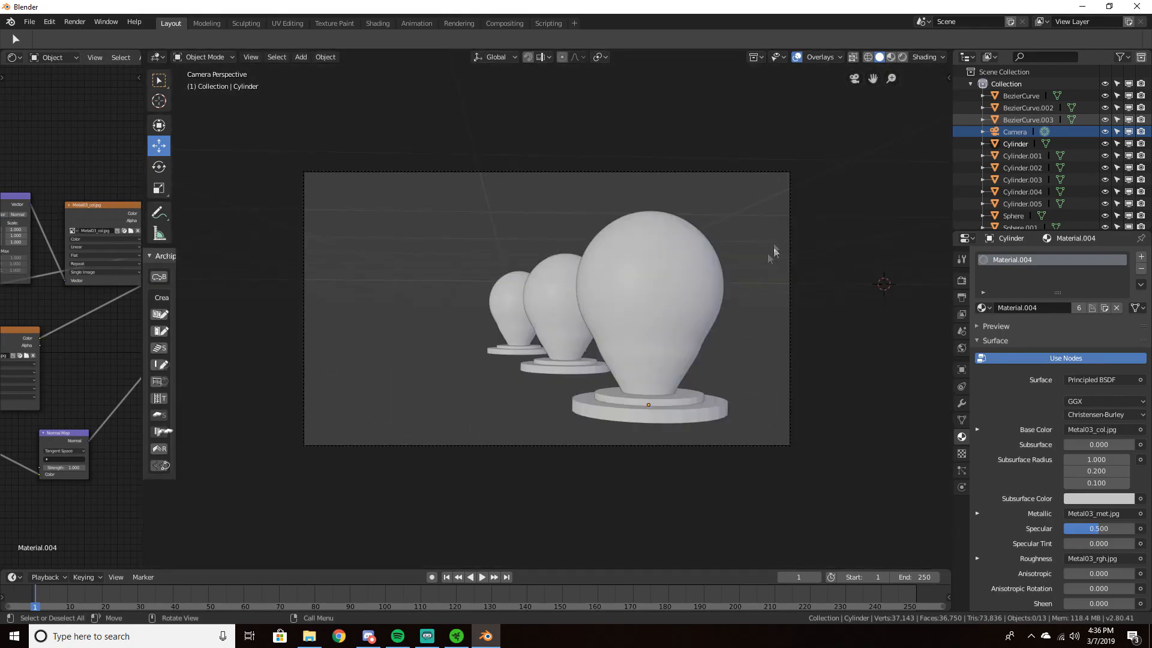
pyautogui.press('z')
pyautogui.click(645, 225)
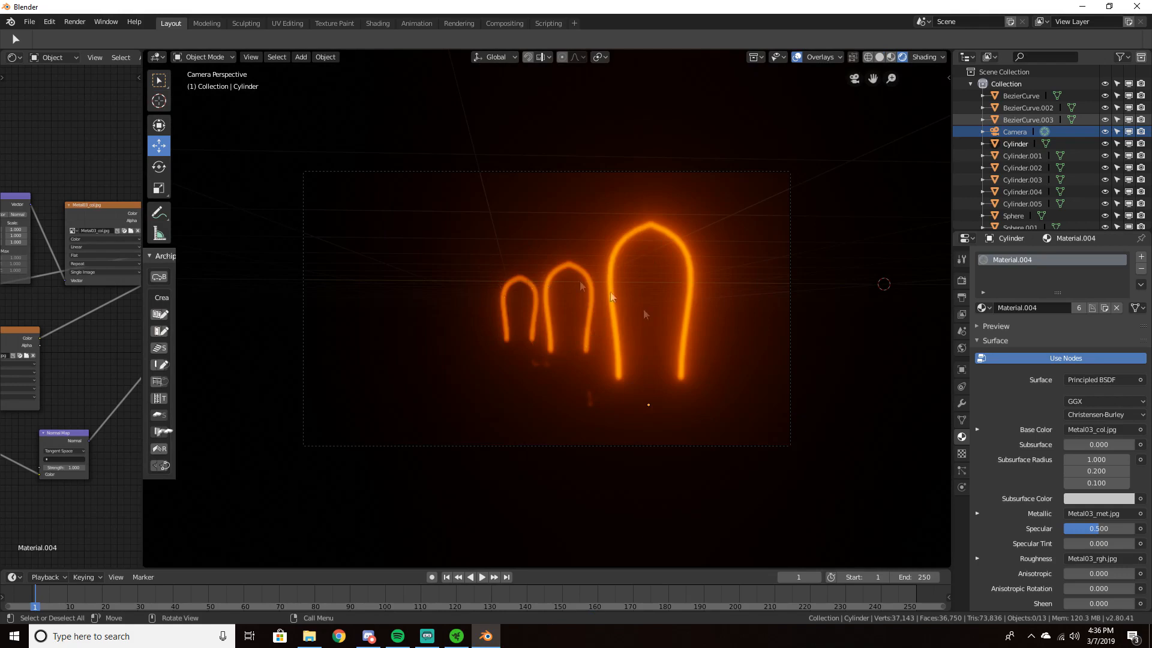
# Set the camera's depth of field to focus on the front bulb's glass object, Sphere
pyautogui.click(636, 280)
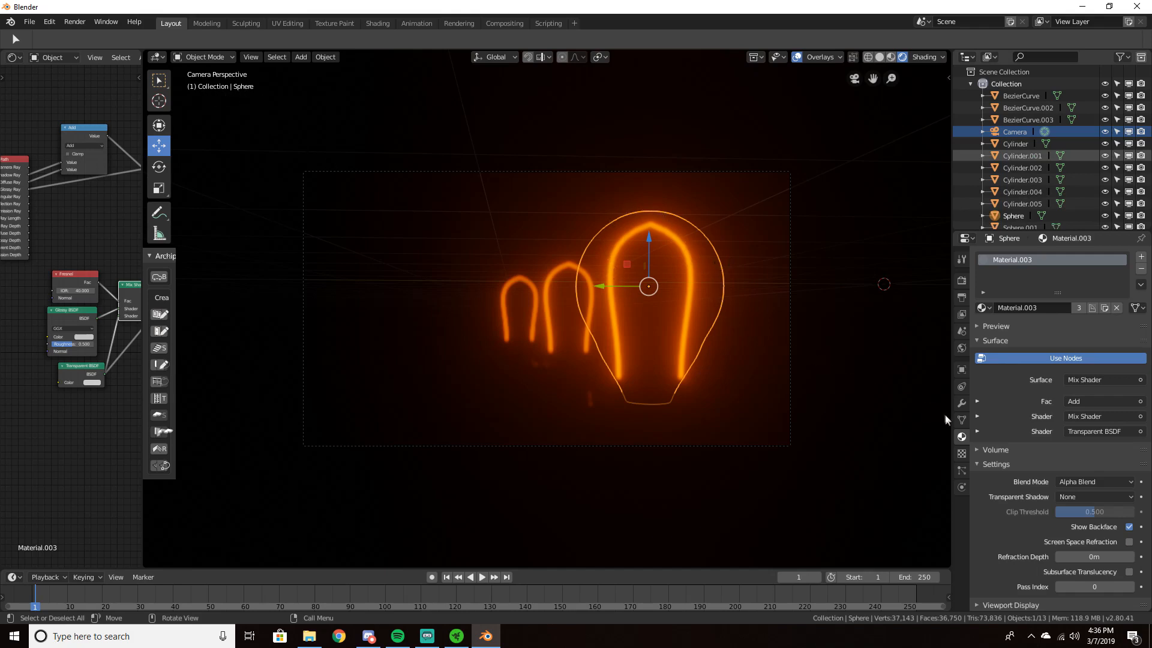
pyautogui.click(1007, 128)
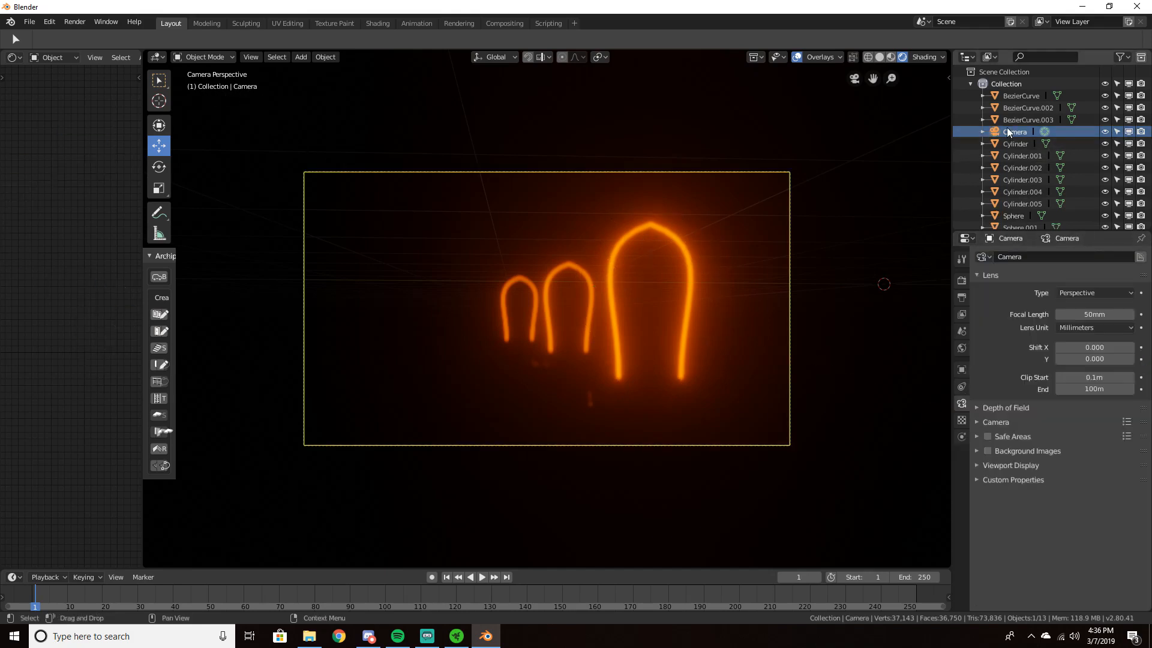
pyautogui.click(989, 408)
pyautogui.click(1080, 425)
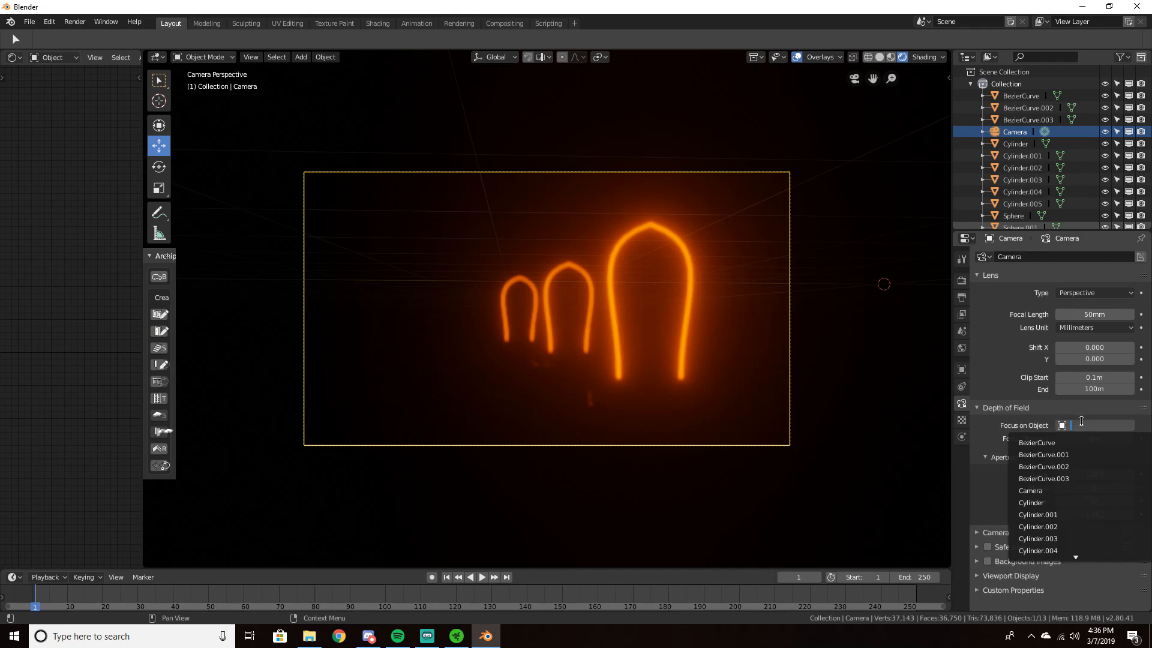
pyautogui.scroll(-13, 1062, 509)
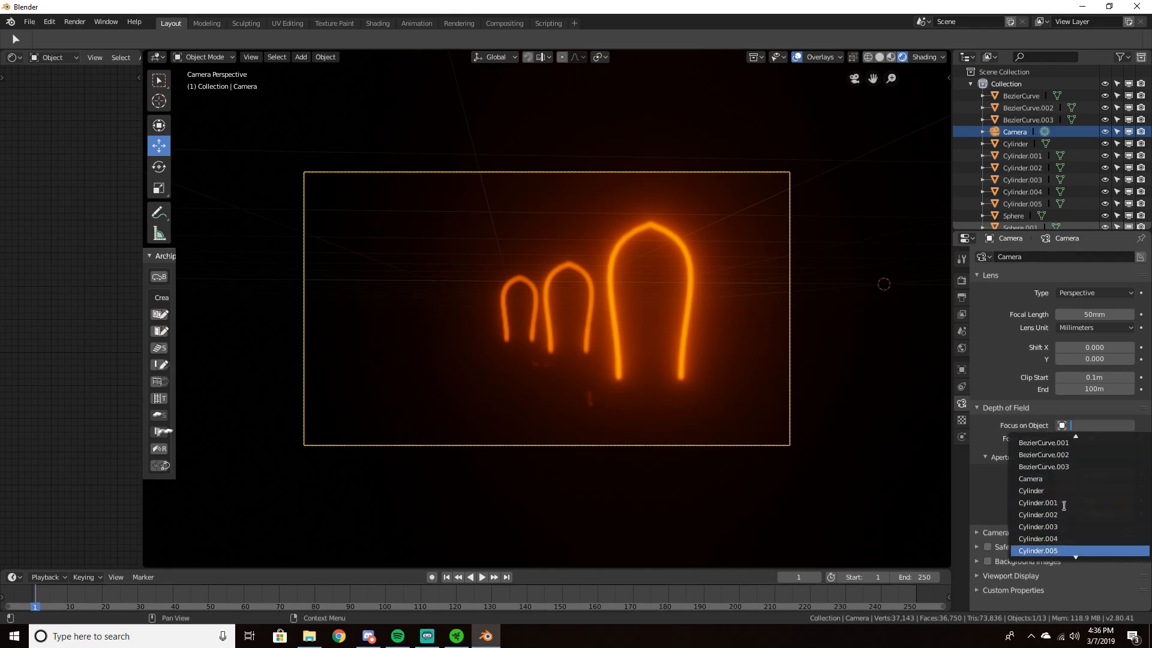
pyautogui.click(1039, 526)
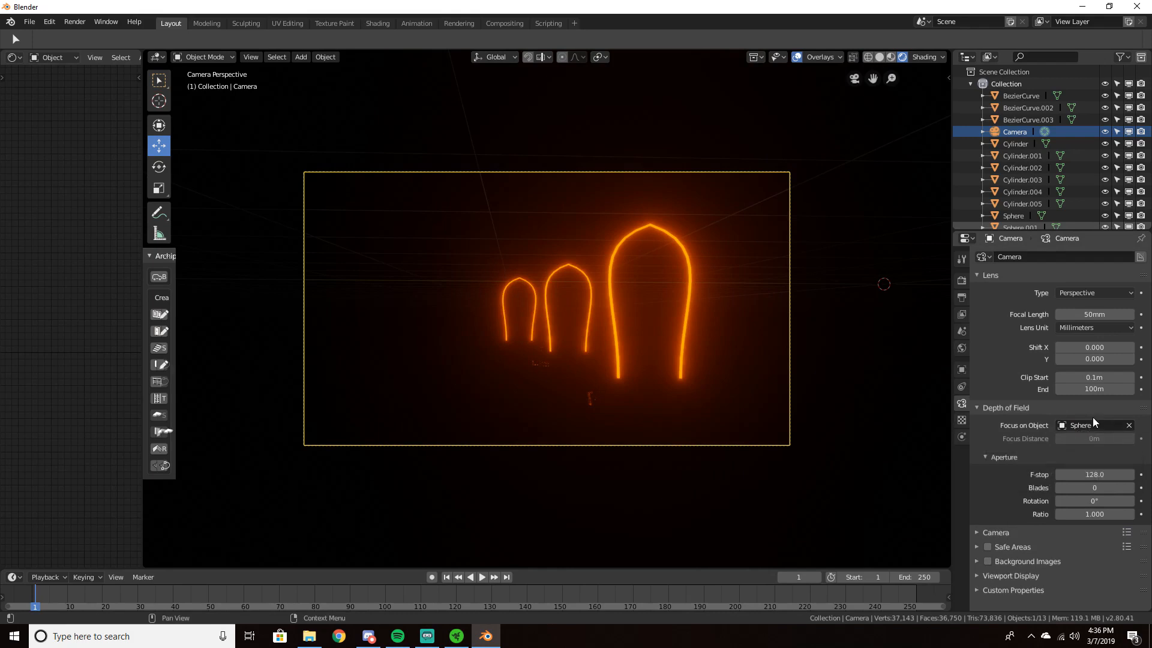
# Clear the camera's focus object, assign Sphere again, and inspect the filaments' sharpness up close
pyautogui.click(1128, 426)
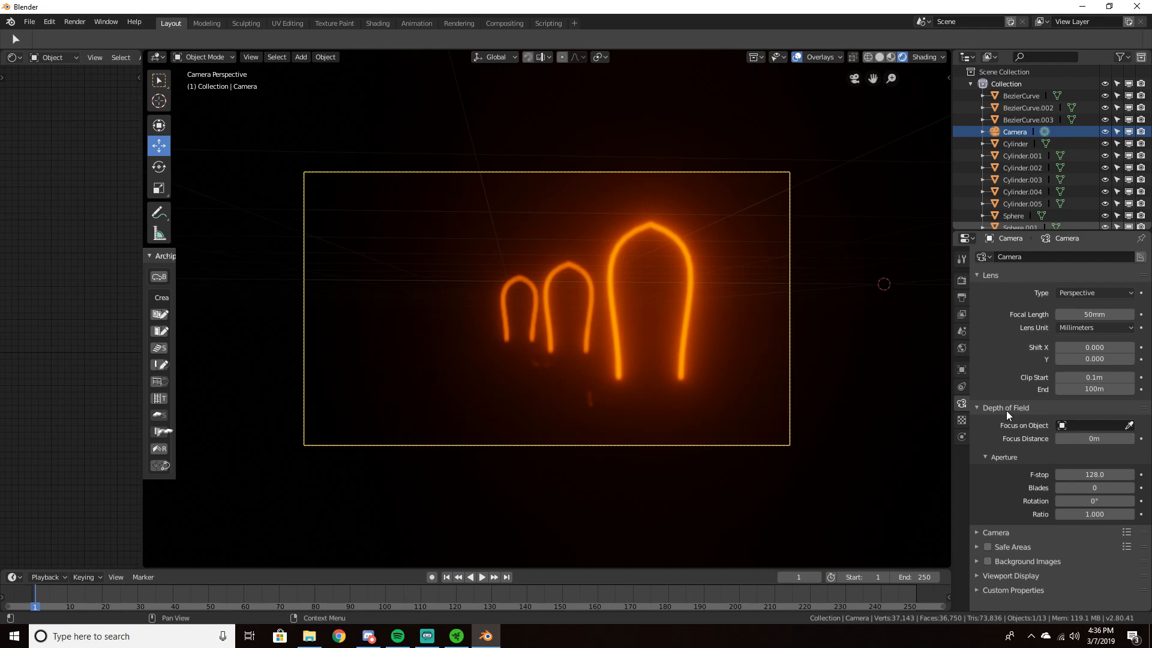
pyautogui.click(1073, 427)
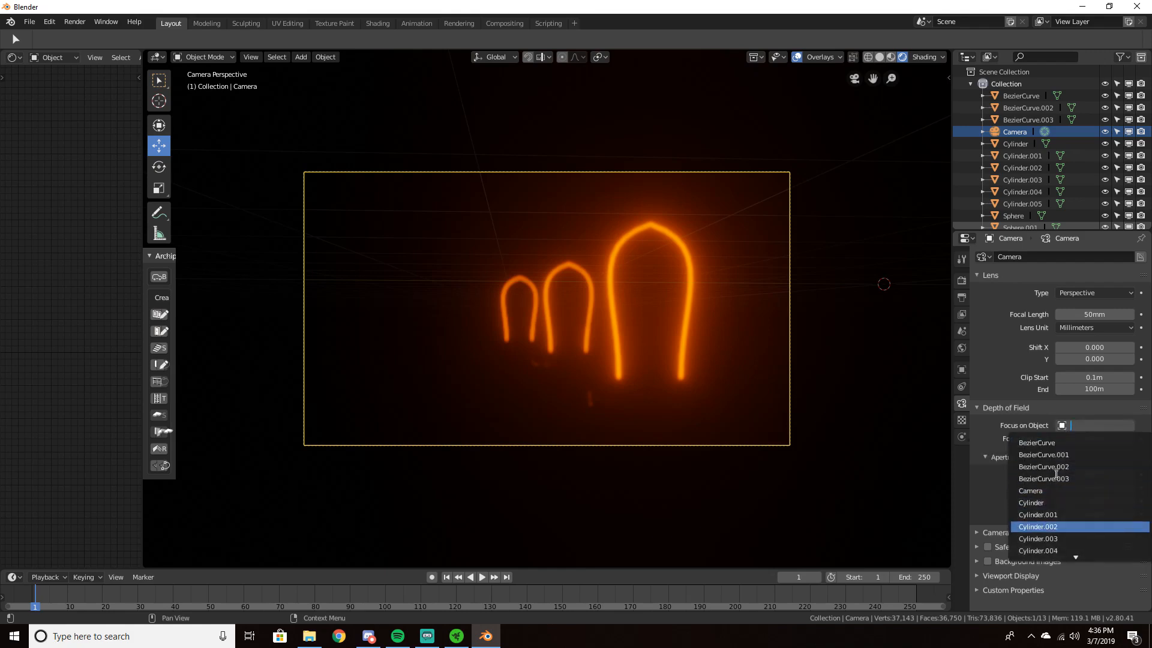
pyautogui.scroll(-4, 1056, 550)
pyautogui.click(1057, 528)
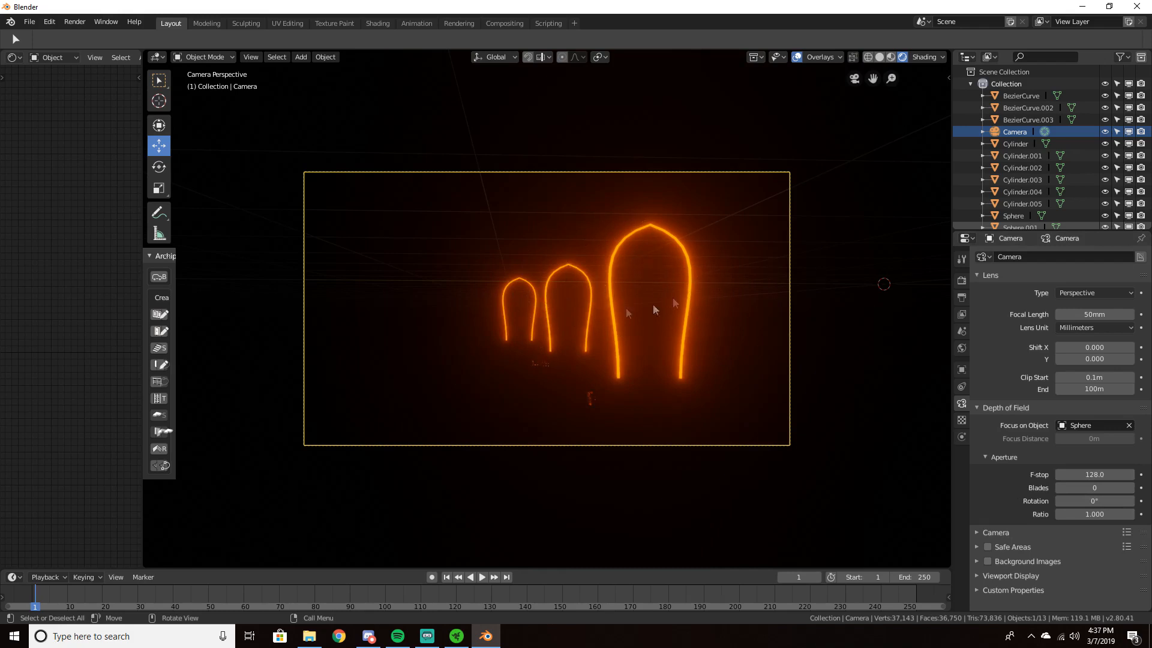
pyautogui.scroll(5, 553, 319)
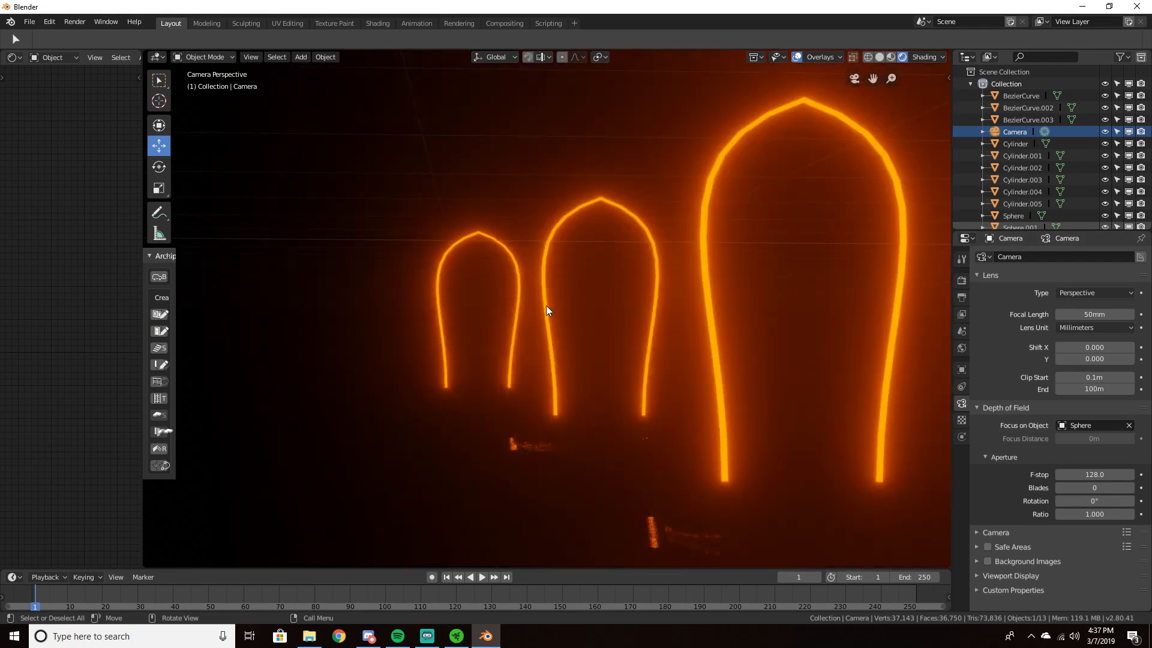
pyautogui.scroll(-5, 772, 411)
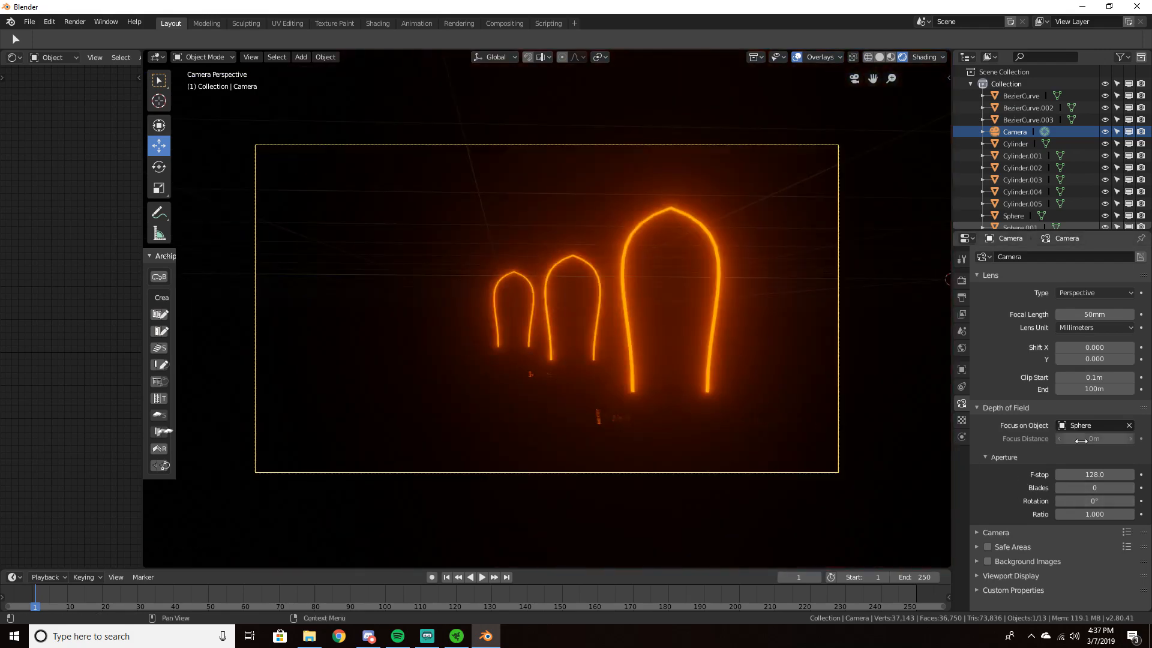
# Clear the camera's depth of field focus object and turn on the Limits display for the camera
pyautogui.click(1077, 425)
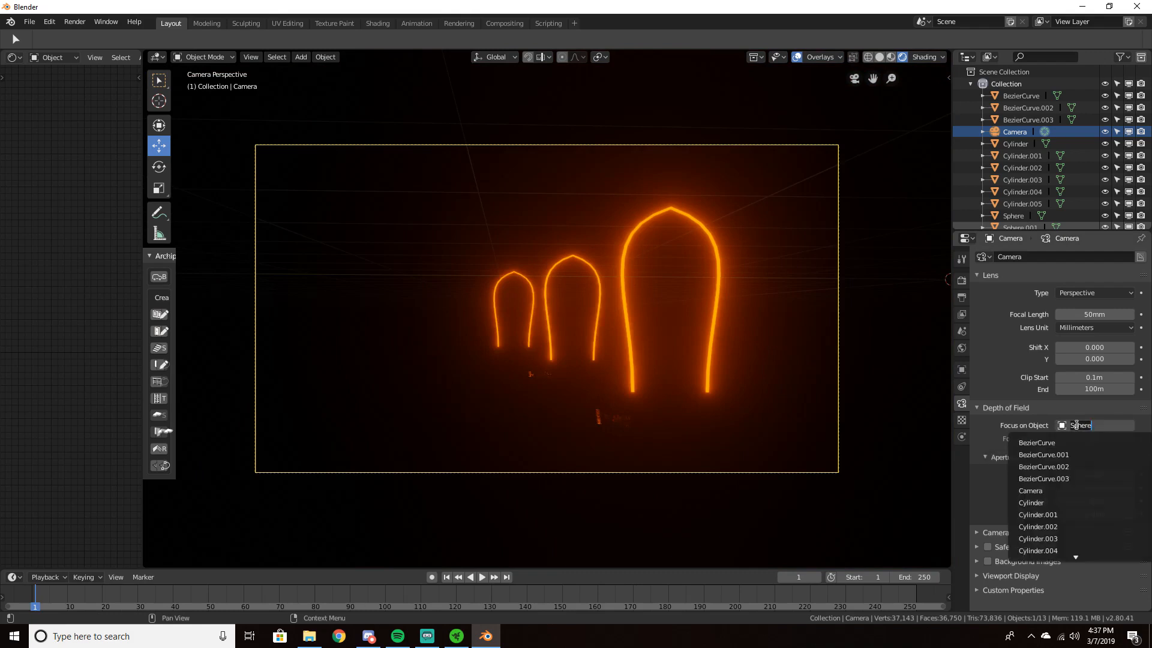
pyautogui.click(1073, 415)
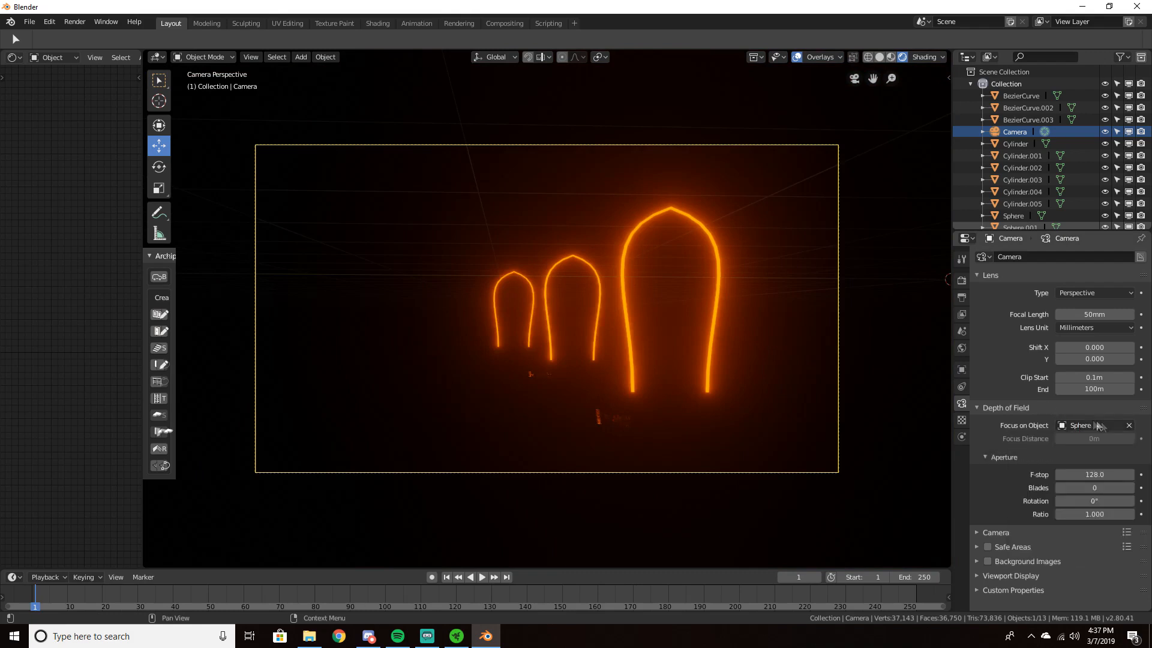
pyautogui.click(1130, 426)
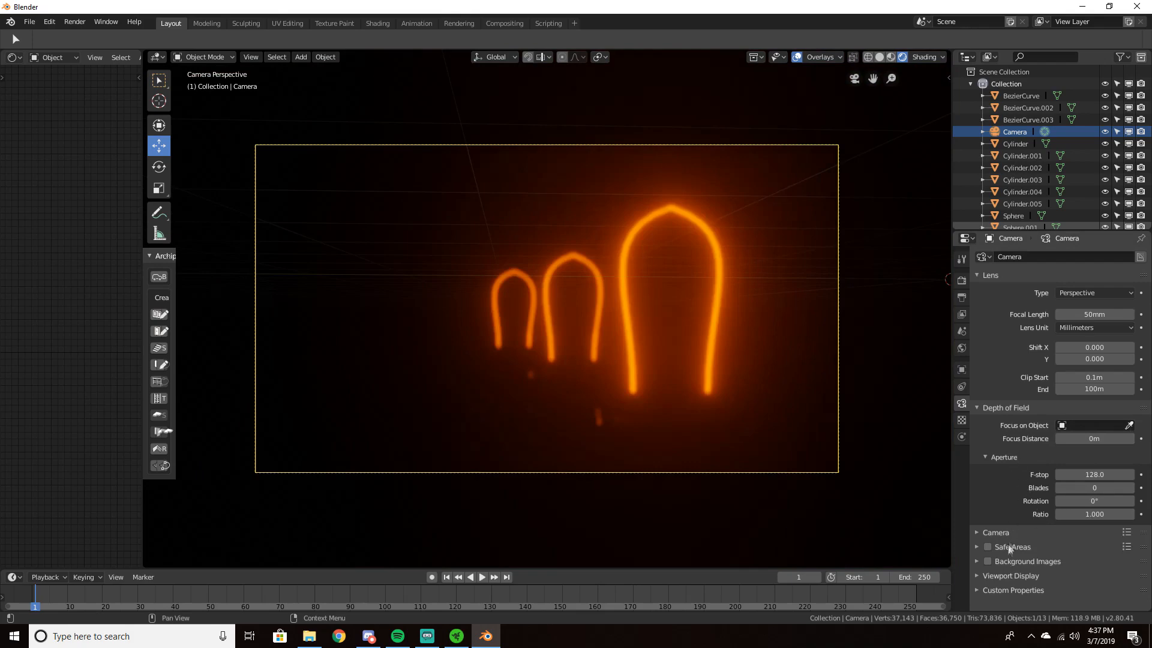
pyautogui.click(1010, 576)
pyautogui.scroll(-4, 1006, 575)
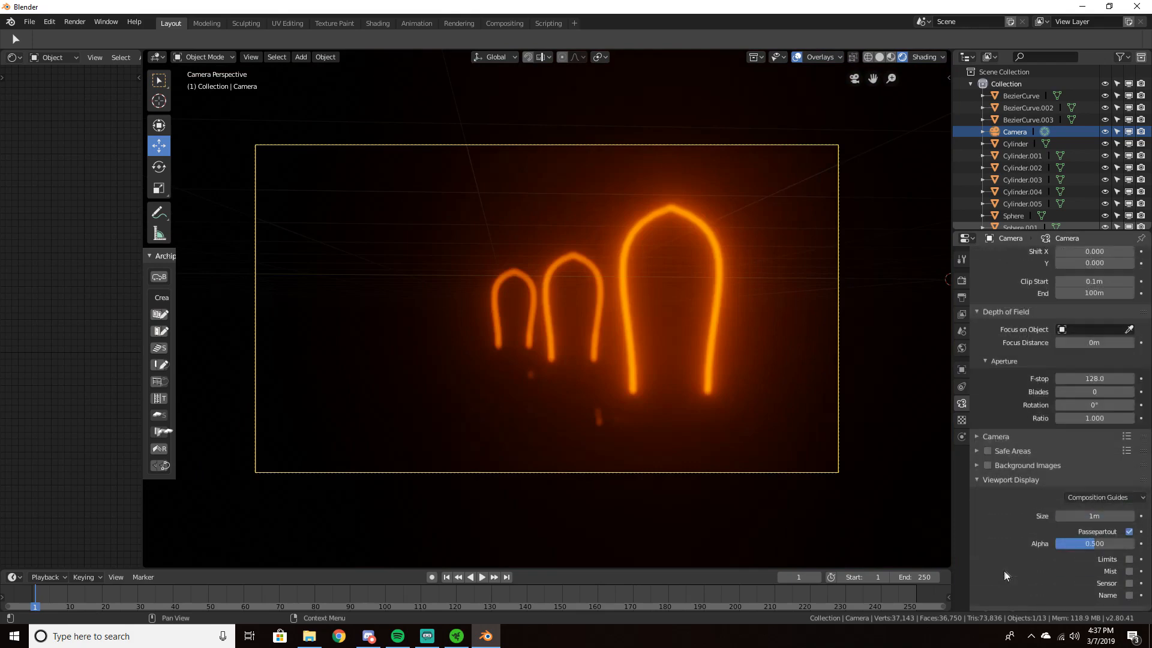
pyautogui.click(1129, 559)
# Set the camera's focus distance to 8.7 m, lining up the focus marker with the front bulb in solid shading
pyautogui.moveTo(864, 480); pyautogui.dragTo(648, 435, button='middle')
pyautogui.scroll(4, 519, 437)
pyautogui.moveTo(418, 401); pyautogui.dragTo(539, 412, button='middle')
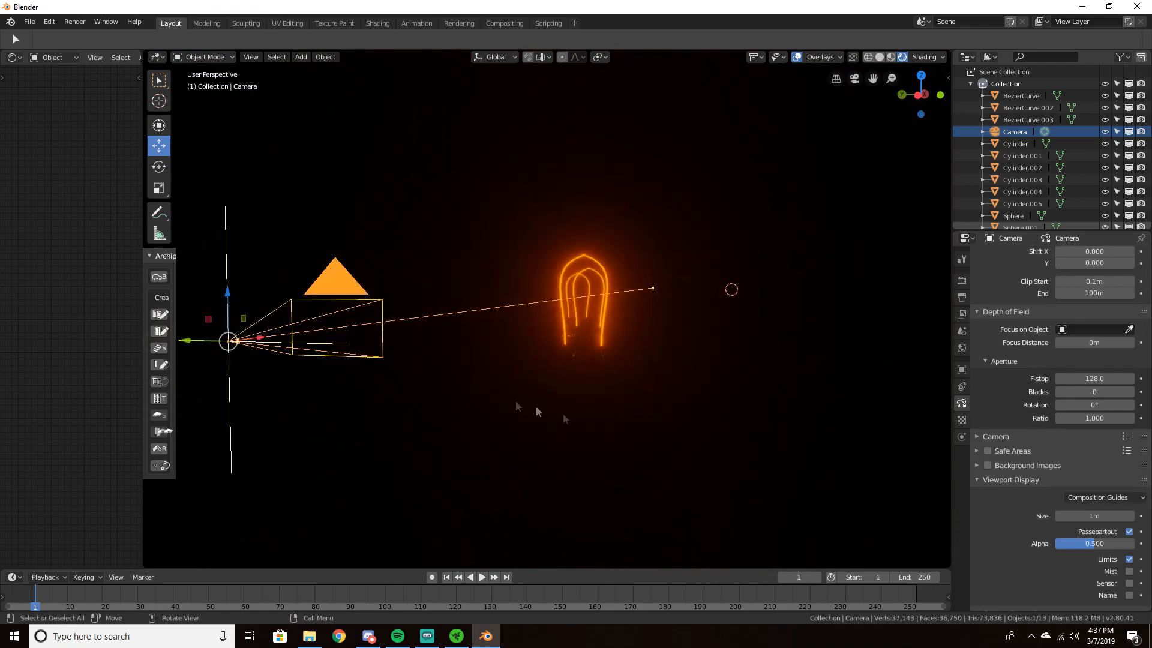
pyautogui.moveTo(1080, 343); pyautogui.dragTo(1133, 342)
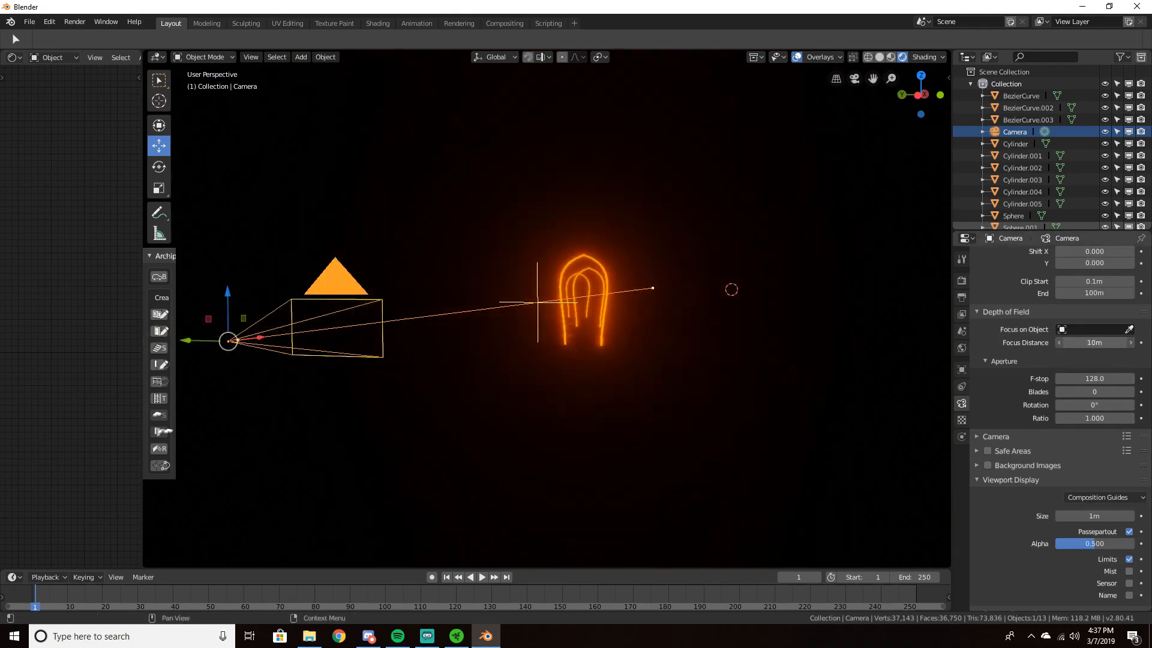
pyautogui.moveTo(597, 312); pyautogui.dragTo(520, 355, button='middle')
pyautogui.press('z')
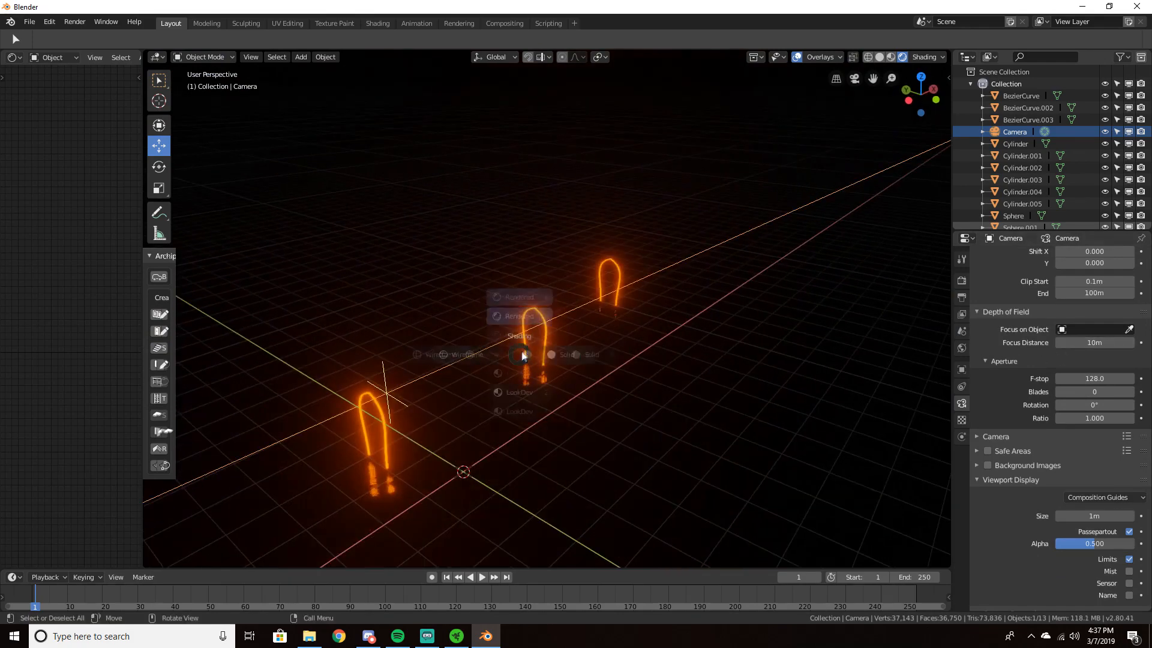
pyautogui.click(576, 359)
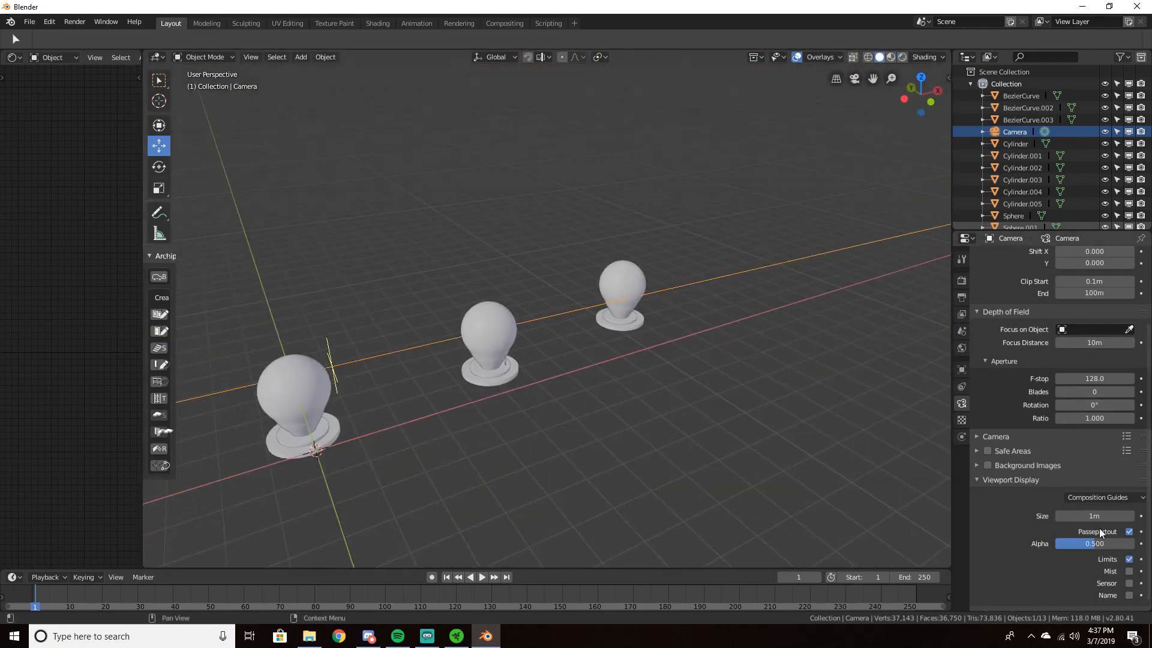
pyautogui.moveTo(1095, 342); pyautogui.dragTo(1089, 343)
pyautogui.moveTo(672, 393); pyautogui.dragTo(805, 365, button='middle')
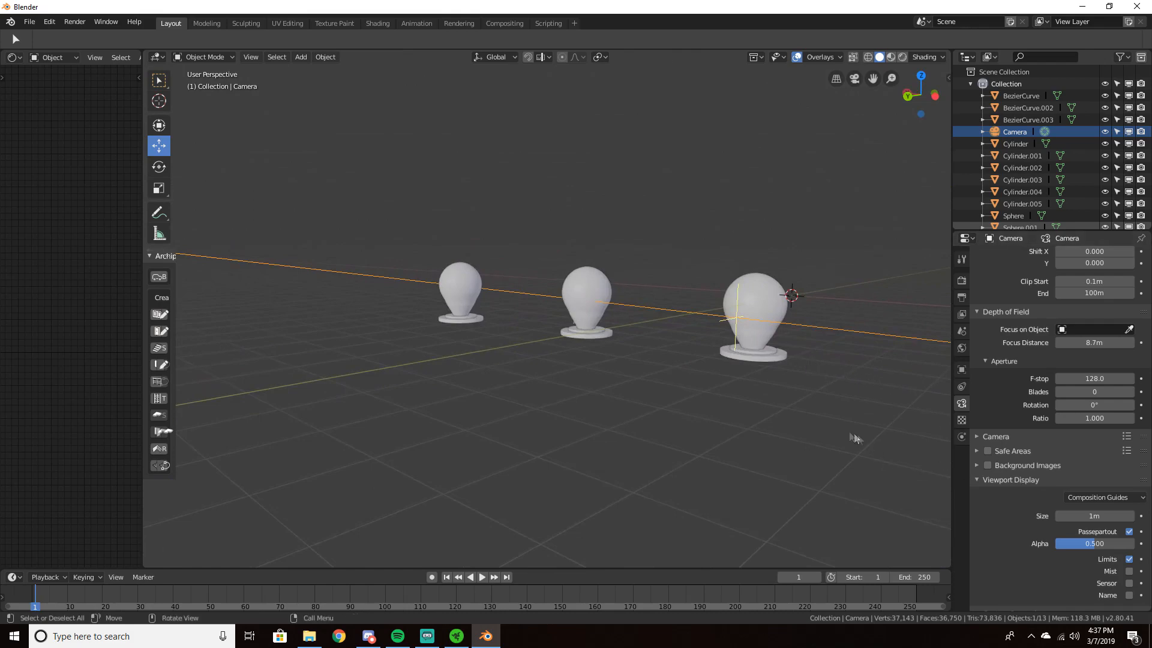
pyautogui.moveTo(852, 438); pyautogui.dragTo(722, 423, button='middle')
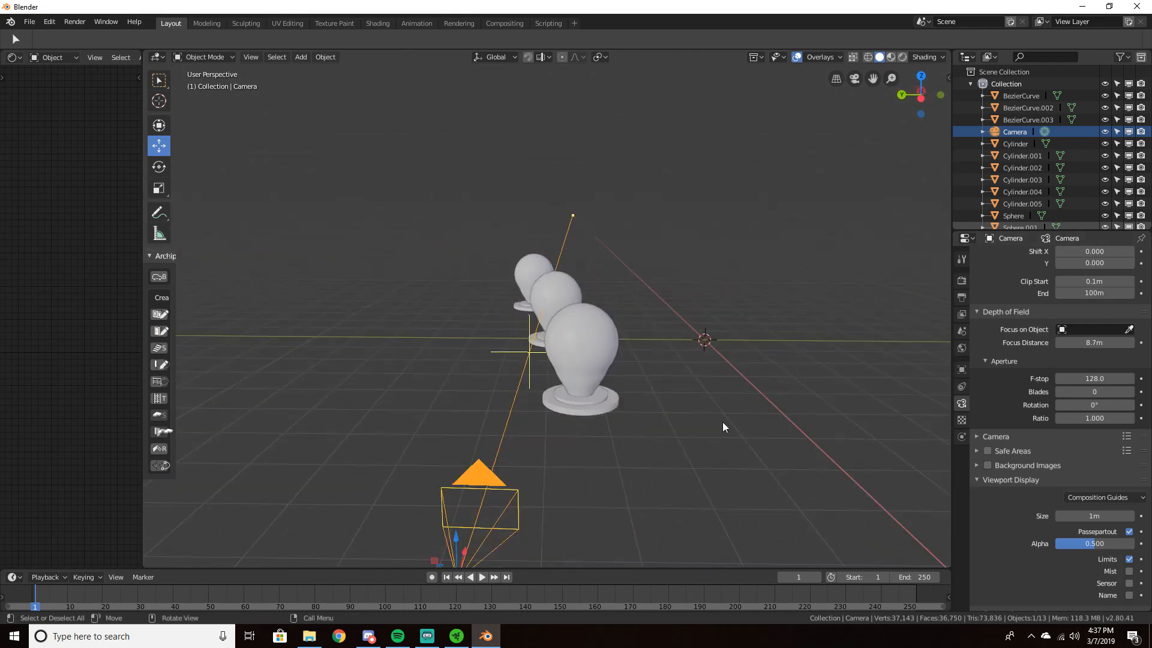
# Return to the rendered camera view and set the camera's viewport display size to 0.88 m
pyautogui.press('KP_0')
pyautogui.press('z')
pyautogui.click(654, 303)
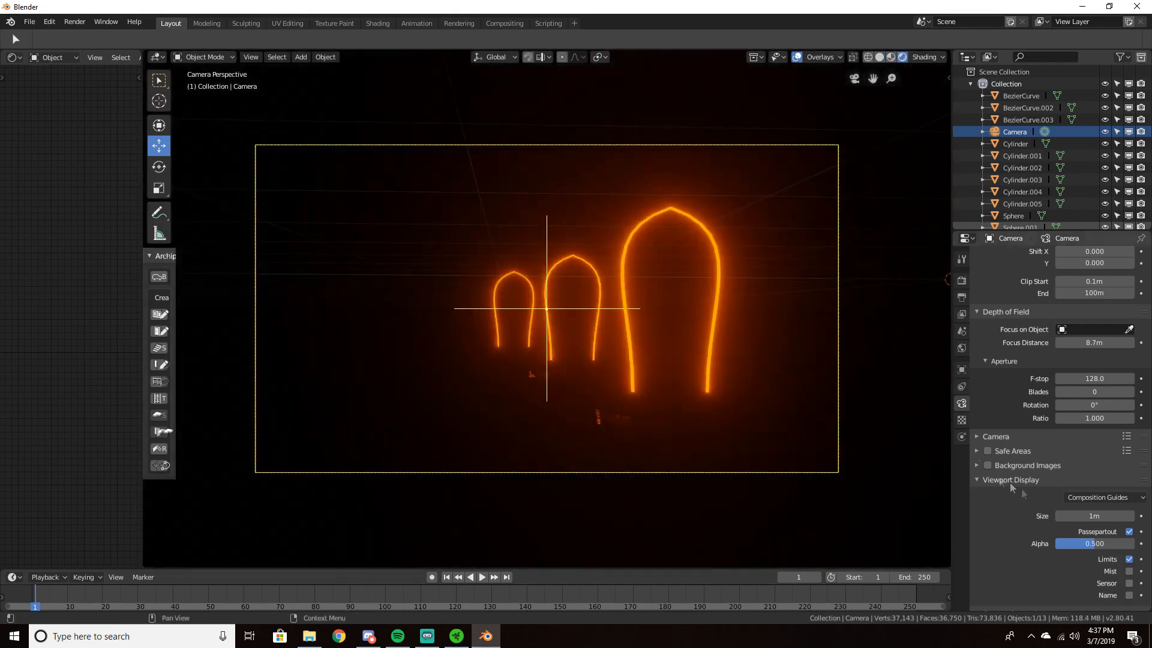
pyautogui.moveTo(1095, 518)
pyautogui.mouseDown()
pyautogui.moveTo(1111, 518)
pyautogui.moveTo(1098, 517)
pyautogui.mouseUp()
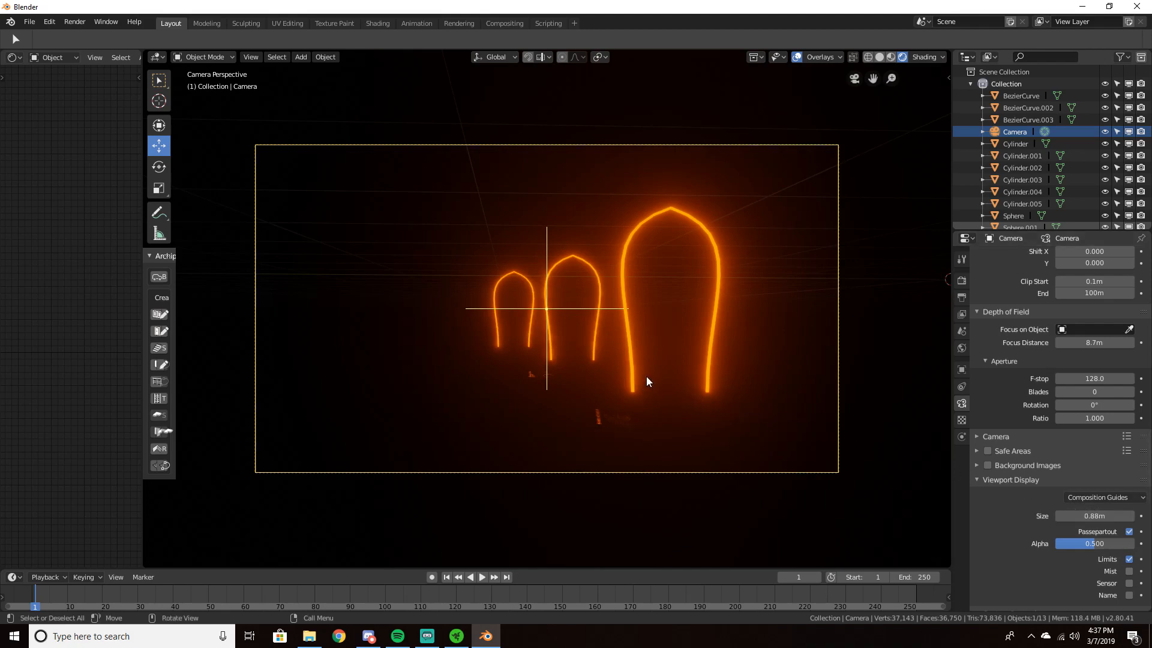
# Examine in solid shading where the camera's focus marker lies relative to the three bulbs
pyautogui.press('z')
pyautogui.click(720, 370)
pyautogui.moveTo(720, 369)
pyautogui.mouseDown(button='middle')
pyautogui.moveTo(646, 437)
pyautogui.moveTo(540, 478)
pyautogui.moveTo(534, 398)
pyautogui.moveTo(558, 334)
pyautogui.moveTo(632, 319)
pyautogui.moveTo(515, 333)
pyautogui.moveTo(437, 308)
pyautogui.moveTo(424, 266)
pyautogui.mouseUp(button='middle')
pyautogui.scroll(4, 536, 393)
pyautogui.scroll(-5, 424, 266)
pyautogui.moveTo(502, 293)
pyautogui.mouseDown(button='middle')
pyautogui.moveTo(606, 302)
pyautogui.moveTo(540, 311)
pyautogui.moveTo(509, 300)
pyautogui.mouseUp(button='middle')
pyautogui.scroll(4, 605, 301)
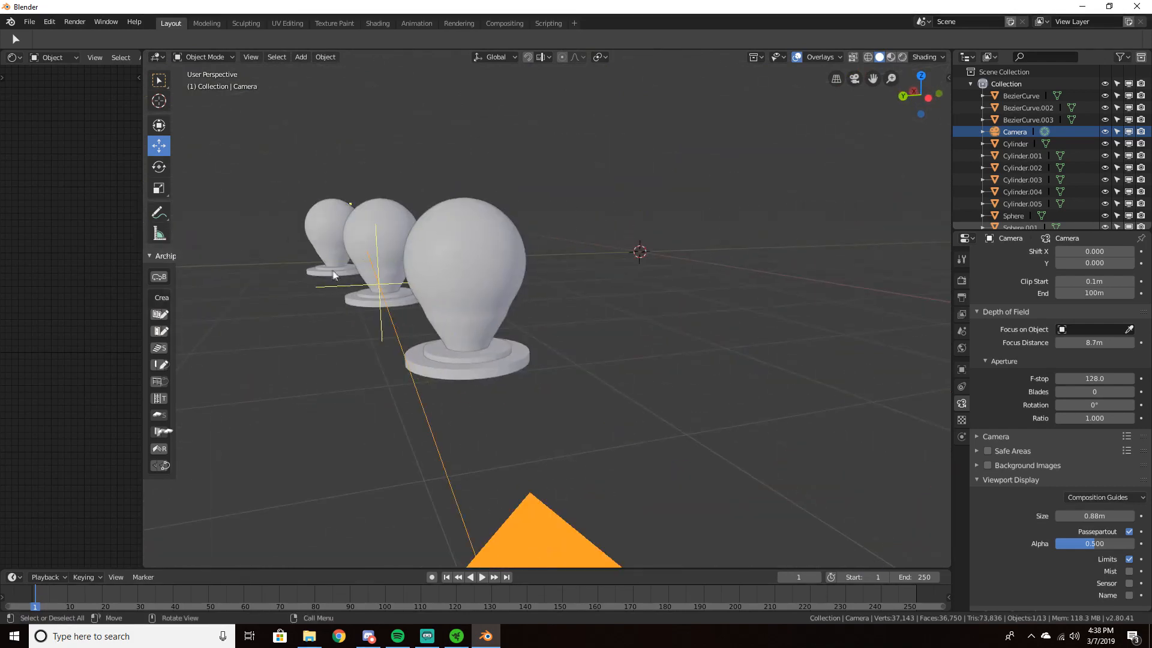
# Add a mesh plane and move it beside the front bulb, below the level of its base
pyautogui.moveTo(418, 296); pyautogui.dragTo(536, 342, button='middle')
pyautogui.scroll(-4, 614, 279)
pyautogui.hotkey('shift', 'a')
pyautogui.moveTo(516, 355)
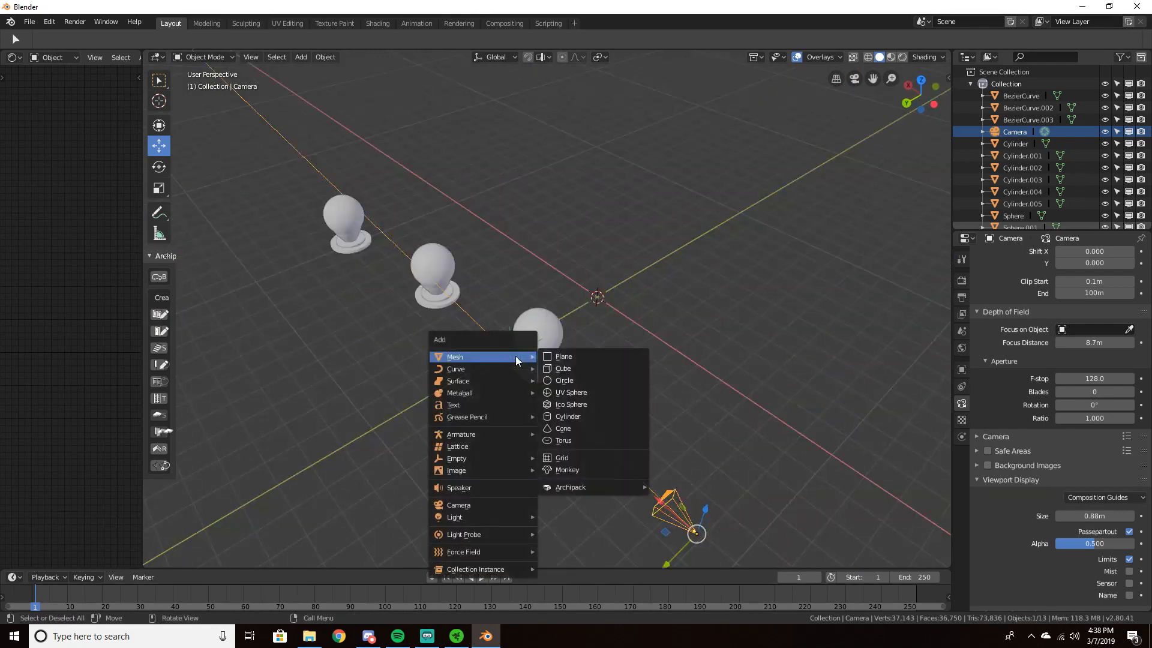
pyautogui.click(564, 355)
pyautogui.moveTo(563, 318); pyautogui.dragTo(469, 372)
pyautogui.moveTo(469, 371); pyautogui.dragTo(518, 303, button='middle')
pyautogui.moveTo(523, 290); pyautogui.dragTo(522, 328)
pyautogui.scroll(1, 519, 319)
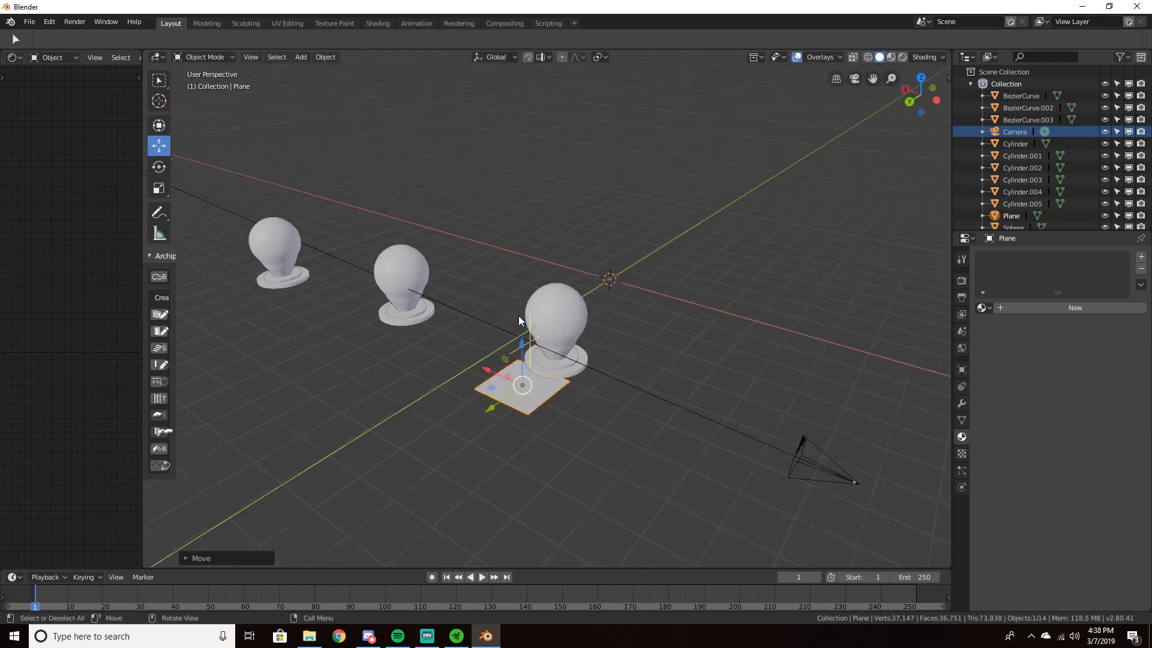
# Raise the plane to the underside of the front bulb's base and shift it beneath the bulb
pyautogui.moveTo(518, 316); pyautogui.dragTo(482, 281, button='middle')
pyautogui.scroll(6, 480, 325)
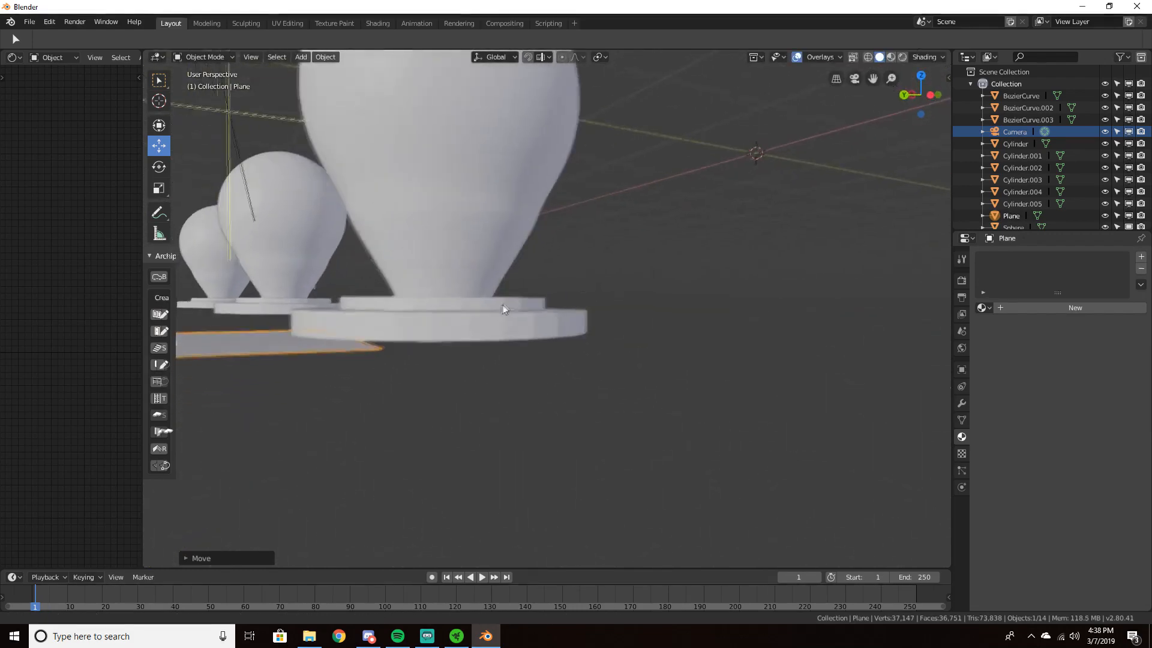
pyautogui.moveTo(319, 290); pyautogui.dragTo(319, 282)
pyautogui.moveTo(276, 329); pyautogui.dragTo(462, 369)
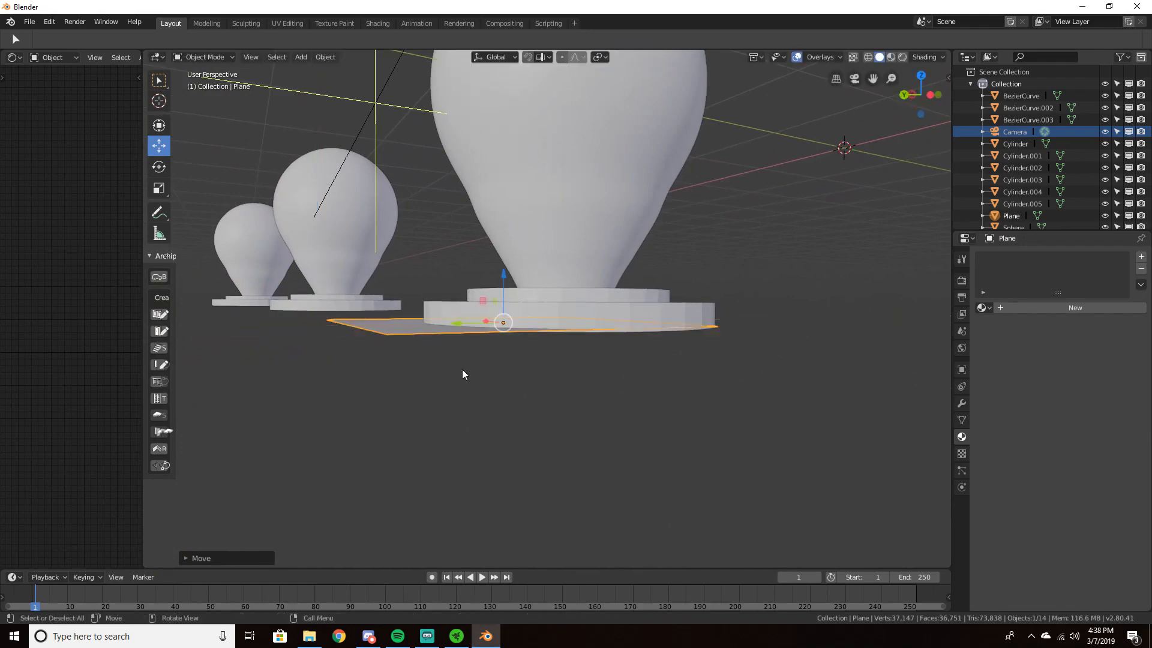
# Scale the plane up into a large floor under all three bulbs and shift it towards the rear bulbs
pyautogui.moveTo(462, 369); pyautogui.dragTo(504, 418, button='middle')
pyautogui.scroll(-3, 504, 418)
pyautogui.press('s')
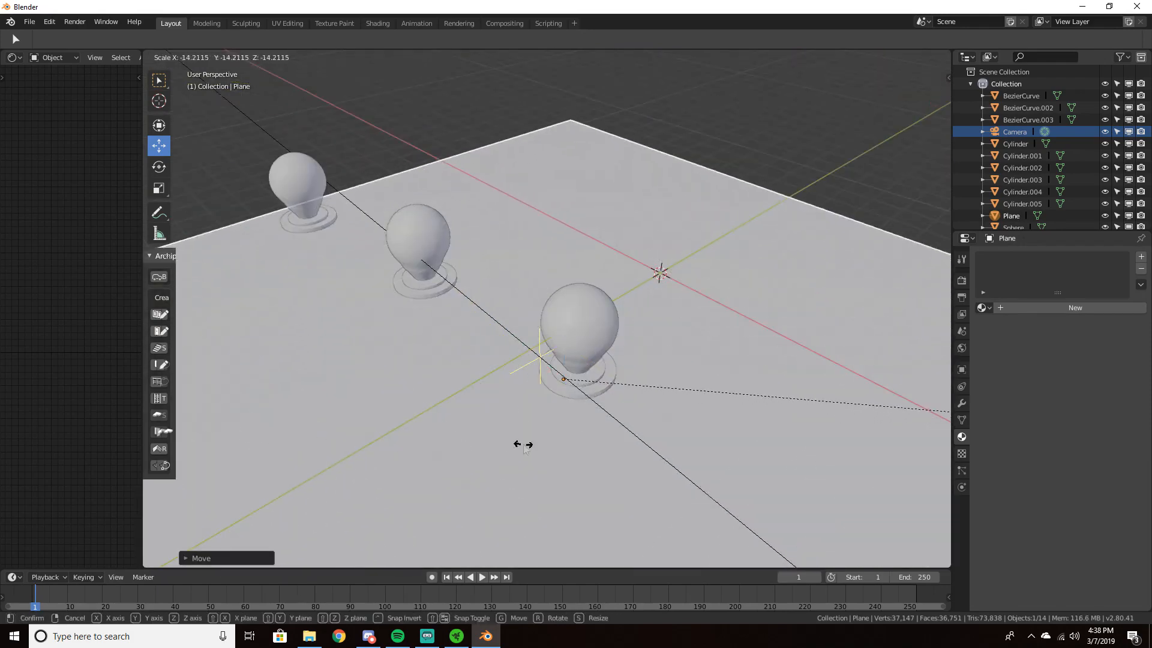
pyautogui.click(504, 450)
pyautogui.scroll(-2, 504, 451)
pyautogui.moveTo(523, 323); pyautogui.dragTo(448, 305)
# Reframe the bulbs through the camera by moving it slightly back along its local Z axis and then sideways
pyautogui.press('KP_0')
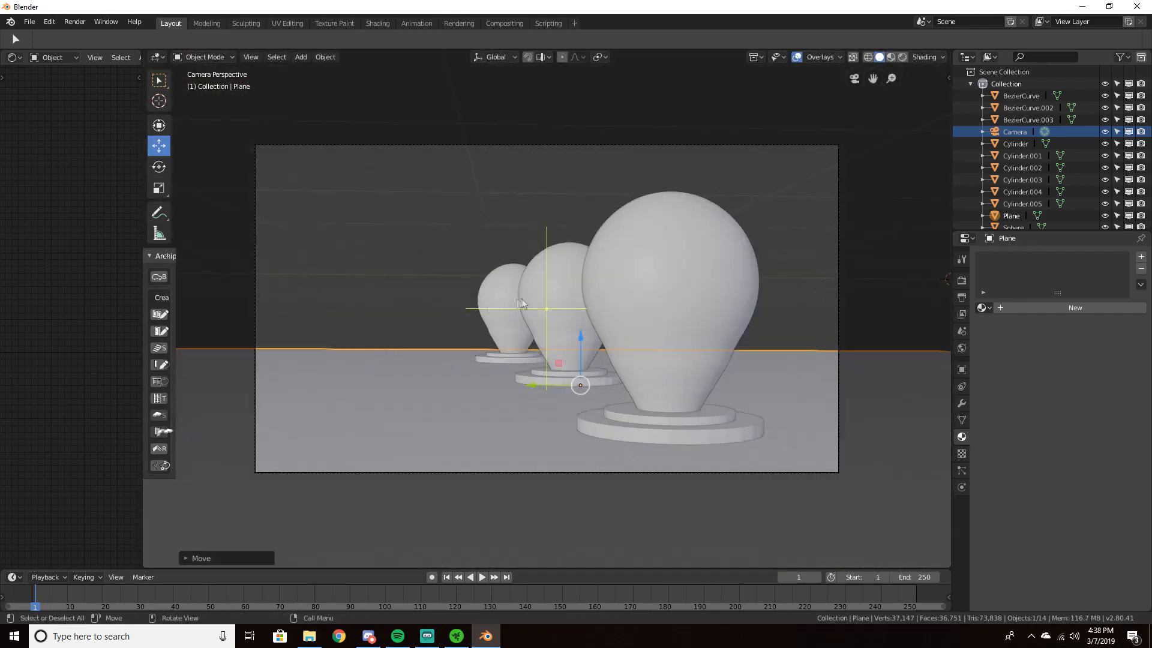
pyautogui.scroll(-4, 525, 297)
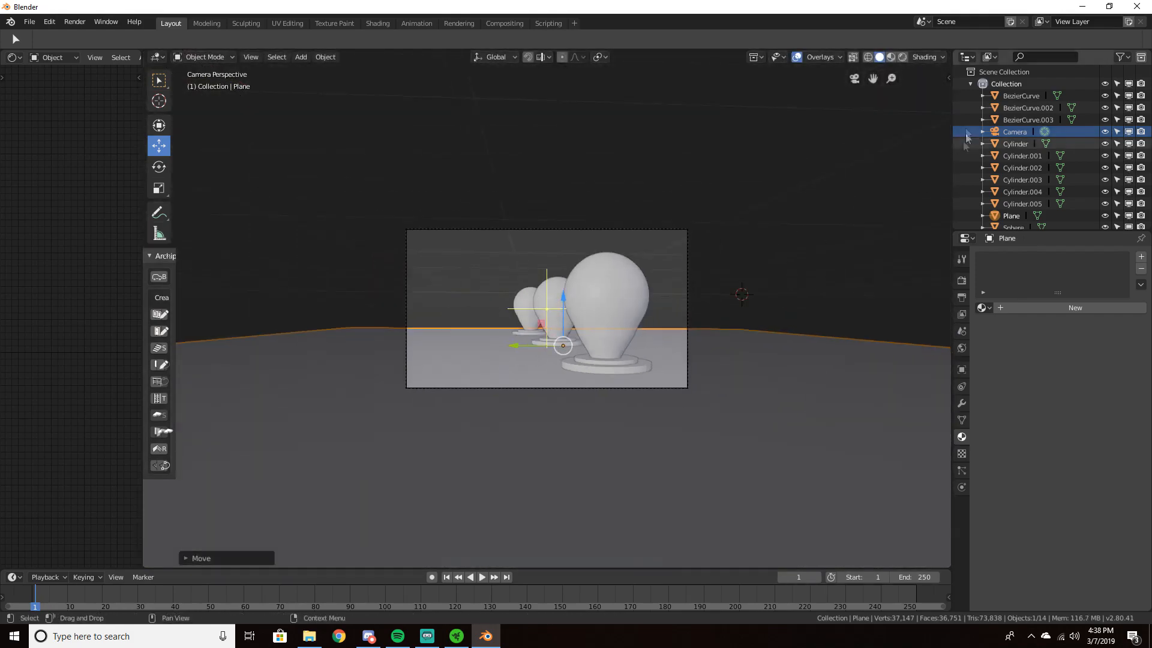
pyautogui.click(1013, 132)
pyautogui.press('g')
pyautogui.press('z')
pyautogui.press('z')
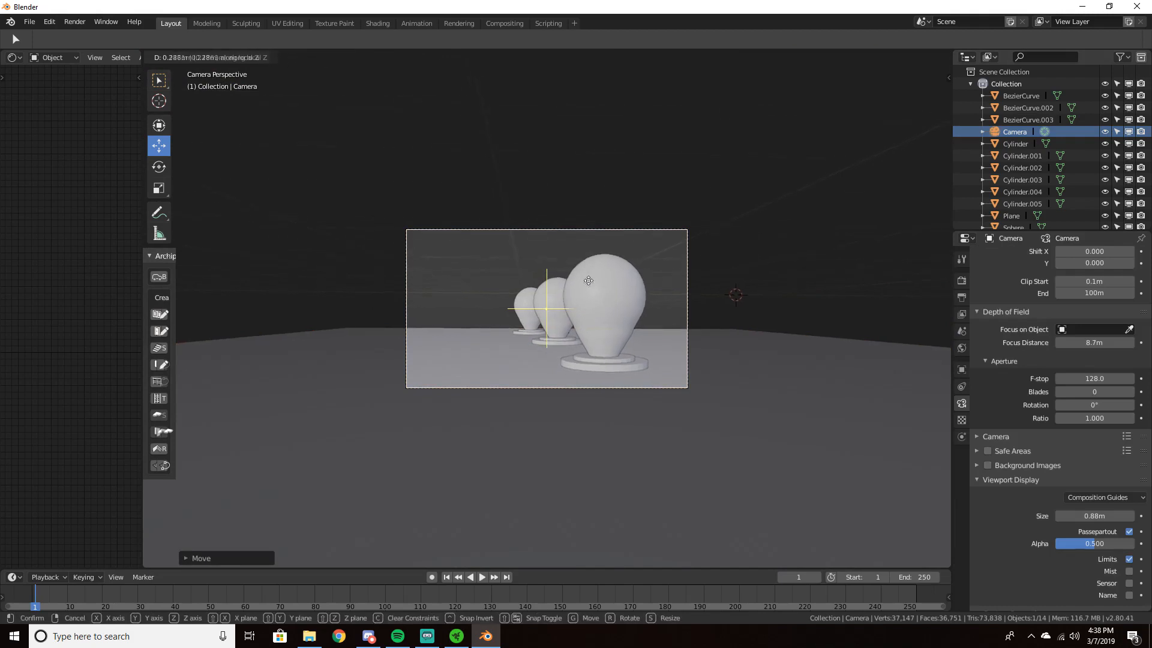
pyautogui.click(588, 296)
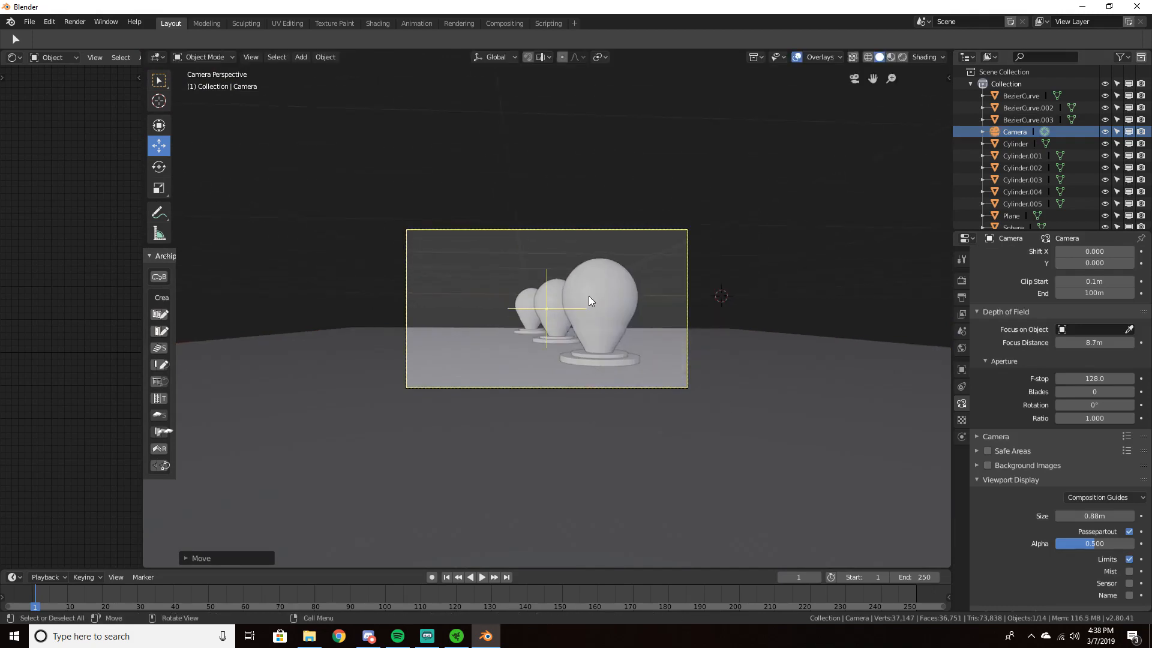
pyautogui.press('g')
pyautogui.click(574, 294)
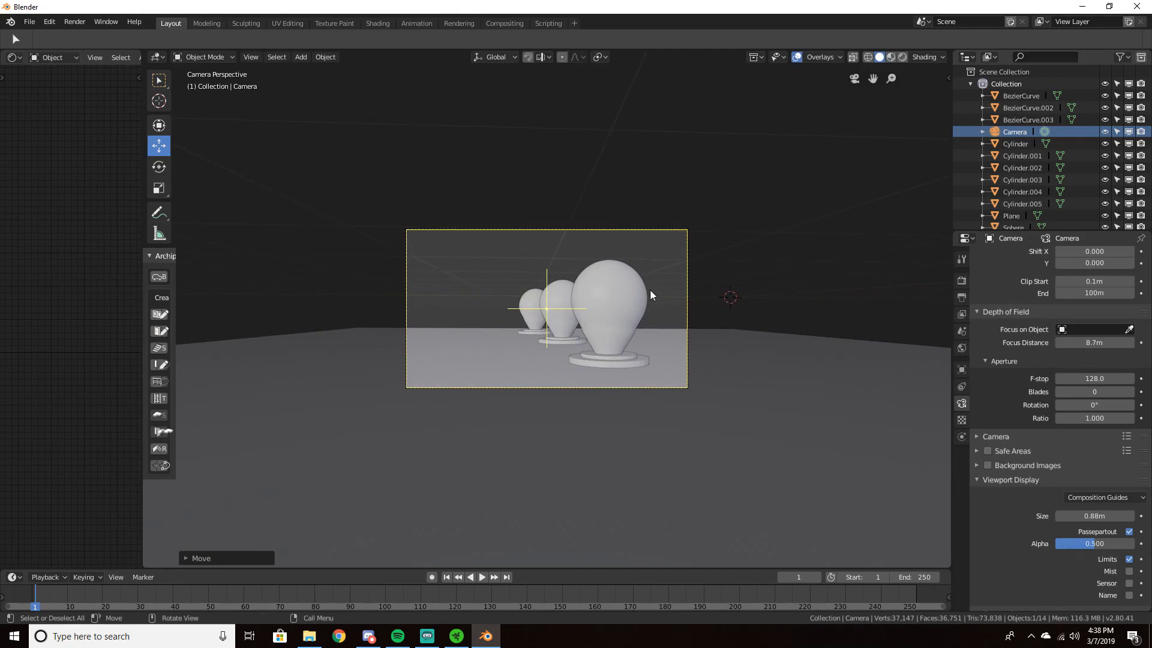
# Preview the floor's reflections in the rendered camera view and check the front bulb's glass material
pyautogui.moveTo(668, 291); pyautogui.dragTo(638, 320, button='middle')
pyautogui.scroll(-3, 624, 369)
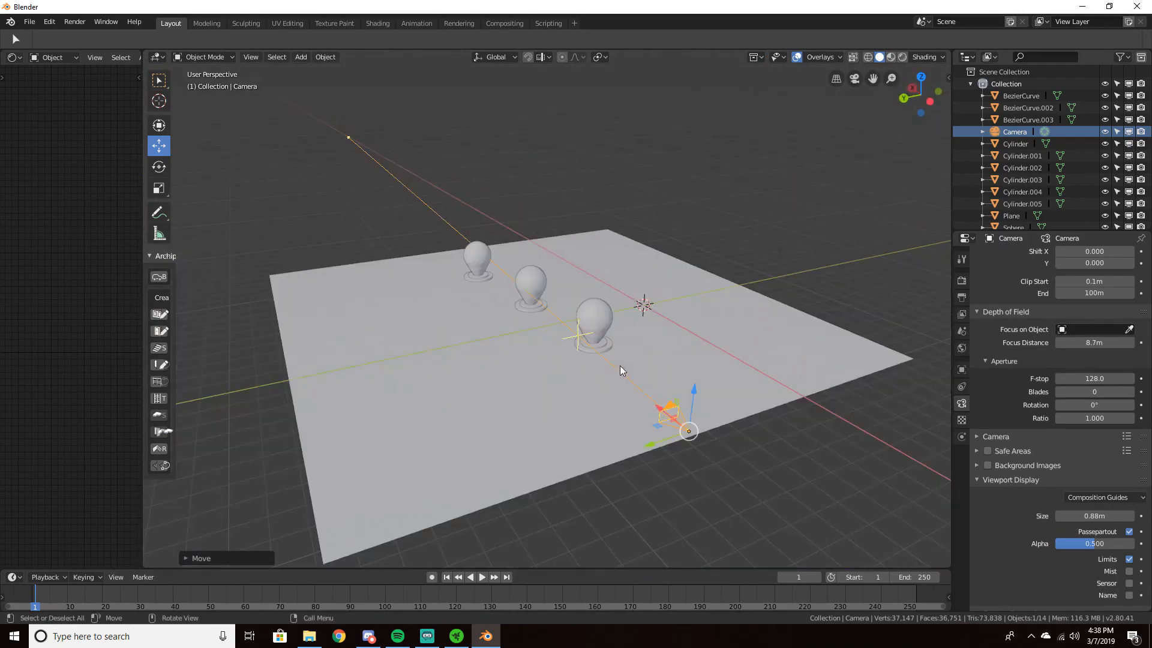
pyautogui.press('KP_0')
pyautogui.press('z')
pyautogui.click(715, 275)
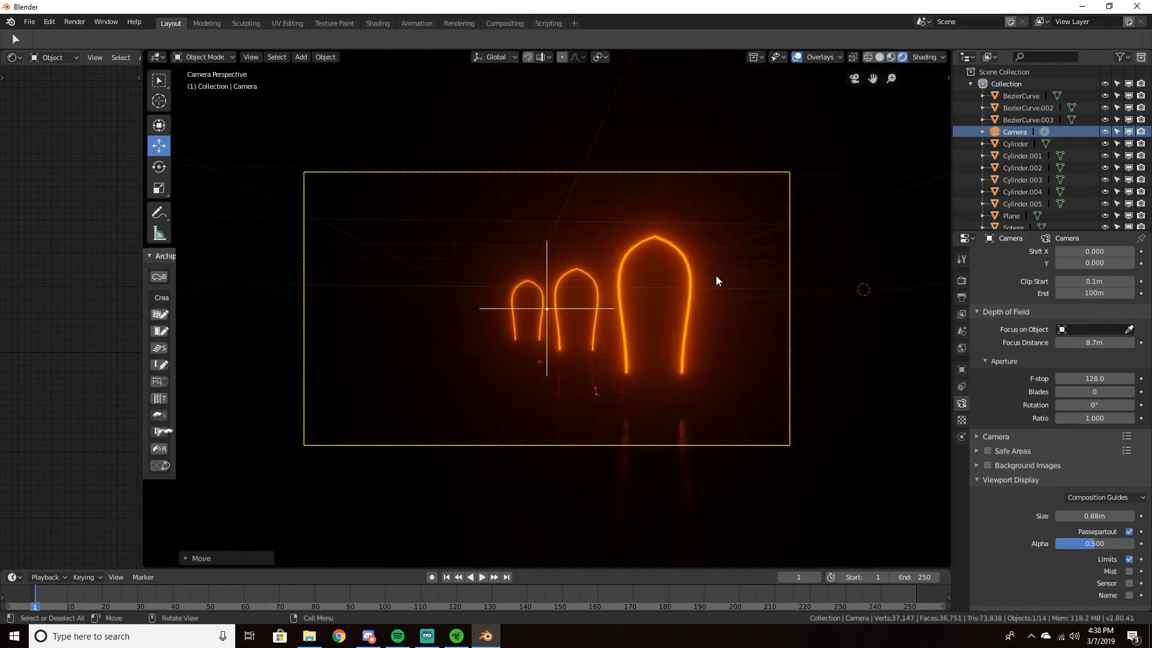
pyautogui.click(661, 286)
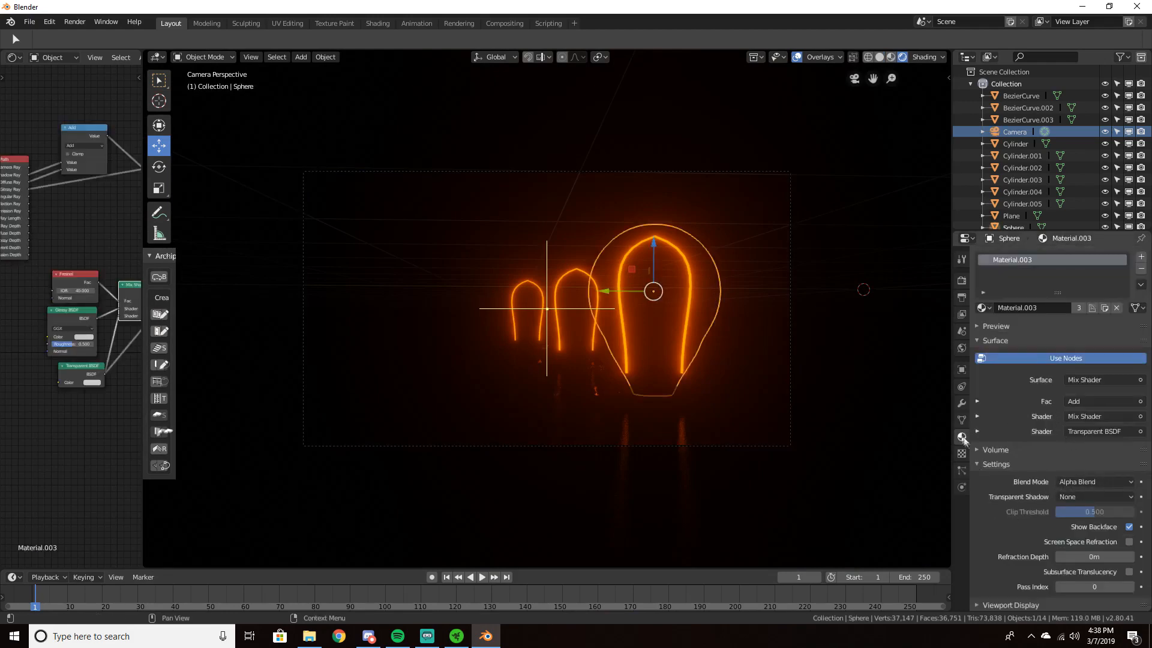
pyautogui.hotkey('alt', 'a')
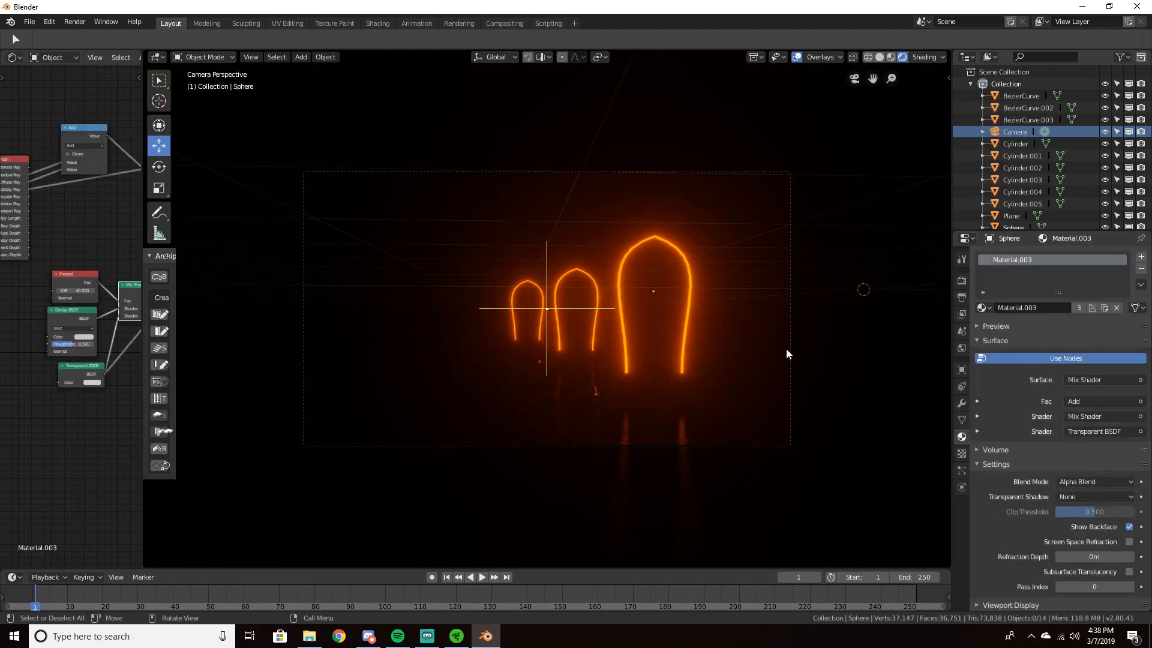
# Select the floor plane in solid shading, widen the node editor, and create a new material for the plane
pyautogui.press('z')
pyautogui.click(892, 352)
pyautogui.moveTo(893, 352)
pyautogui.mouseDown(button='middle')
pyautogui.moveTo(749, 344)
pyautogui.moveTo(770, 359)
pyautogui.mouseUp(button='middle')
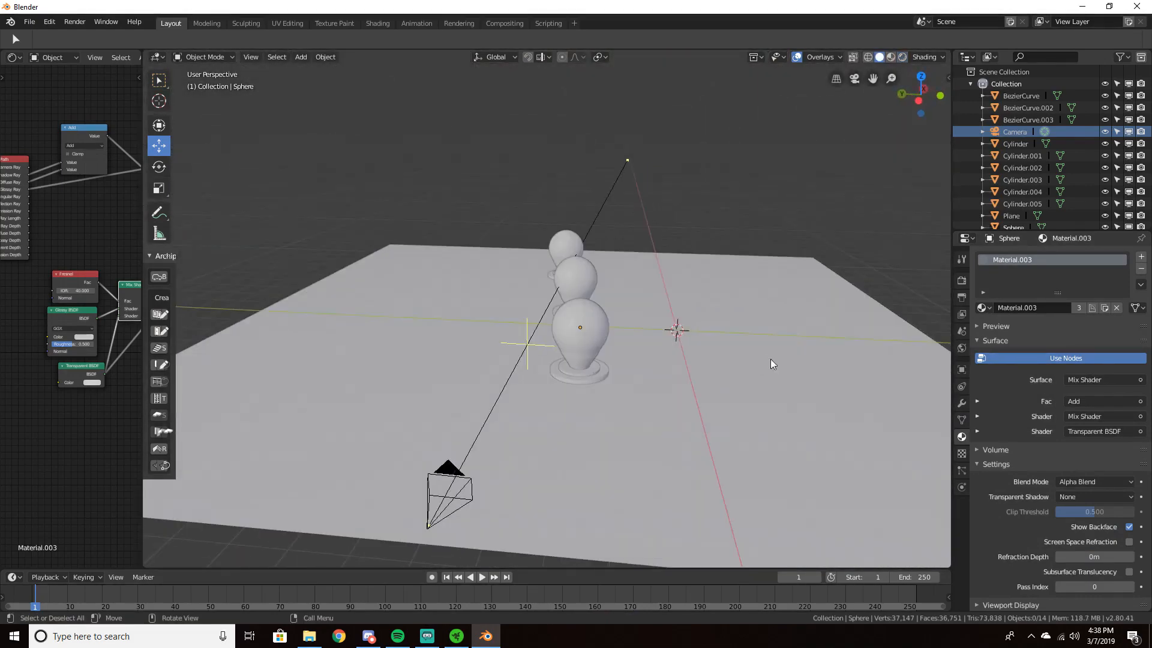
pyautogui.click(458, 318)
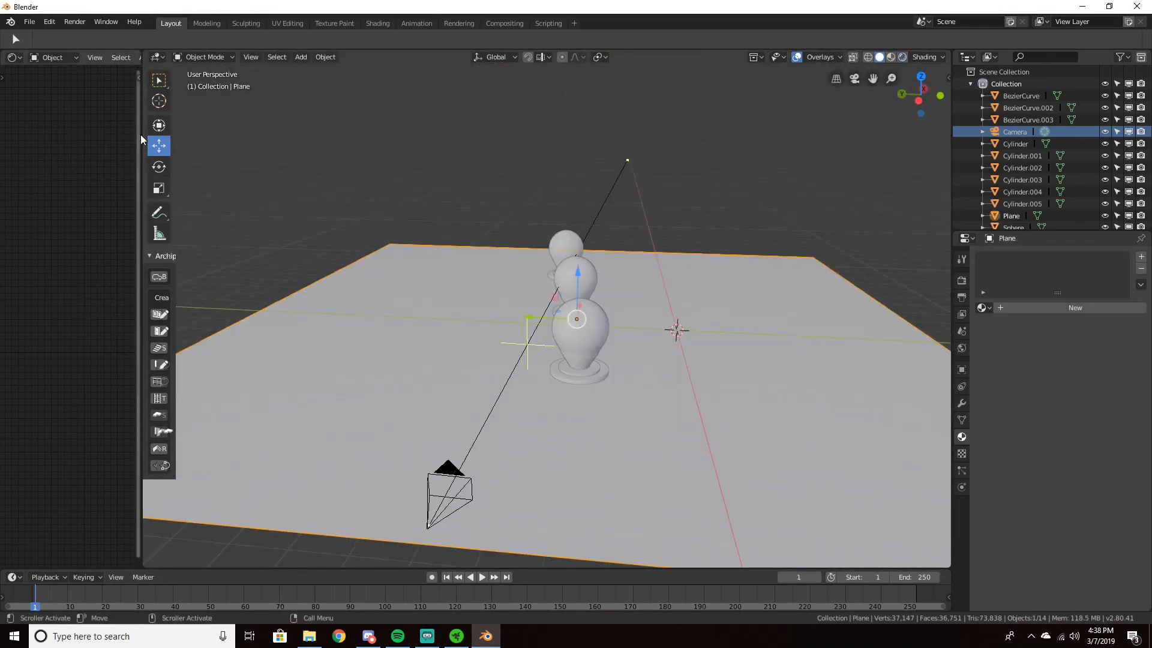
pyautogui.moveTo(142, 134); pyautogui.dragTo(511, 148)
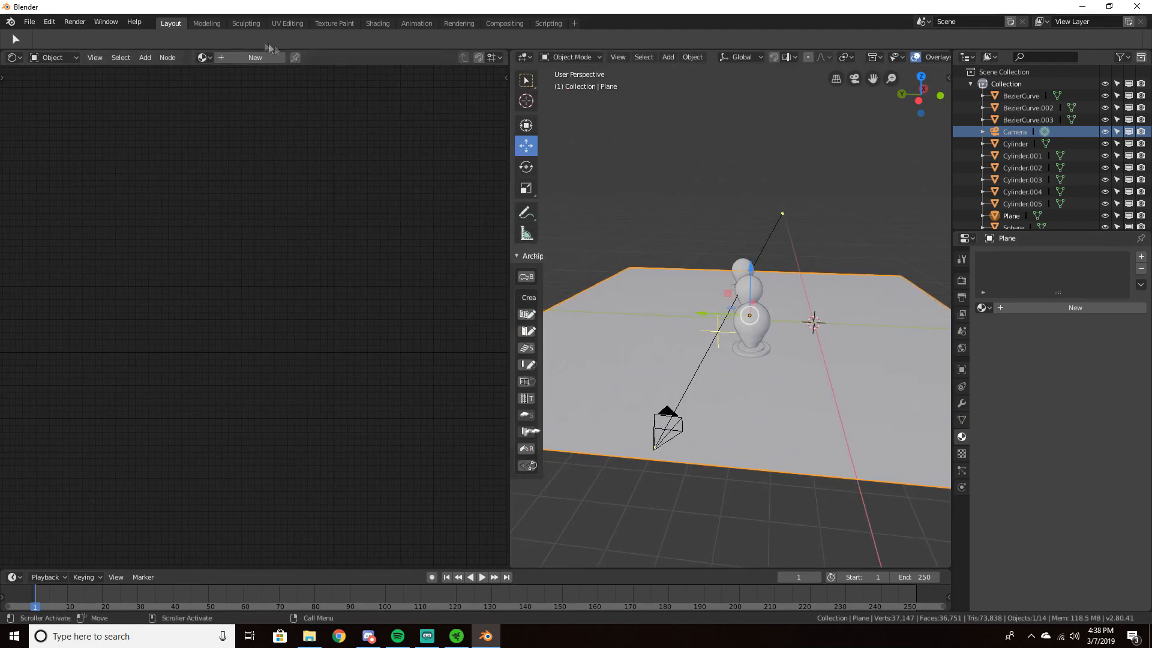
pyautogui.click(254, 58)
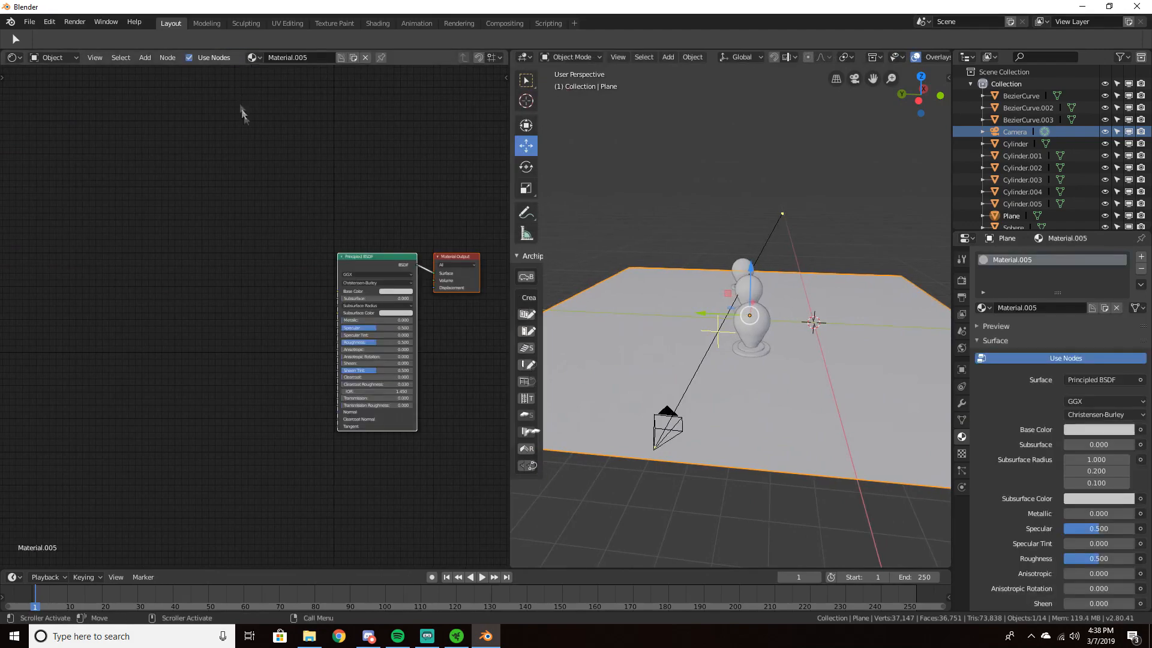
# Add linked Texture Coordinate, Mapping and Image Texture nodes to the floor material's Principled BSDF
pyautogui.click(384, 265)
pyautogui.hotkey('ctrl', 't')
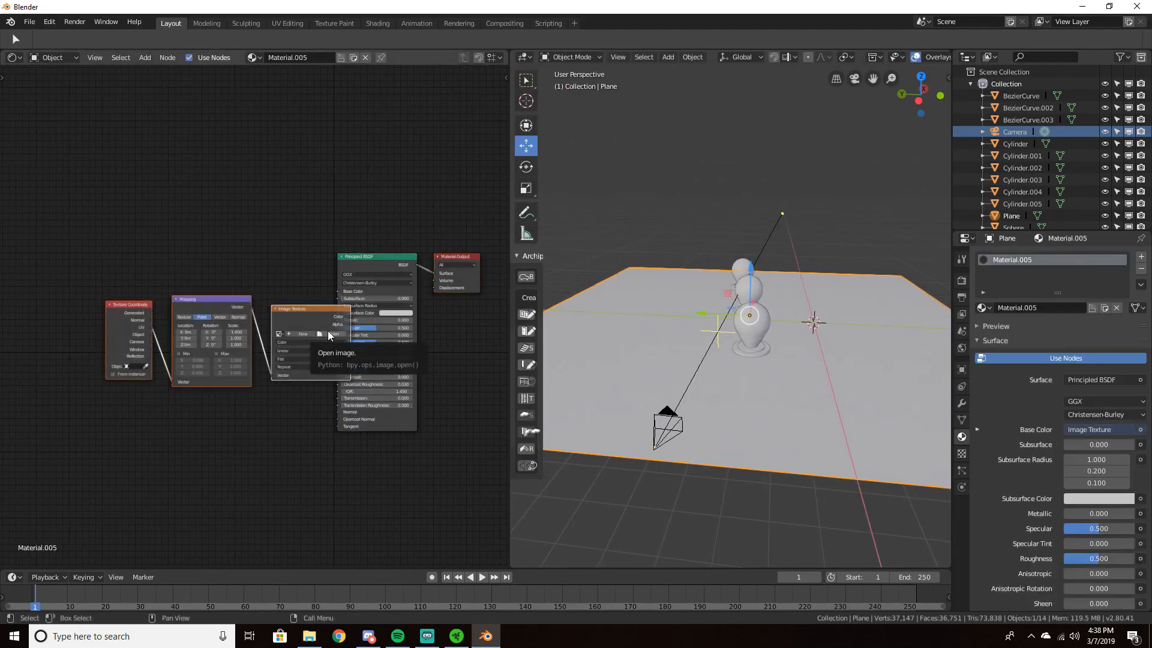
pyautogui.click(328, 331)
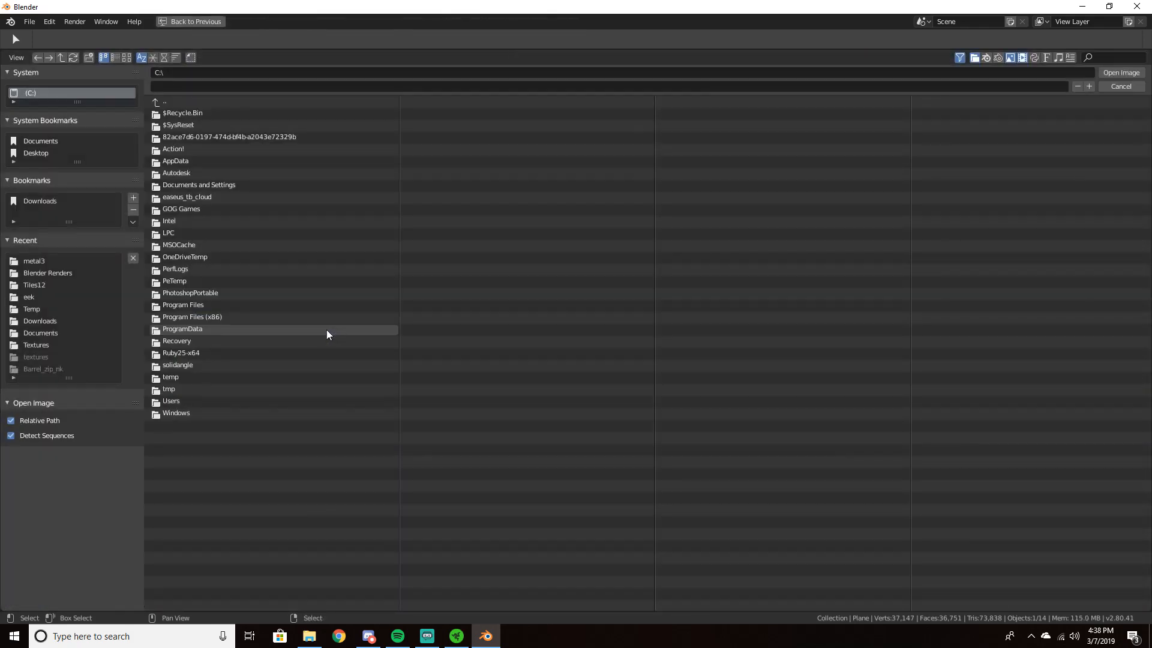
pyautogui.click(1121, 85)
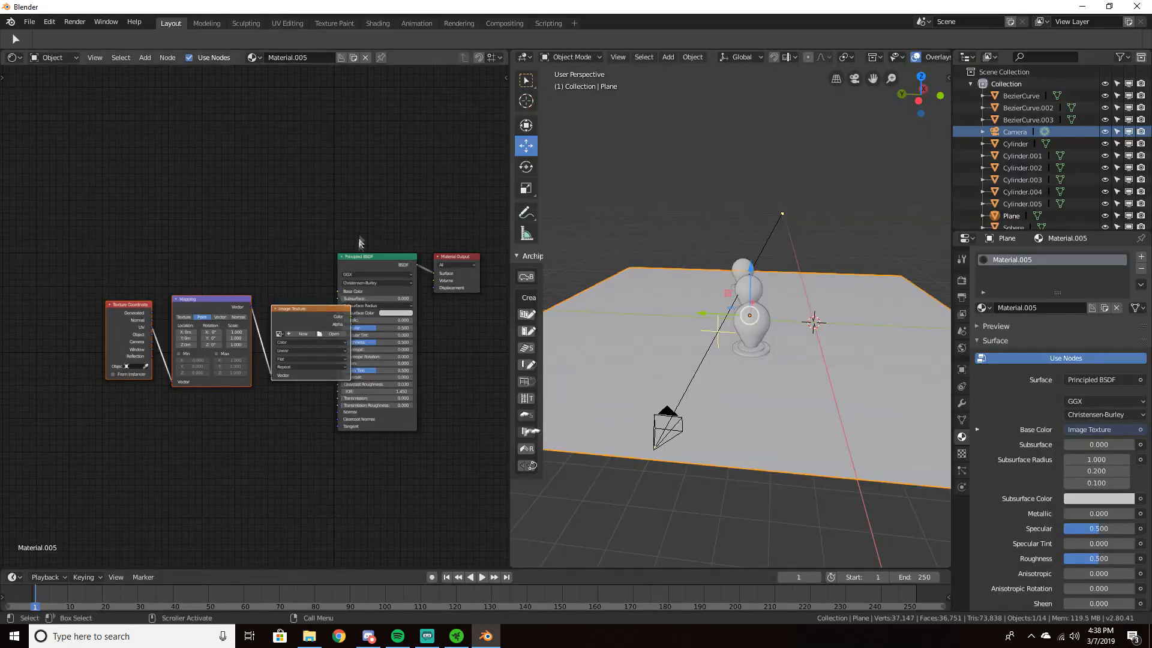
pyautogui.scroll(1, 329, 277)
pyautogui.click(358, 339)
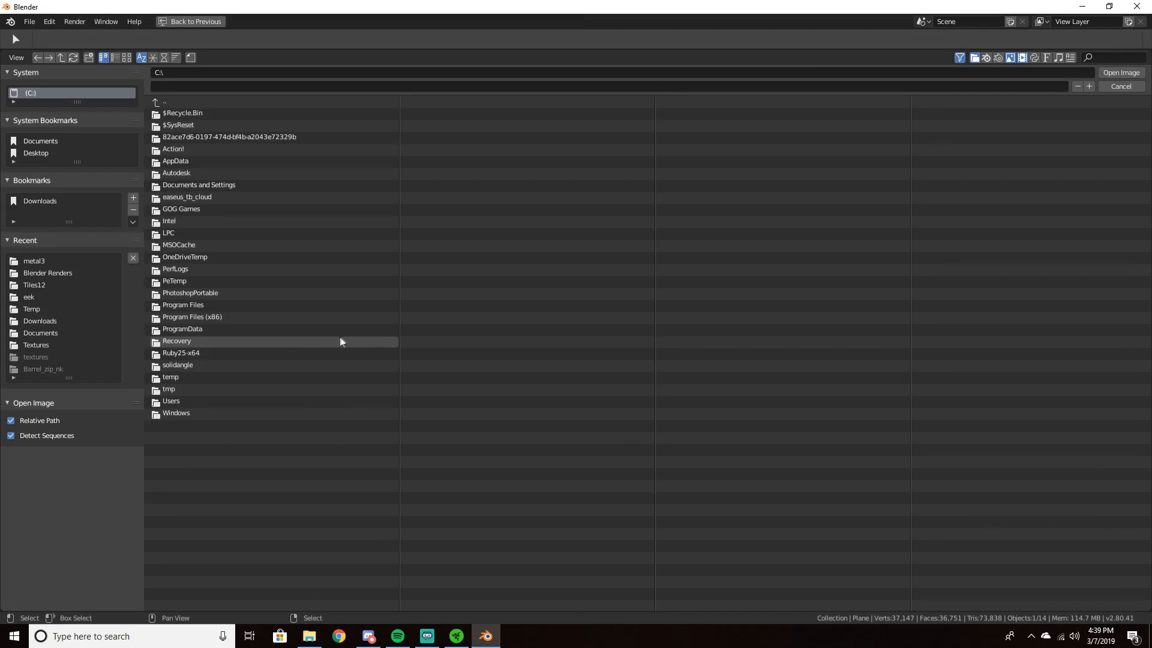
pyautogui.click(1121, 86)
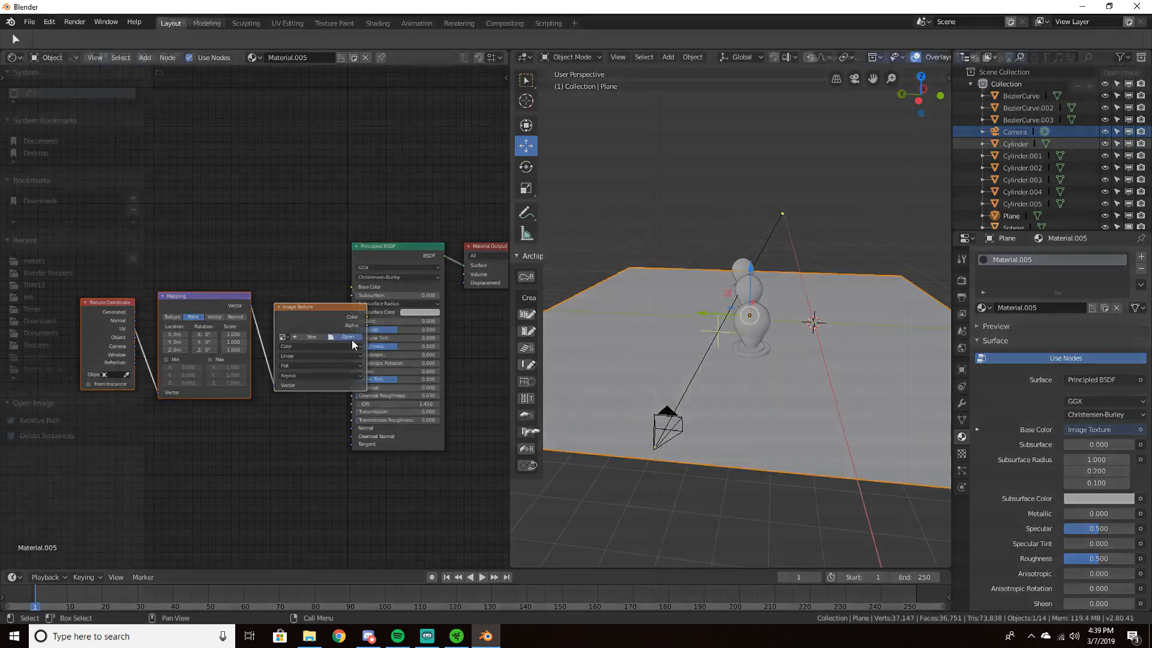
# Load Tiles17_col.jpg from the Tiles12 folder into the floor's base color Image Texture node
pyautogui.click(347, 337)
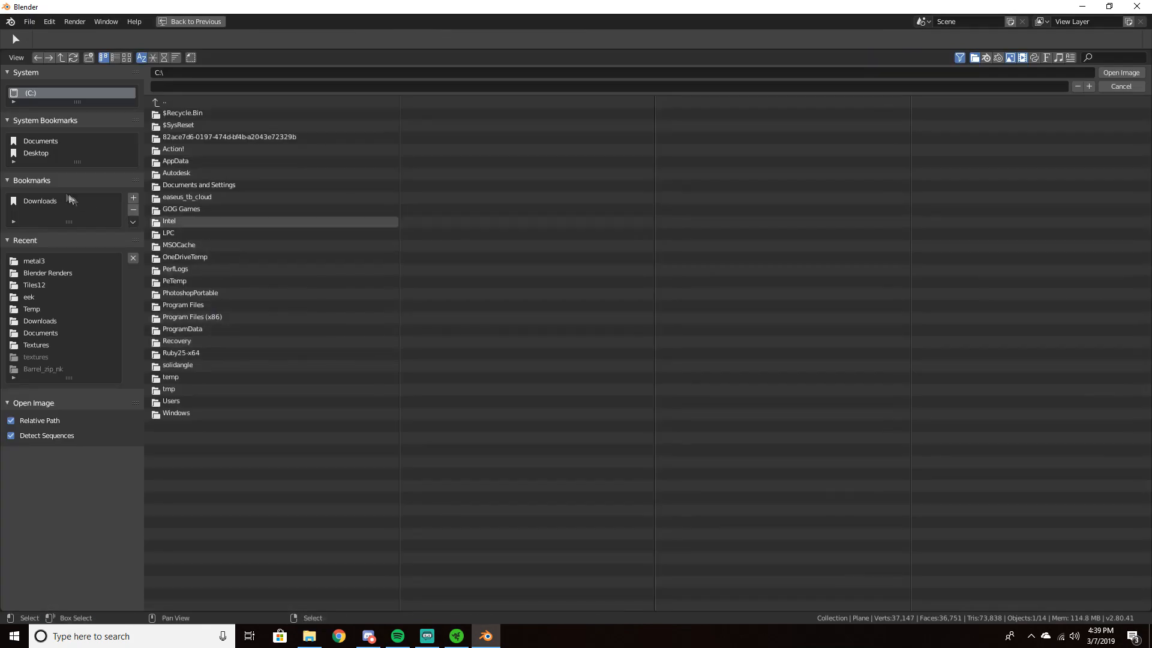
pyautogui.click(41, 286)
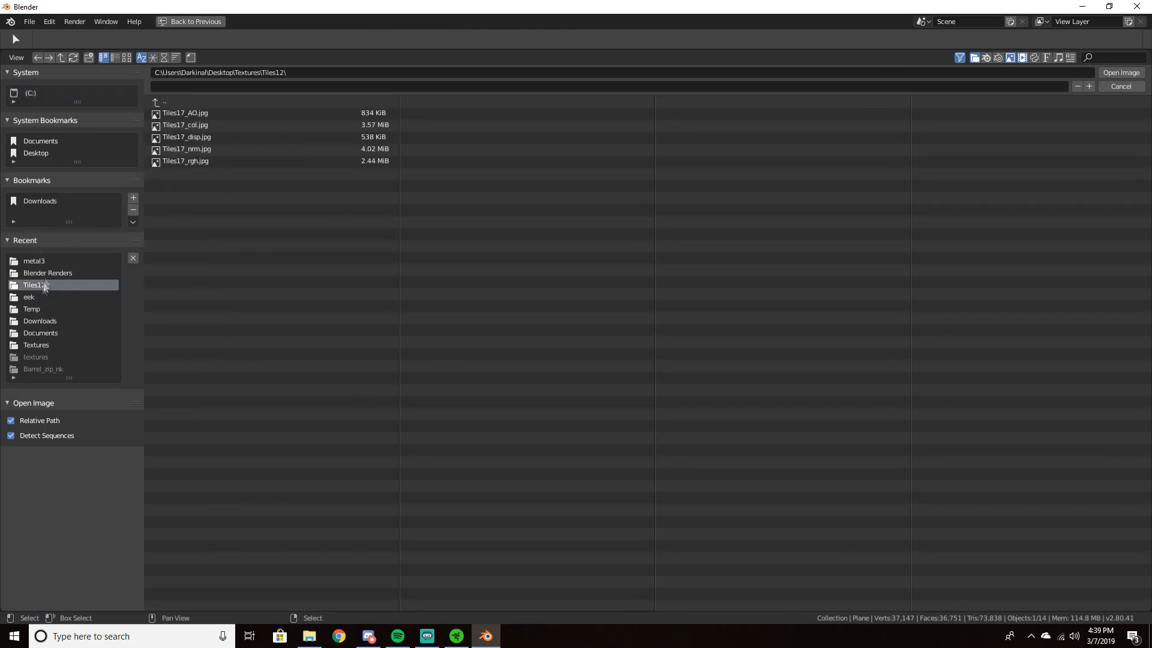
pyautogui.click(208, 124)
pyautogui.doubleClick(208, 124)
pyautogui.moveTo(344, 222); pyautogui.dragTo(328, 224, button='middle')
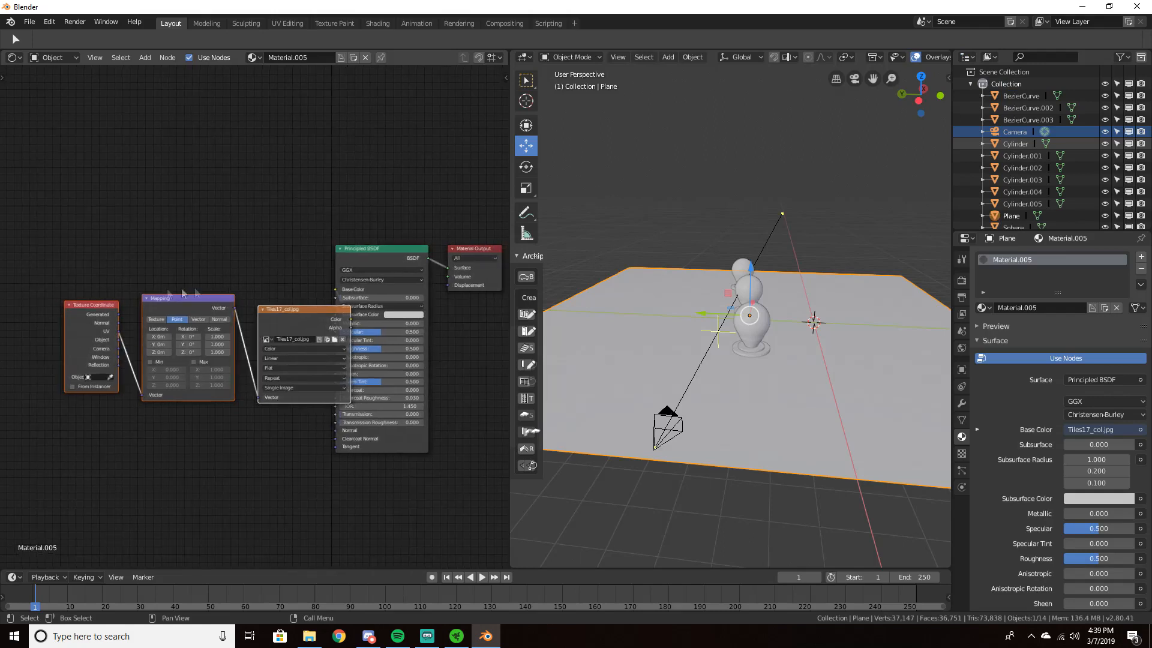
# Spread out the Texture Coordinate, Mapping, Image Texture and Principled BSDF nodes so they no longer overlap
pyautogui.moveTo(105, 314); pyautogui.dragTo(57, 237)
pyautogui.moveTo(24, 196); pyautogui.dragTo(24, 196)
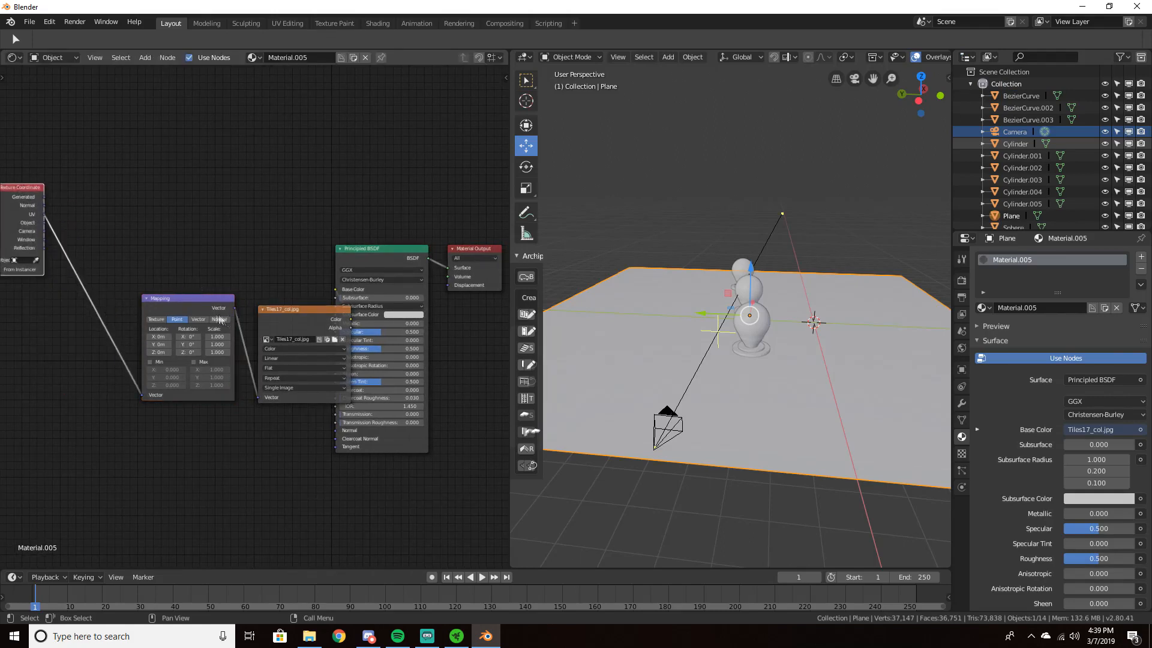
pyautogui.moveTo(180, 298); pyautogui.dragTo(117, 252)
pyautogui.moveTo(293, 313); pyautogui.dragTo(254, 305)
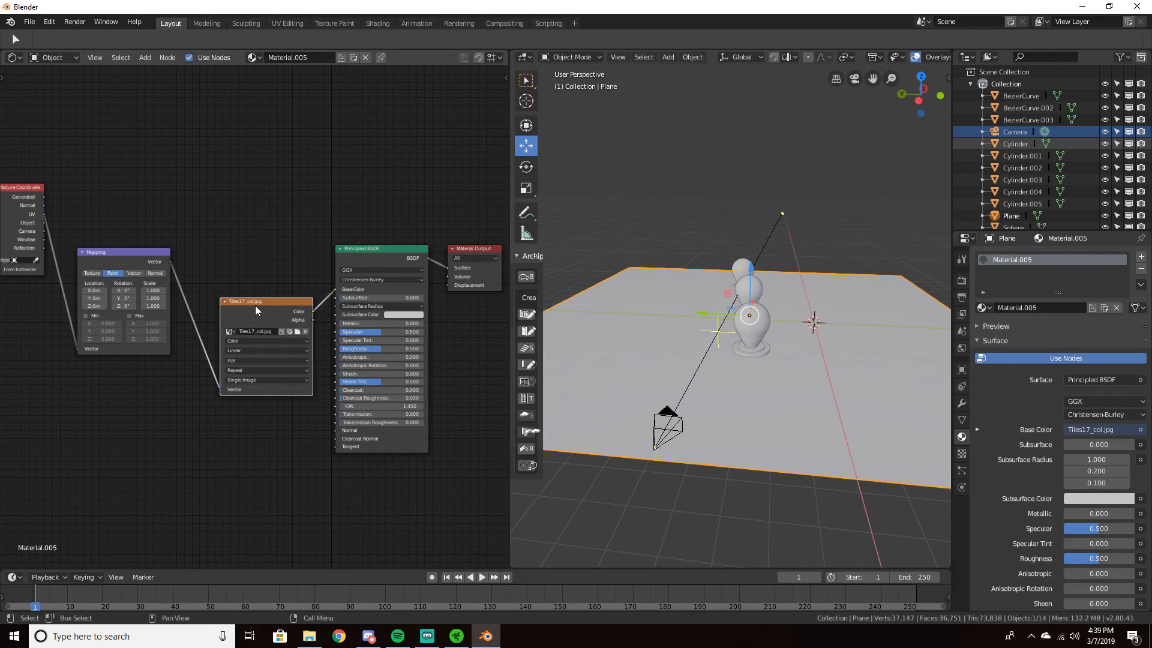
pyautogui.moveTo(103, 255); pyautogui.dragTo(105, 180)
pyautogui.moveTo(264, 300); pyautogui.dragTo(253, 228)
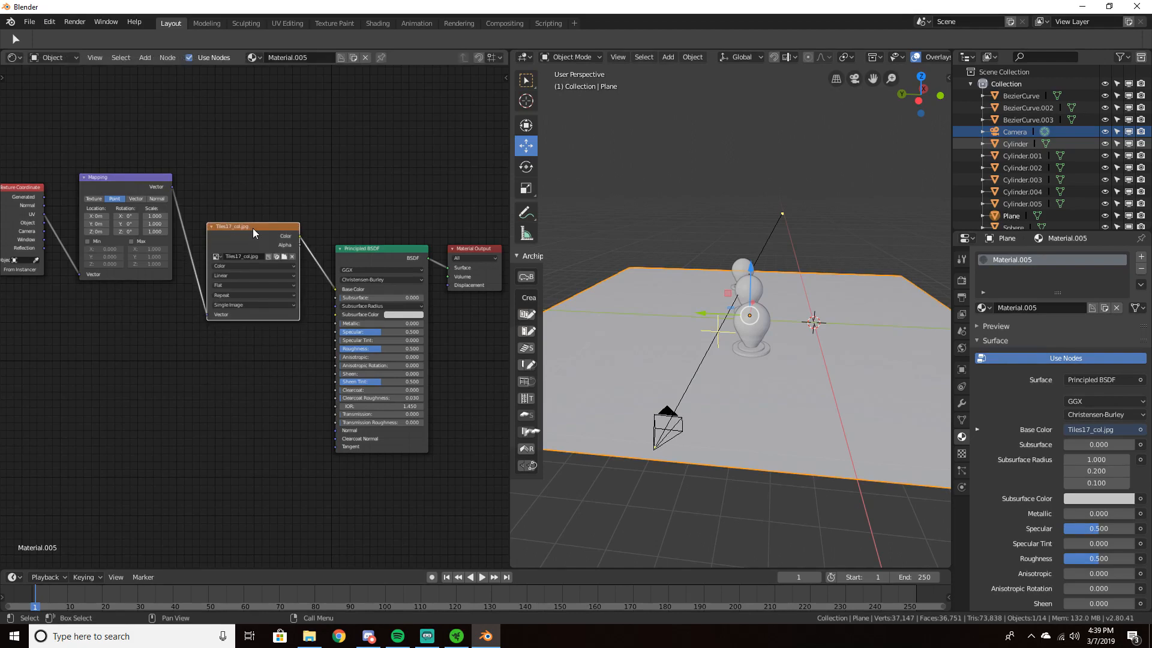
pyautogui.moveTo(365, 257); pyautogui.dragTo(365, 230)
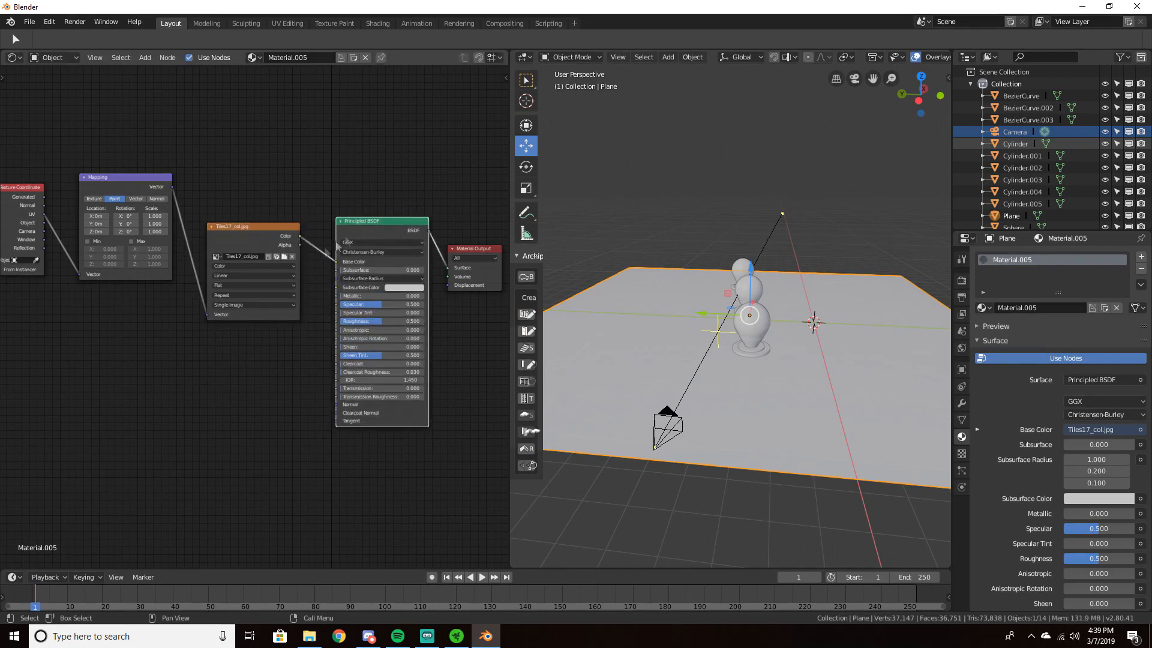
# Duplicate the color texture node below the original, set it to Non-Color Data, and load Tiles17_nrm.jpg into it
pyautogui.click(258, 240)
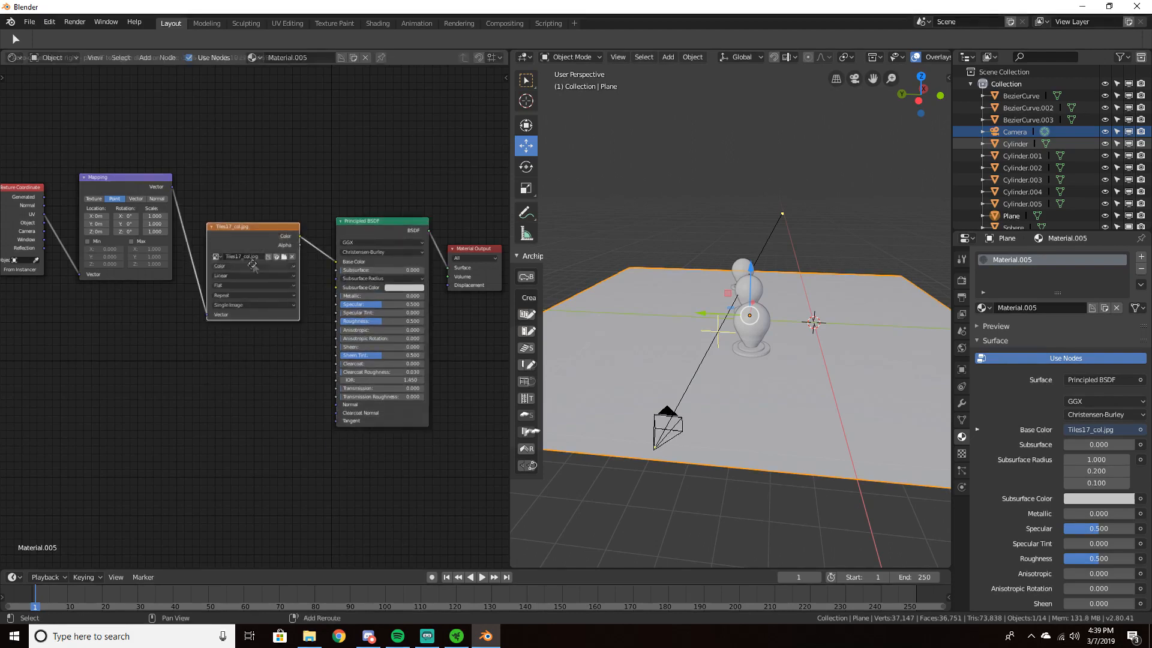
pyautogui.hotkey('shift', 'd')
pyautogui.hotkey('ctrl', 'z')
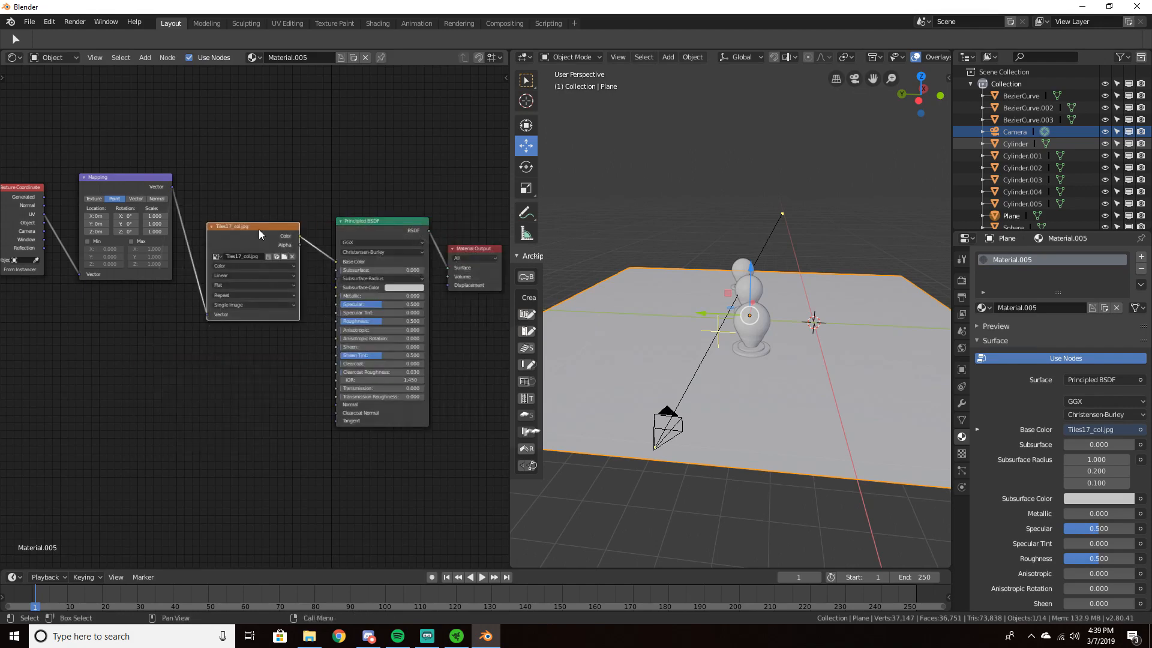
pyautogui.hotkey('shift', 'd')
pyautogui.click(166, 386)
pyautogui.click(156, 423)
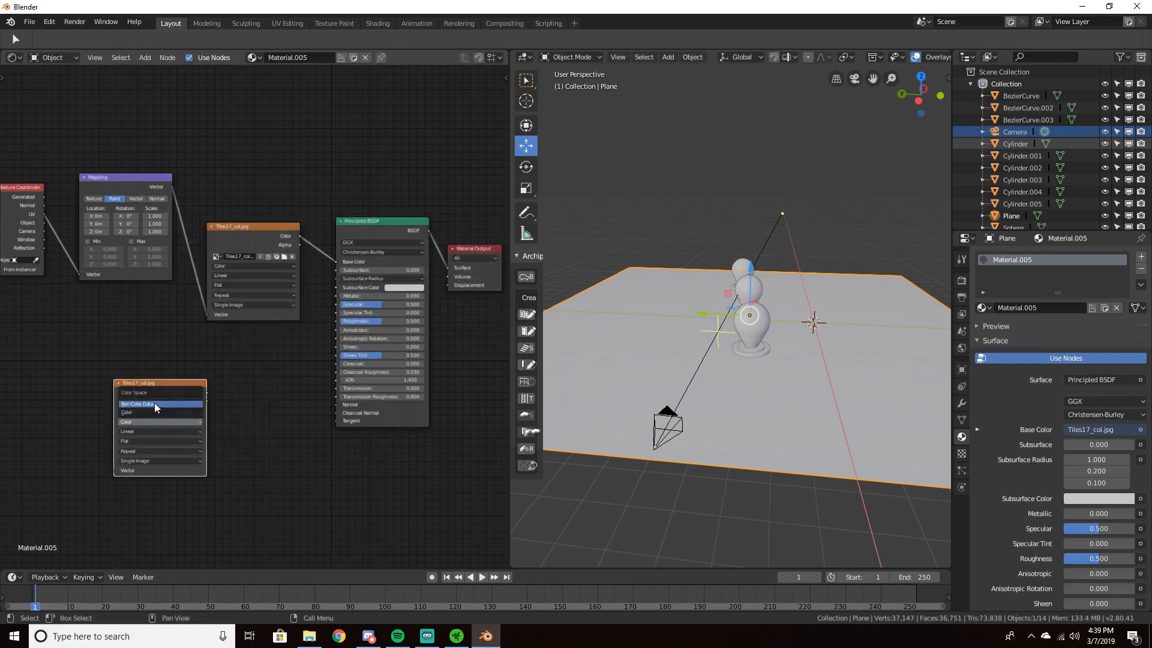
pyautogui.click(190, 413)
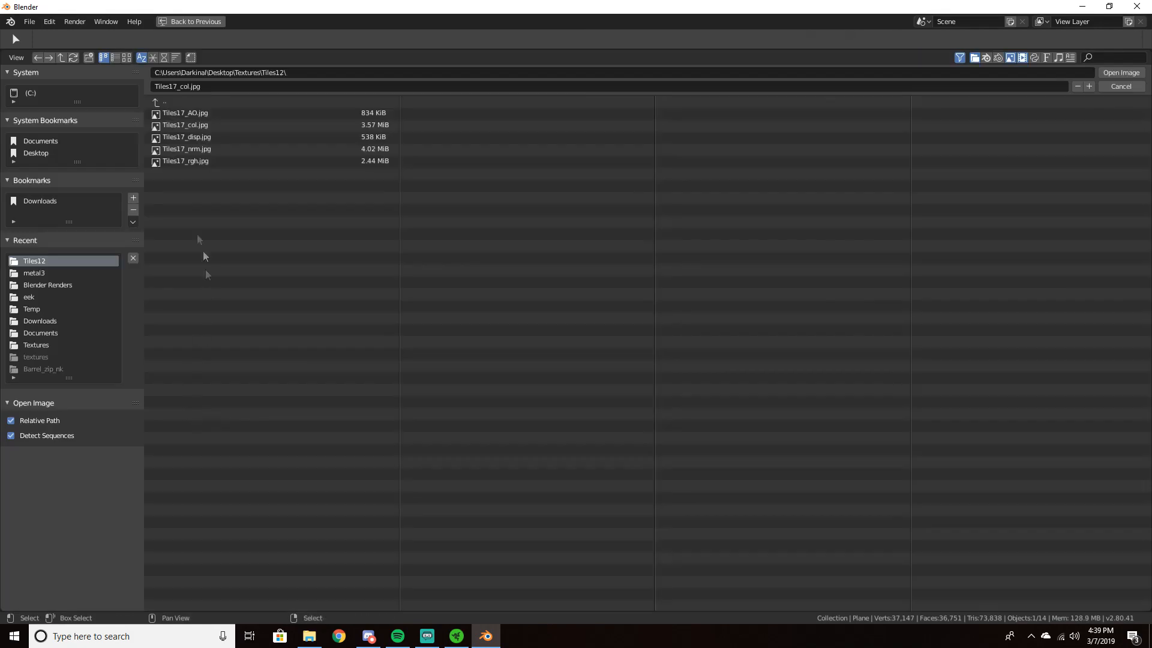
pyautogui.doubleClick(211, 148)
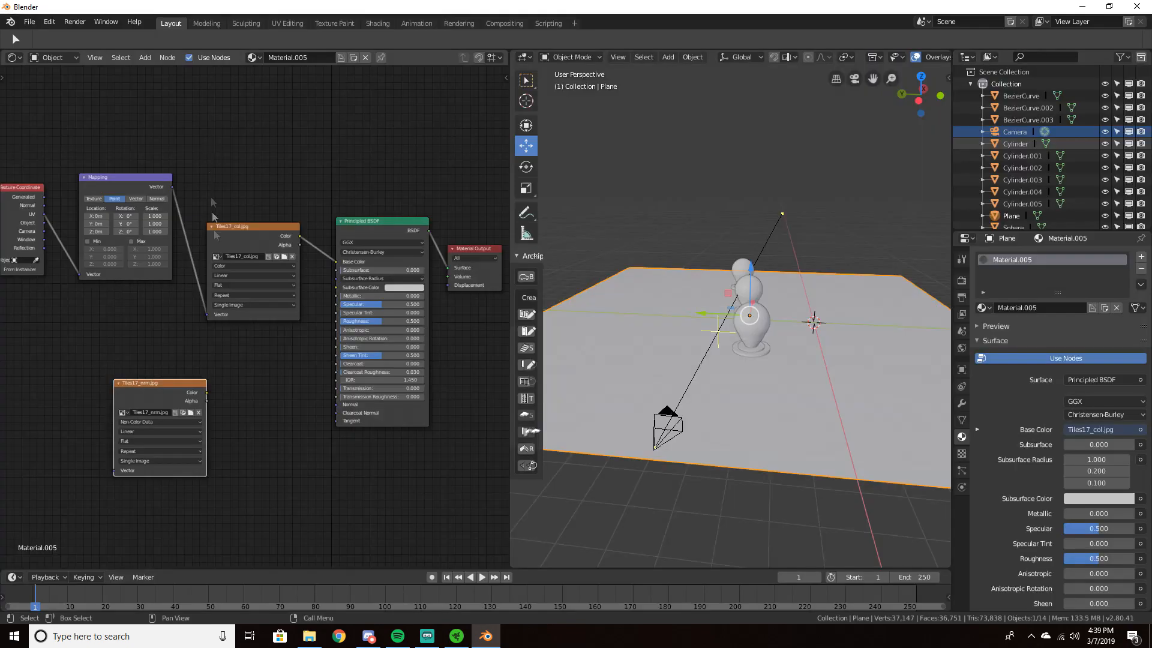
# Add a Normal Map node and wire the Tiles17_nrm.jpg color through it into the Principled BSDF's Normal input
pyautogui.hotkey('shift', 'a')
pyautogui.click(261, 373)
pyautogui.write('normal map')
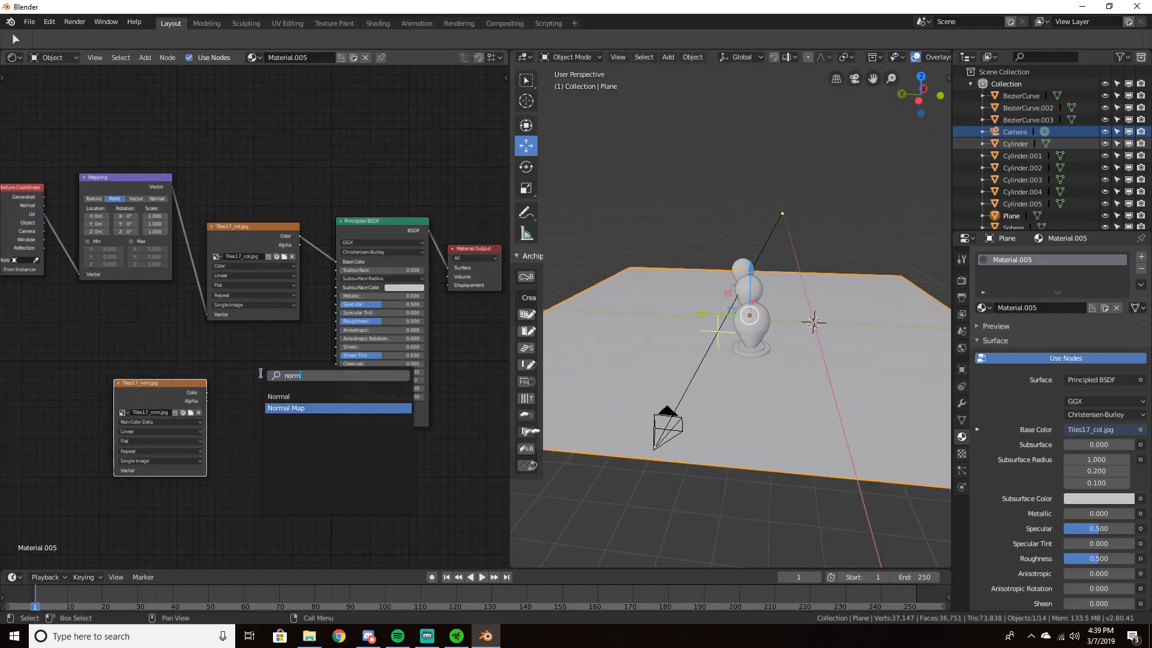
pyautogui.press('Return')
pyautogui.click(233, 378)
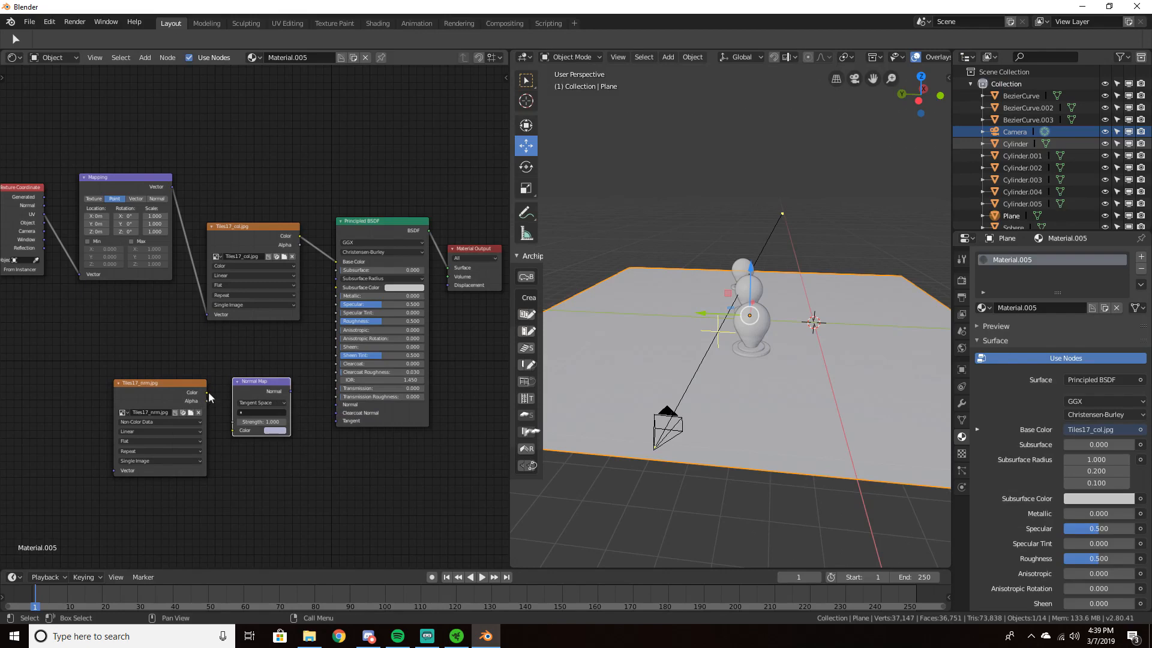
pyautogui.moveTo(207, 393); pyautogui.dragTo(233, 430)
pyautogui.moveTo(290, 391); pyautogui.dragTo(347, 411)
pyautogui.moveTo(267, 380); pyautogui.dragTo(273, 433)
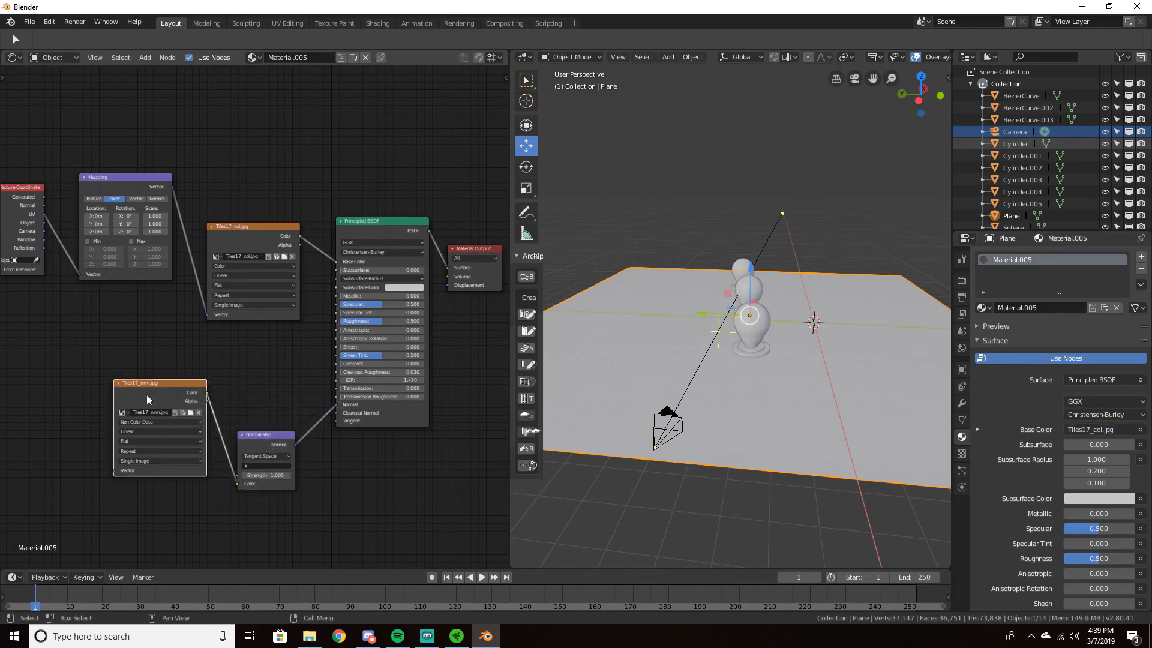
# Duplicate the normal texture node, load Tiles17_rgh.jpg into the copy, and connect its color to the Principled BSDF's Roughness
pyautogui.moveTo(144, 394); pyautogui.dragTo(100, 453)
pyautogui.hotkey('shift', 'd')
pyautogui.click(88, 334)
pyautogui.click(133, 354)
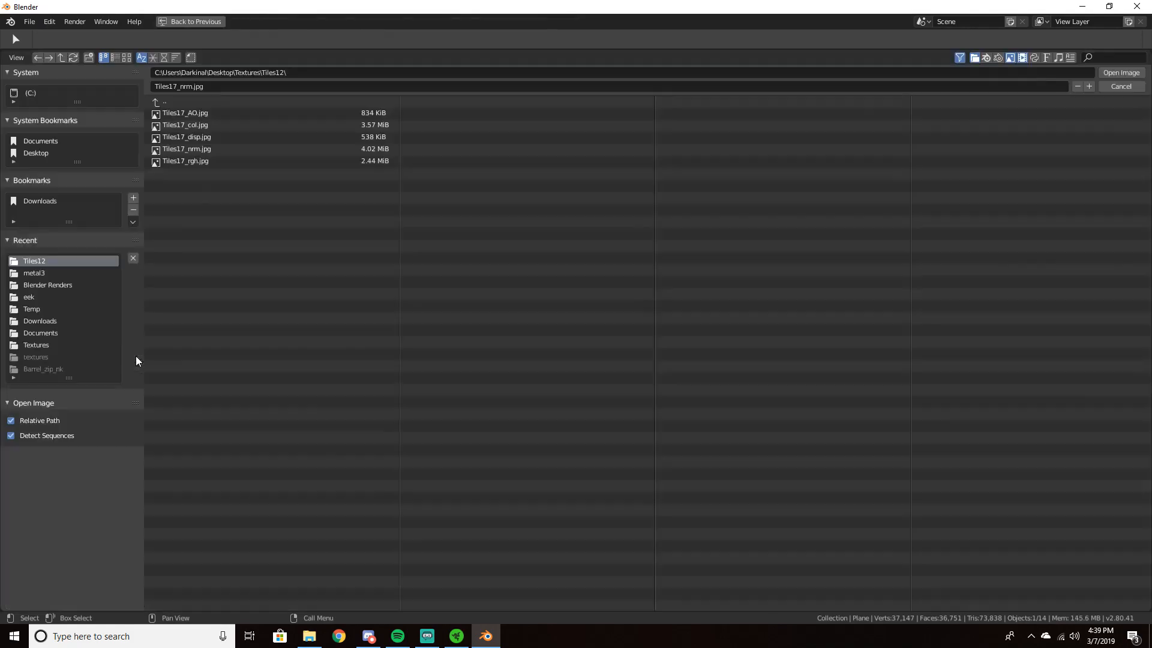
pyautogui.click(169, 148)
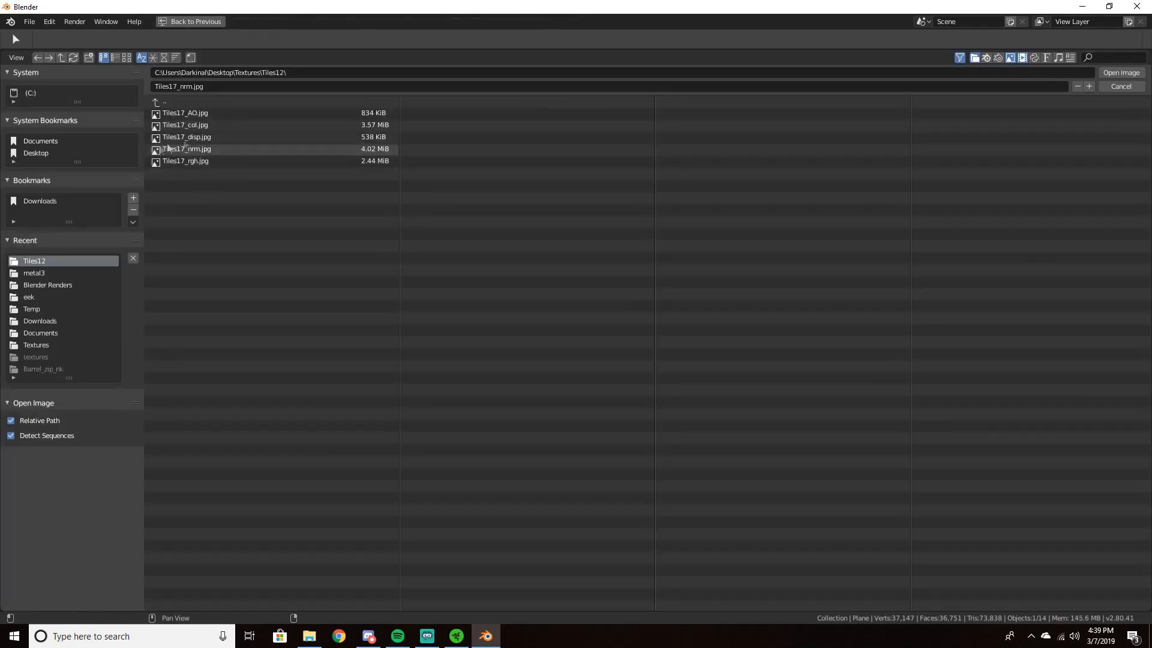
pyautogui.doubleClick(208, 160)
pyautogui.moveTo(154, 340); pyautogui.dragTo(343, 324)
pyautogui.moveTo(118, 329); pyautogui.dragTo(167, 325)
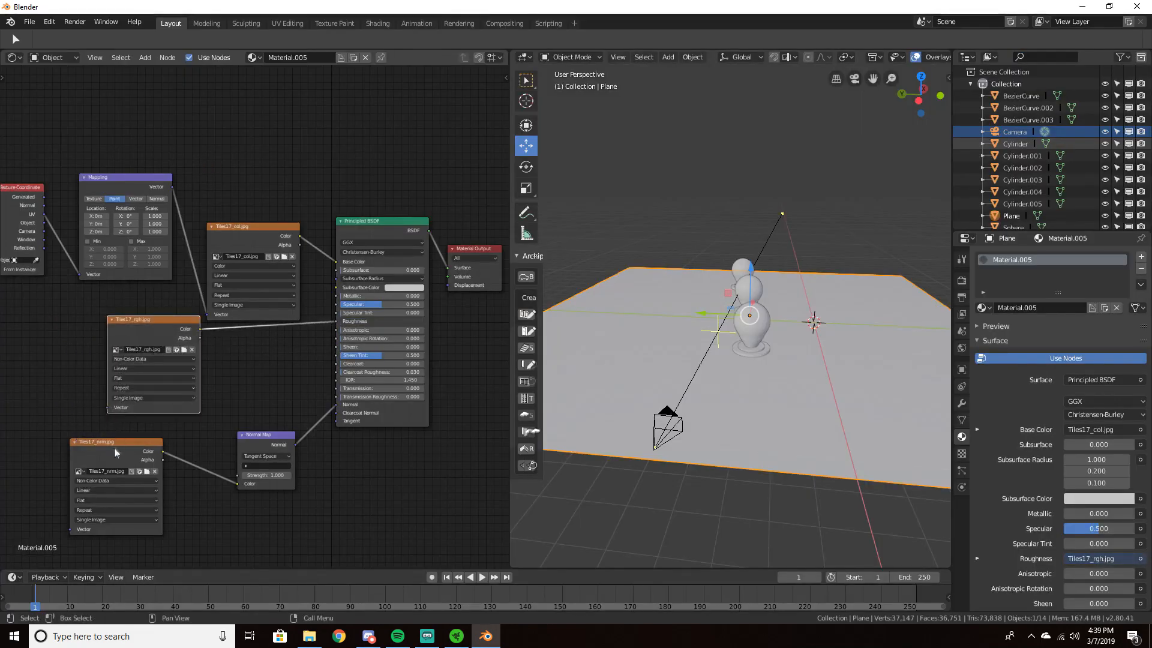
# Duplicate the roughness texture node, load Tiles17_AO.jpg into the copy, and connect its color to the Principled BSDF's Anisotropic input
pyautogui.moveTo(115, 448); pyautogui.dragTo(133, 528)
pyautogui.moveTo(128, 334); pyautogui.dragTo(126, 411)
pyautogui.hotkey('shift', 'd')
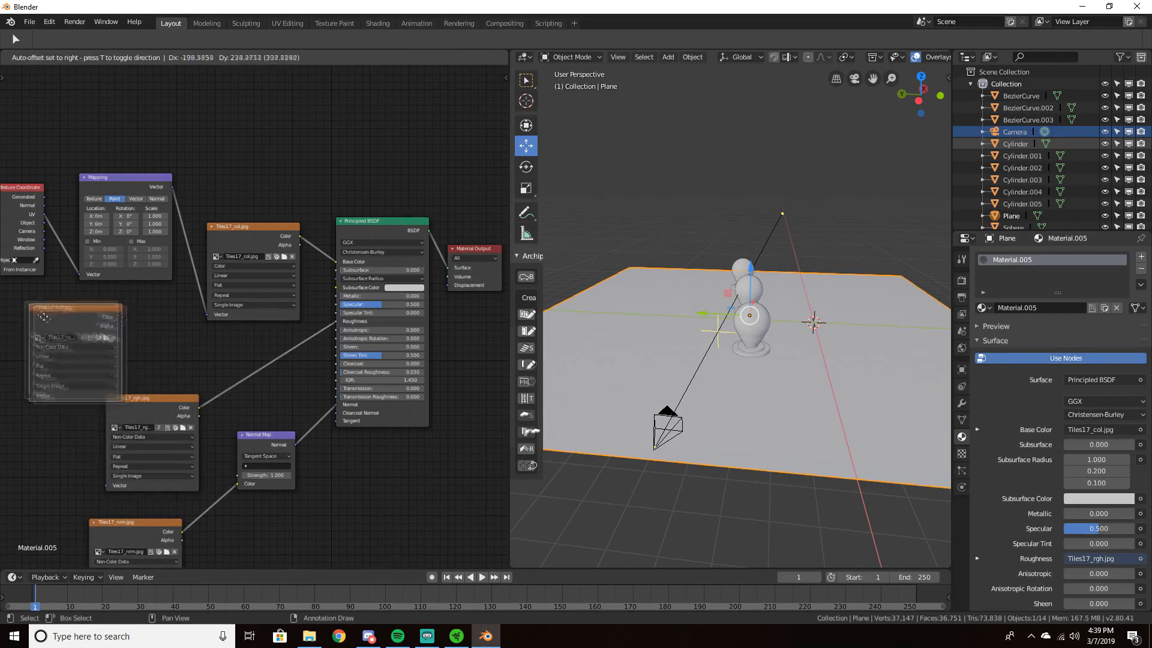
pyautogui.click(41, 315)
pyautogui.click(98, 329)
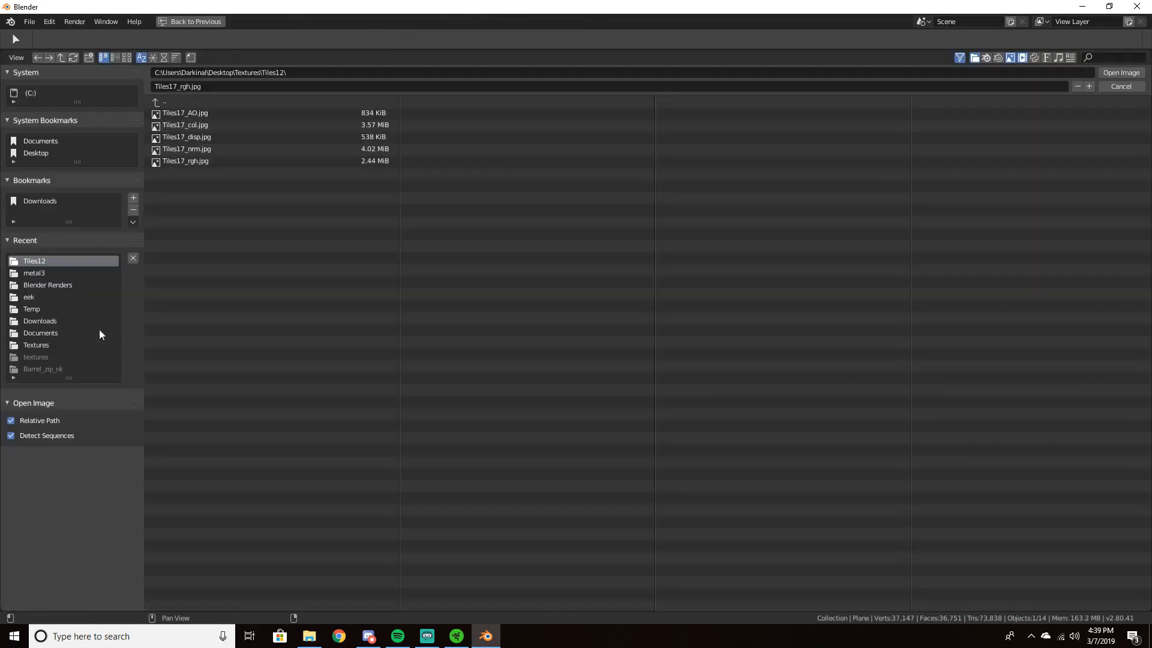
pyautogui.doubleClick(210, 112)
pyautogui.moveTo(329, 348); pyautogui.dragTo(344, 332)
pyautogui.scroll(-3, 189, 355)
pyautogui.hotkey('shift', 'd')
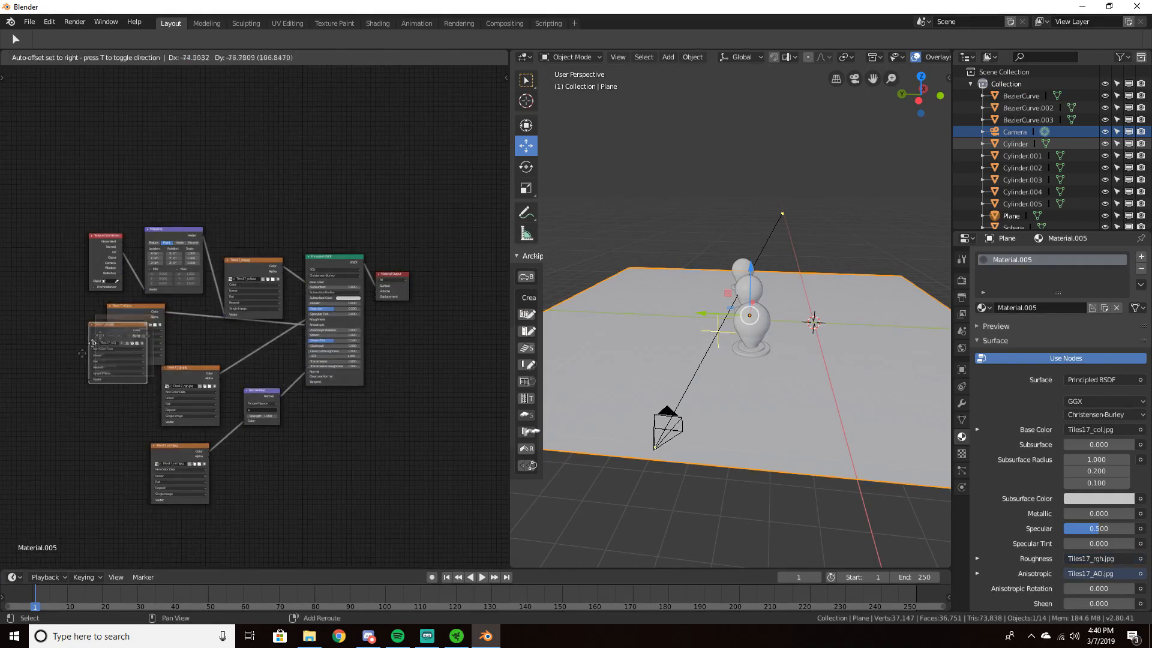
pyautogui.click(43, 401)
pyautogui.click(76, 410)
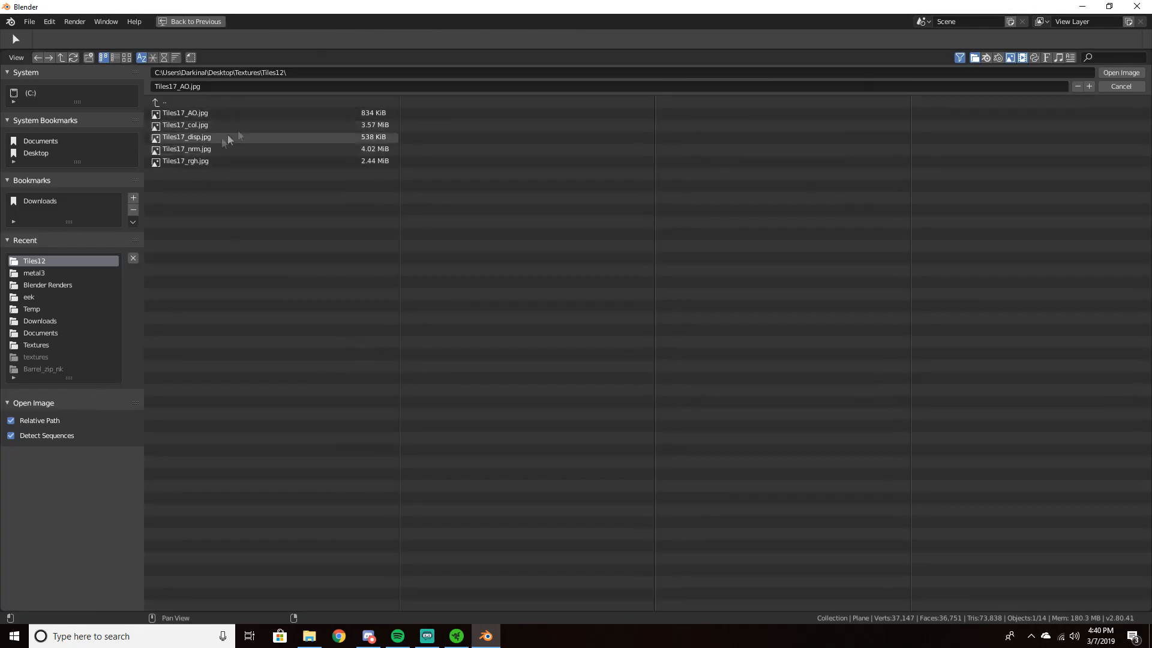
pyautogui.click(1105, 88)
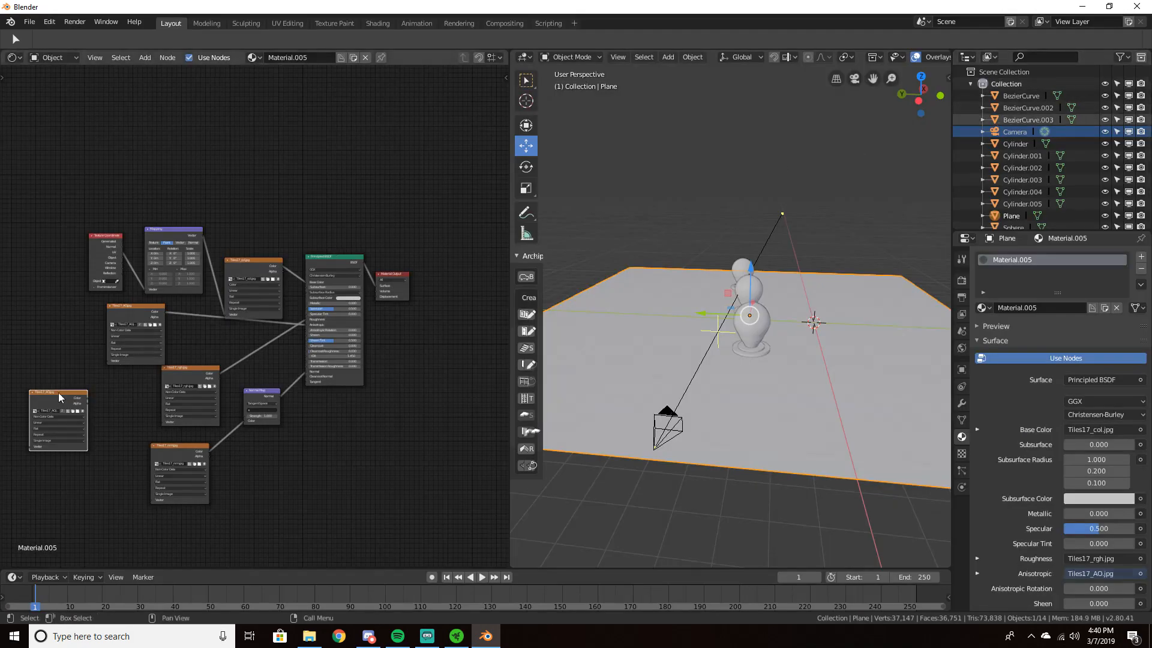
pyautogui.press('Delete')
# Add an area light in rendered shading and raise it above the floor and bulbs
pyautogui.press('z')
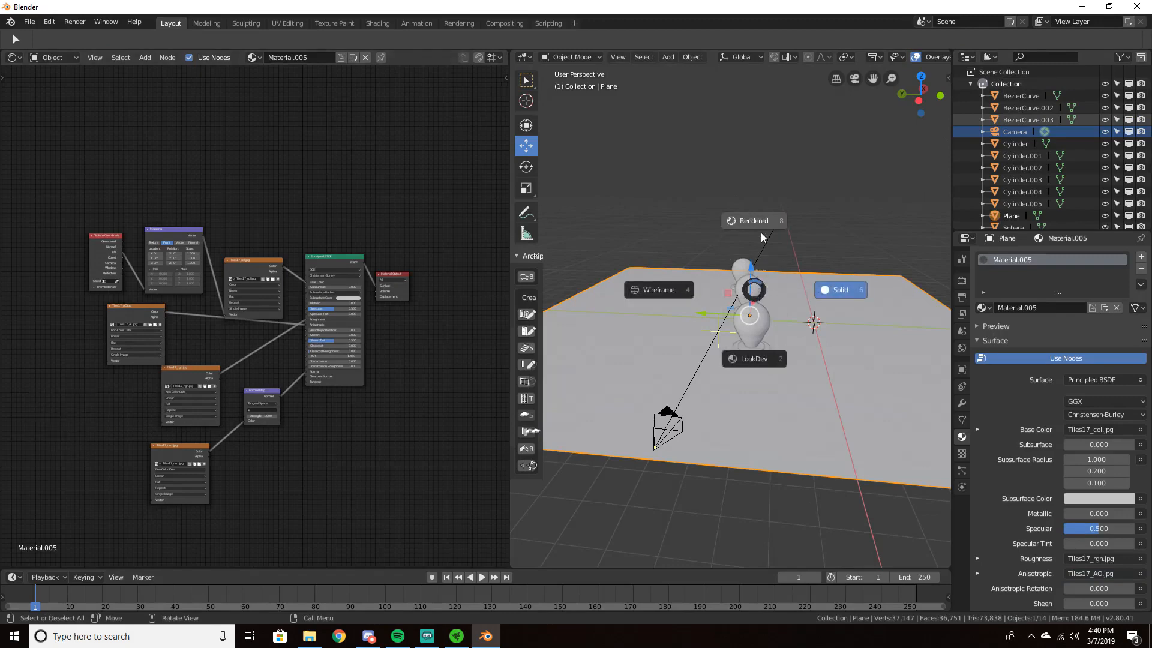
pyautogui.click(761, 233)
pyautogui.hotkey('shift', 'a')
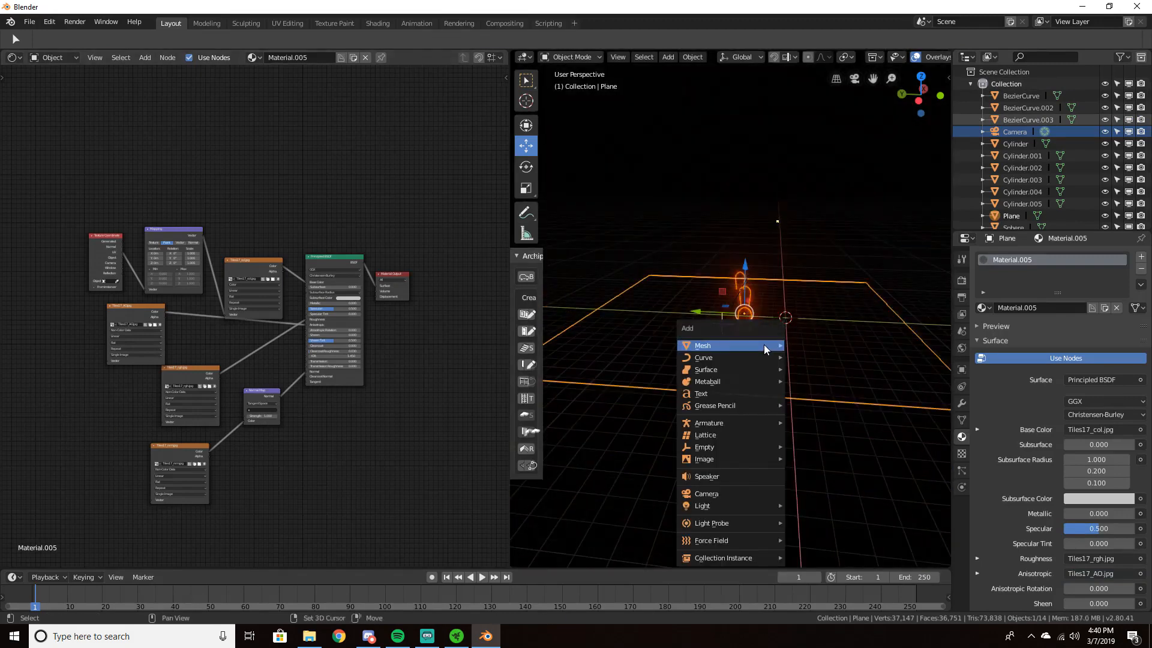
pyautogui.moveTo(737, 510)
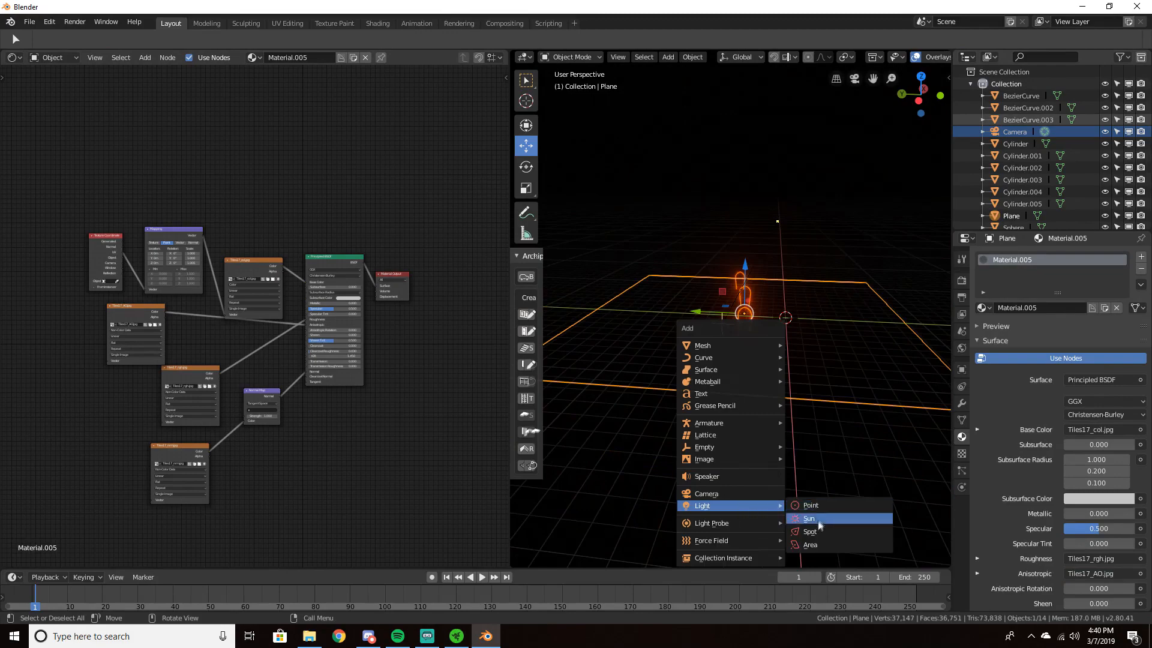
pyautogui.click(810, 544)
pyautogui.moveTo(790, 280); pyautogui.dragTo(819, 167)
# Widen the 3D viewport and select the tiled floor plane in the camera view
pyautogui.scroll(5, 810, 311)
pyautogui.moveTo(810, 311); pyautogui.dragTo(872, 333, button='middle')
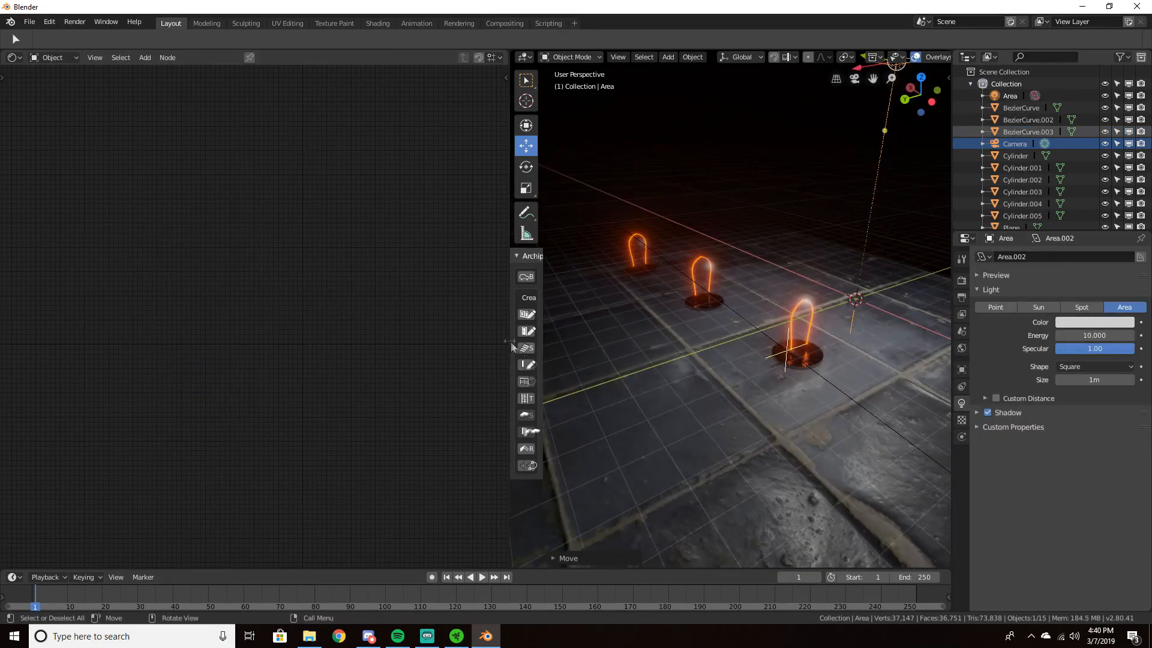
pyautogui.moveTo(513, 341); pyautogui.dragTo(215, 342)
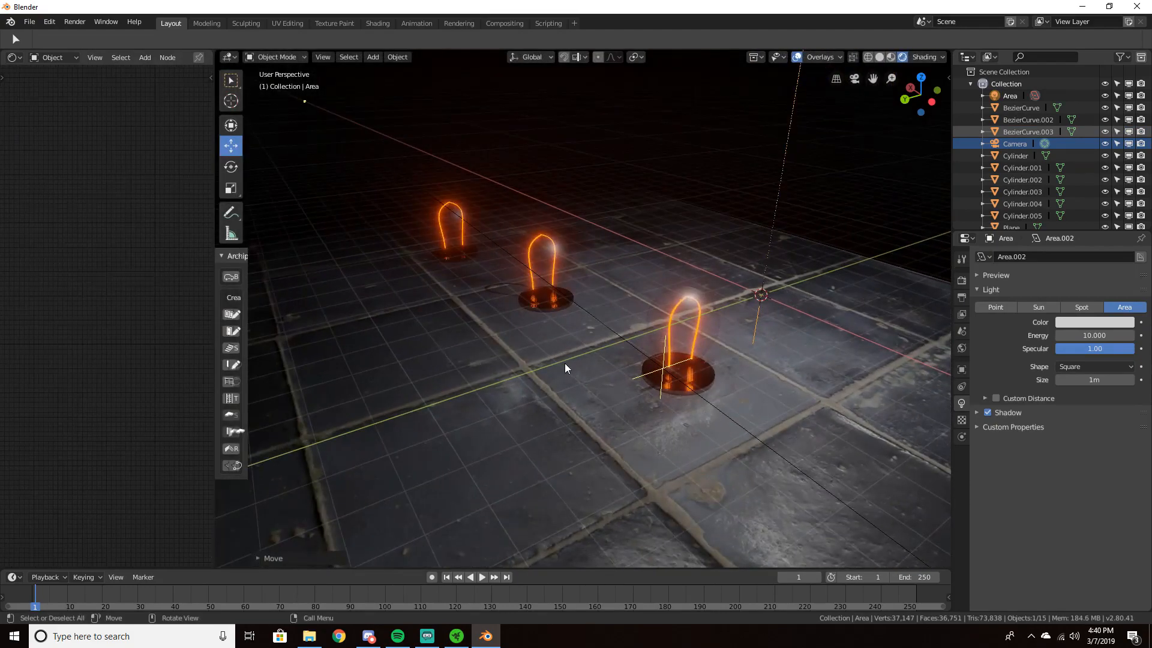
pyautogui.press('KP_0')
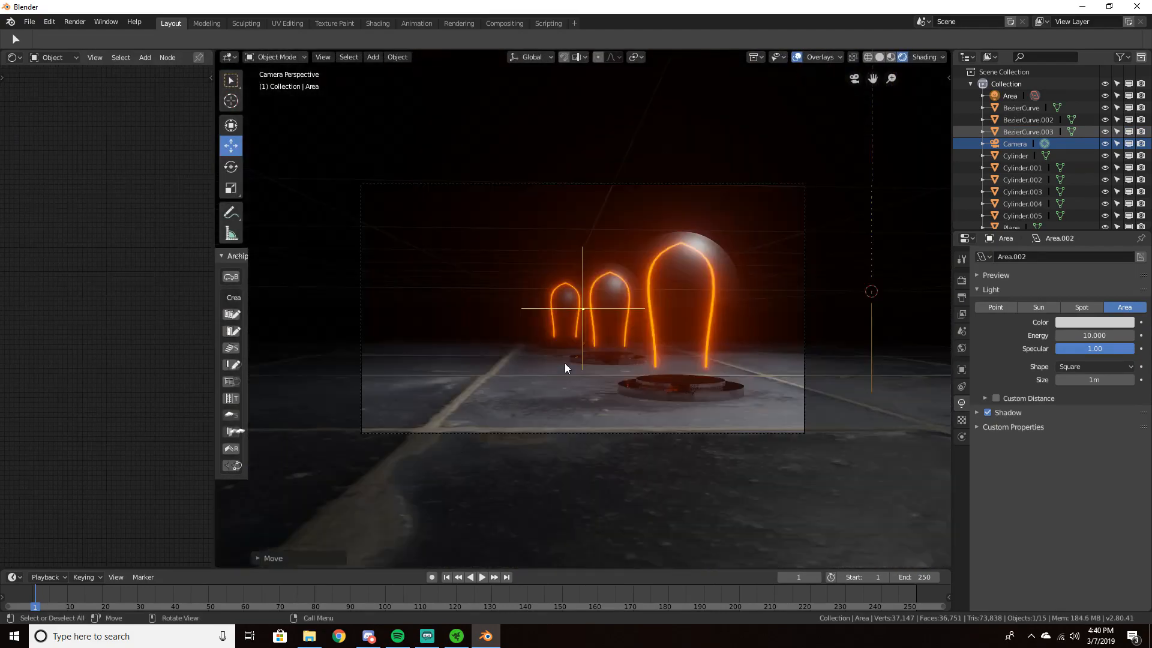
pyautogui.click(568, 400)
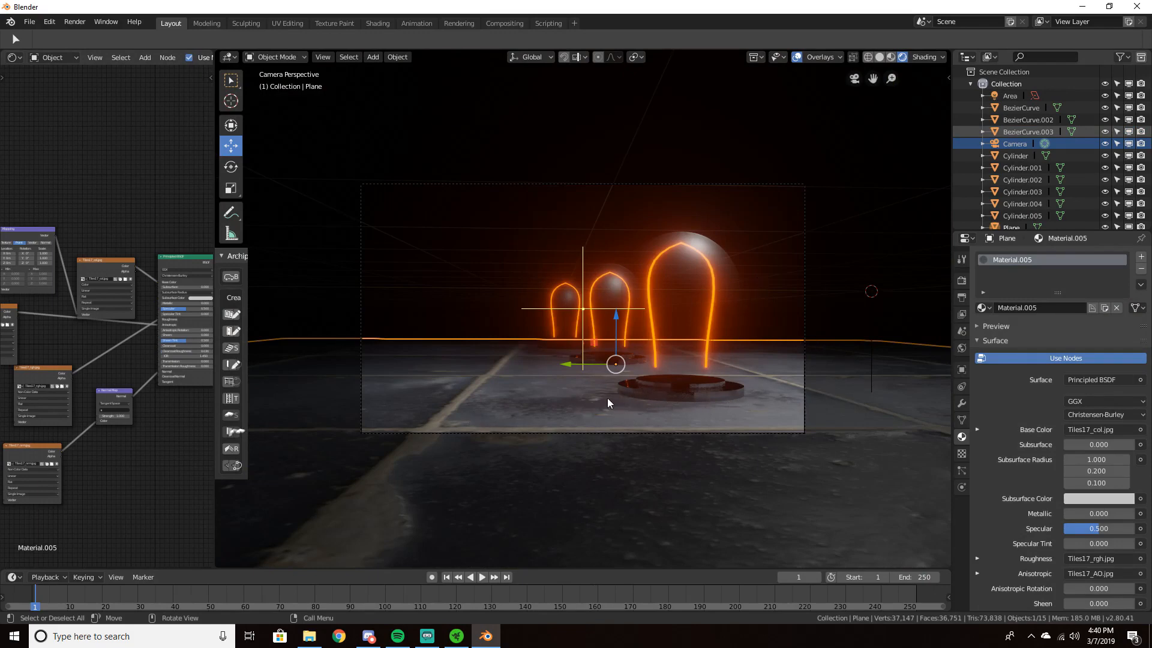
# Replace the node editor with the UV Editor and scale the floor plane's UVs up to about 3 times
pyautogui.click(12, 57)
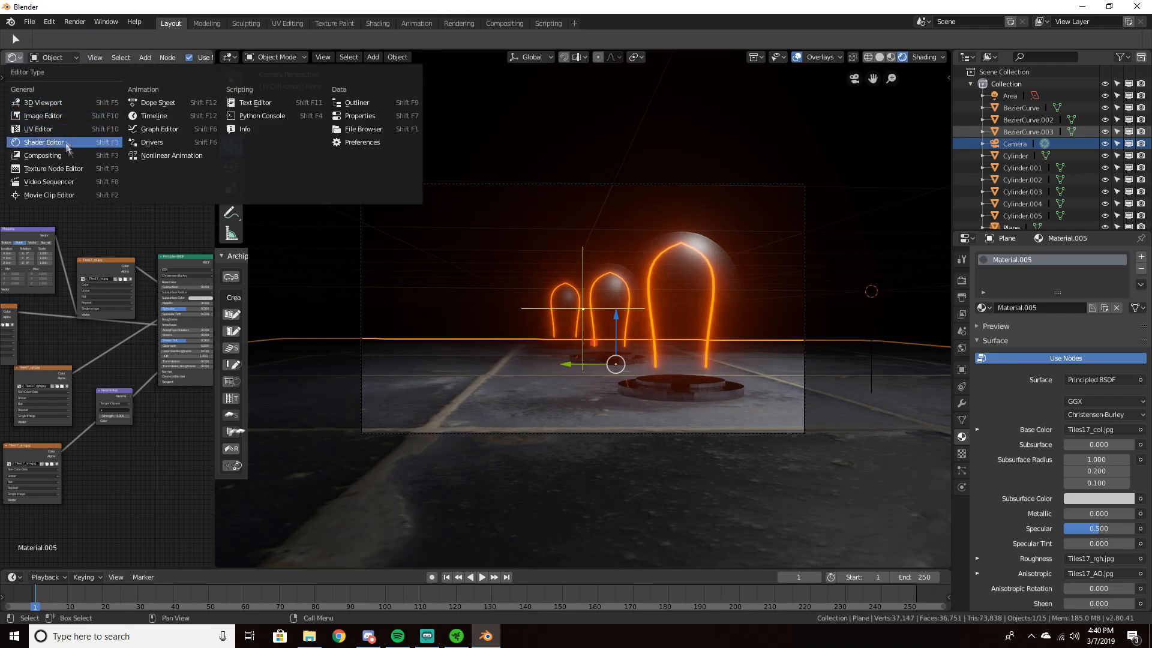
pyautogui.click(12, 57)
pyautogui.click(47, 138)
pyautogui.press('Tab')
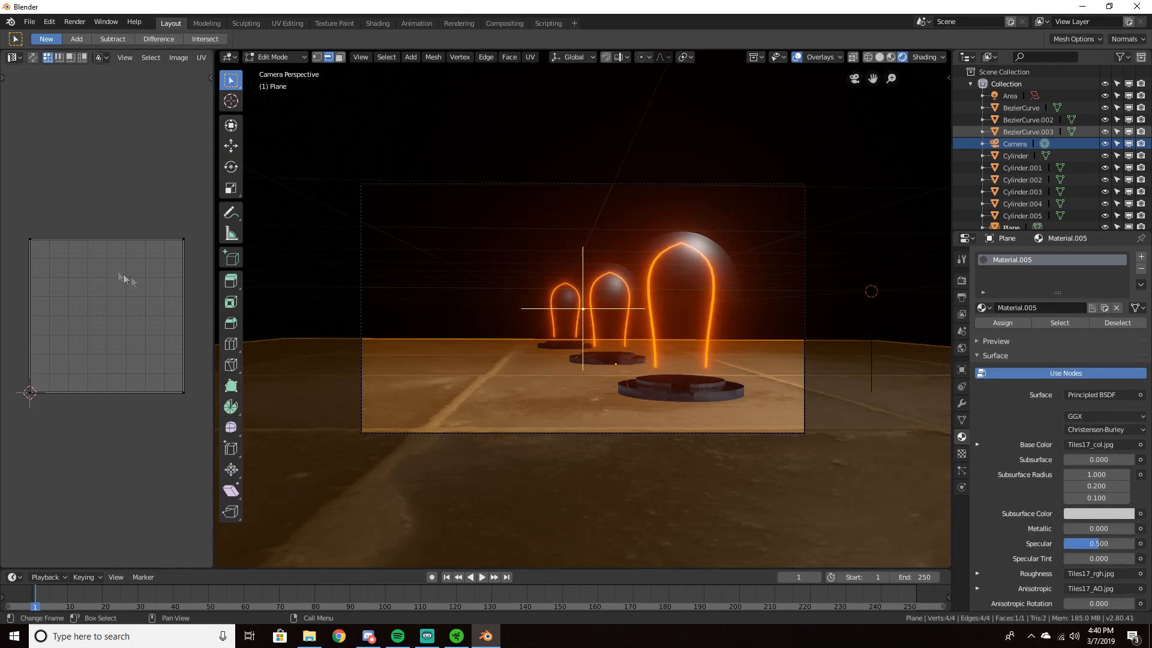
pyautogui.press('s')
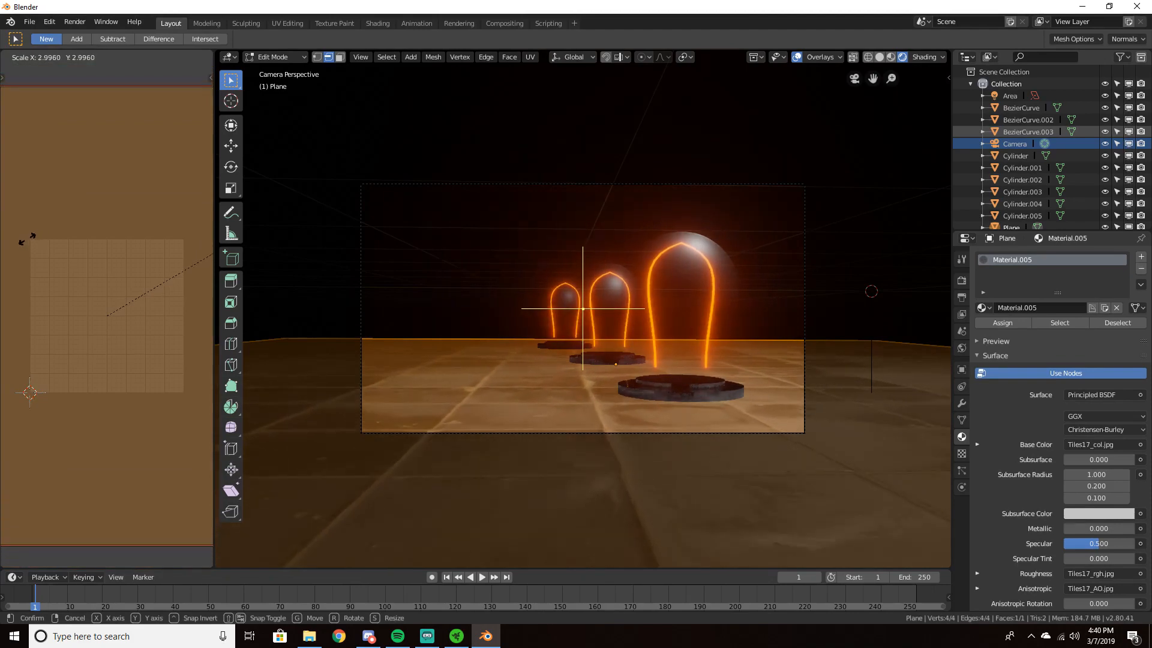
pyautogui.click(26, 238)
pyautogui.press('Tab')
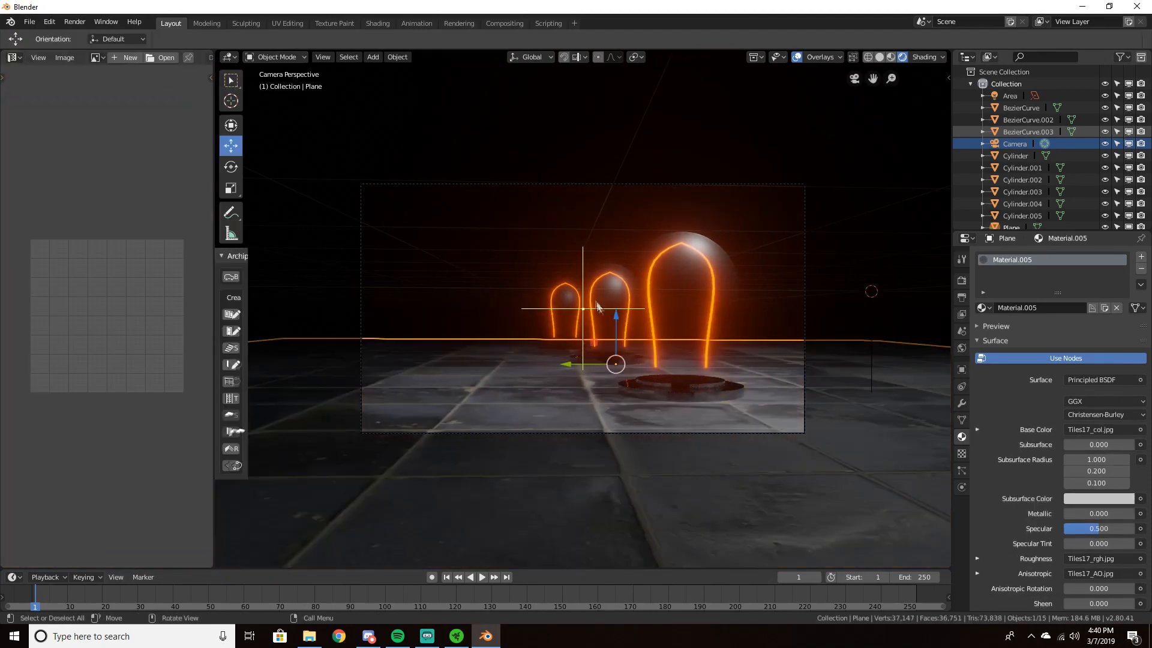
# Delete the existing area light above the floor
pyautogui.moveTo(852, 243); pyautogui.dragTo(641, 217, button='middle')
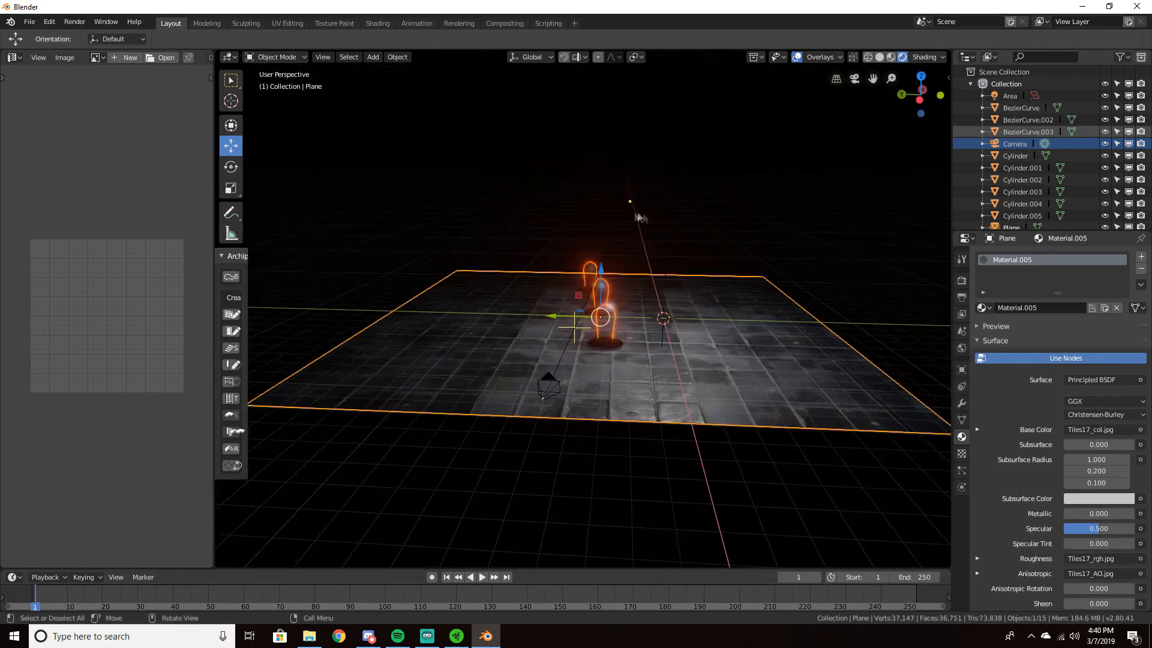
pyautogui.click(672, 176)
pyautogui.moveTo(672, 176); pyautogui.dragTo(729, 275, button='middle')
pyautogui.press('Delete')
# Add a new area light at the 3D cursor and raise it above the tiled floor
pyautogui.hotkey('shift', 'a')
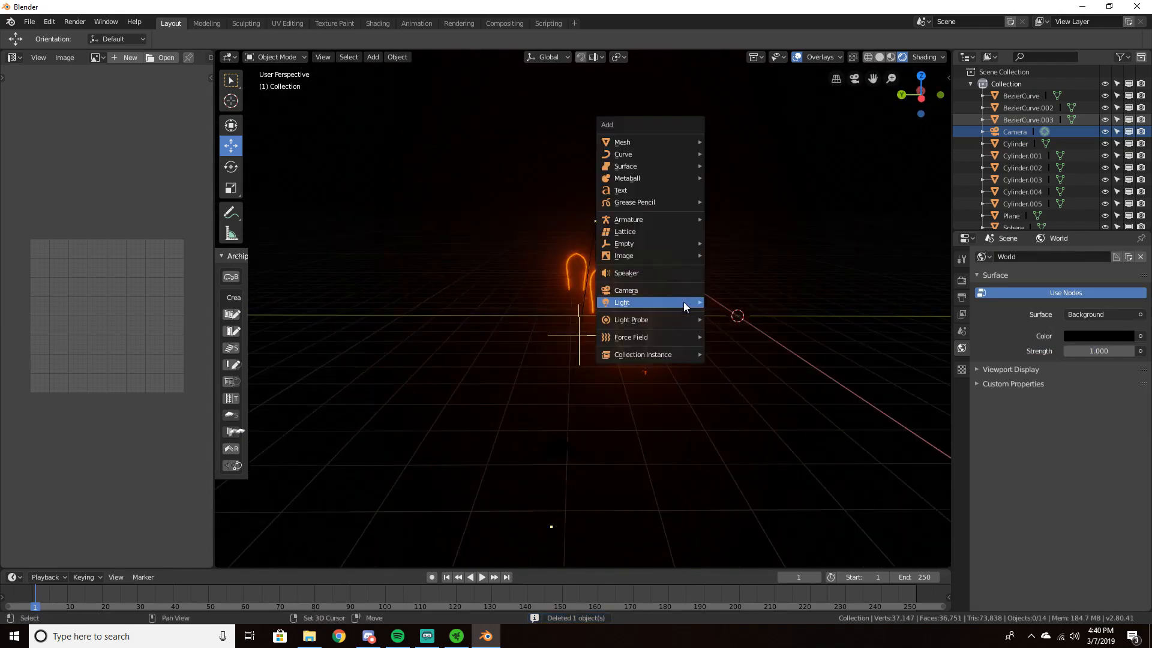
pyautogui.moveTo(684, 300)
pyautogui.click(726, 340)
pyautogui.moveTo(726, 340); pyautogui.dragTo(738, 290, button='middle')
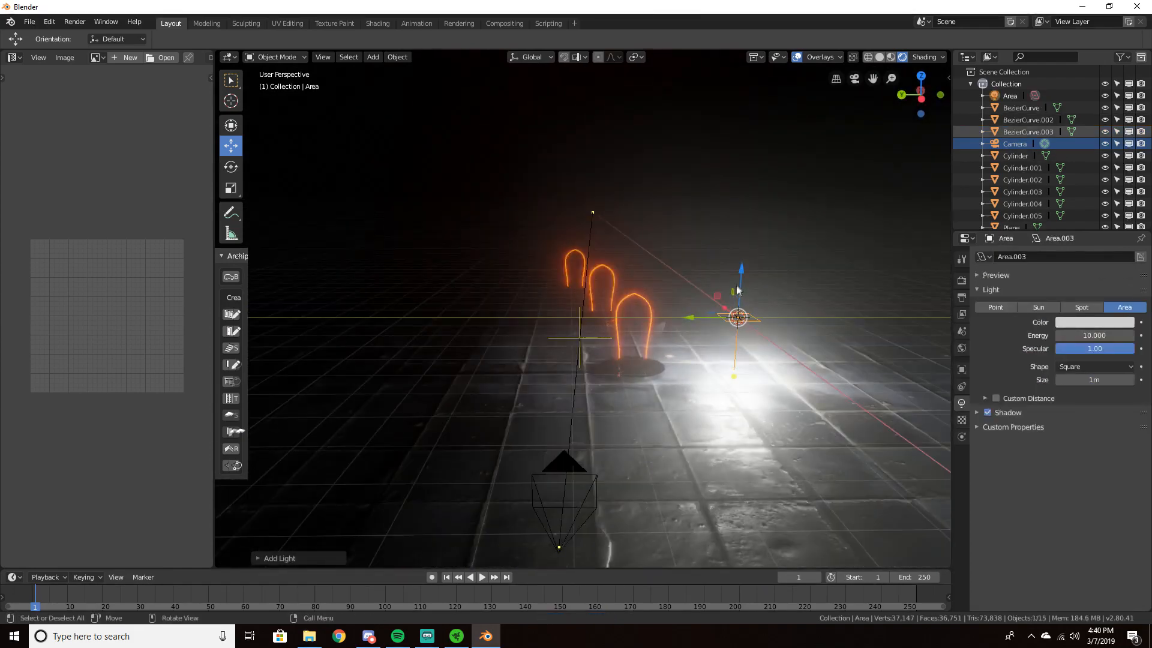
pyautogui.moveTo(738, 277); pyautogui.dragTo(756, 211)
# Move the area light along Y away from the front bulb and rotate it to face the bulbs
pyautogui.moveTo(767, 213); pyautogui.dragTo(632, 402, button='middle')
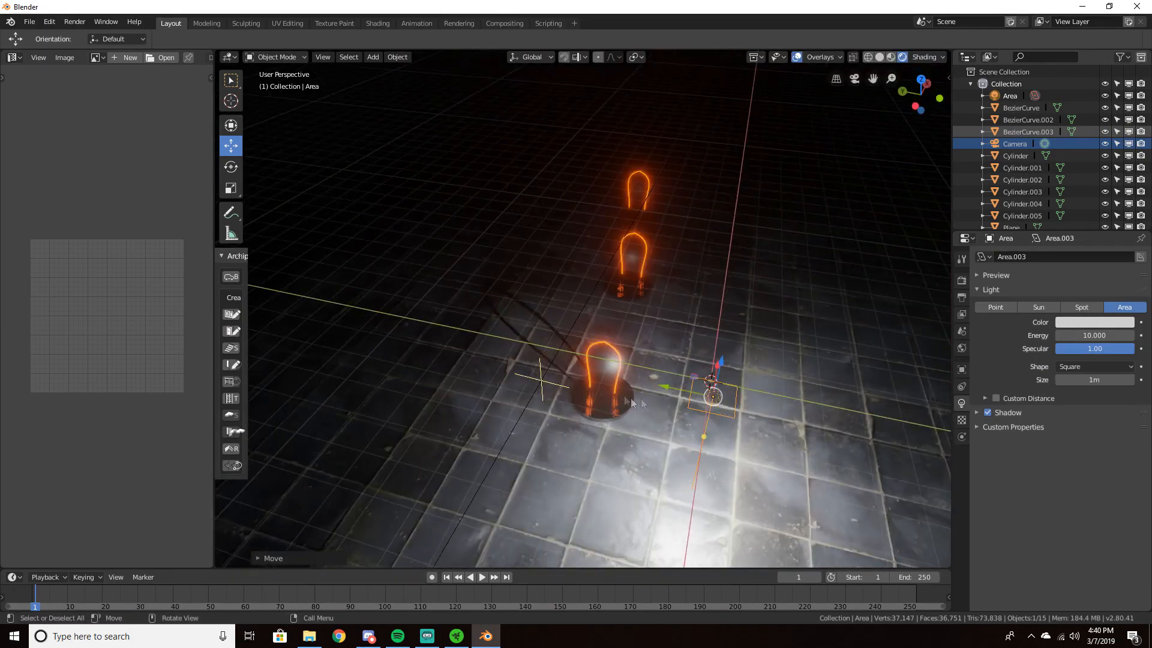
pyautogui.moveTo(664, 386); pyautogui.dragTo(834, 422)
pyautogui.scroll(-2, 833, 420)
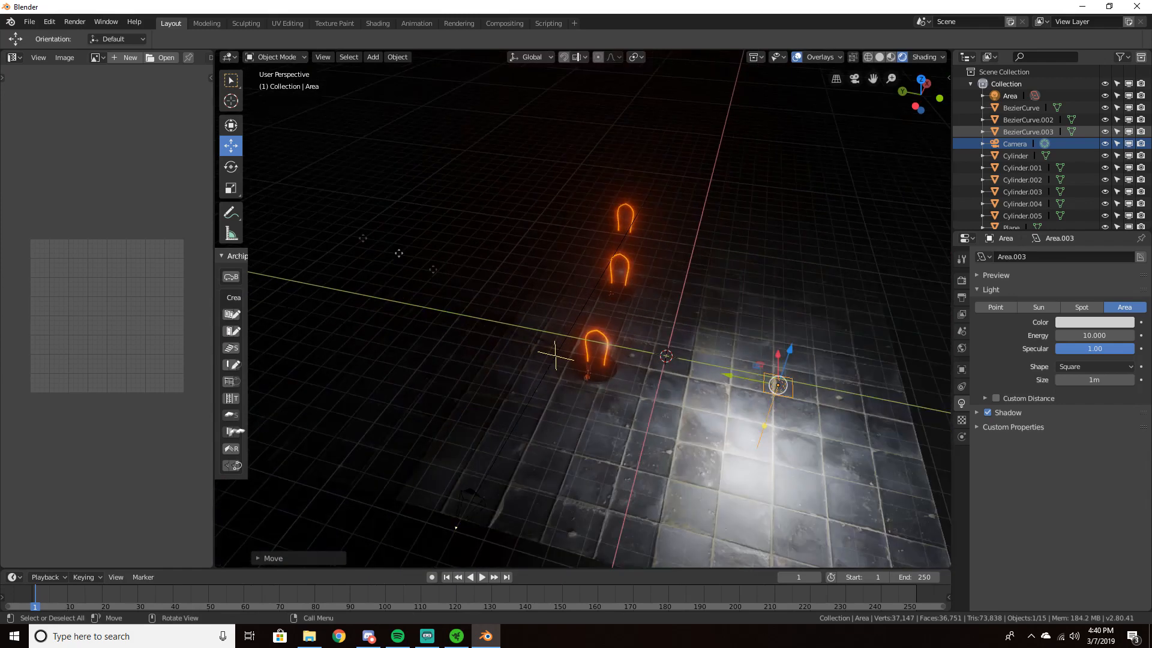
pyautogui.click(230, 167)
pyautogui.moveTo(768, 351); pyautogui.dragTo(816, 369)
# Set the area light's energy to 3
pyautogui.click(1091, 335)
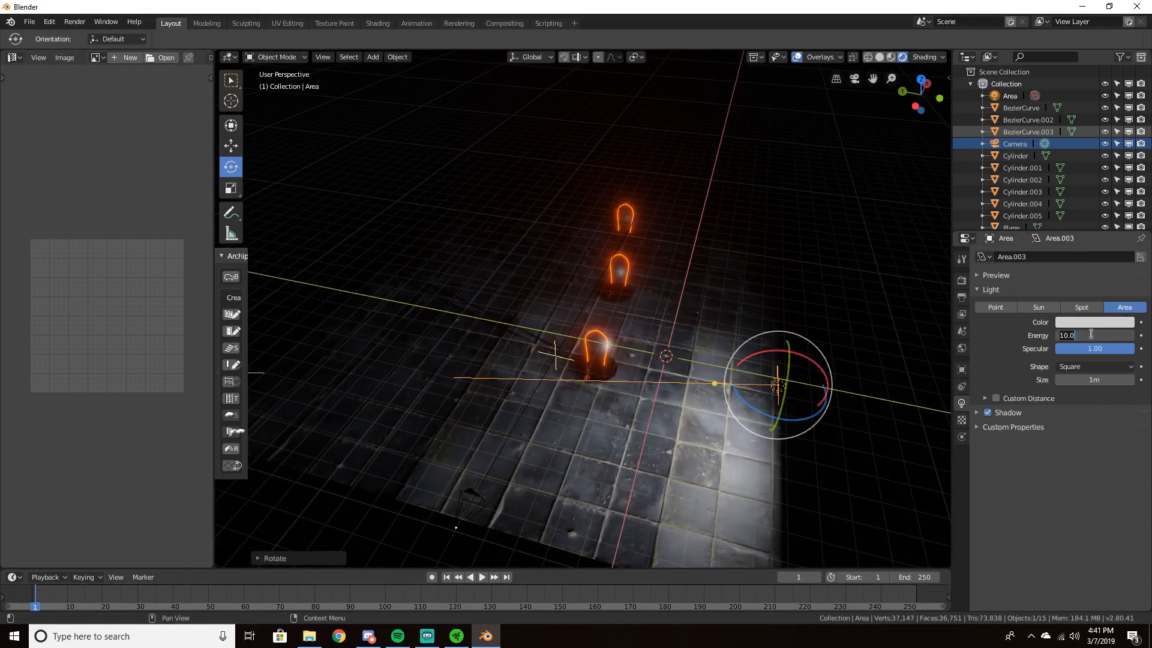
pyautogui.press('Return')
pyautogui.click(1092, 335)
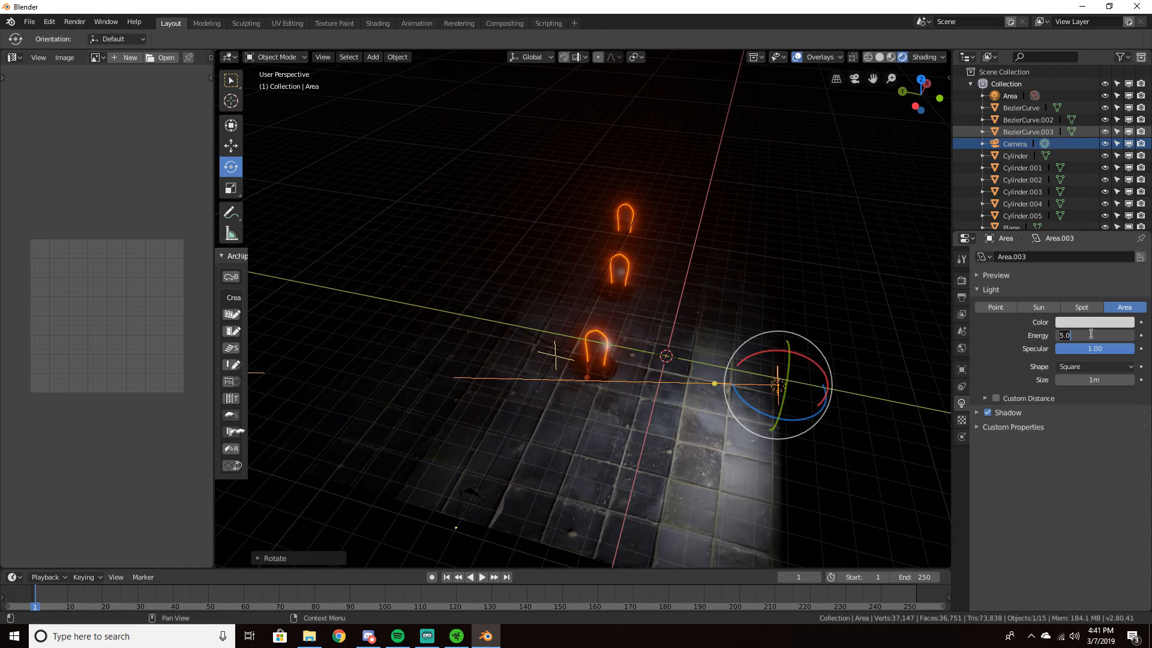
pyautogui.write('4')
pyautogui.press('Return')
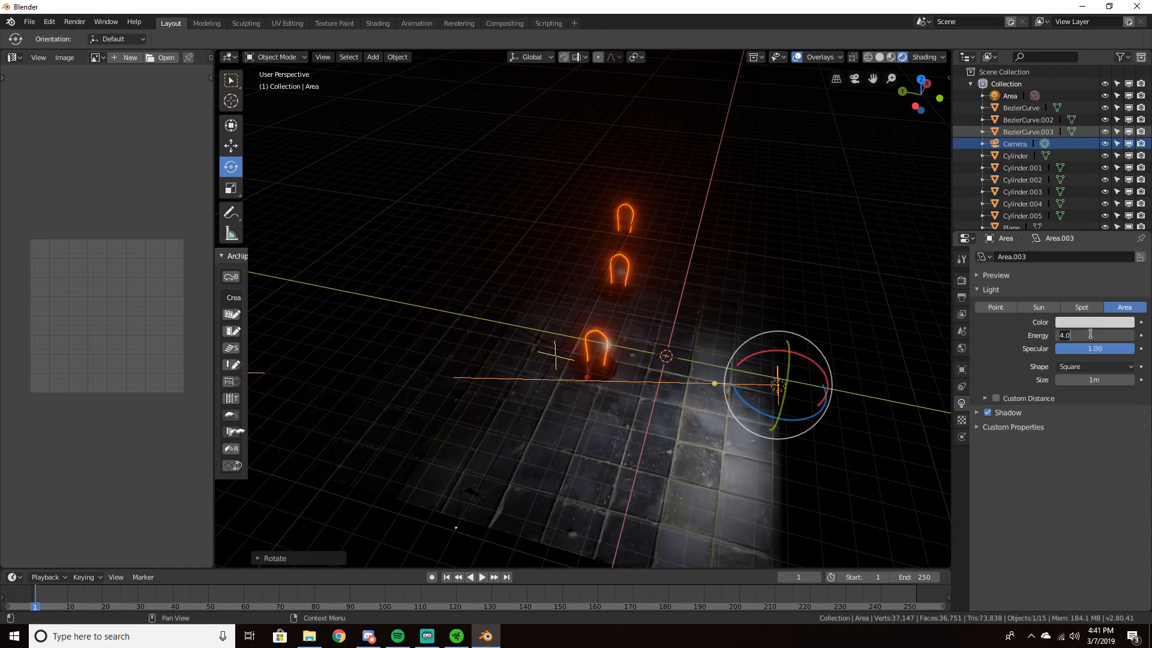
pyautogui.press('Return')
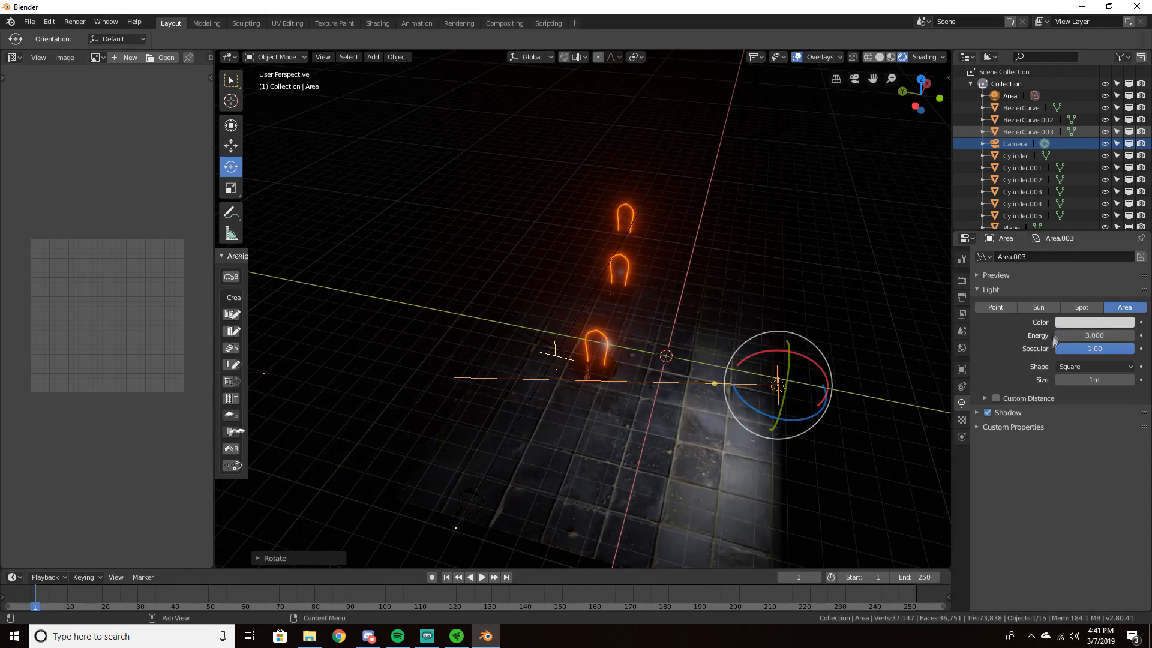
# Change the area light's color to orange, about R 1.000, G 0.138, B 0.022
pyautogui.click(1068, 322)
pyautogui.click(1079, 324)
pyautogui.click(1049, 240)
pyautogui.moveTo(1049, 242); pyautogui.dragTo(1056, 247)
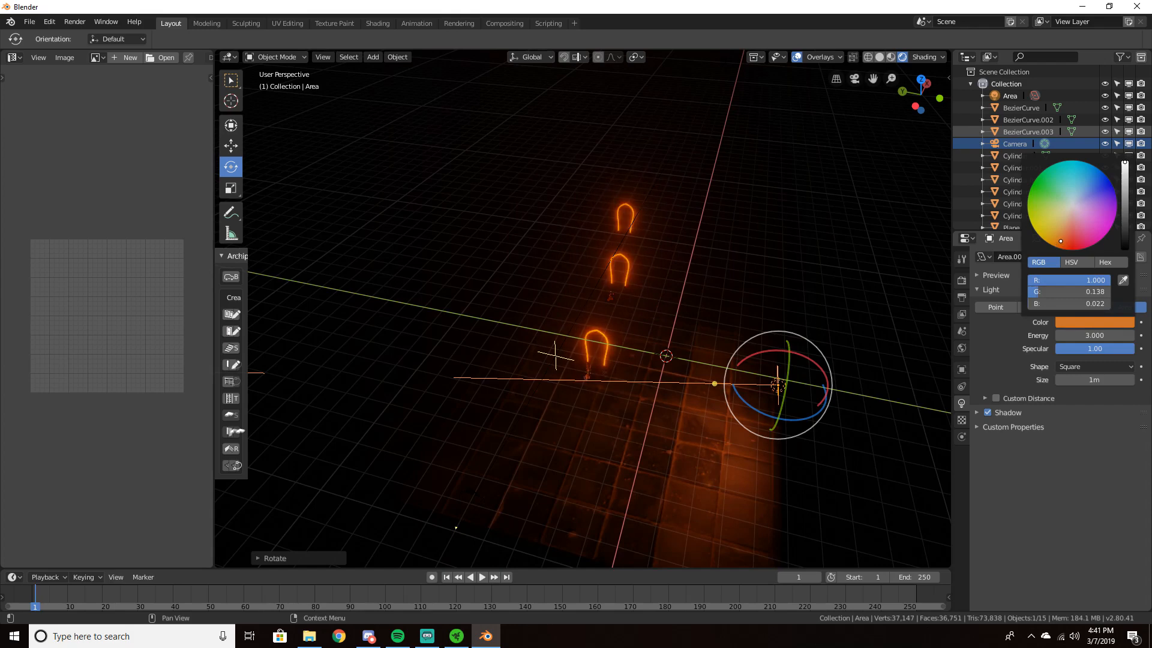
# Duplicate the orange area light, move the copy along Y to the bulbs' opposite side, and rotate it to face them
pyautogui.hotkey('shift', 'd')
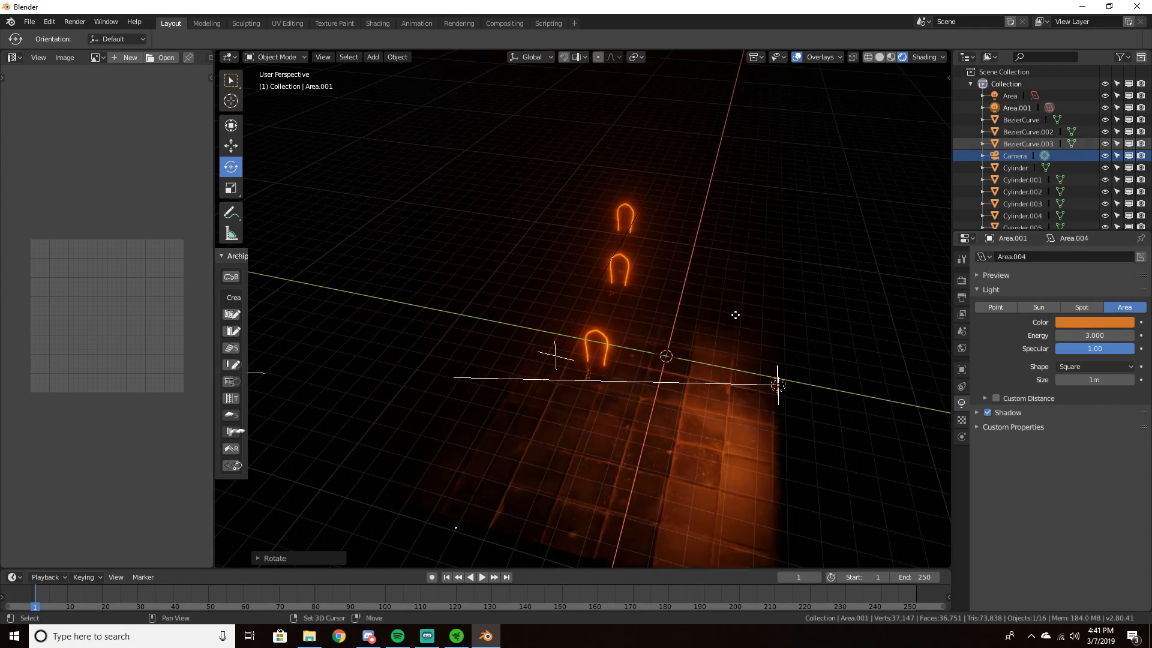
pyautogui.rightClick(739, 320)
pyautogui.click(231, 146)
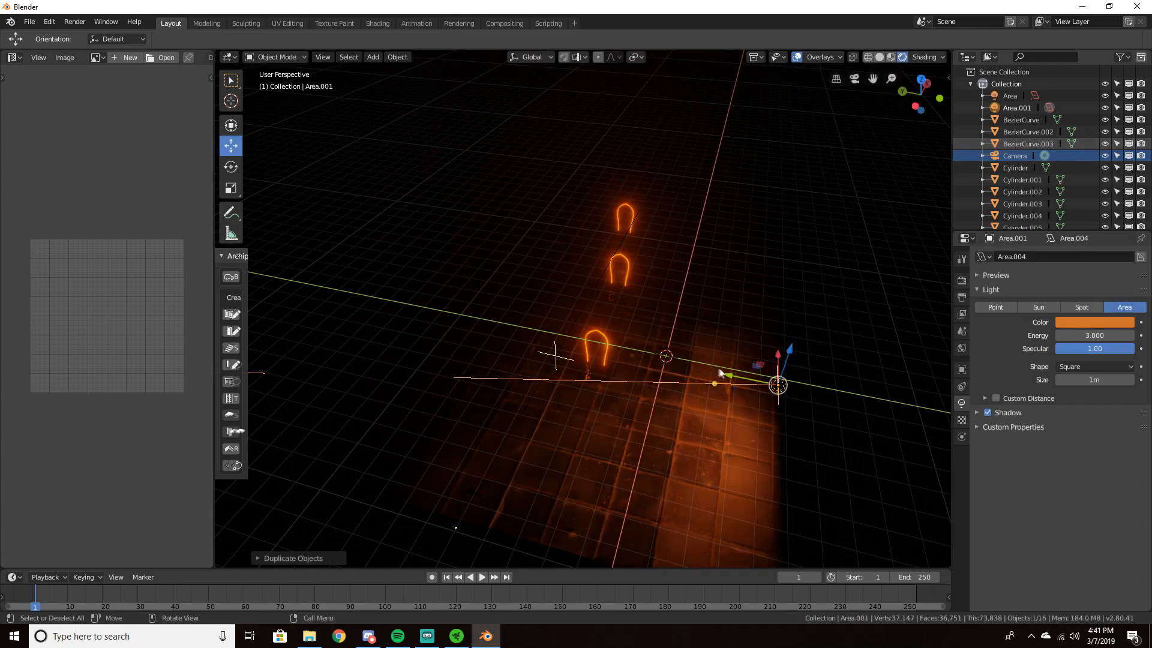
pyautogui.moveTo(720, 372); pyautogui.dragTo(406, 308)
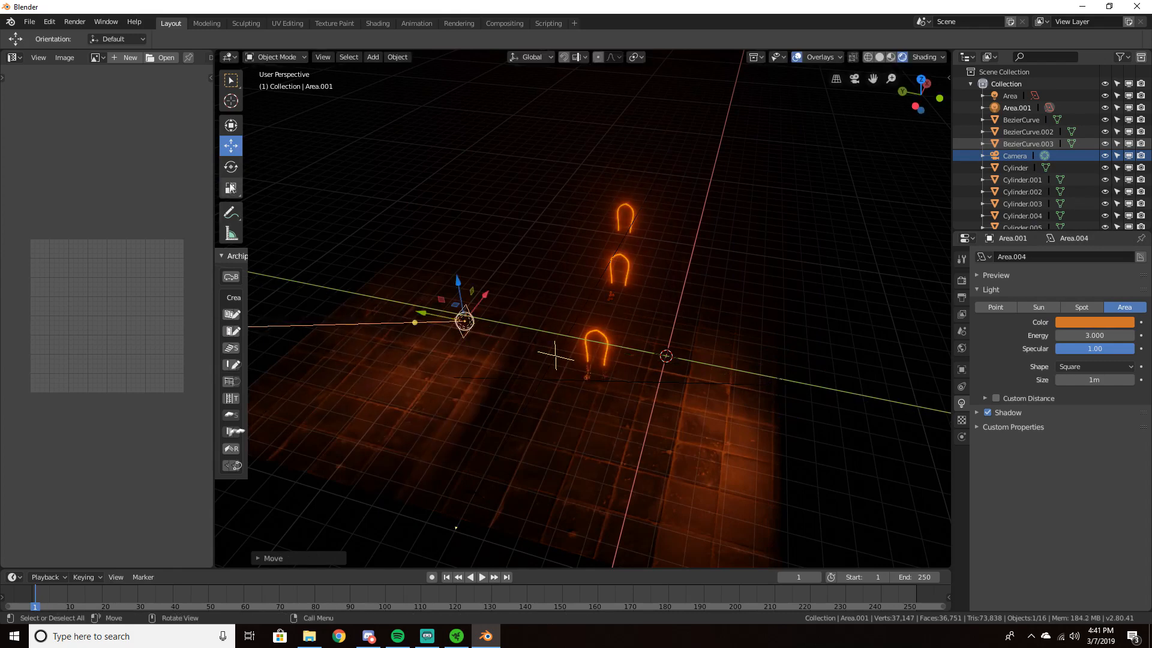
pyautogui.click(231, 167)
pyautogui.moveTo(466, 350); pyautogui.dragTo(444, 288)
pyautogui.press('KP_0')
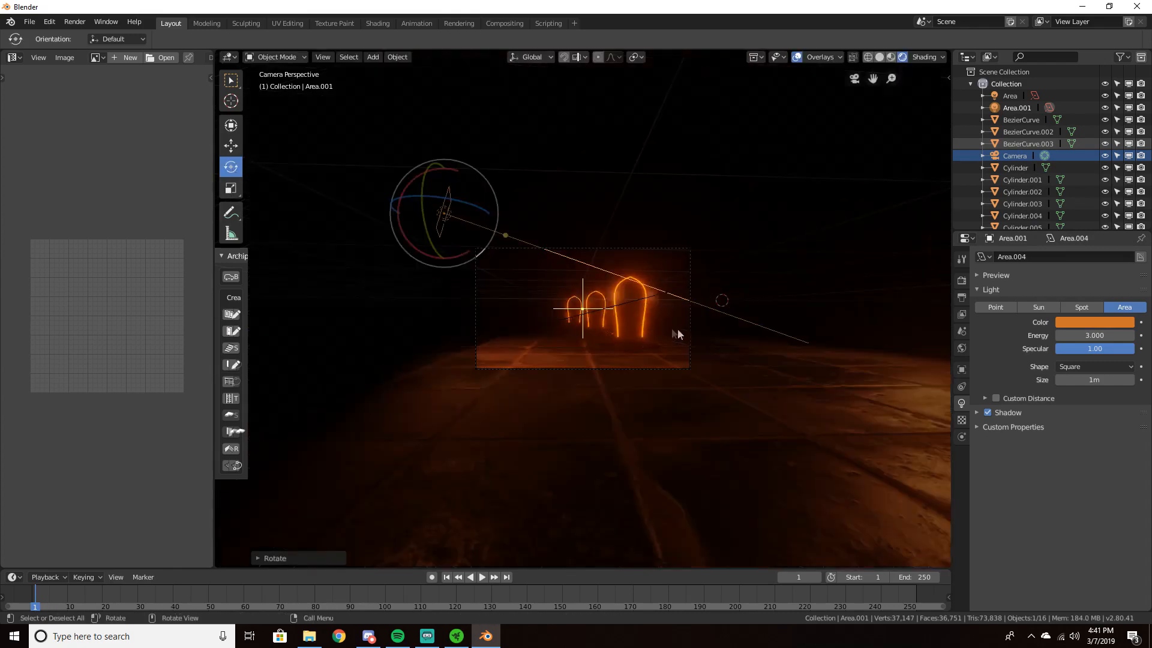
pyautogui.scroll(6, 650, 322)
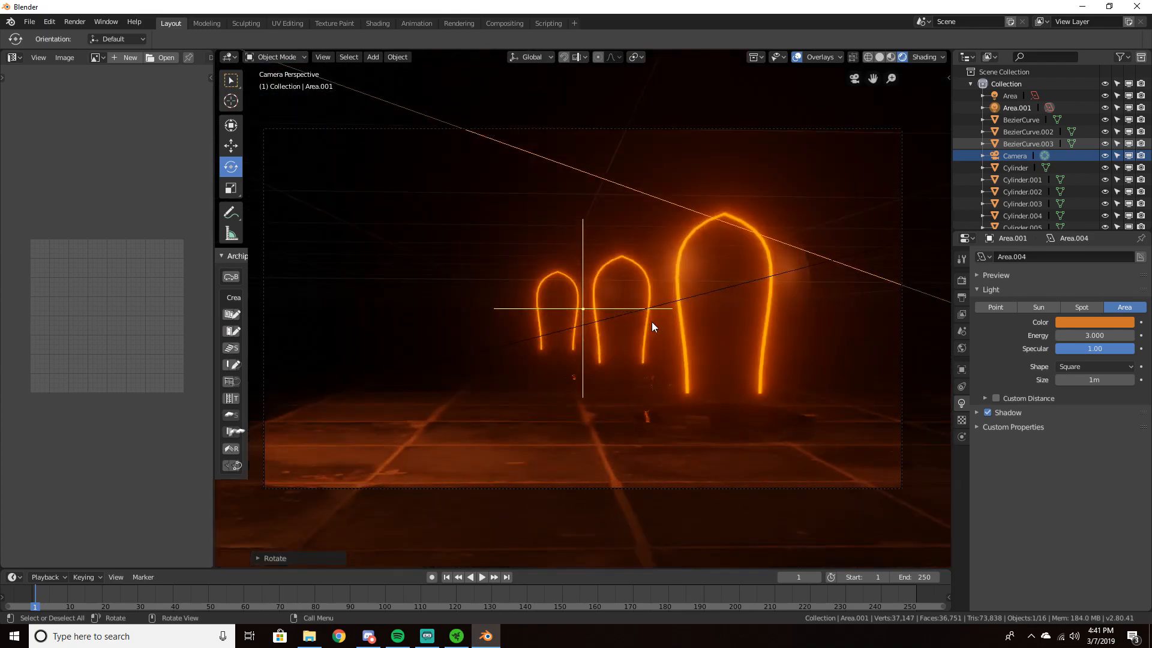
# Duplicate the Area.001 light and move the copy along X to beside the rear bulbs
pyautogui.moveTo(652, 322); pyautogui.dragTo(775, 391, button='middle')
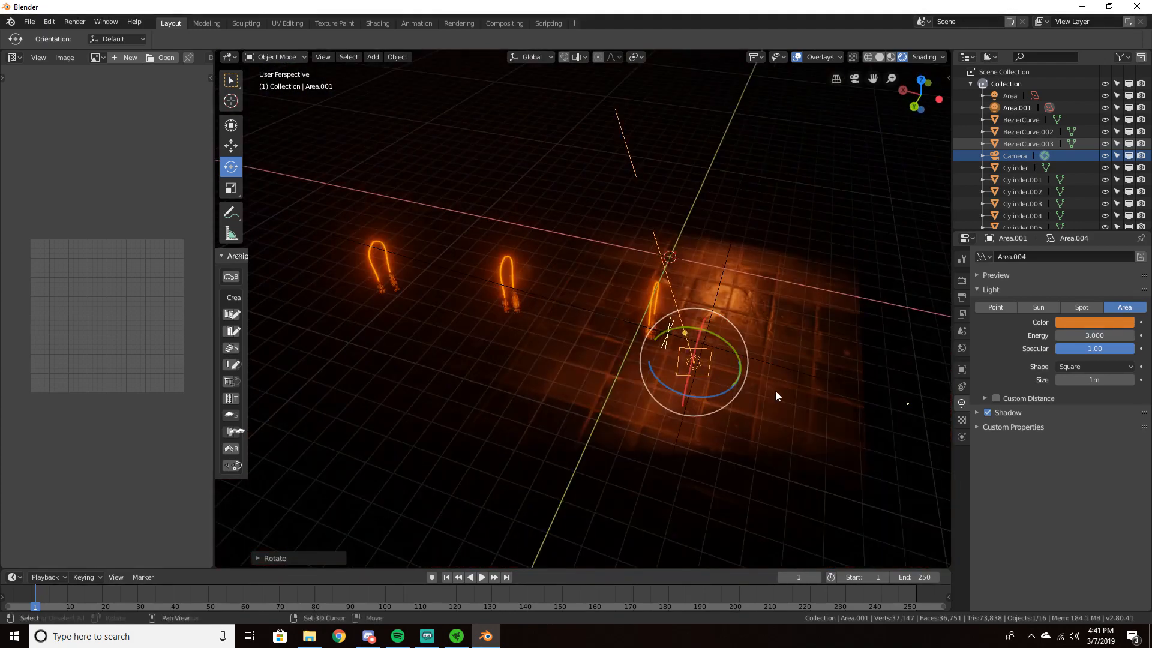
pyautogui.hotkey('shift', 'd')
pyautogui.press('Escape')
pyautogui.click(241, 149)
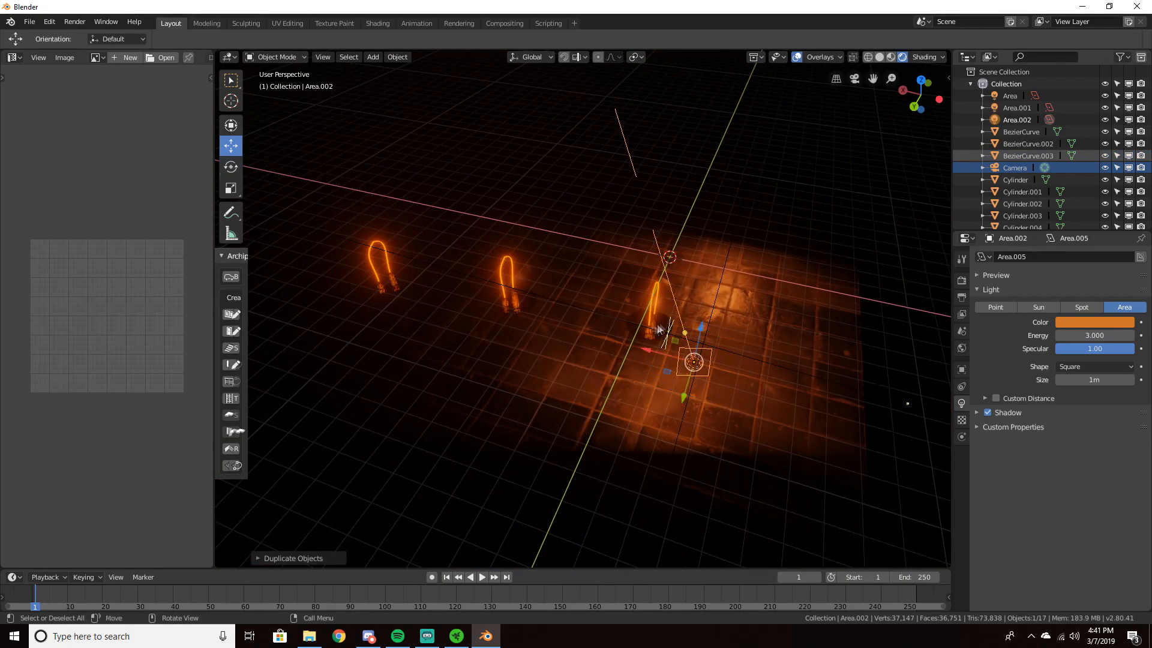
pyautogui.moveTo(651, 353); pyautogui.dragTo(376, 278)
pyautogui.moveTo(535, 270)
pyautogui.mouseDown(button='middle')
pyautogui.moveTo(552, 271)
pyautogui.moveTo(550, 260)
pyautogui.mouseUp(button='middle')
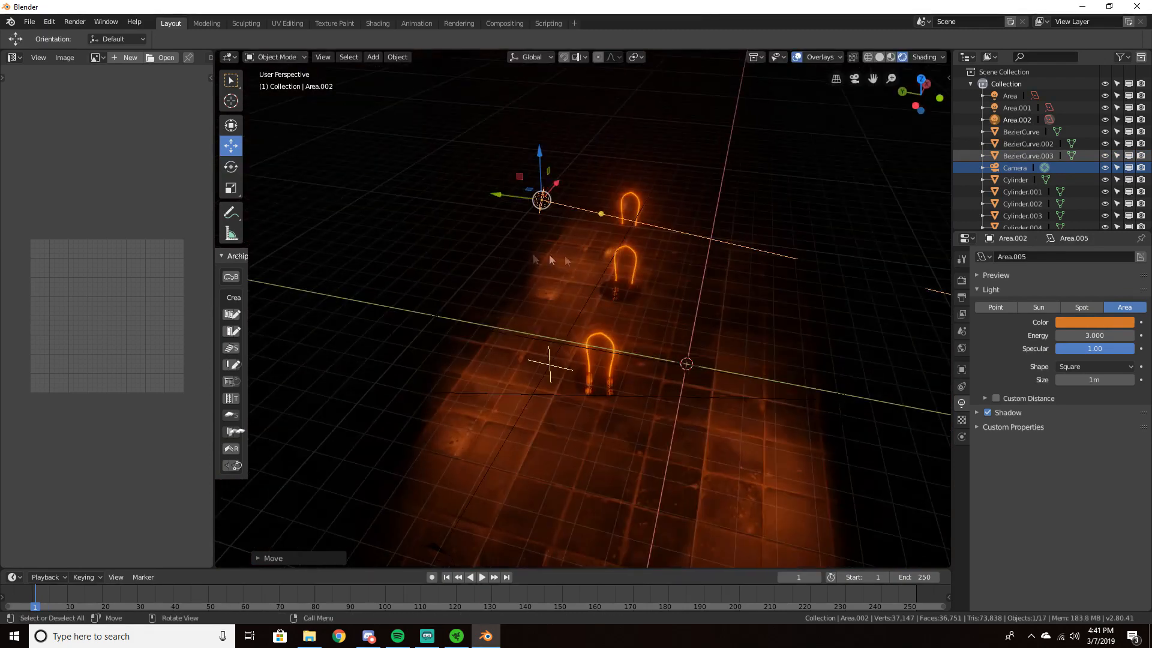
# Duplicate the original Area light, move the copy along X to beside the rear bulbs, and check the camera view
pyautogui.click(879, 361)
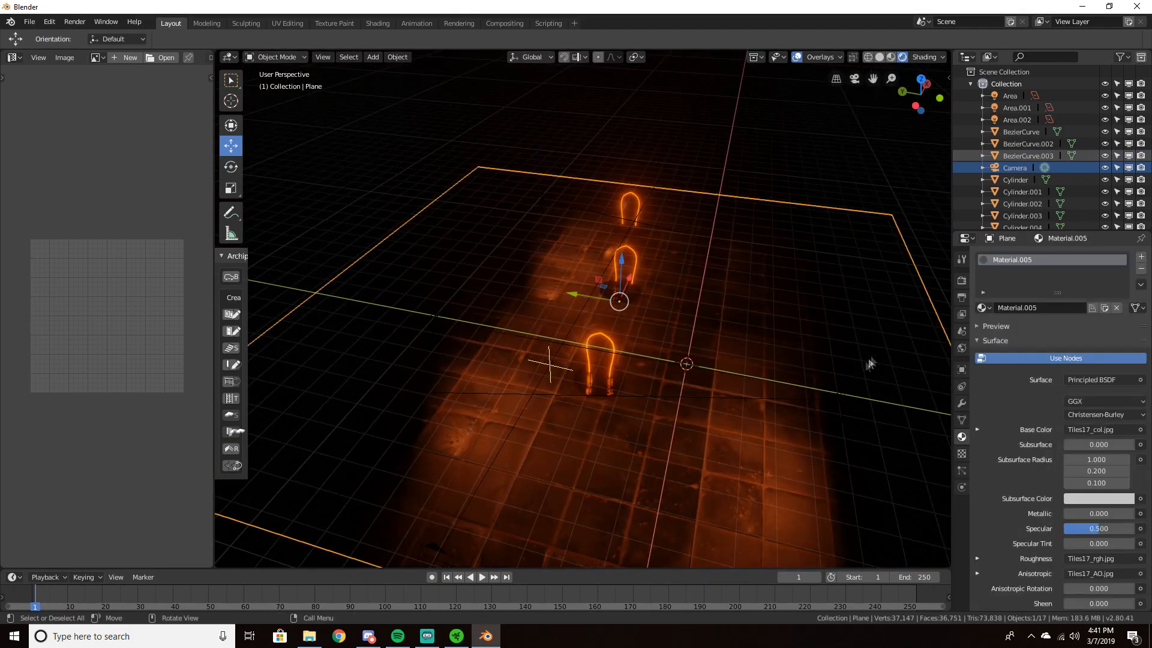
pyautogui.click(1011, 99)
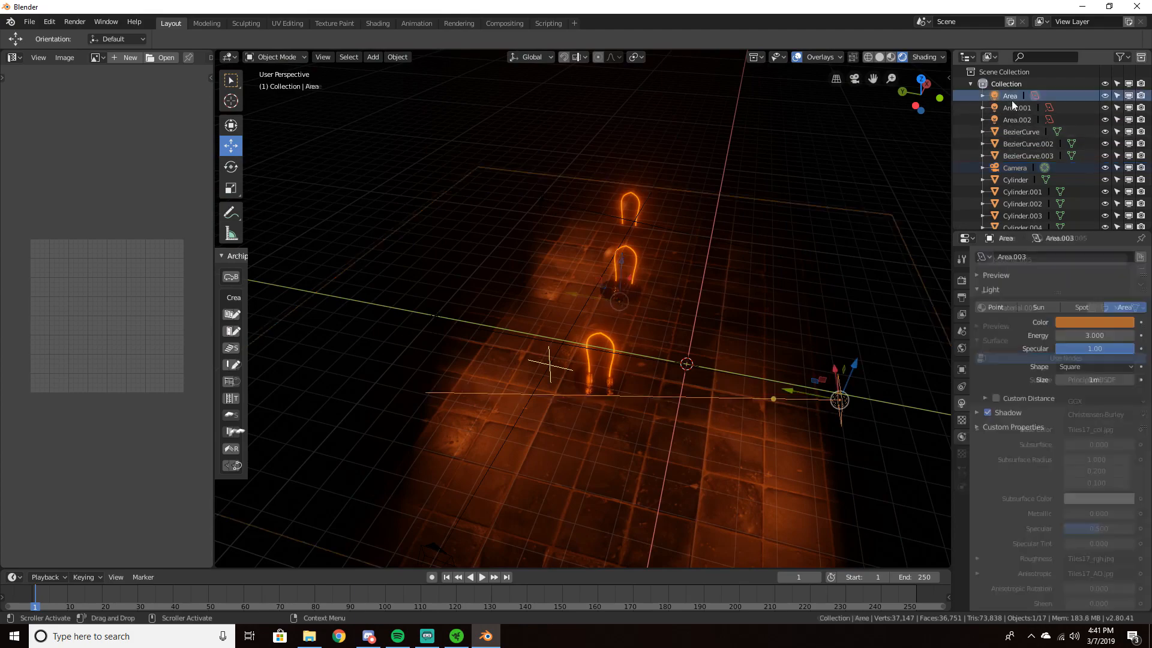
pyautogui.hotkey('shift', 'd')
pyautogui.rightClick(824, 246)
pyautogui.moveTo(824, 246); pyautogui.dragTo(730, 264, button='middle')
pyautogui.moveTo(517, 481); pyautogui.dragTo(948, 390)
pyautogui.press('KP_0')
pyautogui.scroll(-4, 547, 346)
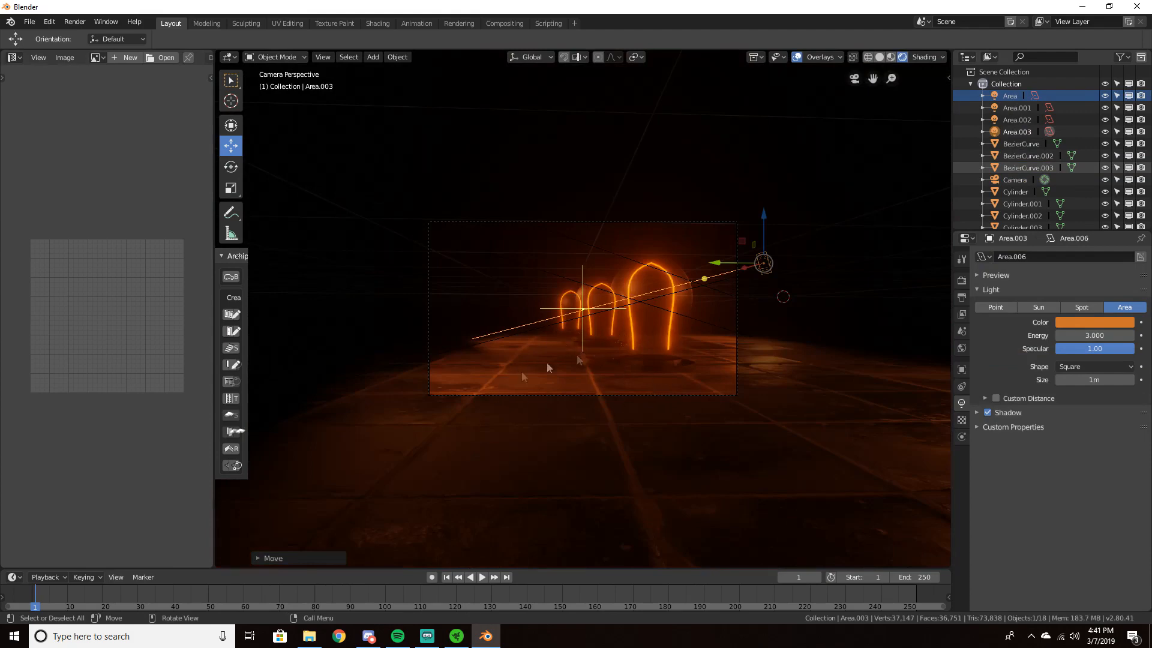
# Set the energy of the Area.003 light to 1
pyautogui.moveTo(683, 306); pyautogui.dragTo(368, 436, button='middle')
pyautogui.click(1080, 336)
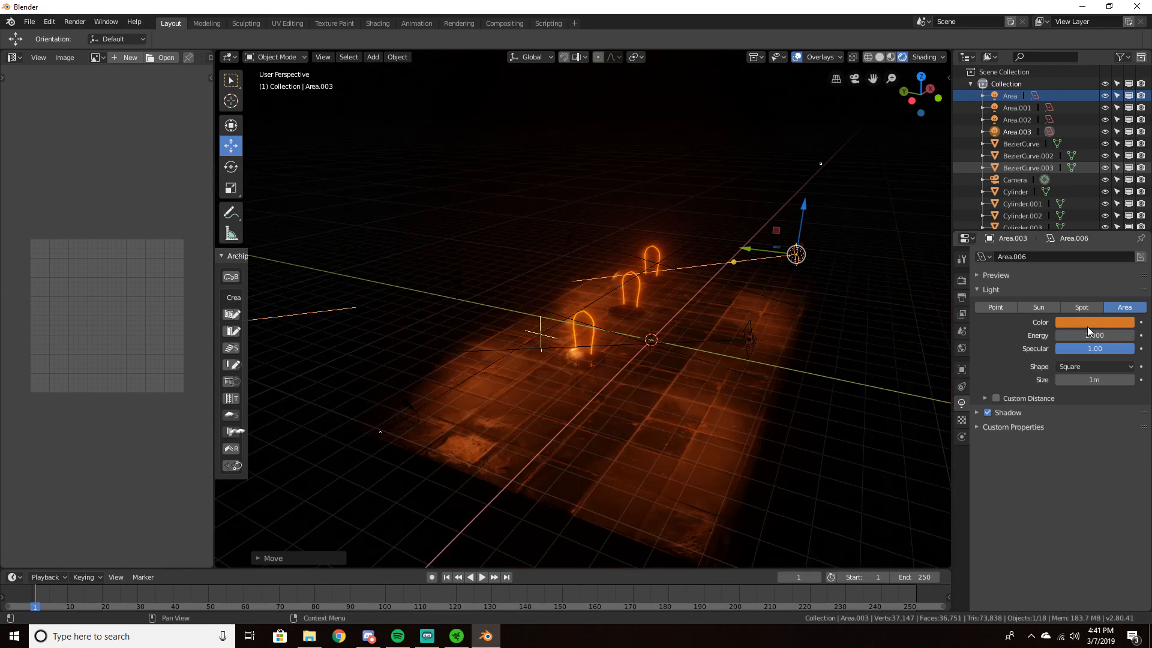
pyautogui.click(1089, 336)
pyautogui.write('1')
pyautogui.press('Return')
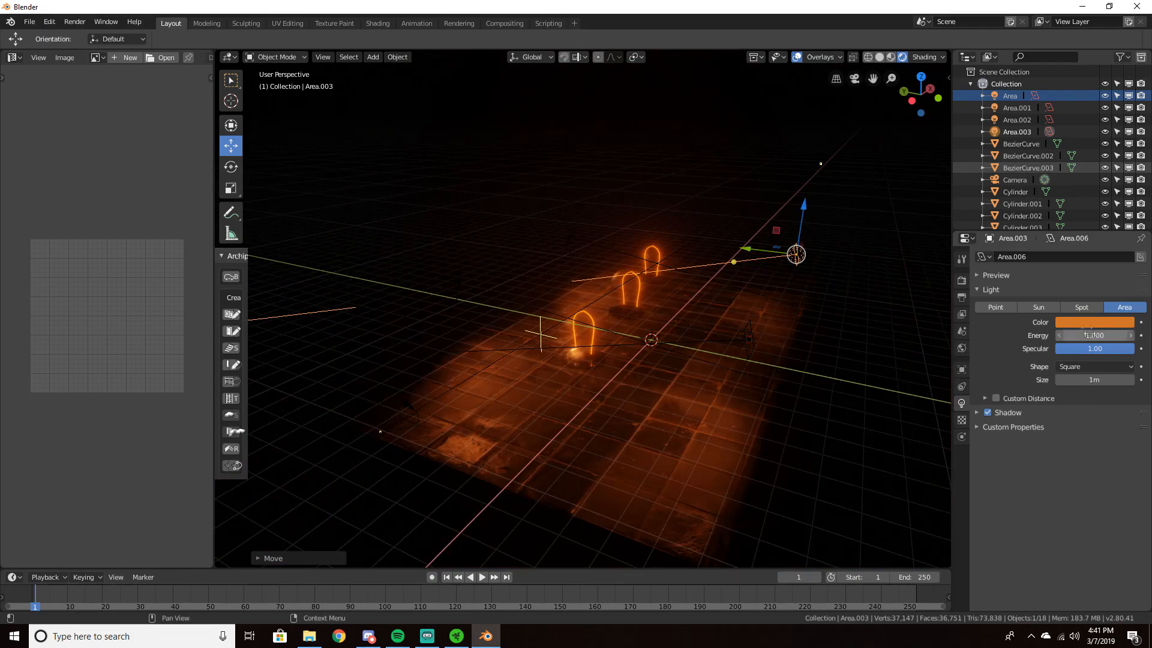
# Set the energy of the Area.001 and Area.002 lights to 1
pyautogui.click(1020, 108)
pyautogui.click(1099, 334)
pyautogui.write('1')
pyautogui.press('Return')
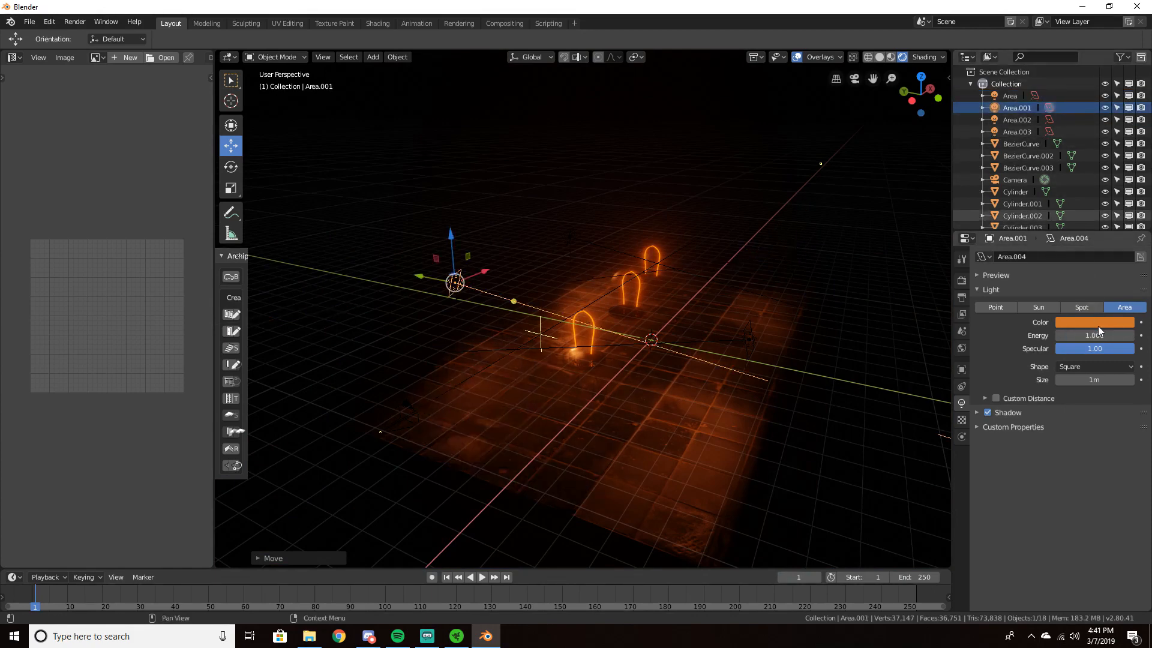
pyautogui.click(1020, 119)
pyautogui.click(1093, 336)
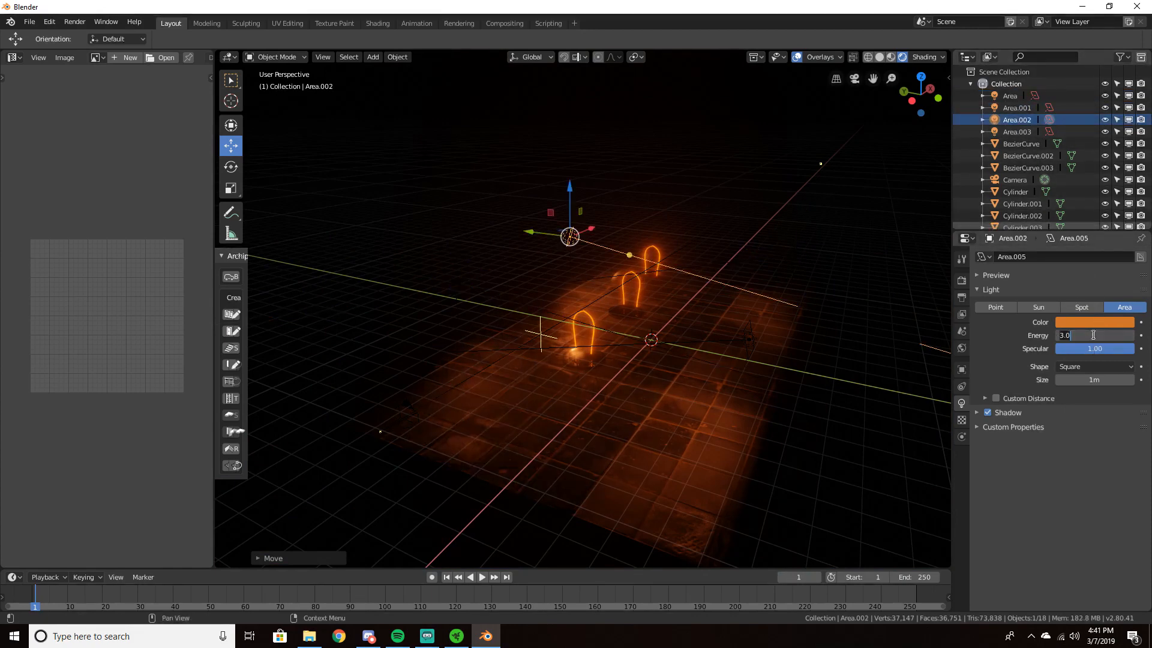
pyautogui.write('1')
pyautogui.press('Return')
pyautogui.click(1017, 132)
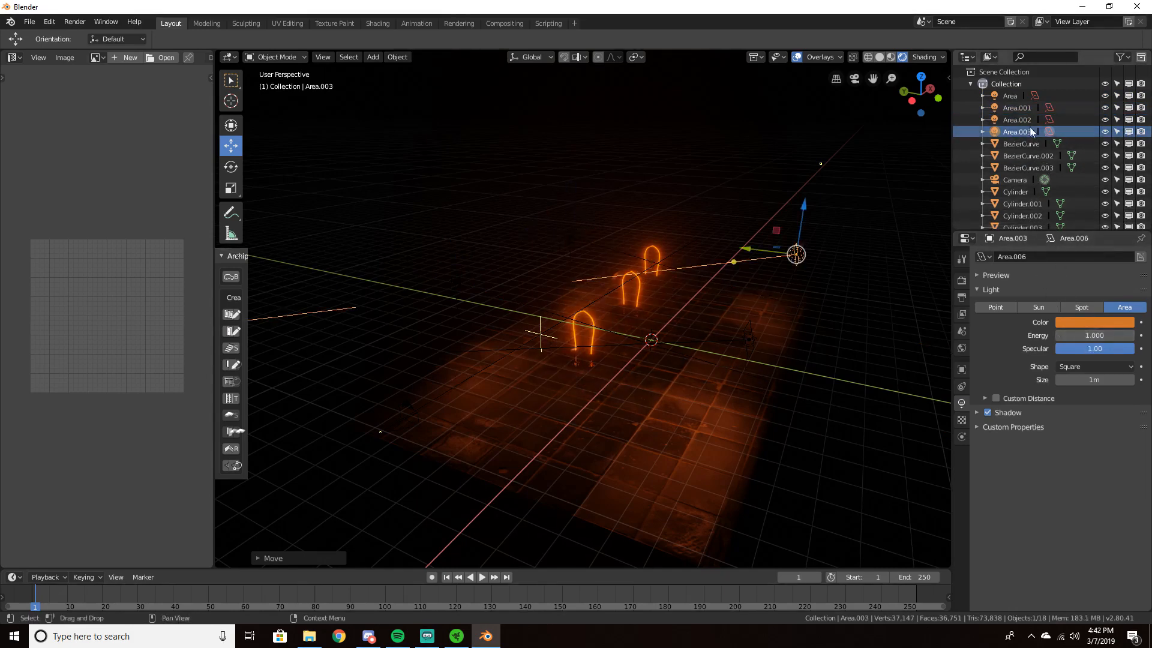
# Set the Eevee Bloom intensity to 2 and look at the scene through the camera
pyautogui.moveTo(714, 259); pyautogui.dragTo(783, 247, button='middle')
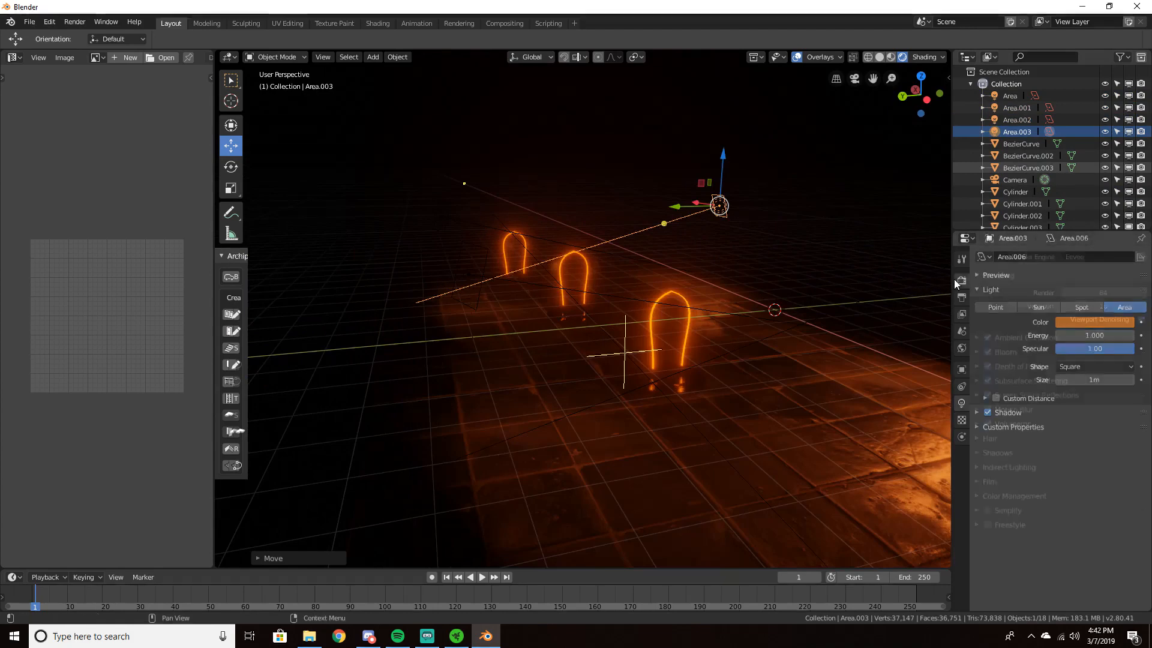
pyautogui.click(961, 280)
pyautogui.scroll(3, 769, 314)
pyautogui.scroll(-5, 769, 314)
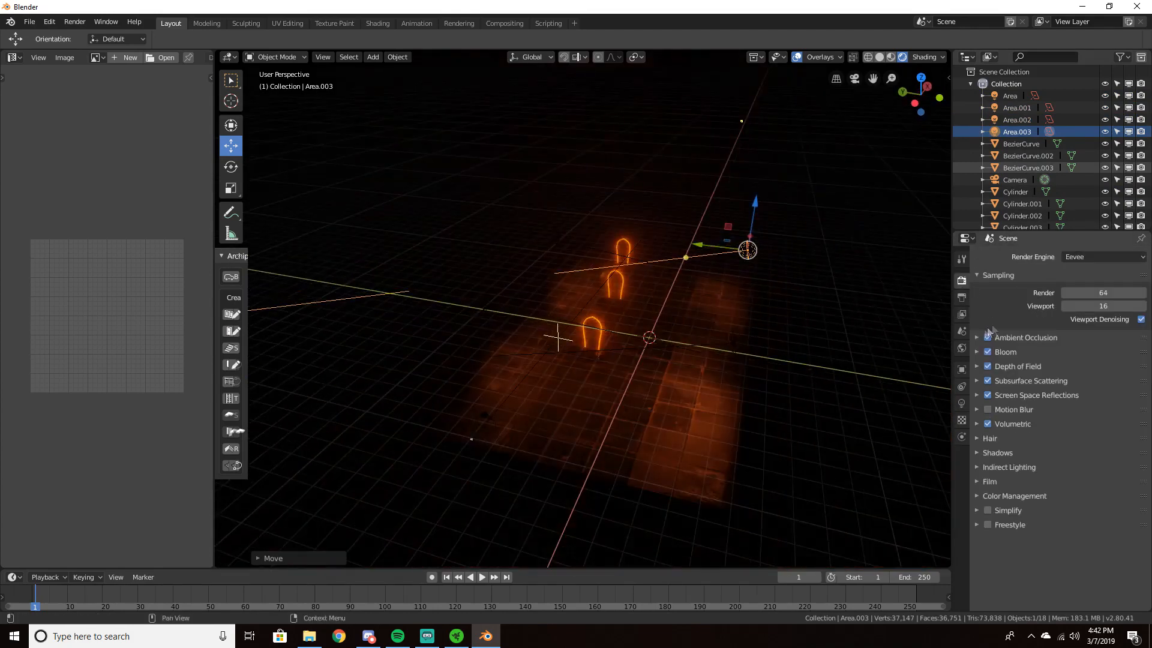
pyautogui.click(1011, 353)
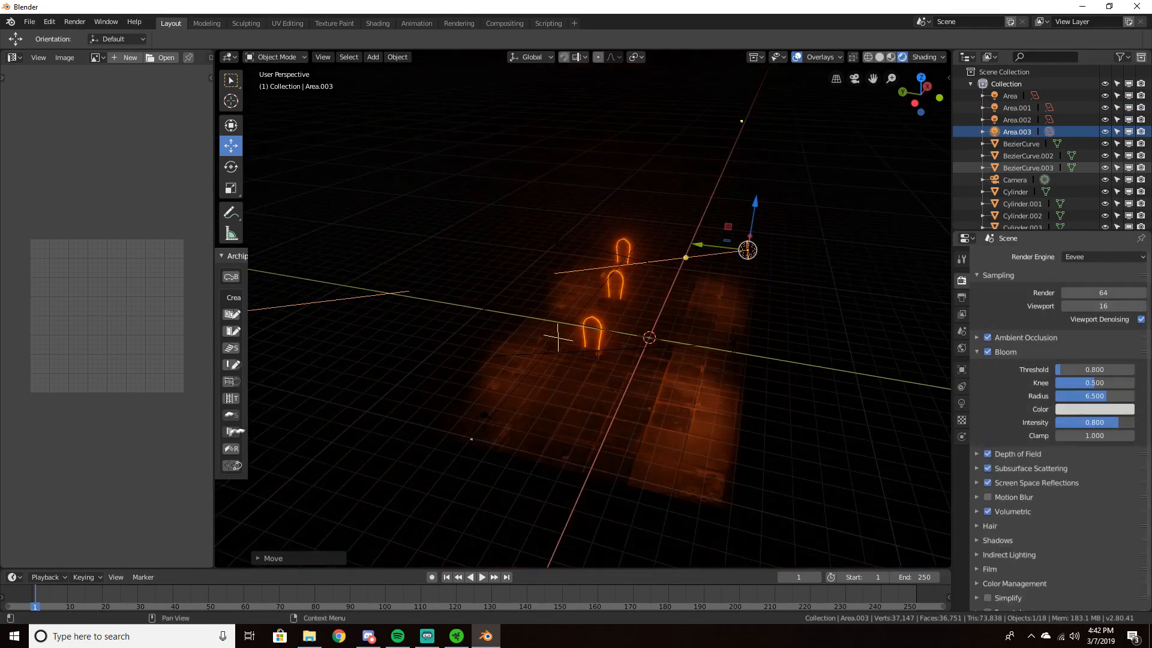
pyautogui.moveTo(1118, 422); pyautogui.dragTo(1134, 422)
pyautogui.click(1114, 421)
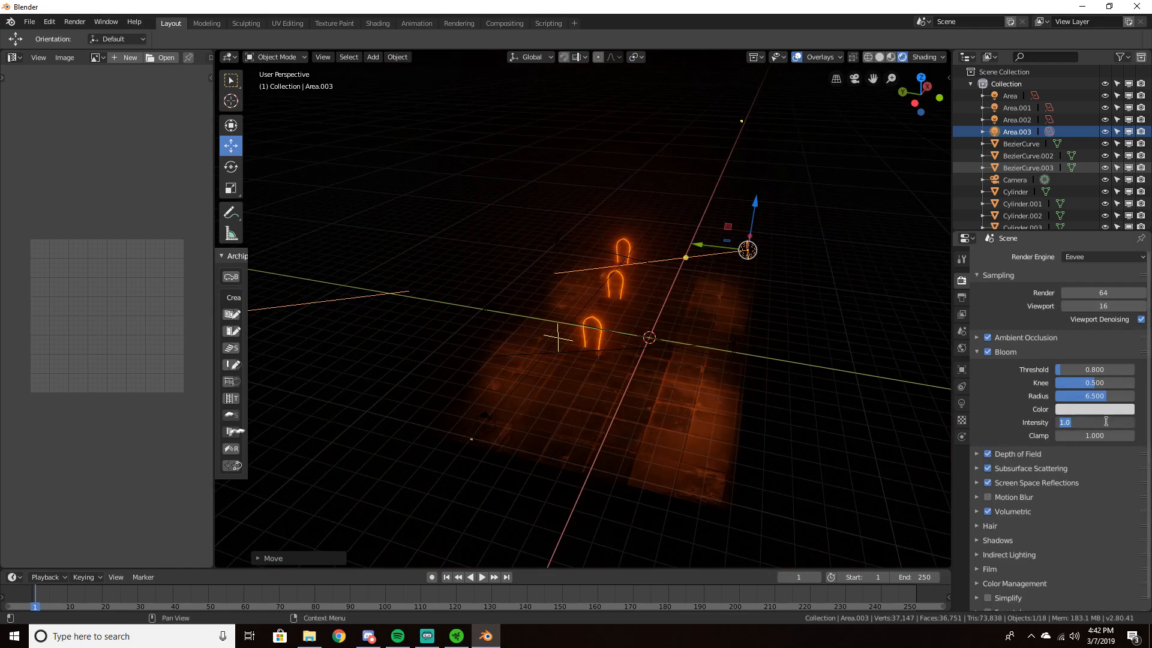
pyautogui.write('2')
pyautogui.press('Return')
pyautogui.press('KP_0')
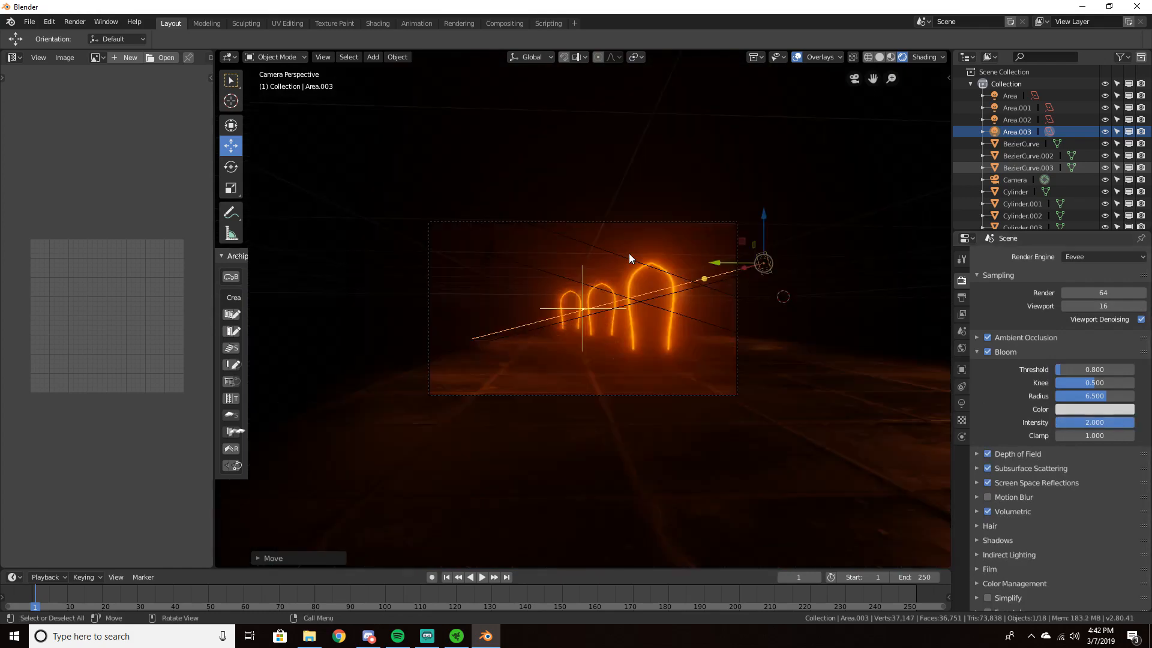
# Examine the glowing filaments and the lit tiled floor from an elevated angle, up close, and through the camera
pyautogui.scroll(2, 637, 256)
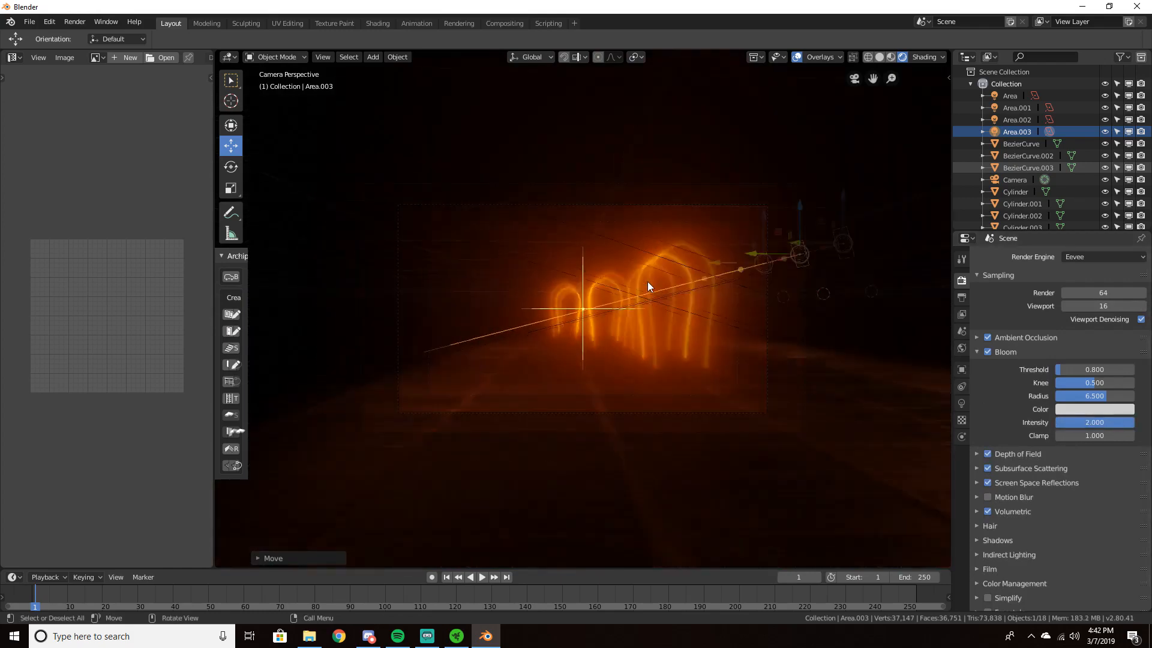
pyautogui.moveTo(647, 282); pyautogui.dragTo(694, 307, button='middle')
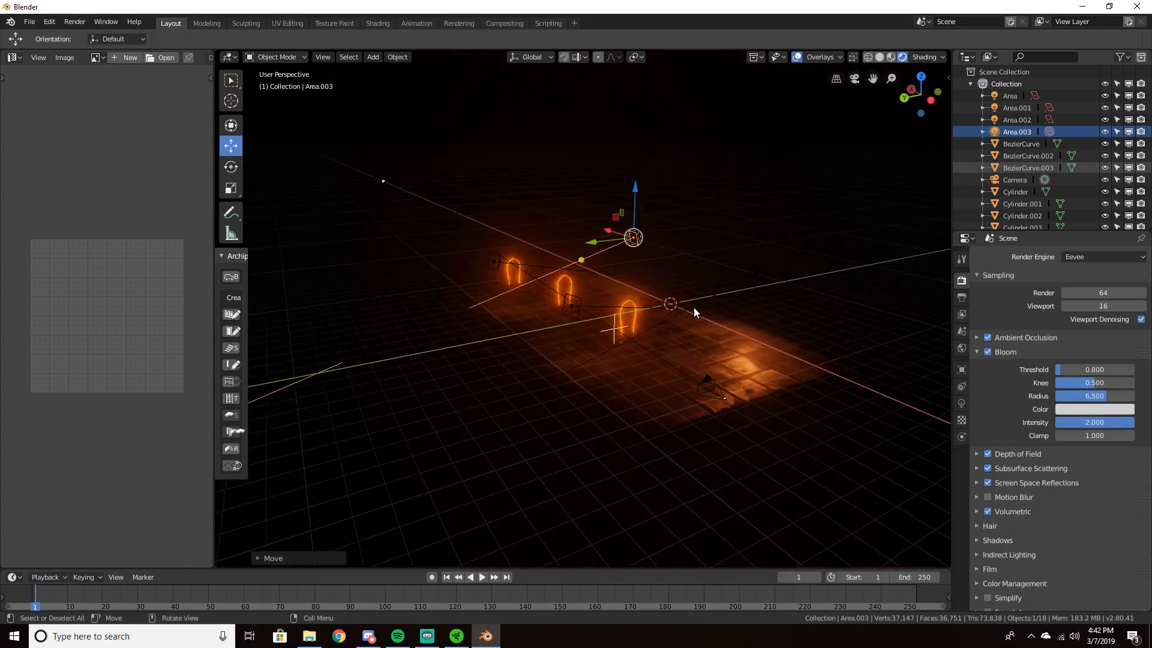
pyautogui.scroll(4, 695, 308)
pyautogui.moveTo(723, 346); pyautogui.dragTo(759, 347, button='middle')
pyautogui.scroll(3, 671, 322)
pyautogui.scroll(3, 682, 325)
pyautogui.scroll(-6, 735, 323)
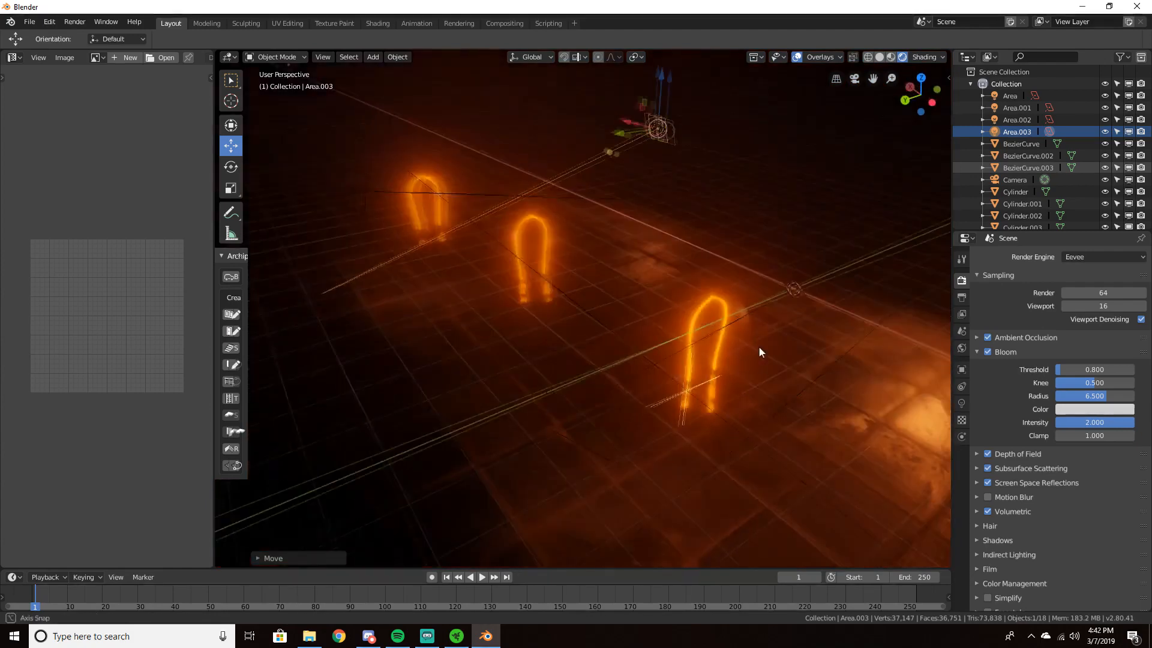
pyautogui.scroll(-4, 759, 346)
pyautogui.moveTo(657, 325); pyautogui.dragTo(619, 312, button='middle')
pyautogui.press('KP_0')
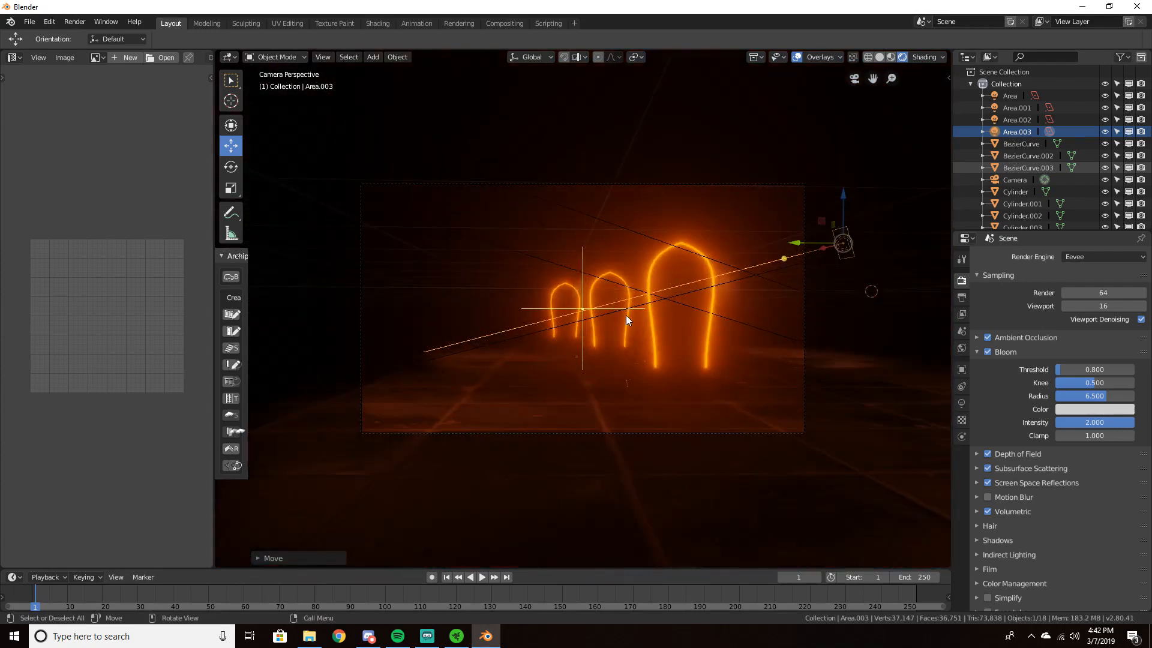
pyautogui.scroll(1, 627, 319)
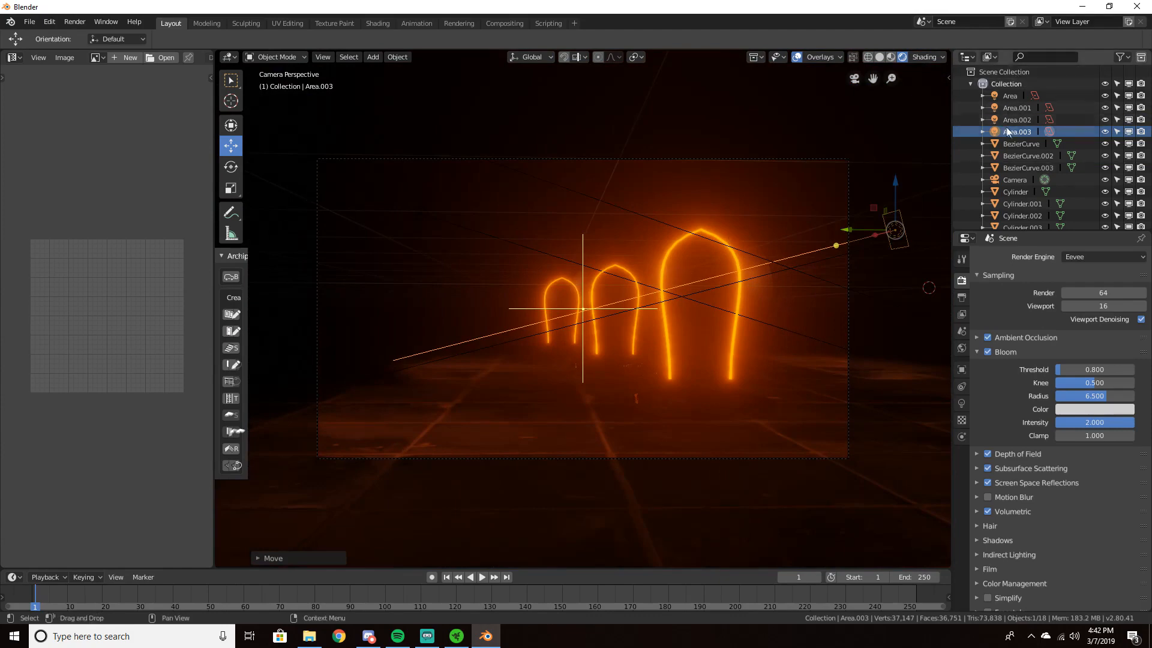
# Select the camera, then rotate and move it to reframe the three glowing filaments
pyautogui.click(1014, 179)
pyautogui.press('g')
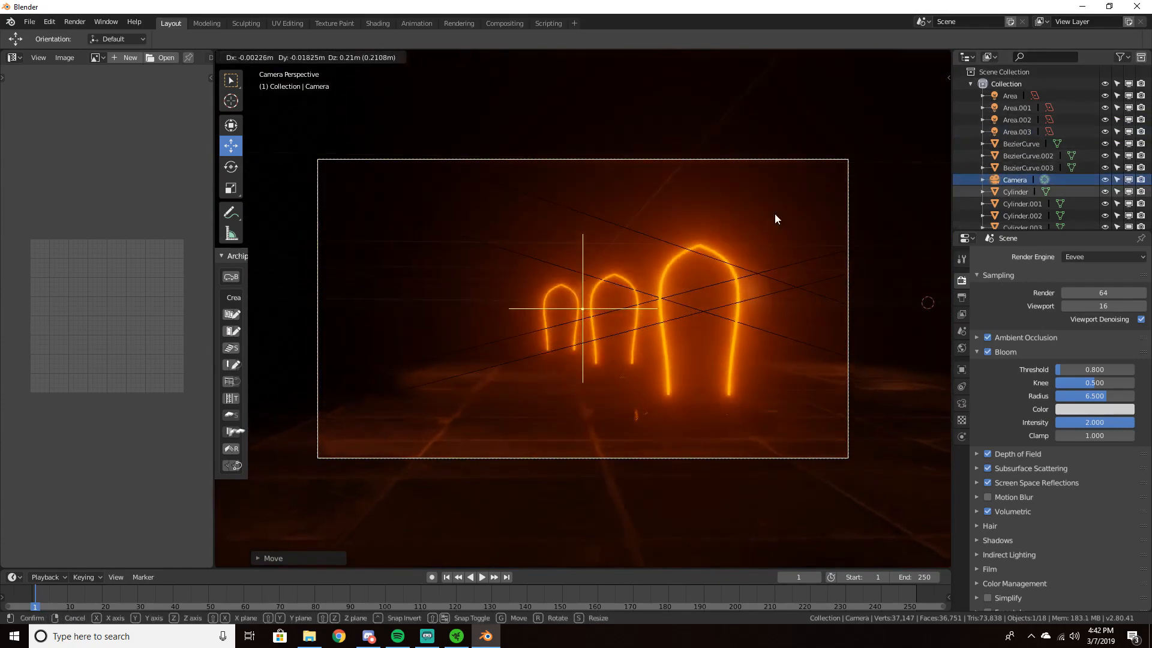
pyautogui.press('r')
pyautogui.press('y')
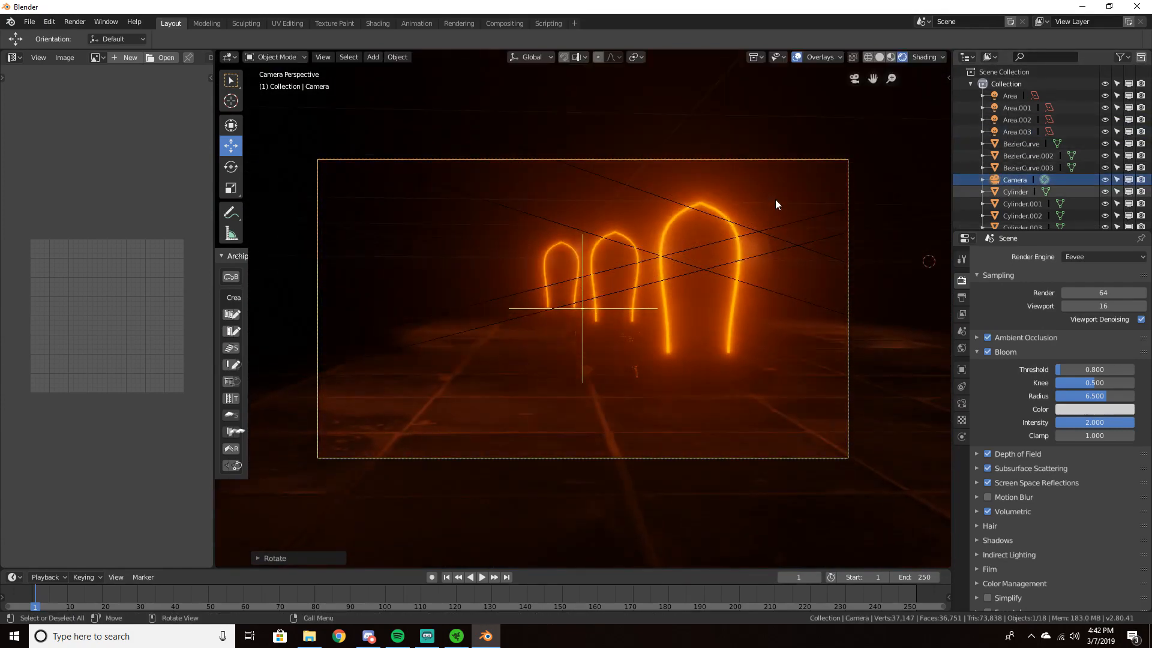
pyautogui.click(775, 201)
pyautogui.press('g')
pyautogui.click(755, 198)
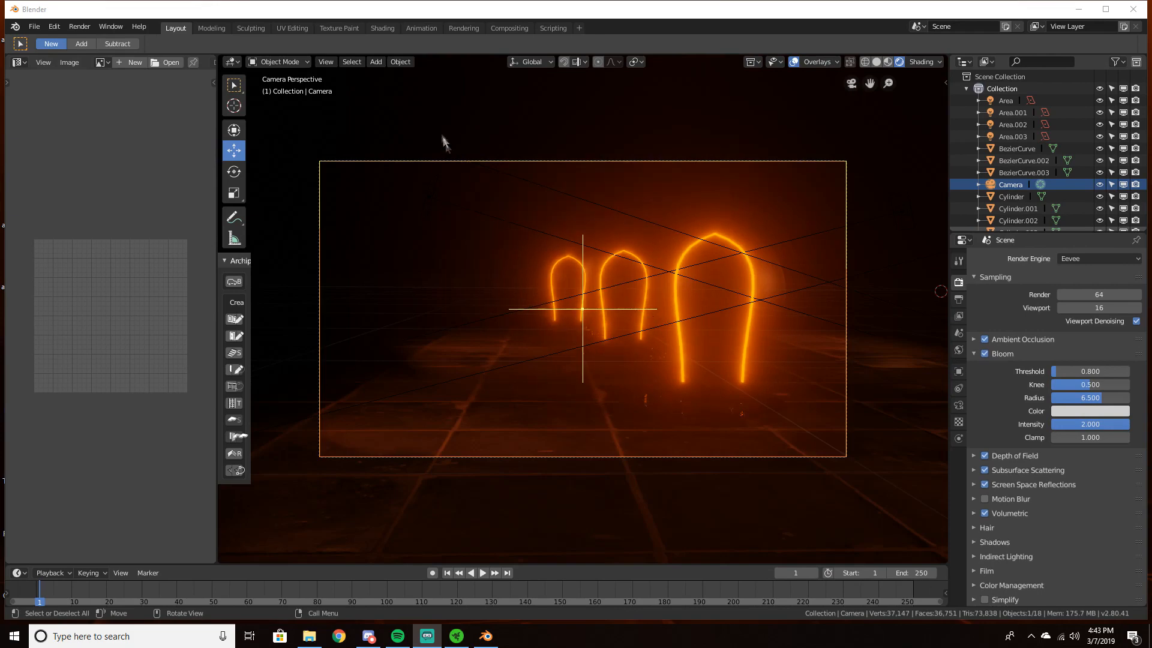
# Save the scene in the eek folder as lightstut.blend
pyautogui.hotkey('ctrl', 's')
pyautogui.click(254, 90)
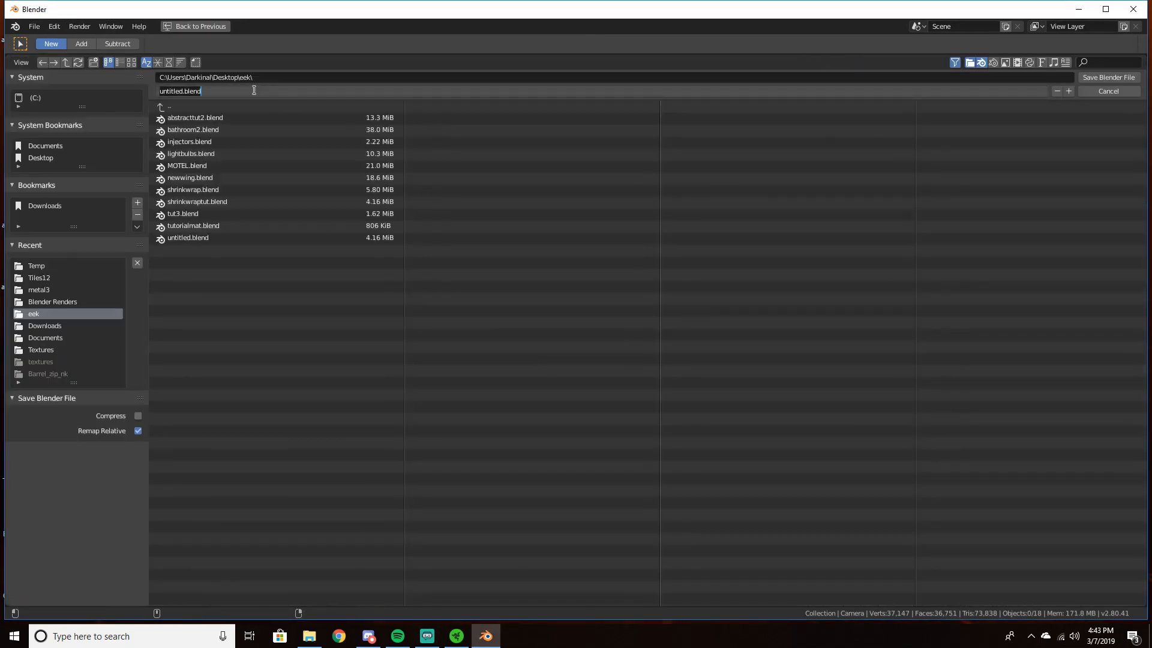
pyautogui.write('lightstut')
pyautogui.press('Return')
pyautogui.click(1109, 77)
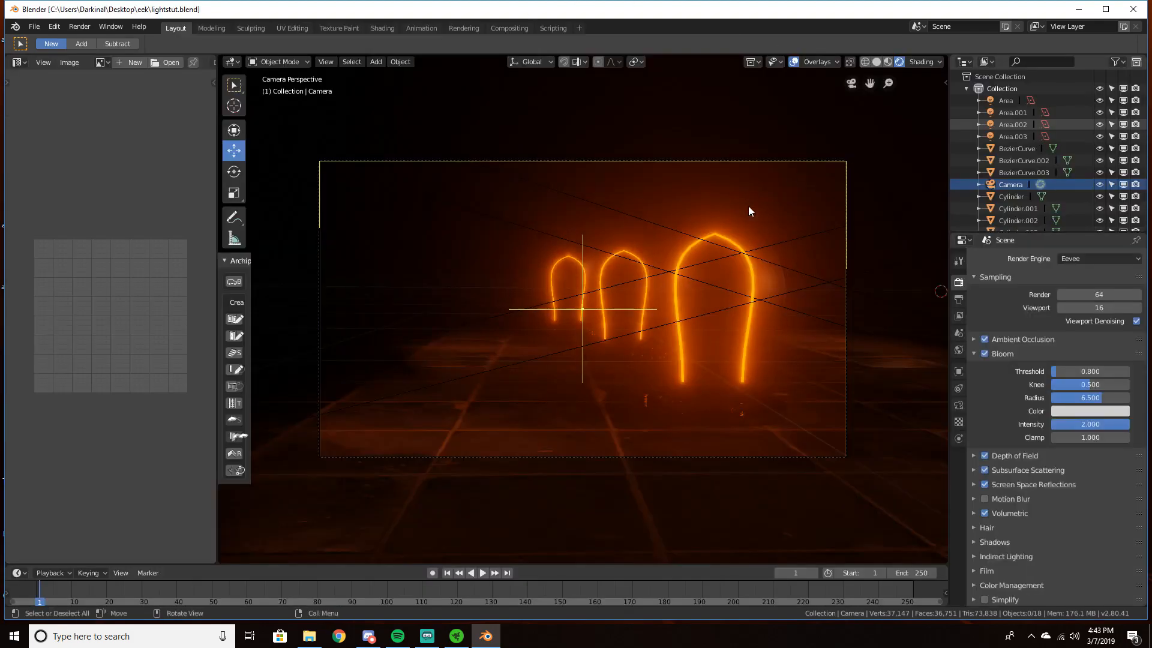
pyautogui.press('KP_0')
pyautogui.press('KP_0')
pyautogui.press('KP_0')
pyautogui.press('KP_0')
pyautogui.press('KP_0')
pyautogui.press('KP_0')
# Move the camera slightly back from the bulbs along its local Z axis
pyautogui.click(1013, 185)
pyautogui.press('g')
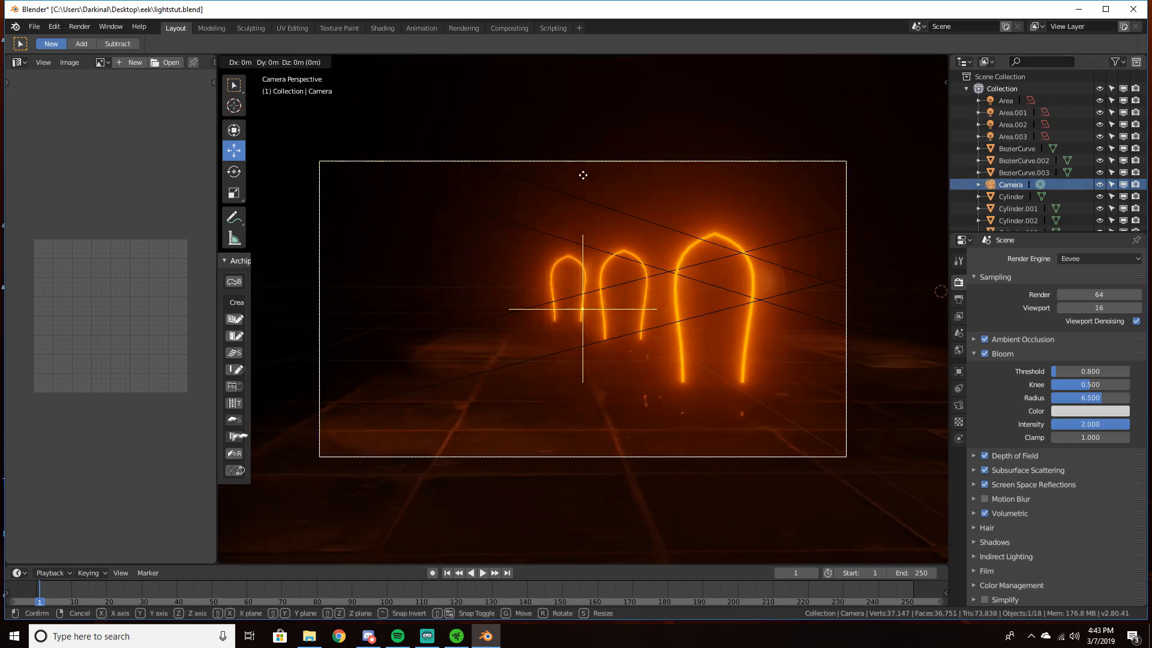
pyautogui.press('z')
pyautogui.press('z')
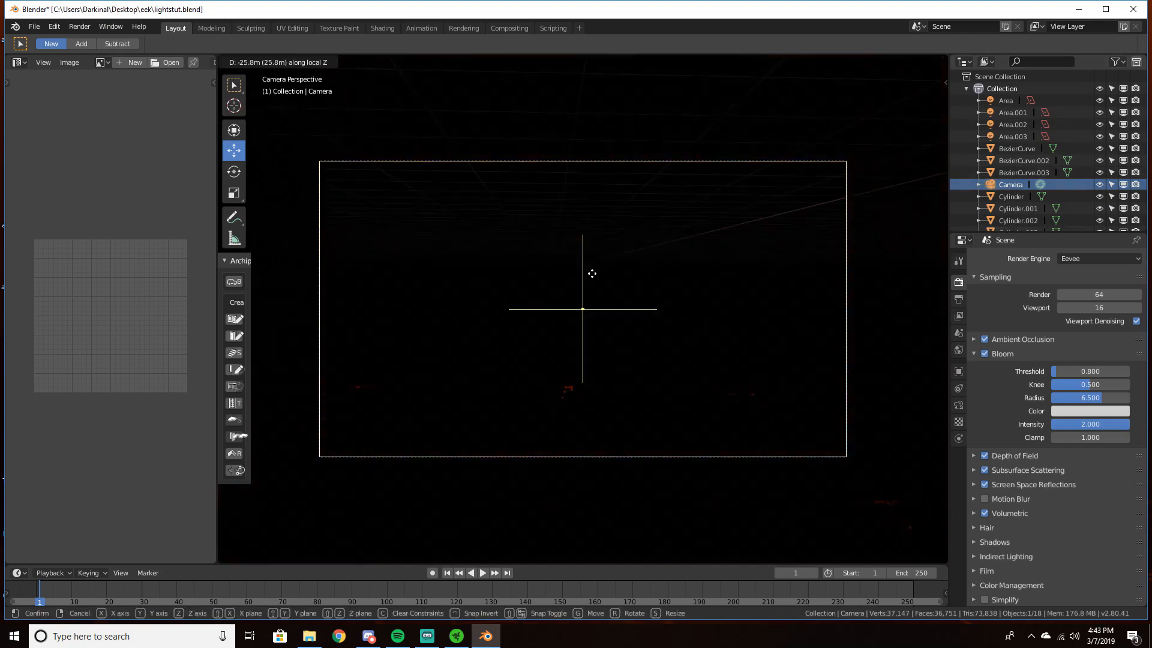
pyautogui.click(726, 301)
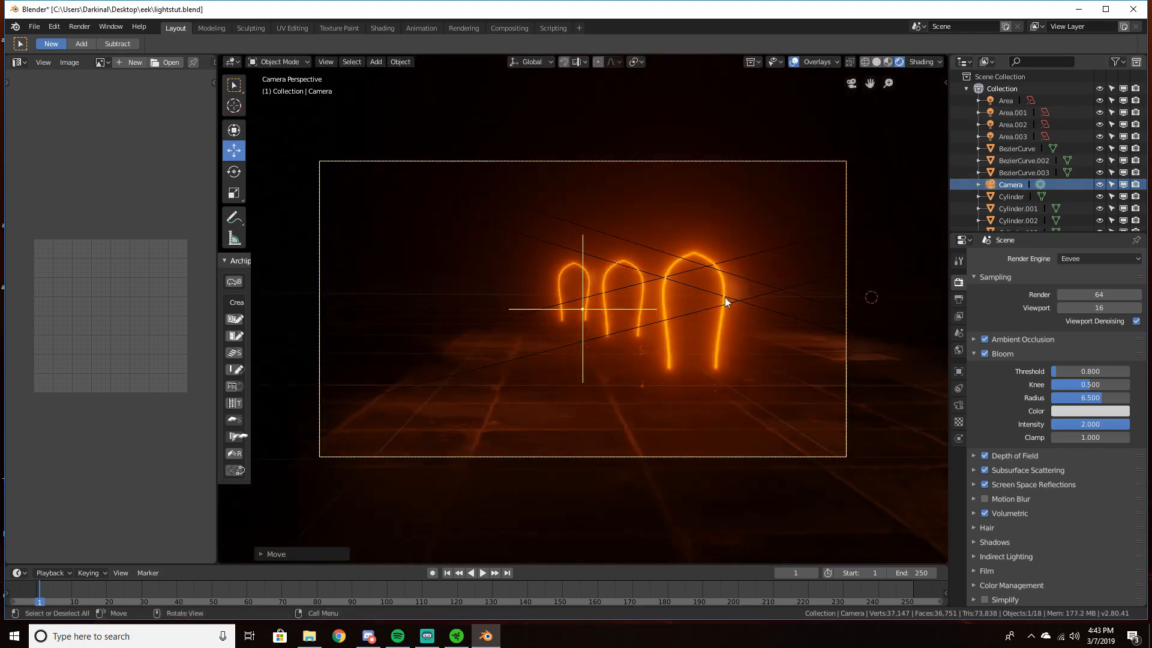
# Add a UV sphere to the scene and switch the viewport to solid shading
pyautogui.moveTo(693, 243); pyautogui.dragTo(636, 280, button='middle')
pyautogui.hotkey('shift', 'a')
pyautogui.moveTo(636, 281)
pyautogui.click(700, 319)
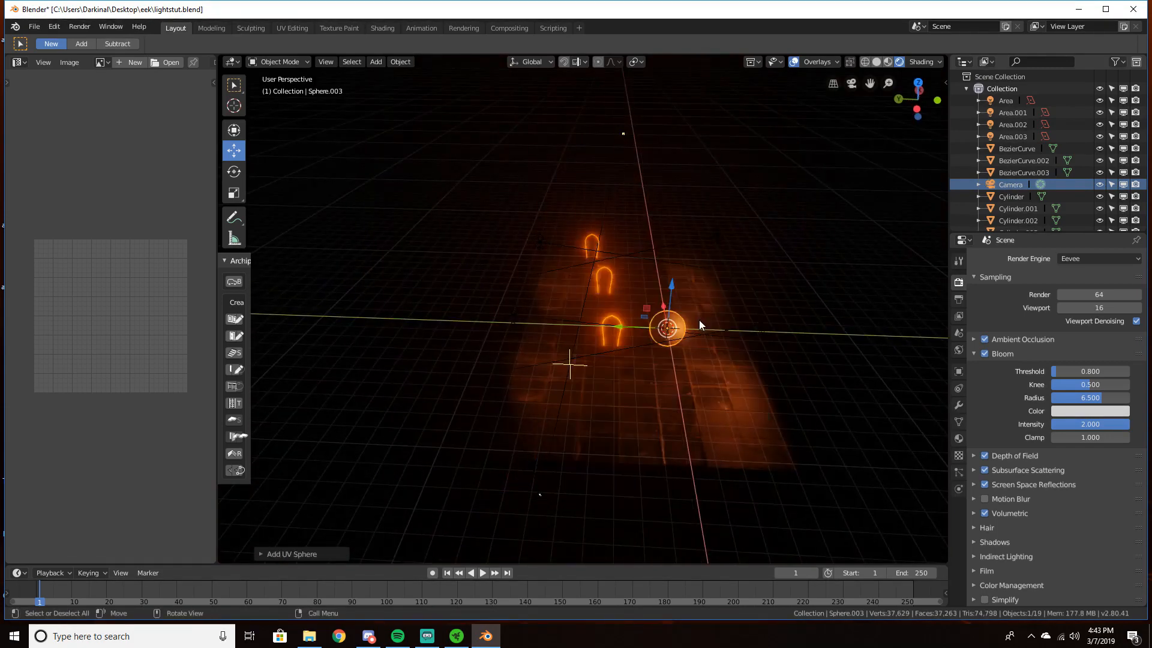
pyautogui.press('z')
pyautogui.click(758, 301)
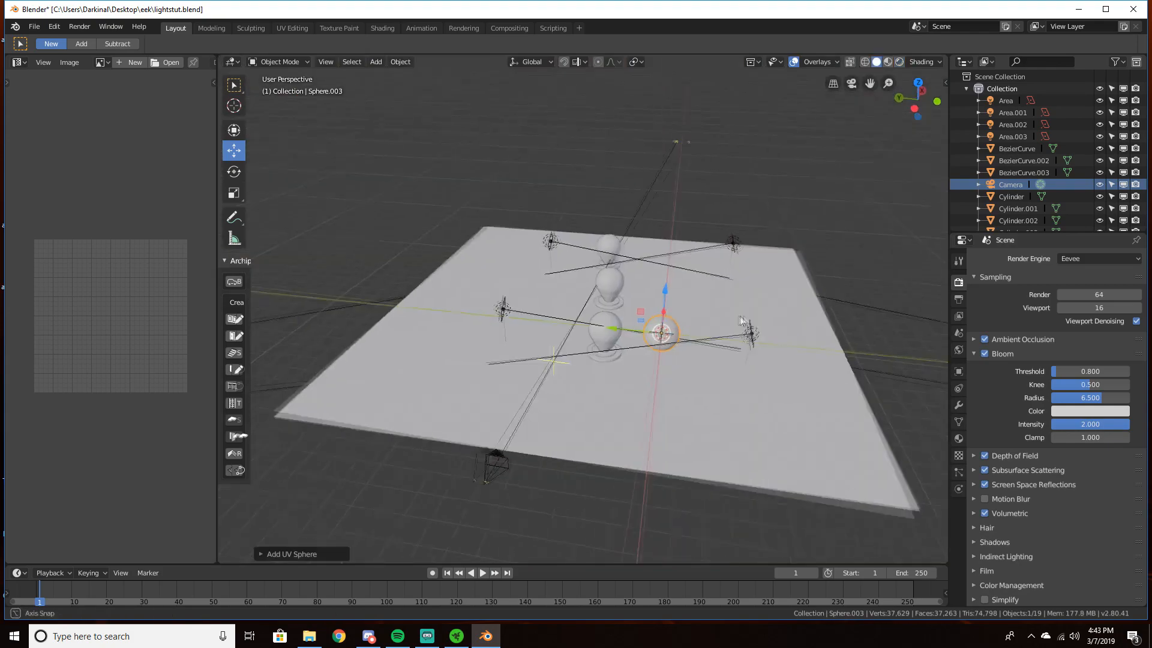
# Move the new sphere onto the row of bulbs and scale it up until it encloses the whole floor and lights
pyautogui.moveTo(614, 330); pyautogui.dragTo(541, 316)
pyautogui.moveTo(540, 318); pyautogui.dragTo(443, 303, button='middle')
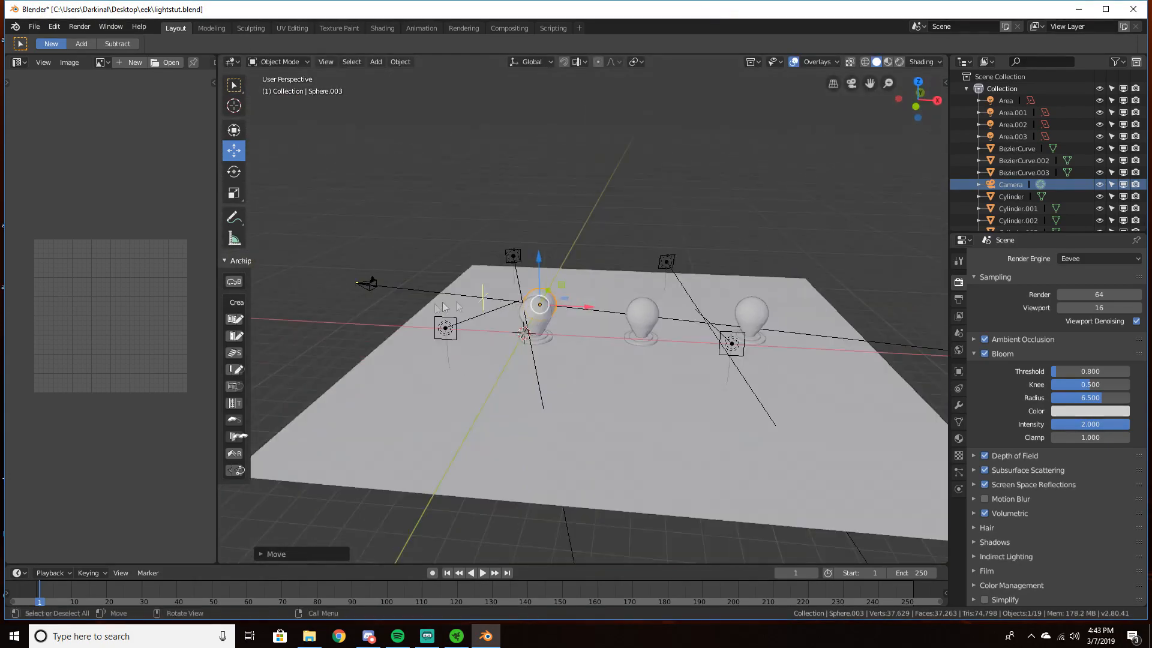
pyautogui.moveTo(574, 303); pyautogui.dragTo(579, 303)
pyautogui.click(581, 304)
pyautogui.scroll(-4, 581, 304)
pyautogui.press('s')
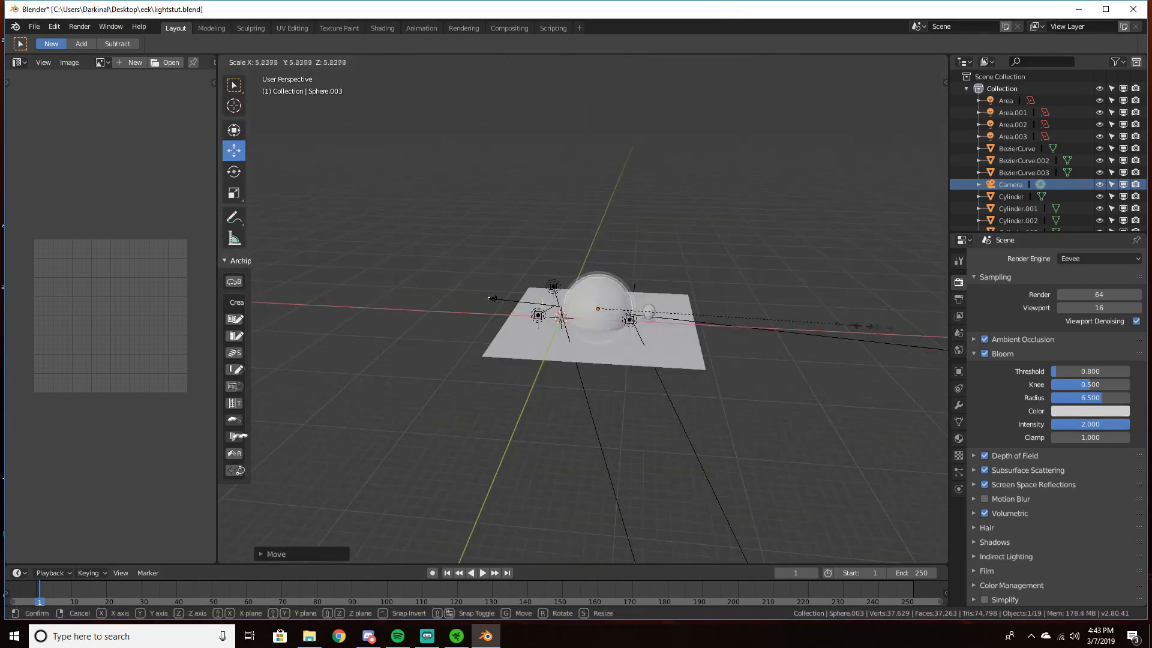
pyautogui.click(368, 305)
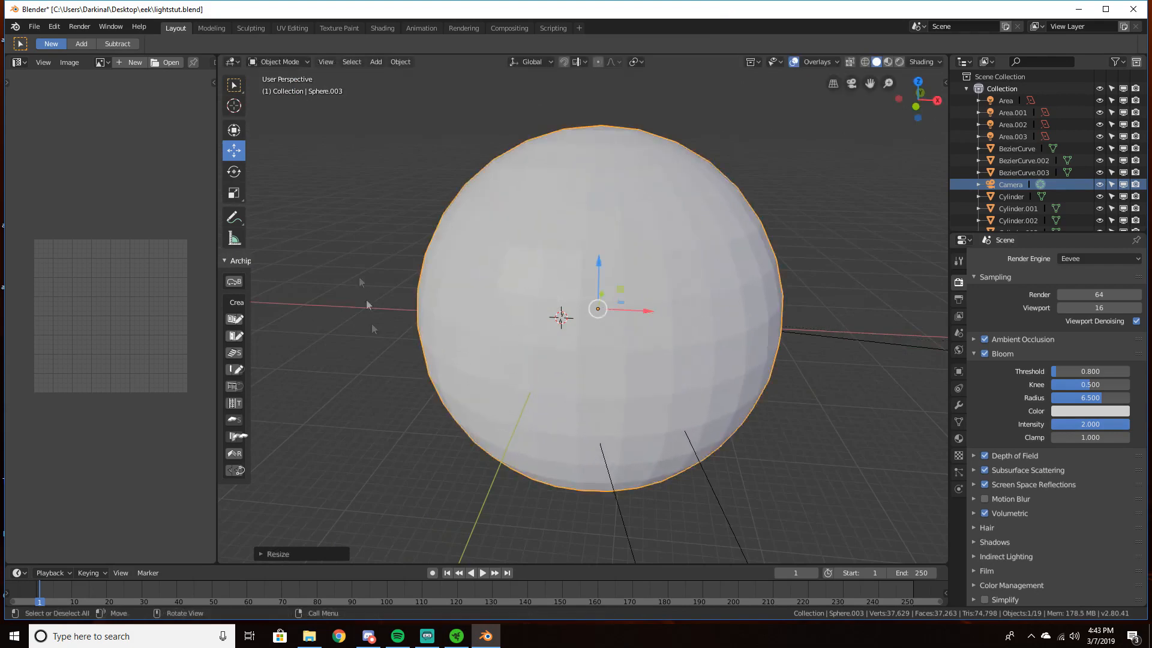
# Change the image editor area to a Shader Editor, widen it and create a new material for the sphere
pyautogui.click(20, 62)
pyautogui.click(39, 147)
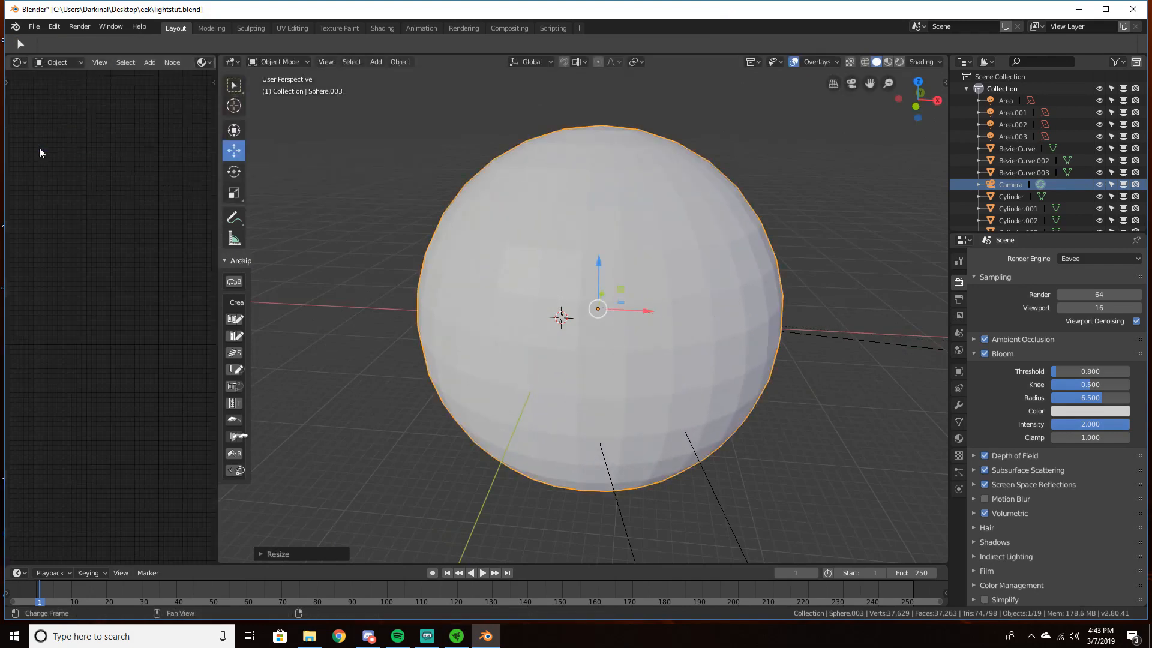
pyautogui.moveTo(216, 121); pyautogui.dragTo(360, 122)
pyautogui.click(252, 275)
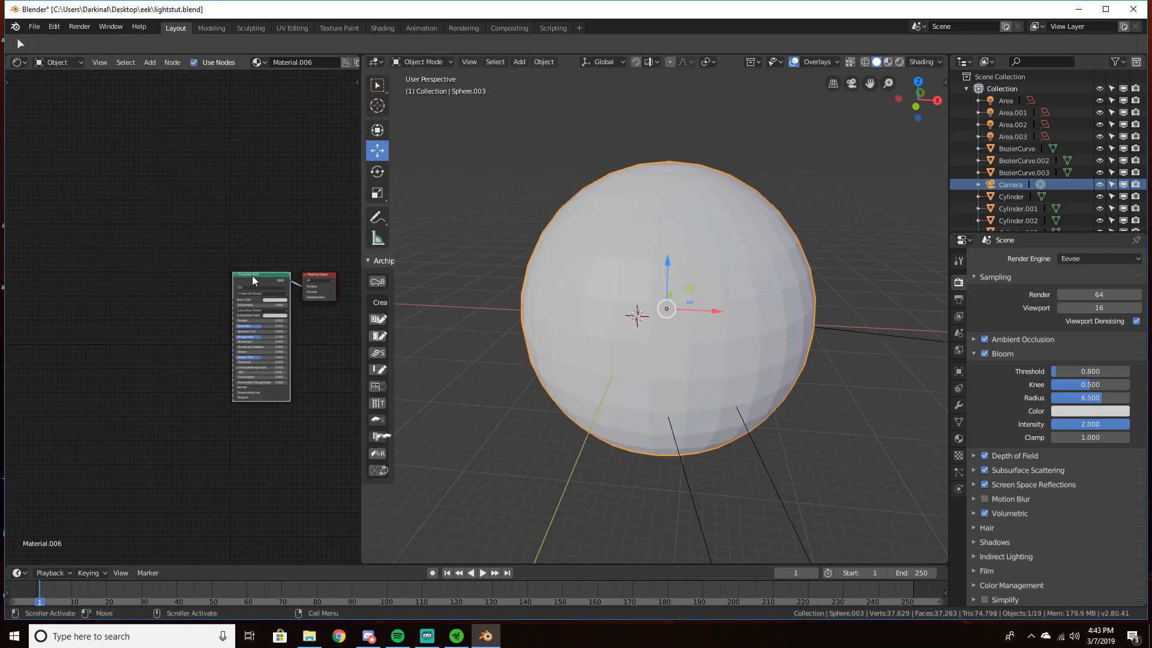
# Replace the Principled BSDF node with a Principled Volume node connected to the Material Output's Volume input
pyautogui.press('x')
pyautogui.press('Home')
pyautogui.hotkey('shift', 'a')
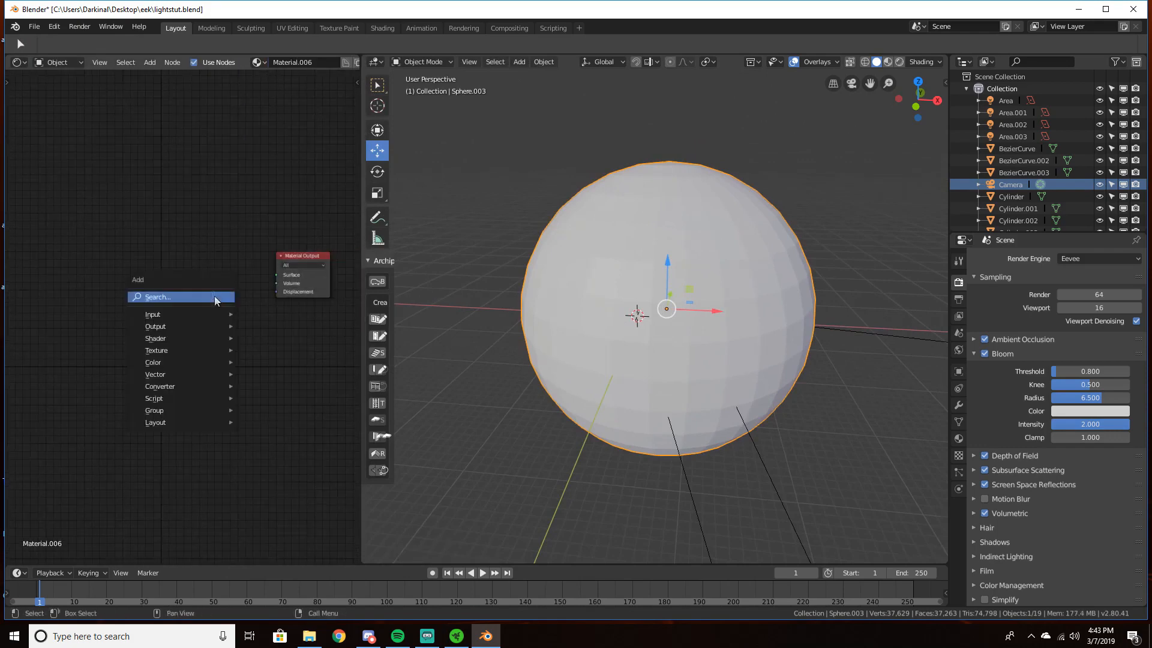
pyautogui.click(214, 296)
pyautogui.write('prin')
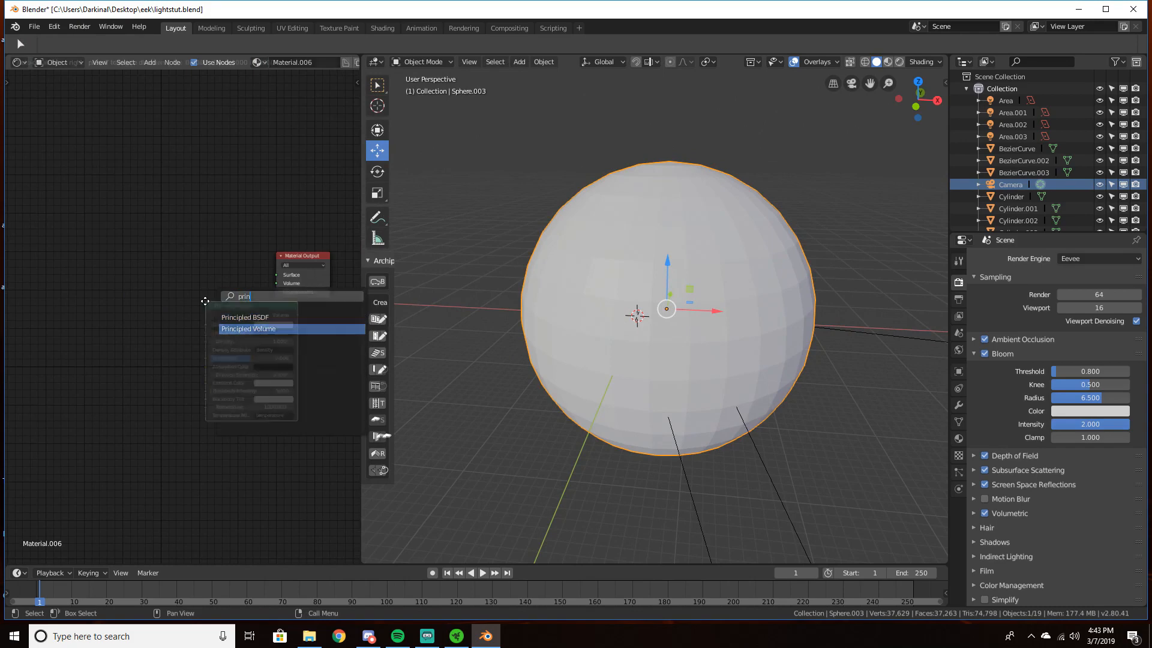
pyautogui.click(248, 328)
pyautogui.click(220, 268)
pyautogui.moveTo(221, 268); pyautogui.dragTo(273, 283)
# Set the Principled Volume density to 0.2, show the rendered scene through the camera and deselect everything
pyautogui.click(215, 292)
pyautogui.write('1.0')
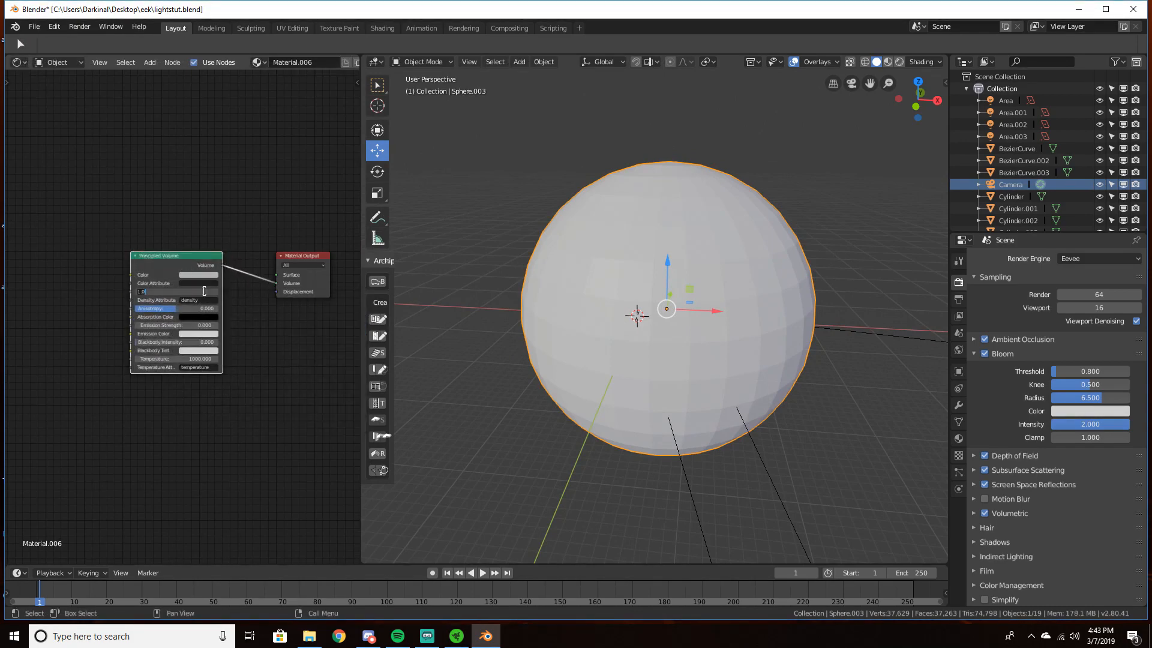
pyautogui.press('Return')
pyautogui.press('KP_0')
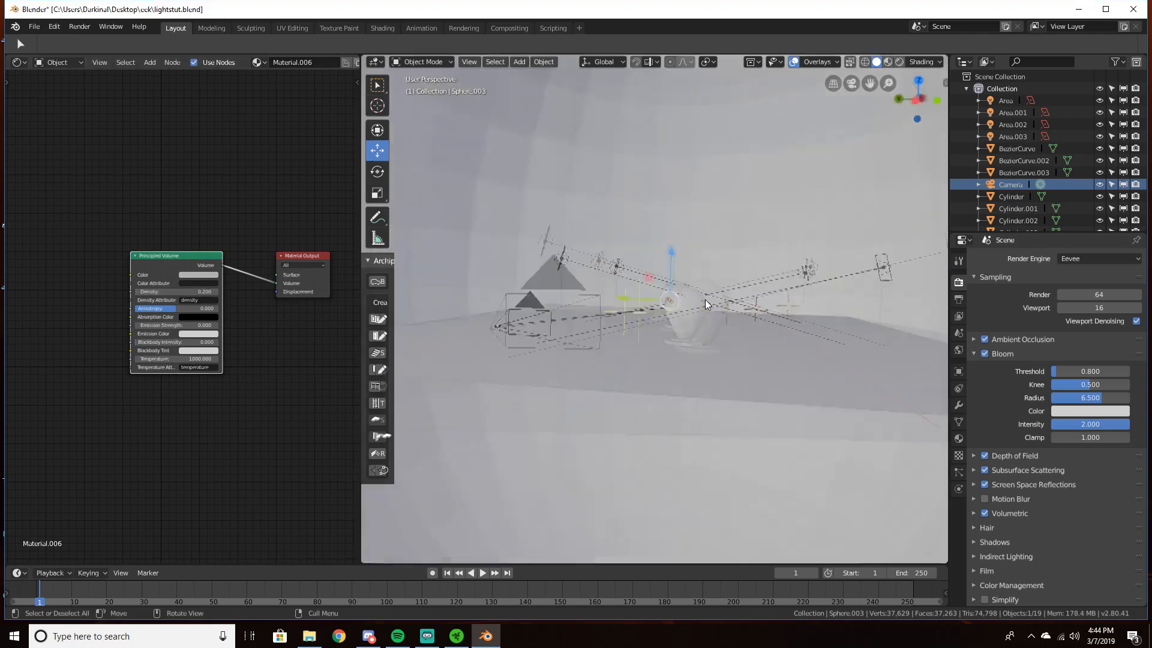
pyautogui.click(711, 231)
pyautogui.hotkey('alt', 'a')
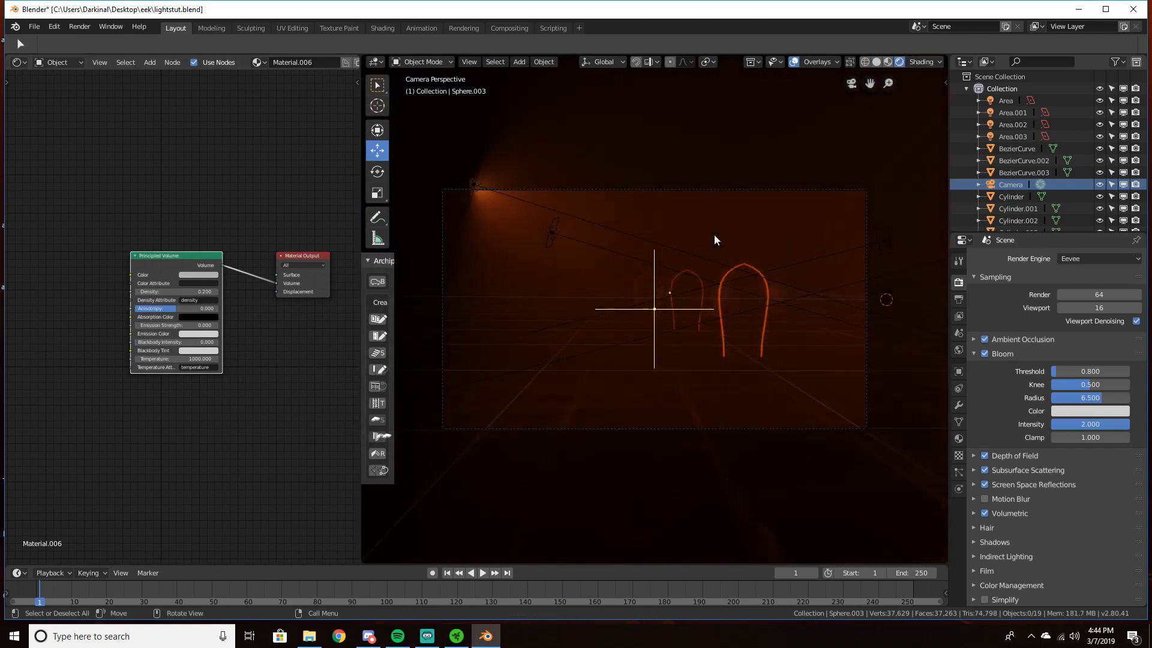
# Set the Principled Volume density to 0.1 and check the fog in the camera view
pyautogui.click(183, 292)
pyautogui.write('0.1')
pyautogui.press('Return')
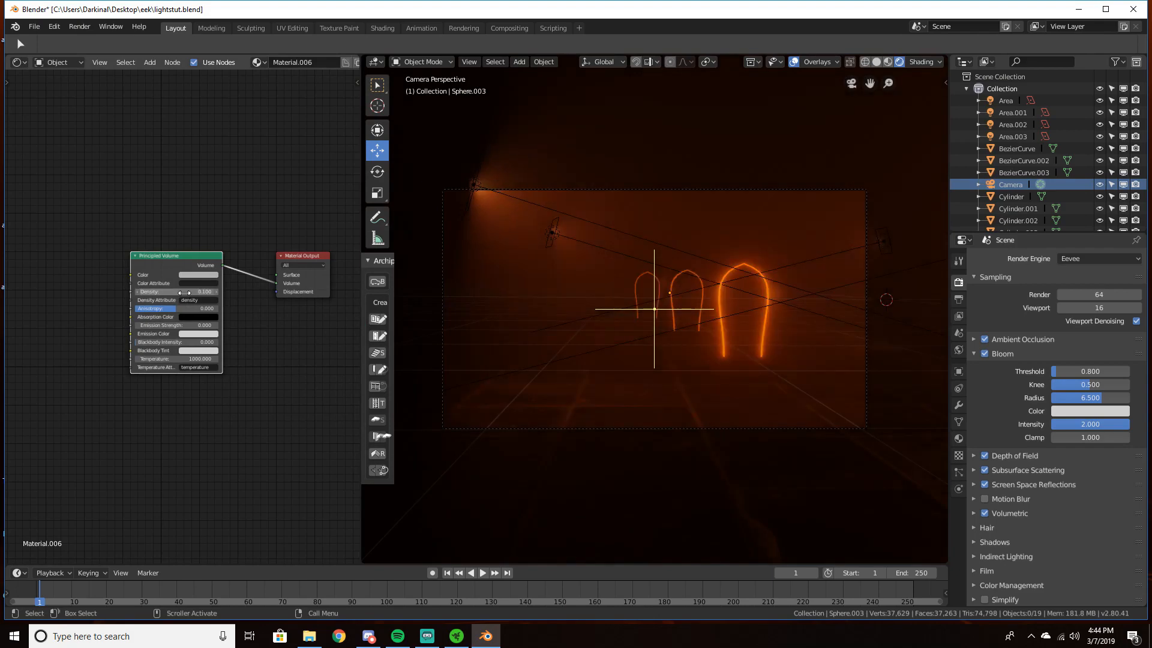
pyautogui.scroll(2, 750, 345)
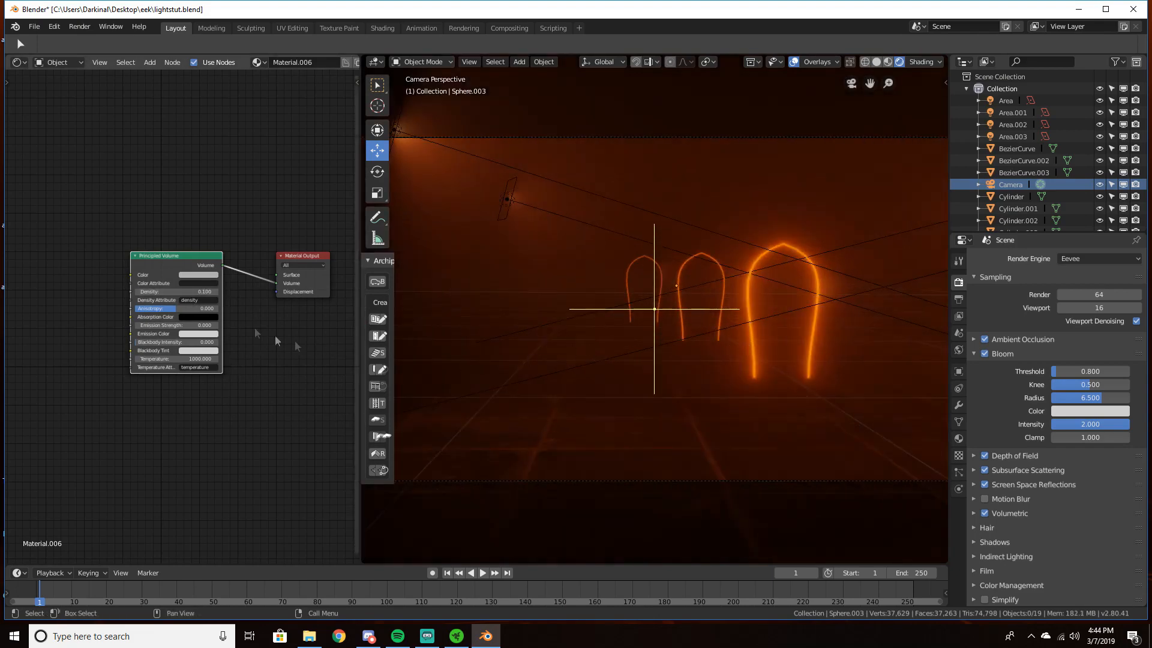
# Reduce the Principled Volume density to 0.05
pyautogui.click(162, 291)
pyautogui.write('.0')
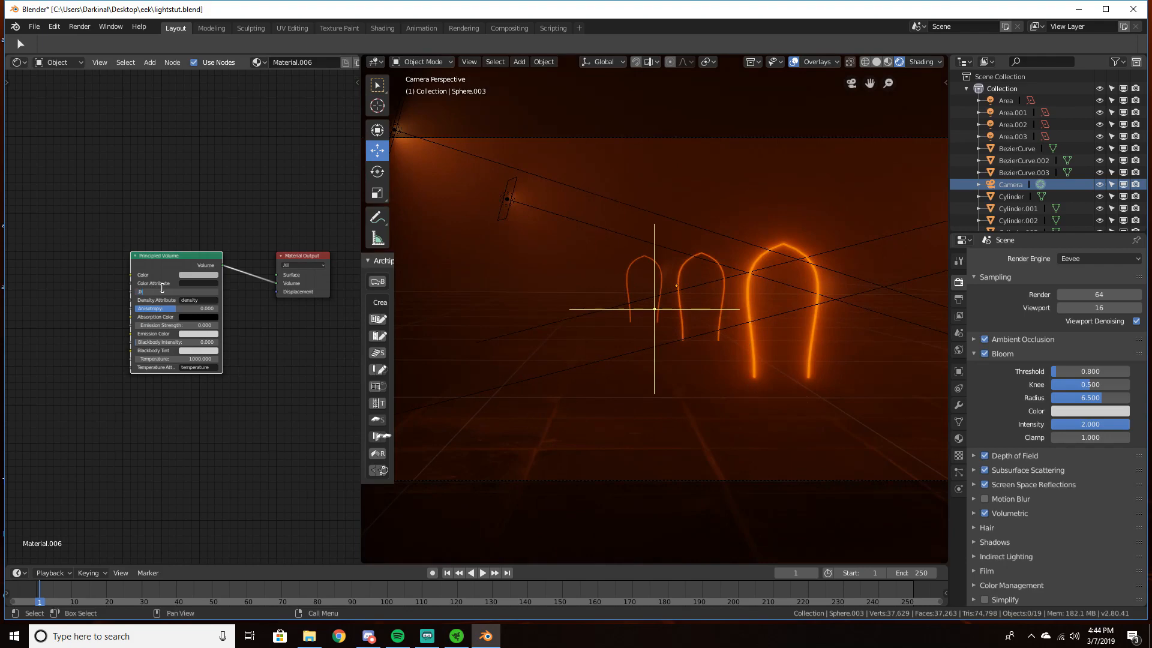
pyautogui.write('5')
pyautogui.press('Return')
pyautogui.scroll(-1, 638, 369)
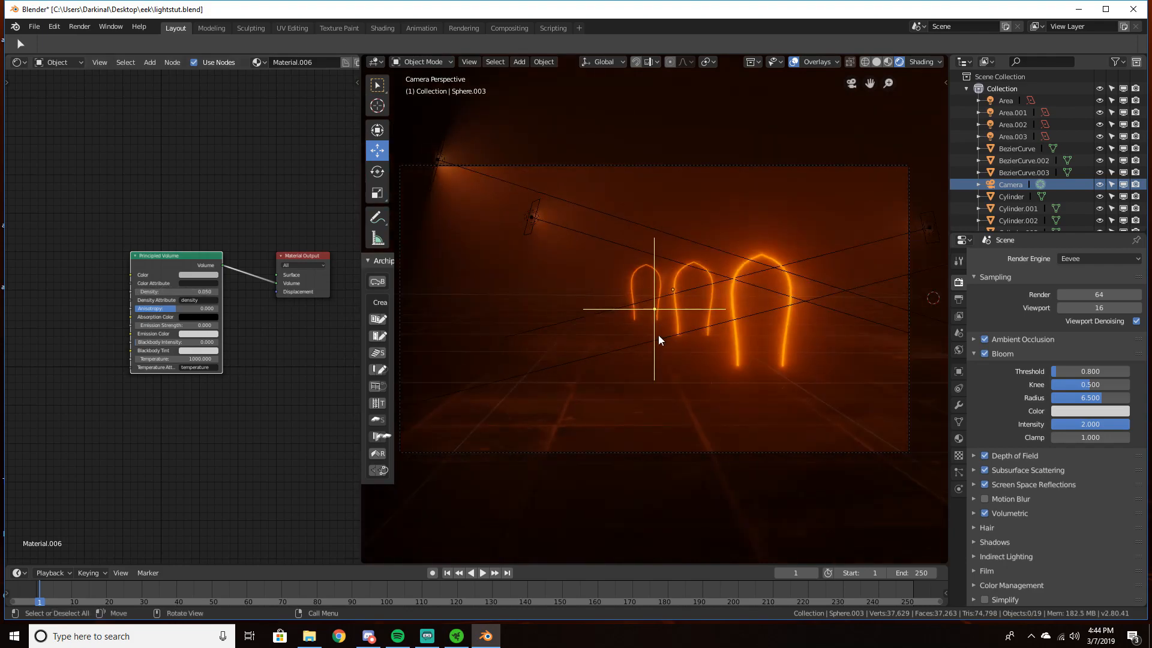
# Move the Area.002 light sideways and raise the Area.001 light so that both sit outside the camera frame
pyautogui.click(529, 216)
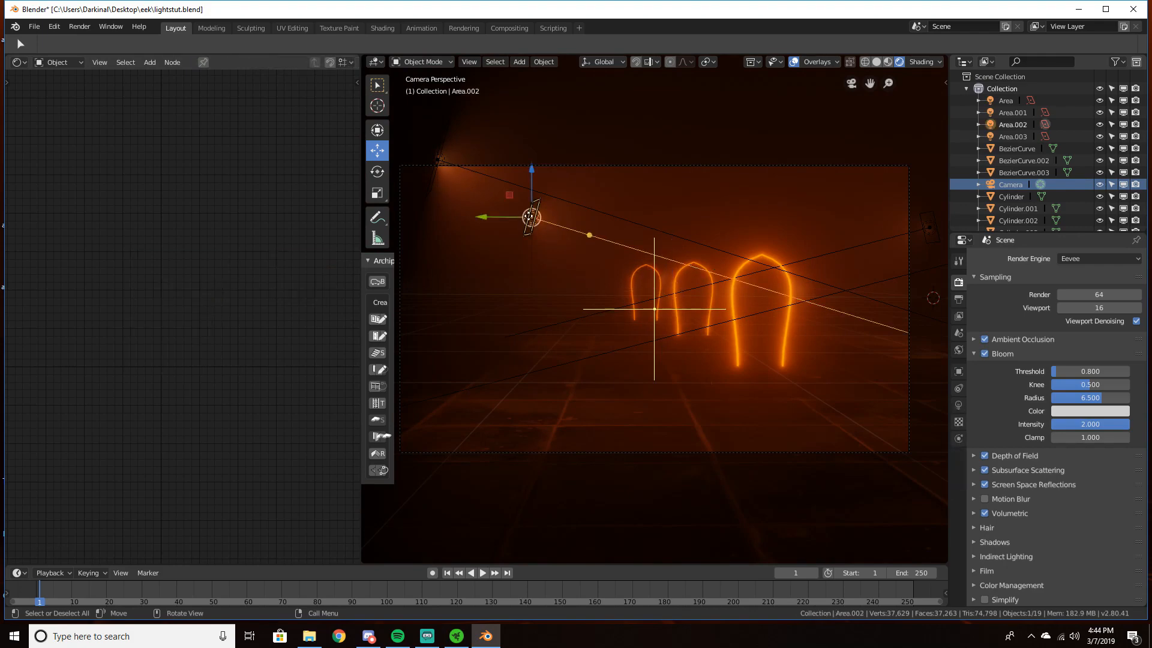
pyautogui.moveTo(529, 216); pyautogui.dragTo(384, 215)
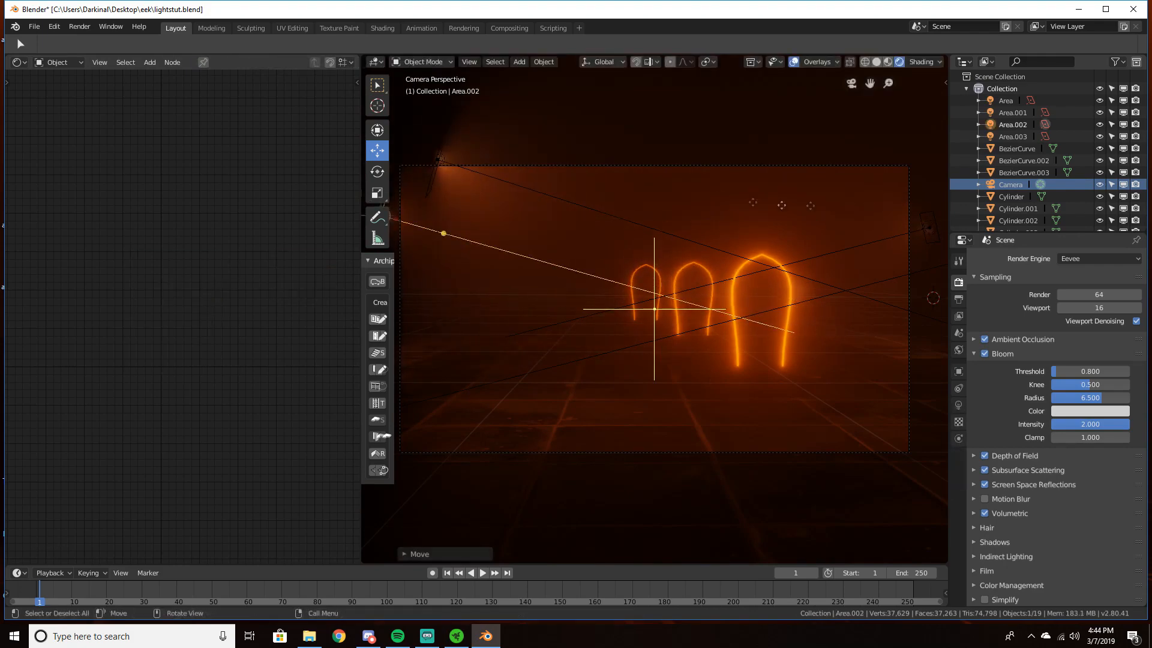
pyautogui.click(442, 165)
pyautogui.click(438, 159)
pyautogui.moveTo(441, 132); pyautogui.dragTo(442, 92)
pyautogui.scroll(-2, 664, 191)
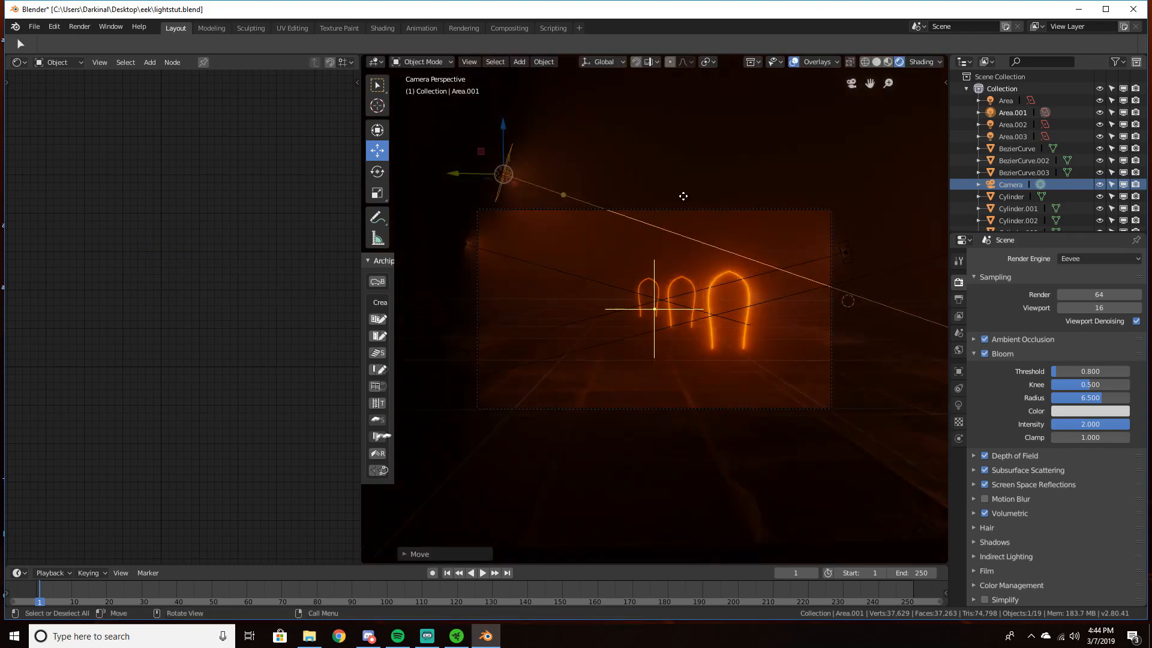
# Deselect the light, inspect the foggy scene in the camera frame, and show the desktop wallpaper for comparison
pyautogui.click(751, 218)
pyautogui.scroll(4, 787, 253)
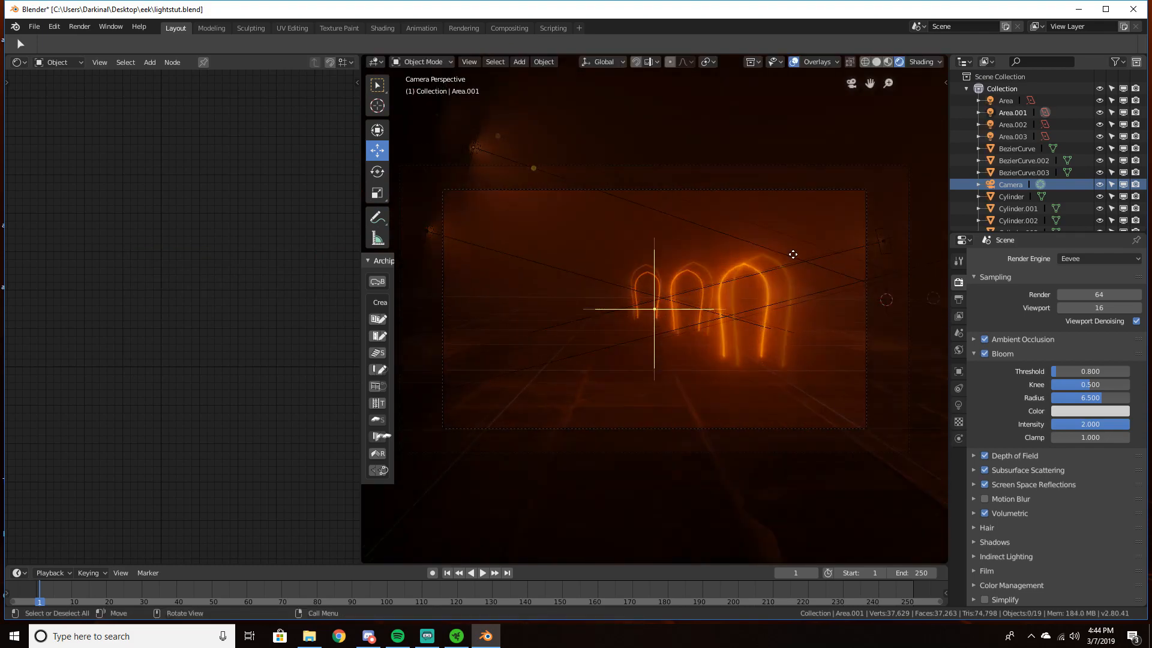
pyautogui.scroll(-2, 794, 254)
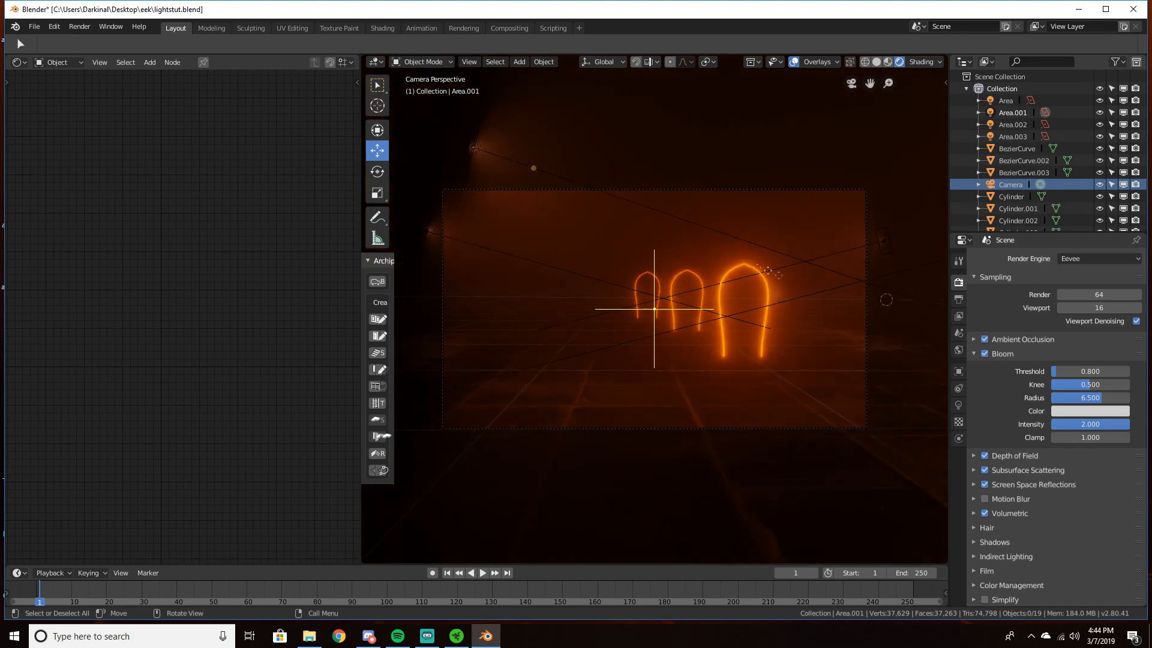
pyautogui.scroll(2, 762, 270)
pyautogui.press('super+d')
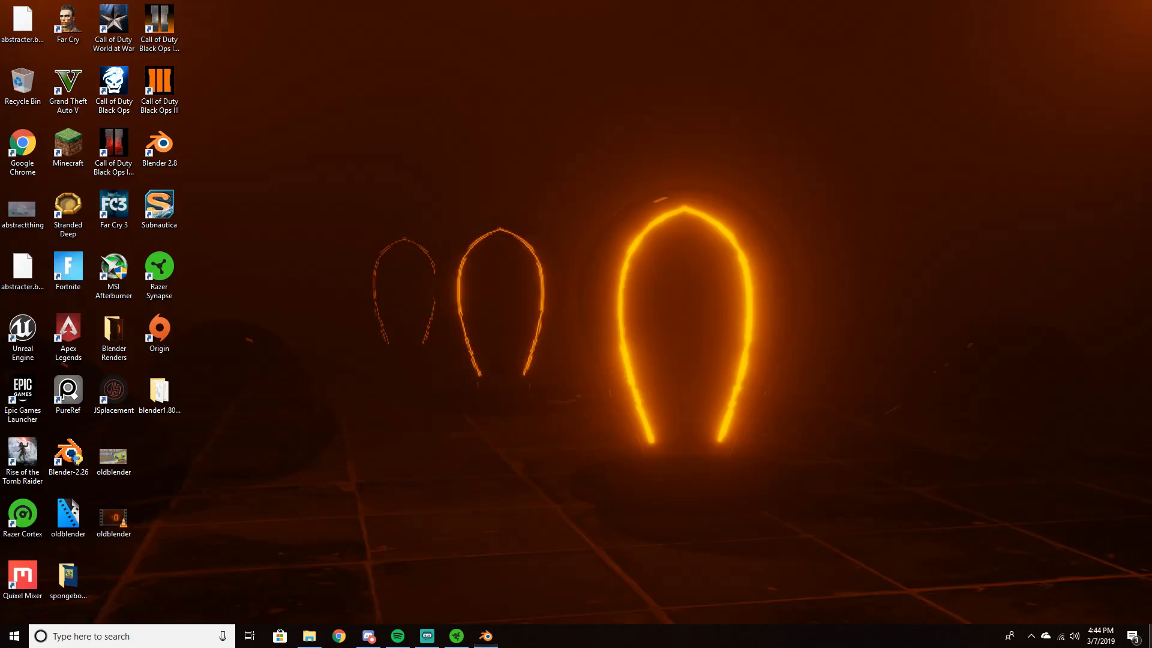
# Return to Blender, set the Area.001 light's energy to 3, and check the result in the camera view
pyautogui.click(495, 639)
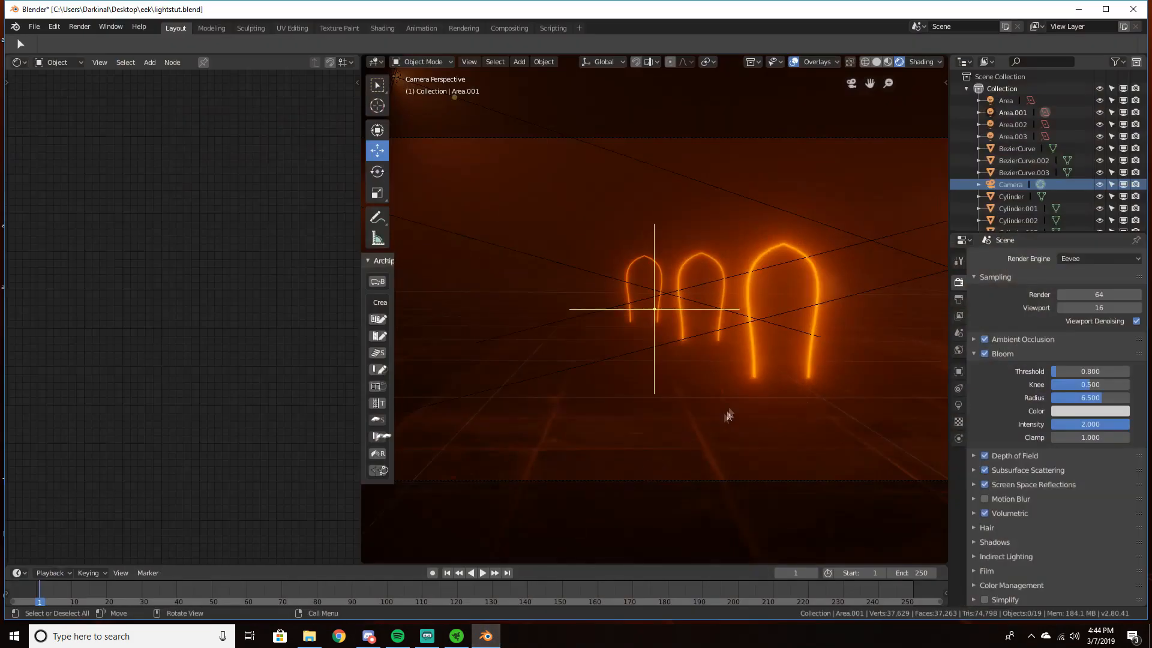
pyautogui.scroll(-3, 802, 270)
pyautogui.moveTo(802, 270); pyautogui.dragTo(764, 292, button='middle')
pyautogui.scroll(-3, 764, 292)
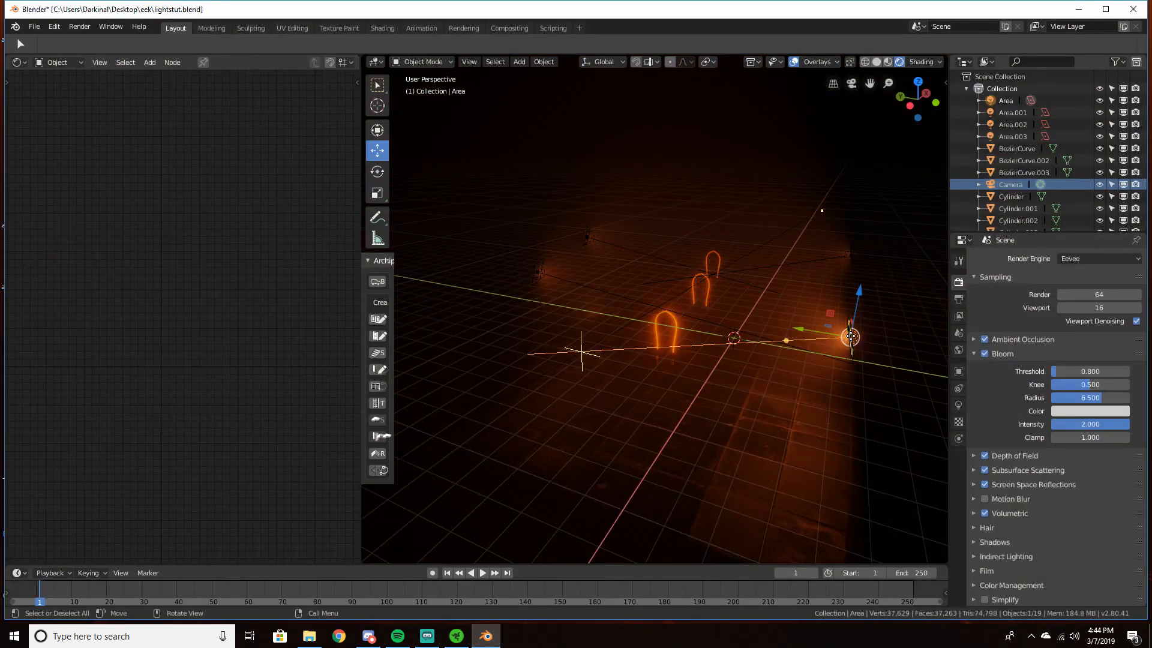
pyautogui.click(849, 338)
pyautogui.click(958, 404)
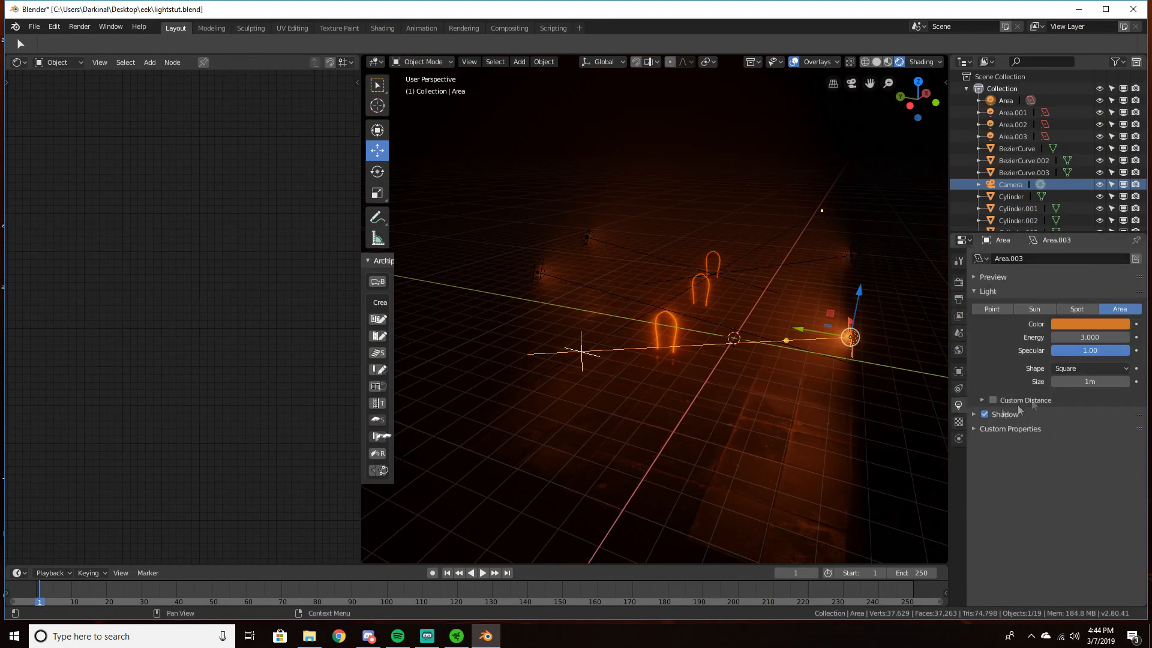
pyautogui.click(538, 272)
pyautogui.click(1088, 338)
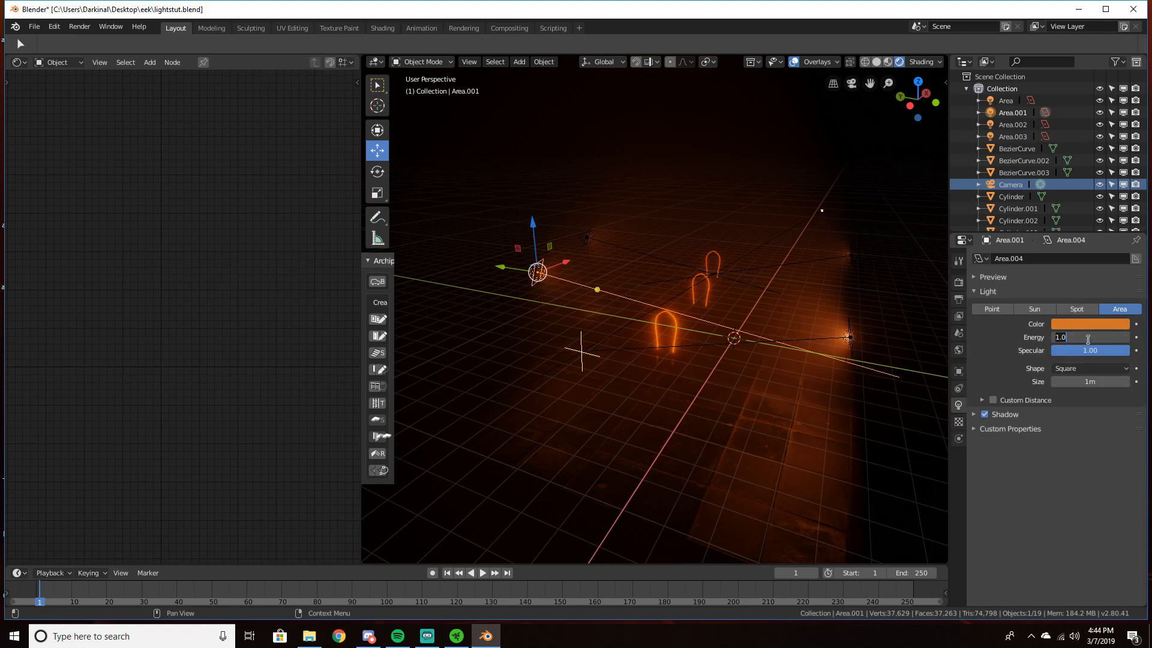
pyautogui.write('3')
pyautogui.press('Return')
pyautogui.moveTo(720, 335); pyautogui.dragTo(756, 310, button='middle')
pyautogui.press('KP_0')
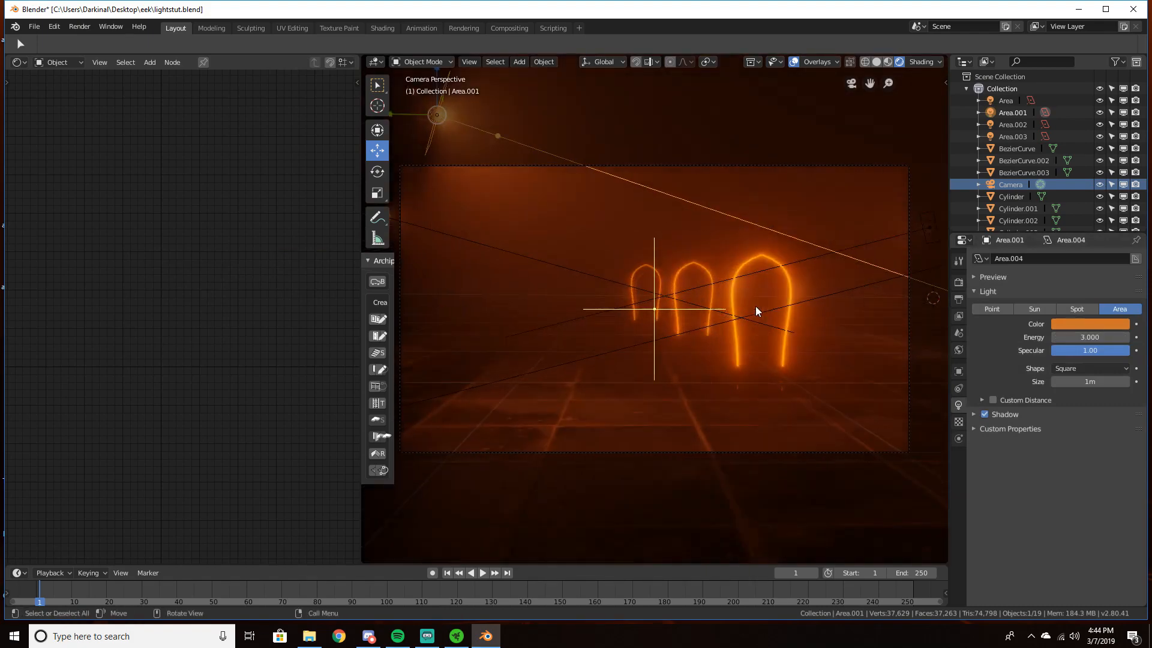
# Move the camera about 2.16 m forward along its local Z axis, closer to the bulbs
pyautogui.click(1021, 186)
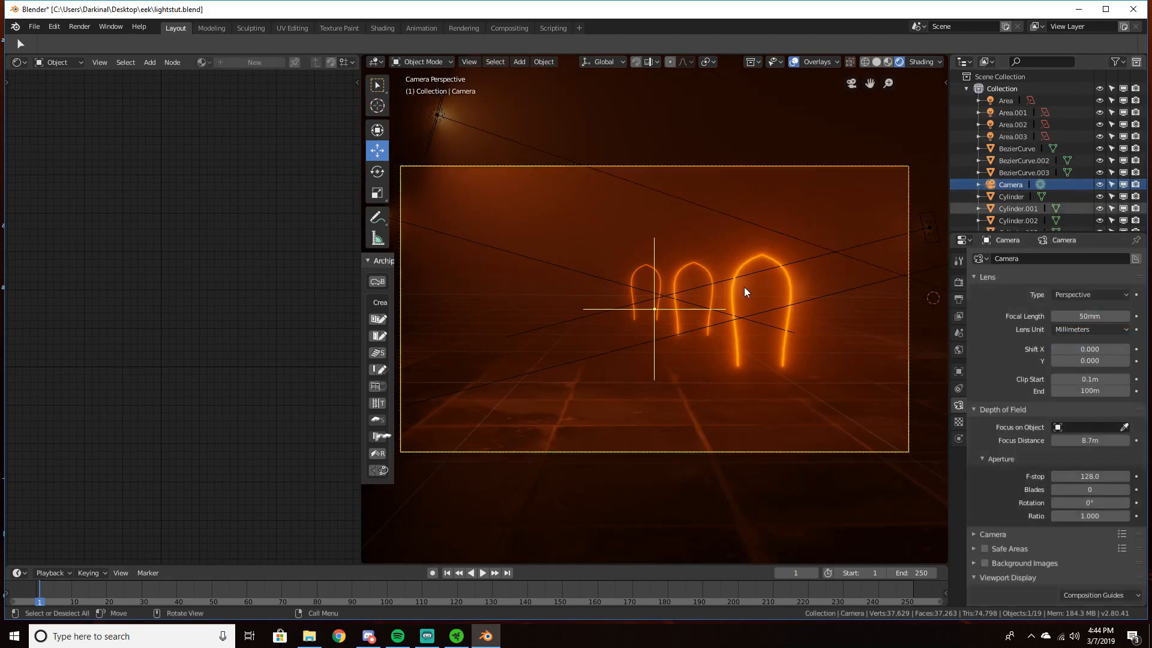
pyautogui.press('g')
pyautogui.press('z')
pyautogui.press('z')
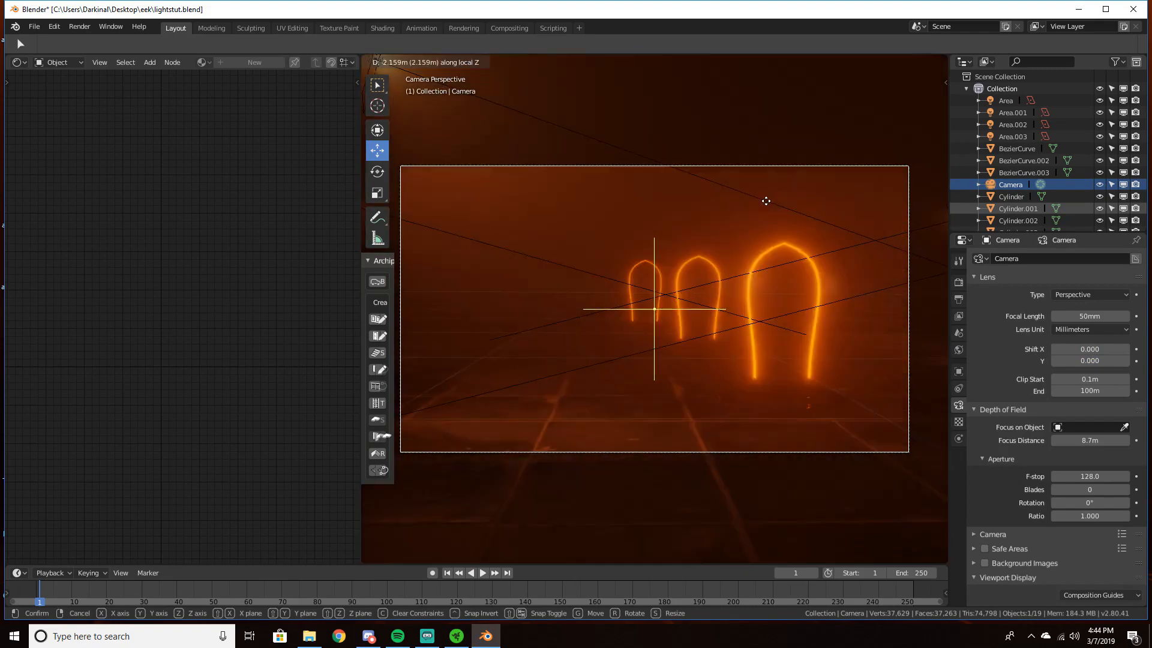
pyautogui.click(767, 205)
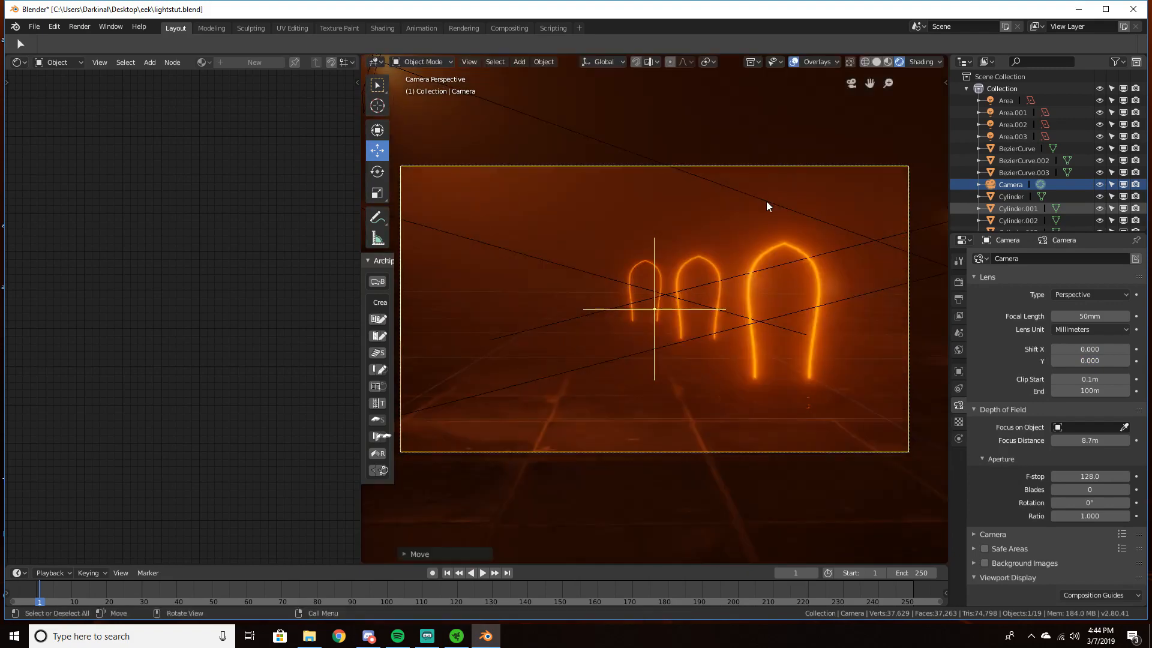
# Duplicate the front bulb's glass in solid shading and place the copy on the open floor beside it
pyautogui.click(771, 291)
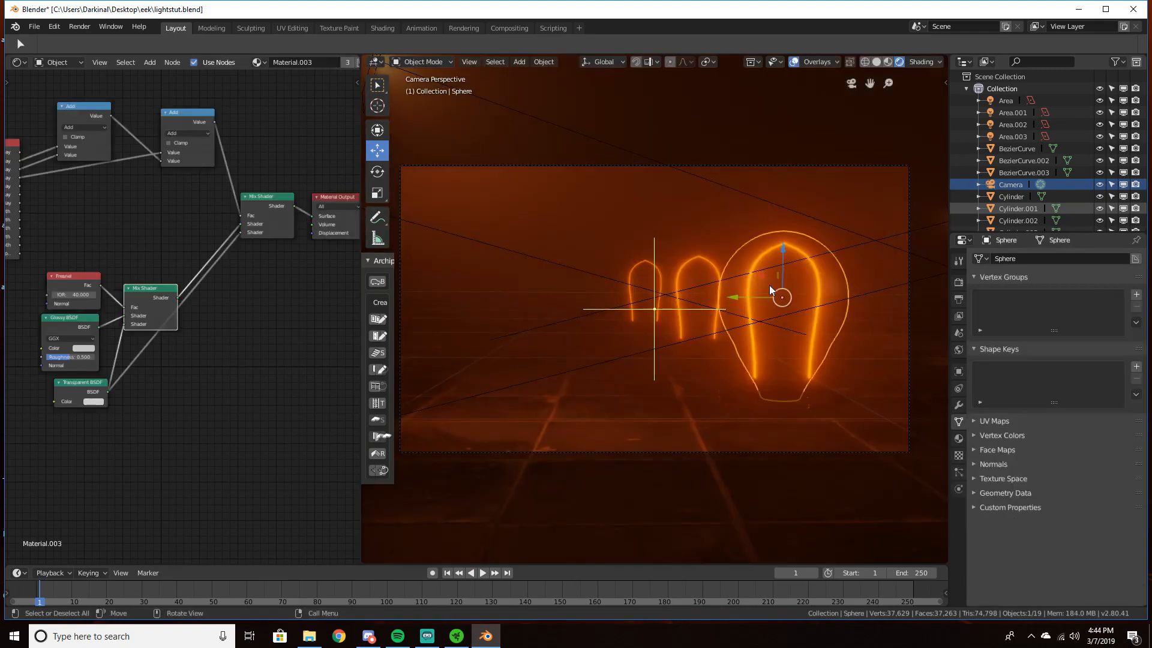
pyautogui.press('KP_0')
pyautogui.press('z')
pyautogui.click(816, 270)
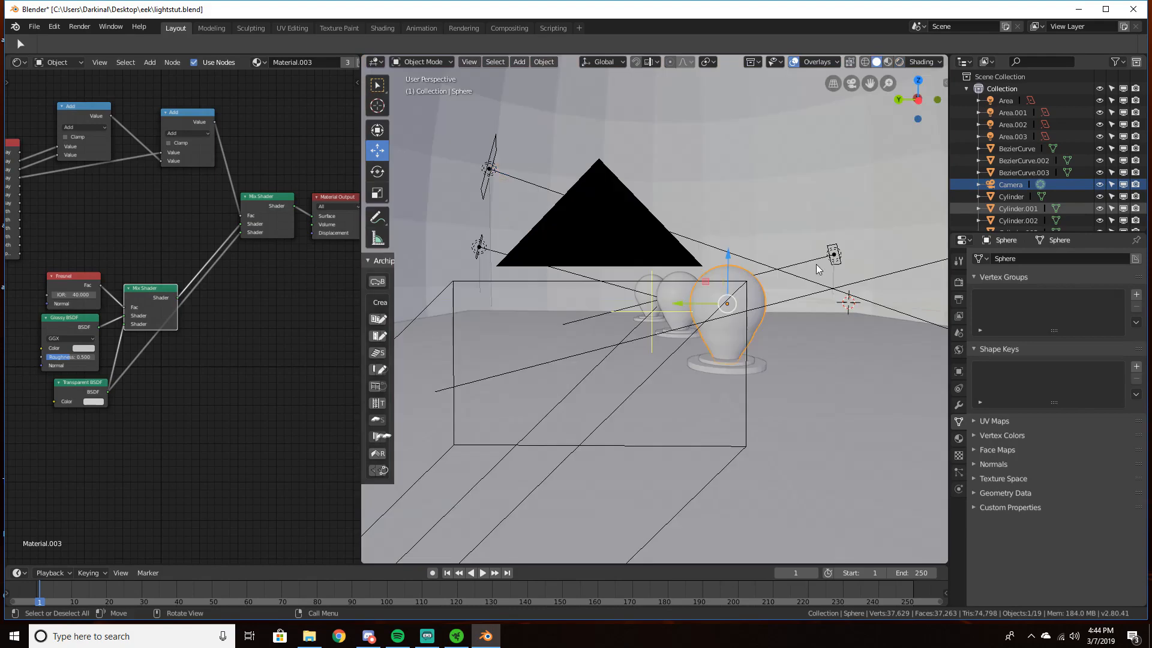
pyautogui.moveTo(818, 270); pyautogui.dragTo(792, 295, button='middle')
pyautogui.hotkey('shift', 'd')
pyautogui.rightClick(790, 297)
pyautogui.moveTo(681, 323); pyautogui.dragTo(562, 268)
# Rotate the copied bulb glass to lie on its side, lower it onto the floor, and view it through the camera
pyautogui.click(378, 174)
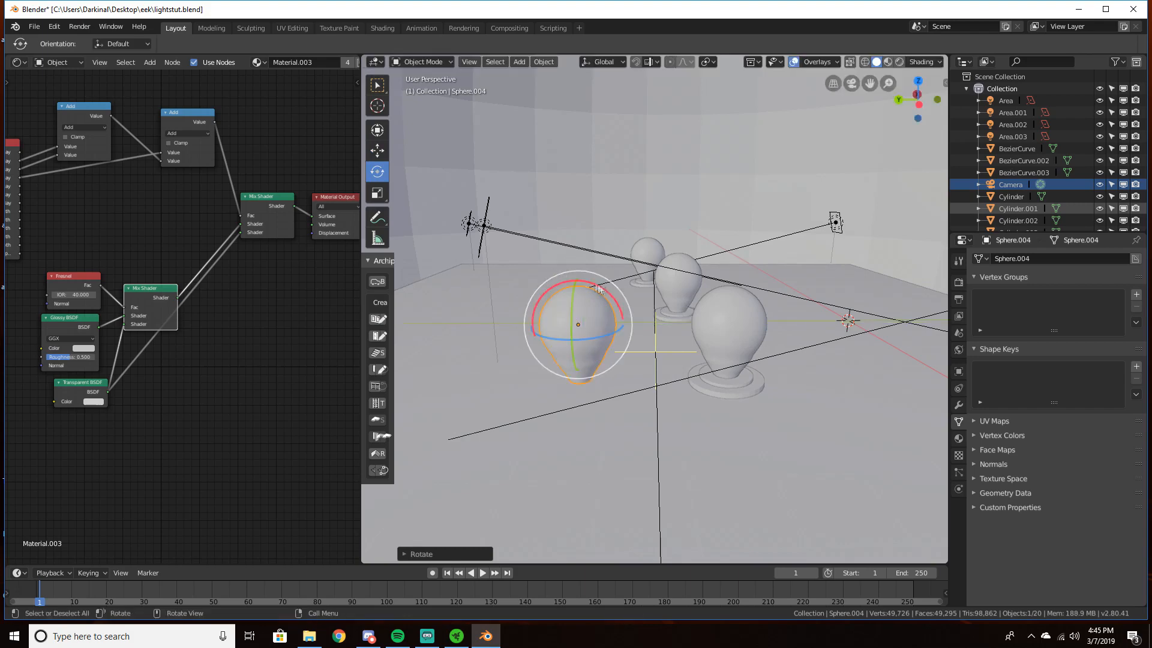
pyautogui.press('r')
pyautogui.press('r')
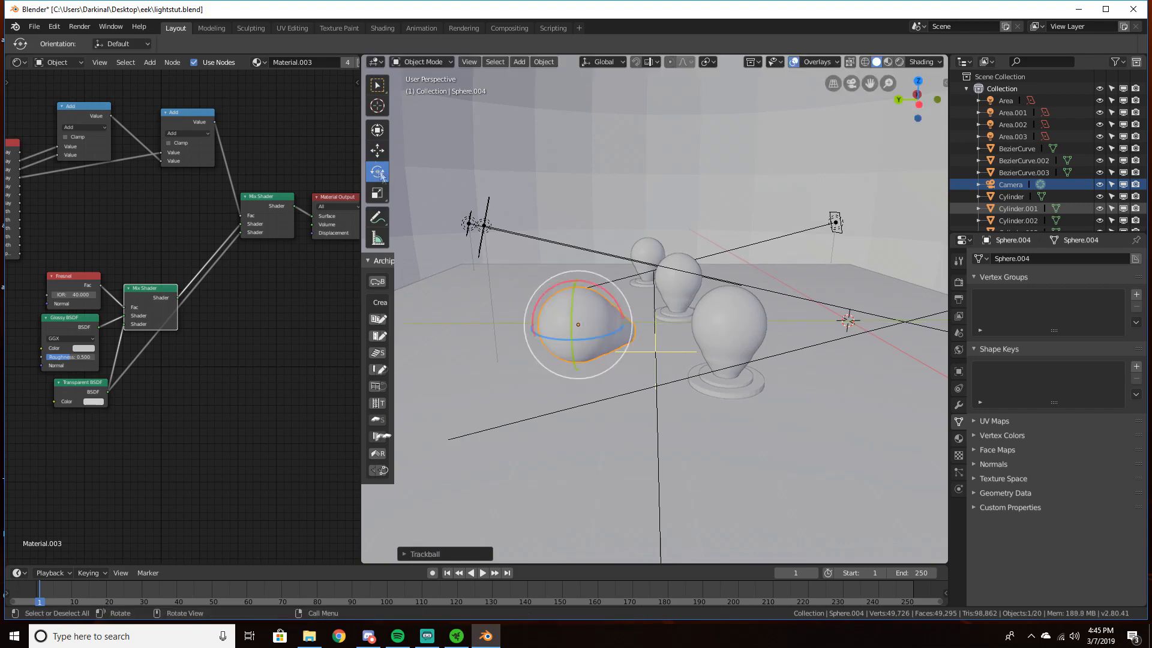
pyautogui.click(378, 152)
pyautogui.moveTo(576, 289); pyautogui.dragTo(586, 319)
pyautogui.press('KP_0')
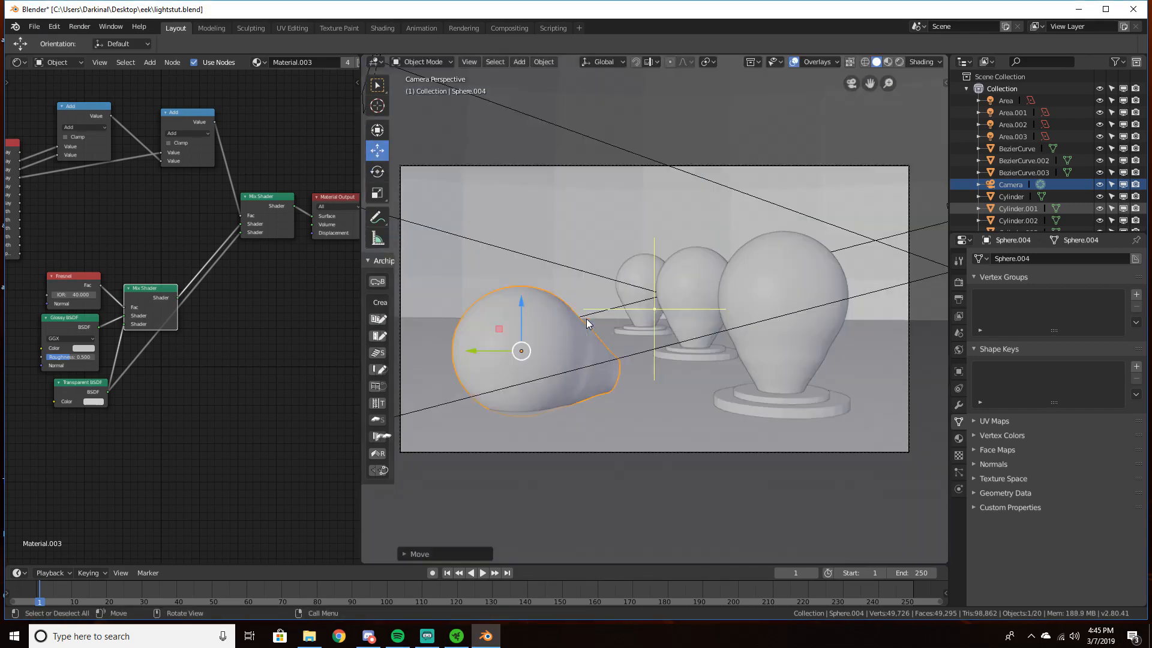
# Lower the fallen bulb about 0.12 m and shift it outward to the edge of the camera frame
pyautogui.press('g')
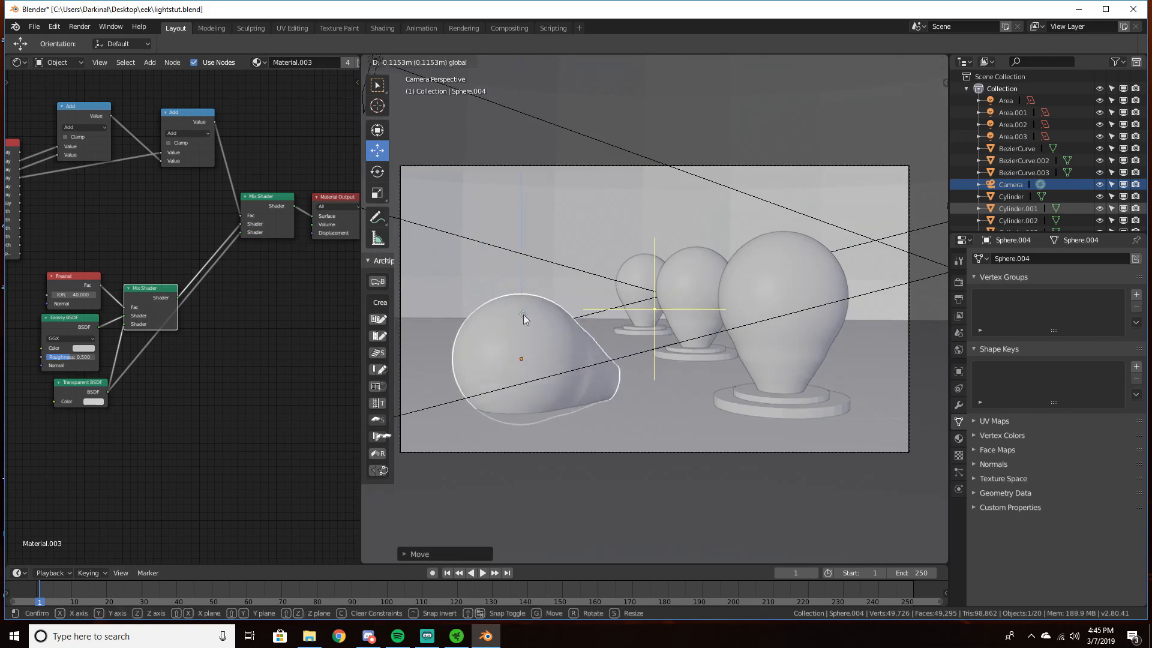
pyautogui.press('Escape')
pyautogui.press('g')
pyautogui.click(410, 362)
pyautogui.scroll(-4, 624, 368)
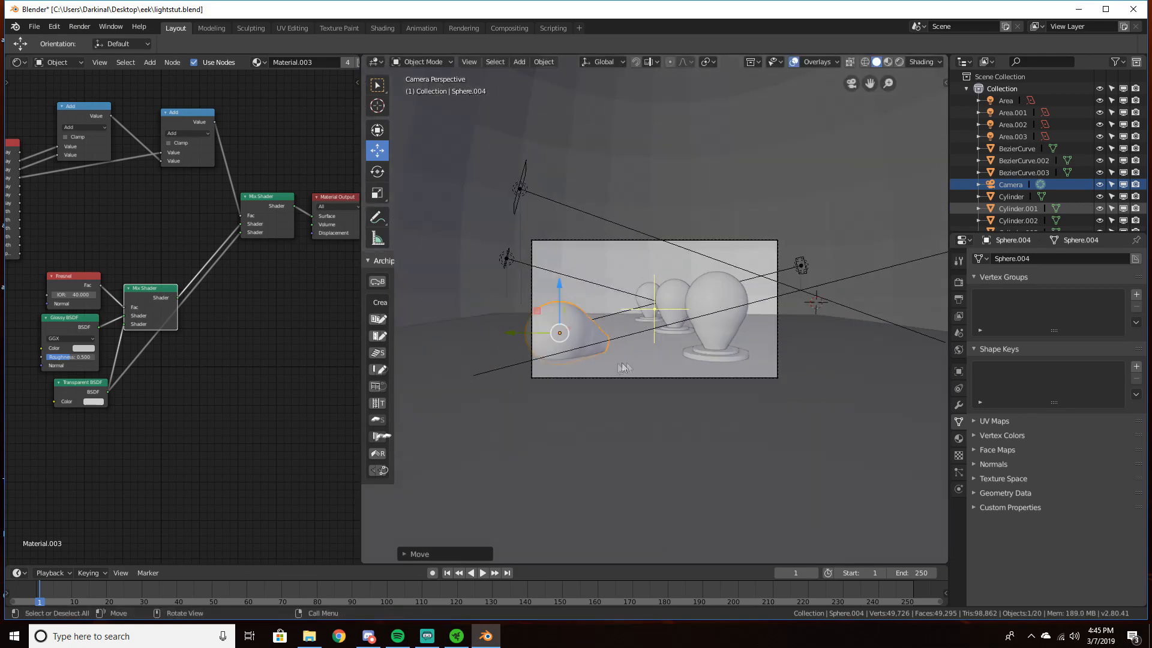
# Duplicate the fallen bulb, rotate the copy freely to a different angle, and place it behind the first one
pyautogui.hotkey('shift', 'd')
pyautogui.click(664, 348)
pyautogui.moveTo(664, 348); pyautogui.dragTo(596, 354, button='middle')
pyautogui.press('r')
pyautogui.press('r')
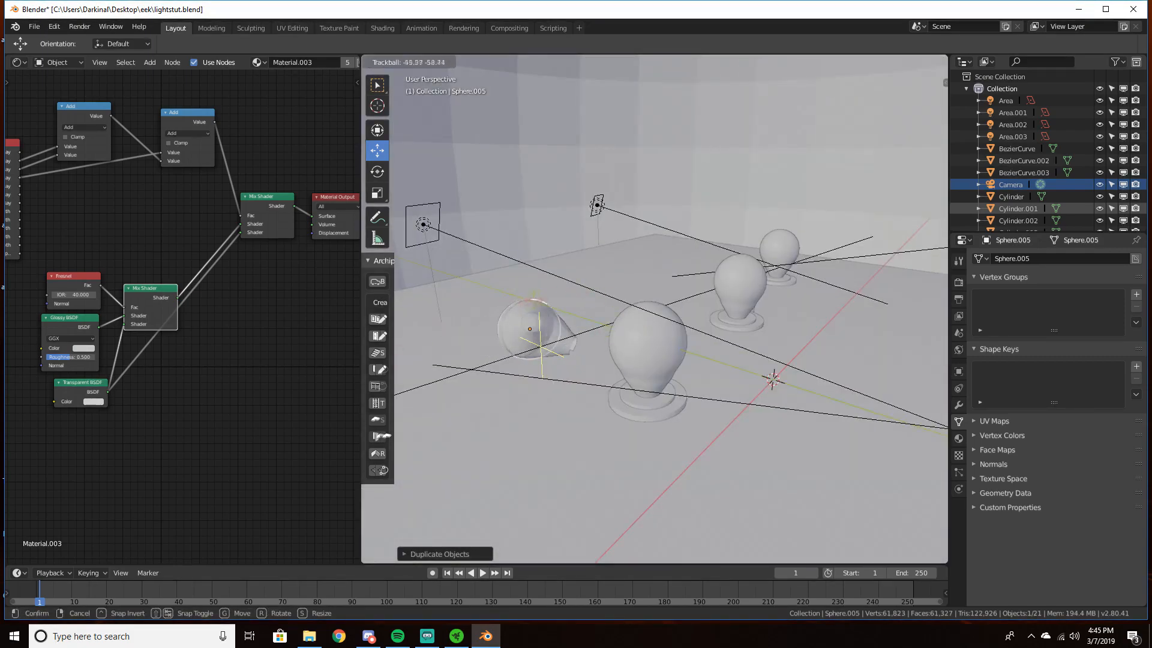
pyautogui.click(567, 325)
pyautogui.moveTo(567, 317); pyautogui.dragTo(627, 284)
pyautogui.click(627, 285)
pyautogui.press('KP_0')
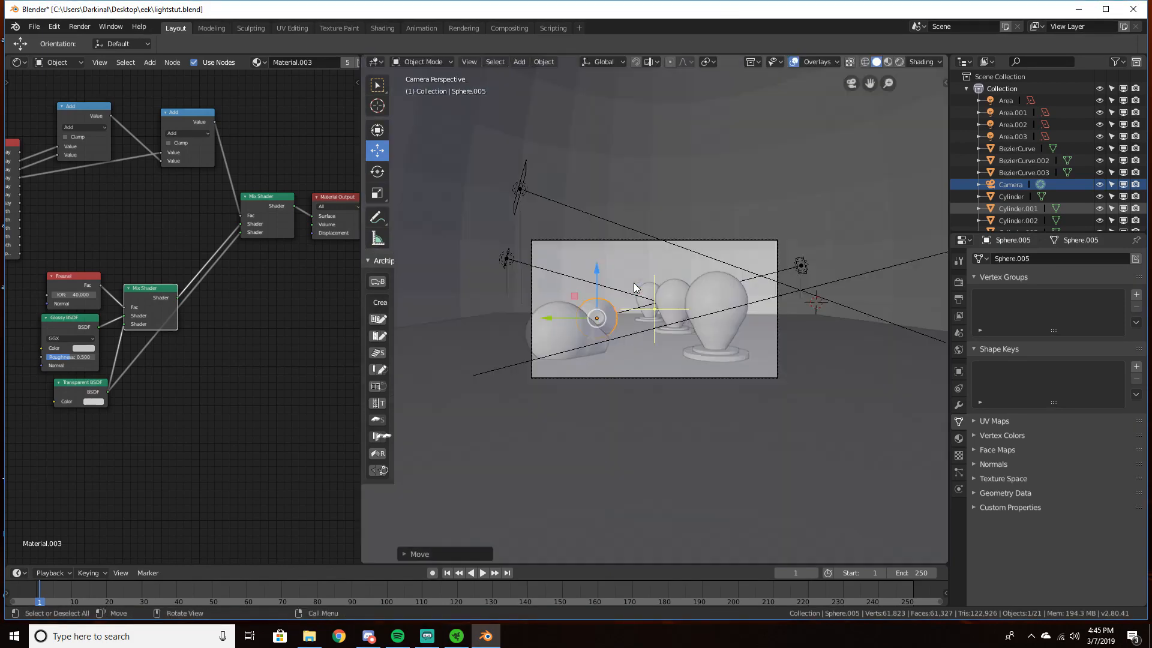
pyautogui.press('s')
pyautogui.click(636, 285)
# Deselect everything and check the fallen bulbs through the camera in rendered shading
pyautogui.press('a')
pyautogui.press('a')
pyautogui.scroll(3, 727, 312)
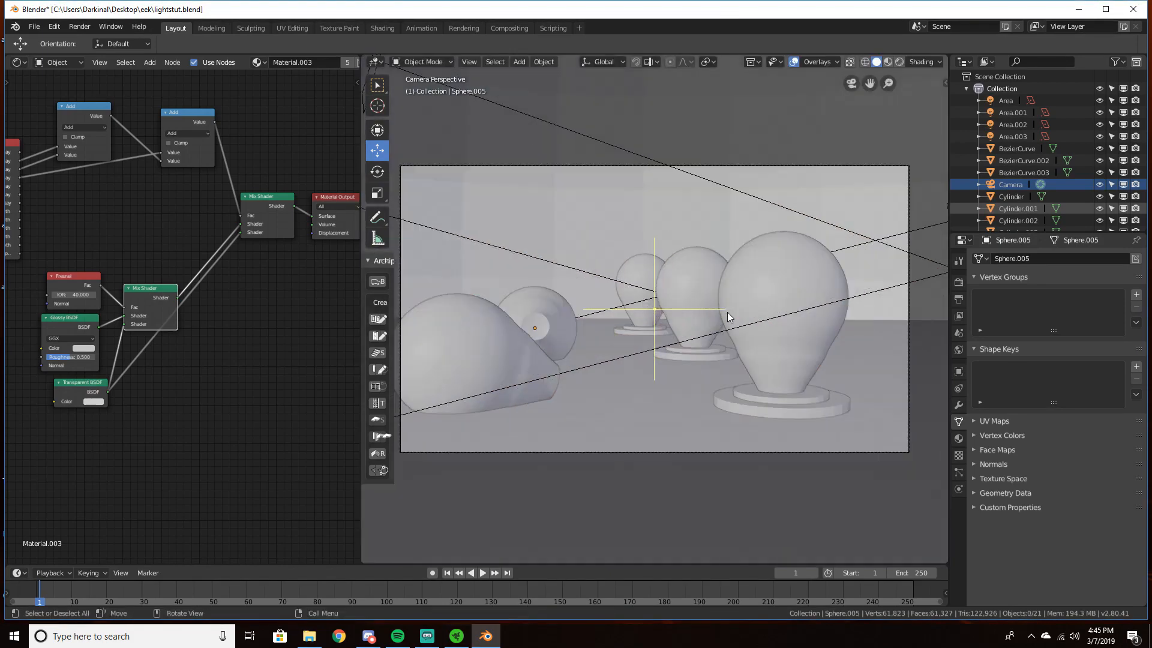
pyautogui.press('z')
pyautogui.click(719, 243)
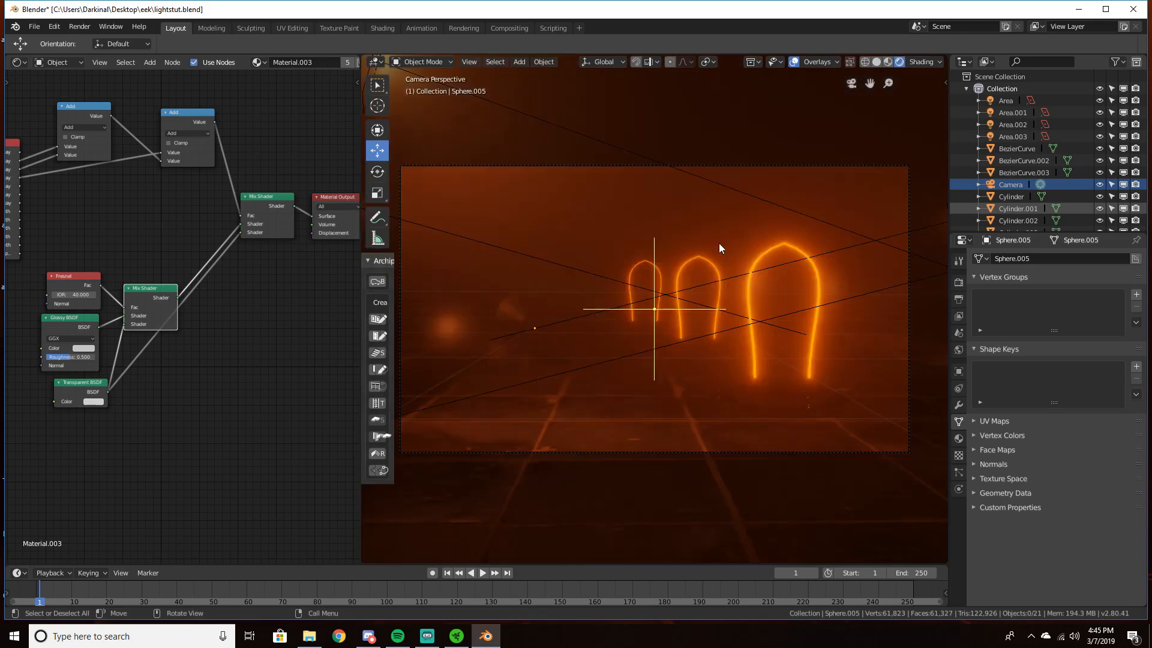
pyautogui.scroll(-1, 718, 243)
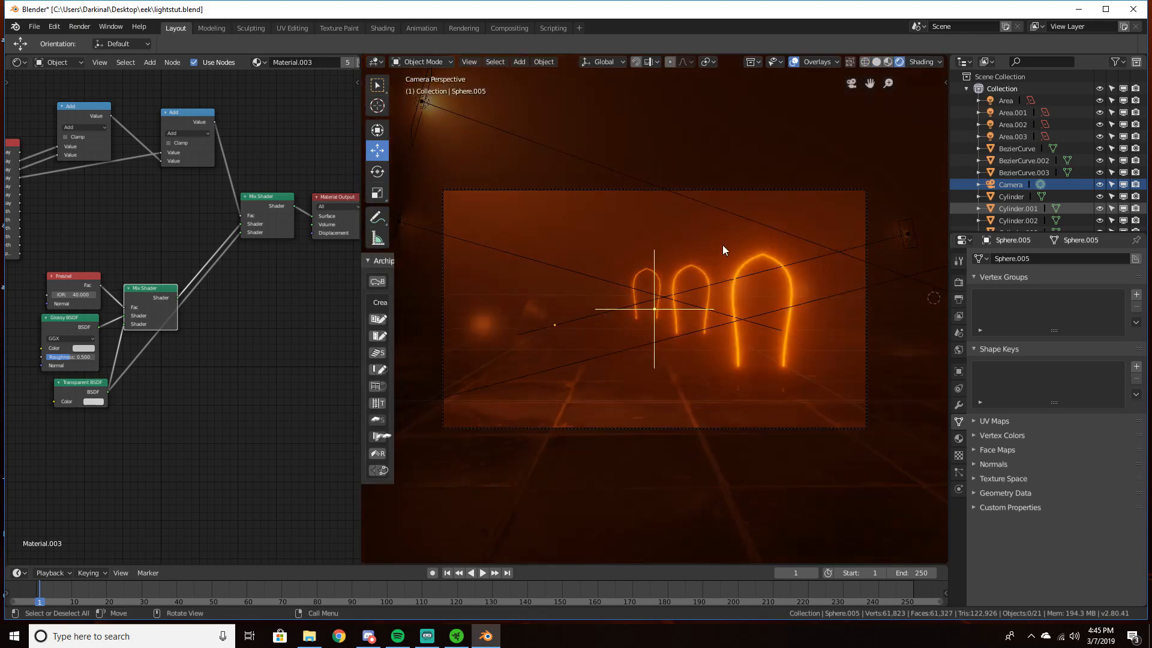
# Duplicate the rear fallen bulb along the Y axis to the far side of the front glowing bulb, then deselect it
pyautogui.click(547, 312)
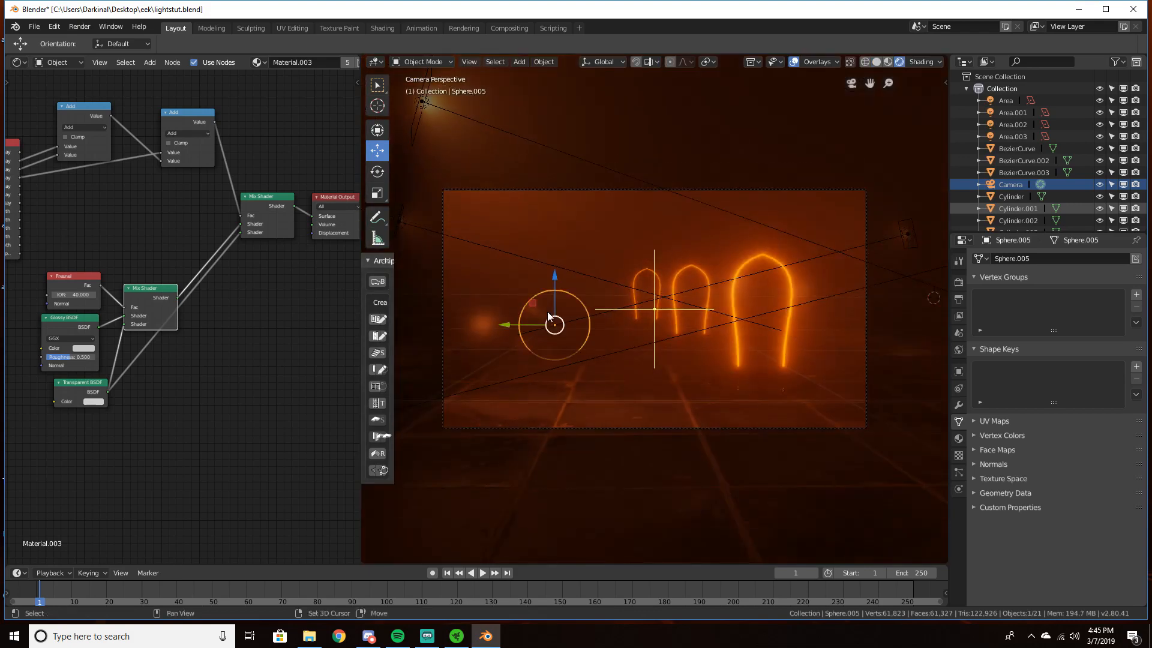
pyautogui.hotkey('shift', 'd')
pyautogui.press('y')
pyautogui.click(810, 348)
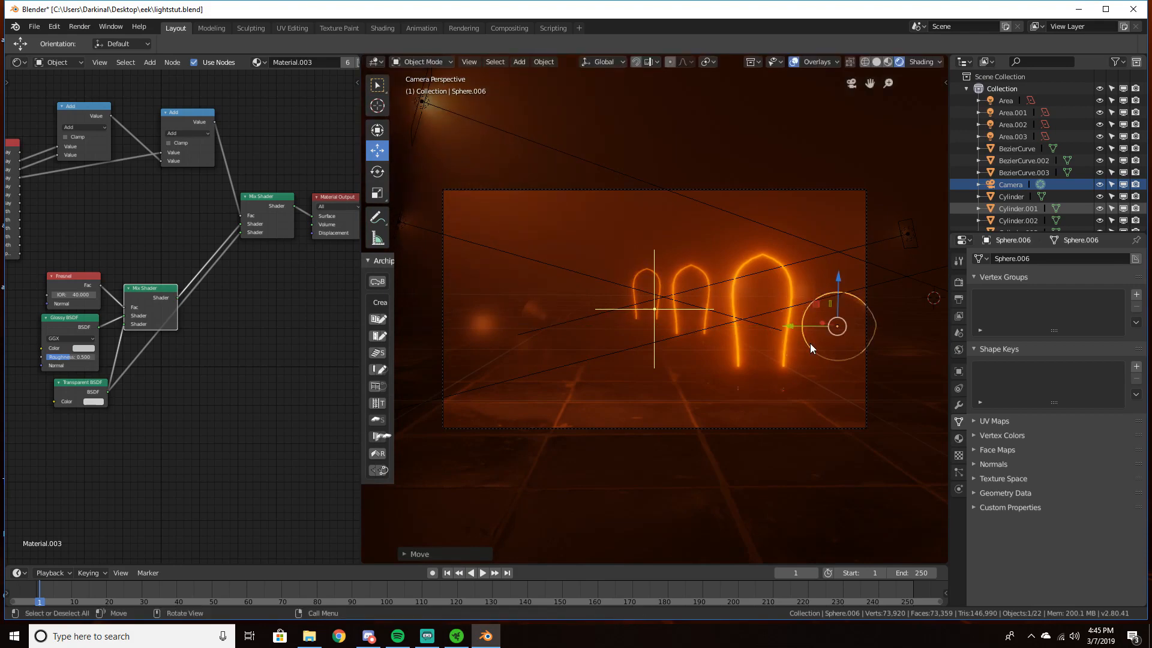
pyautogui.click(883, 335)
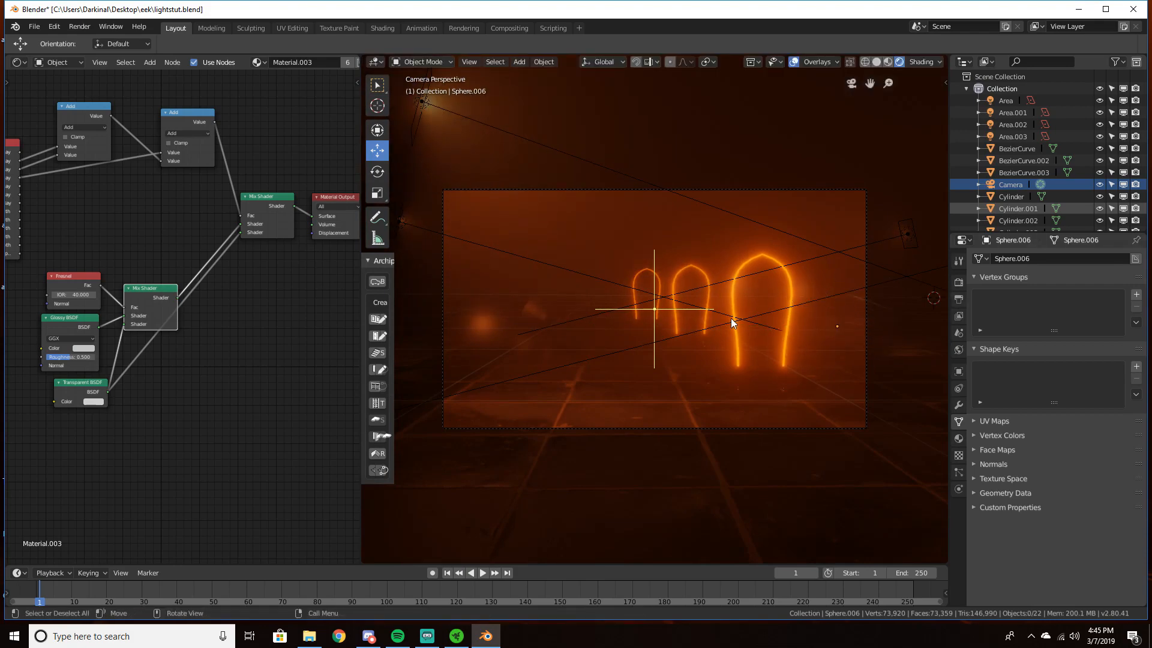
# Examine the glowing bulbs up close and compare the scene with the desktop wallpaper
pyautogui.scroll(3, 765, 279)
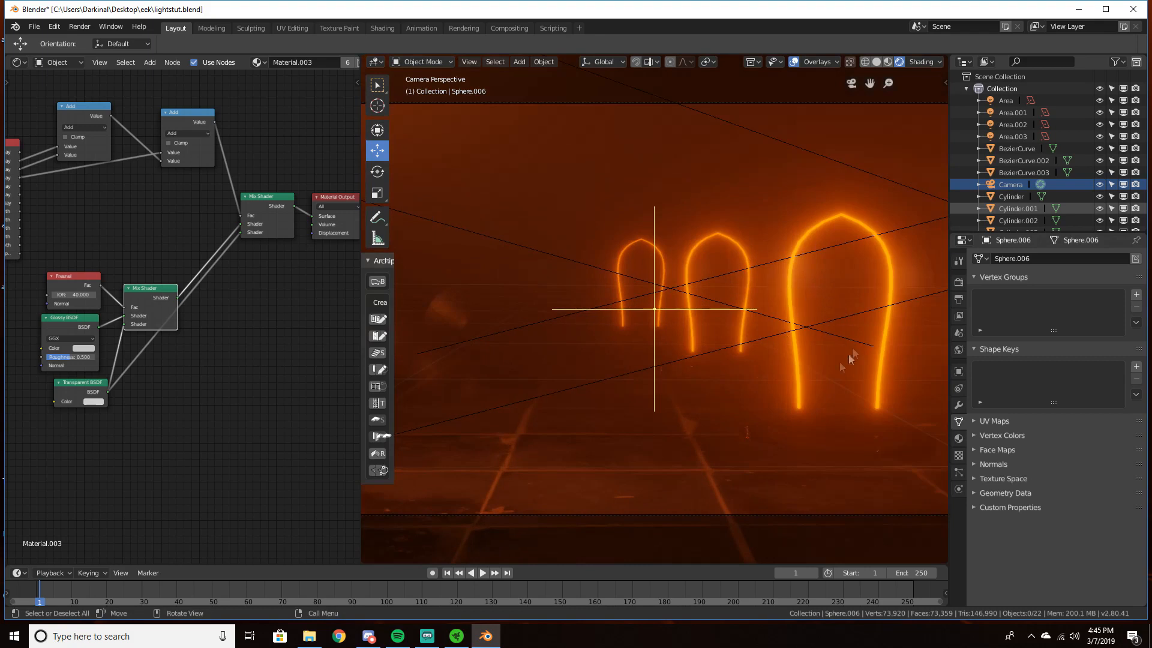
pyautogui.scroll(-2, 690, 434)
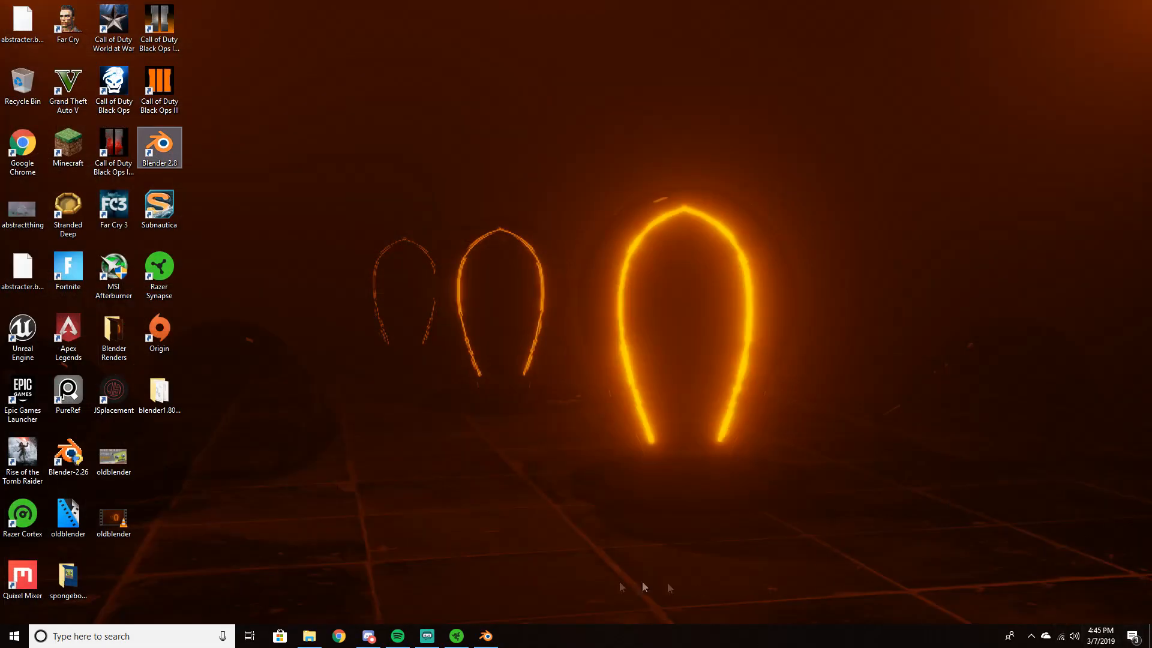
pyautogui.click(486, 636)
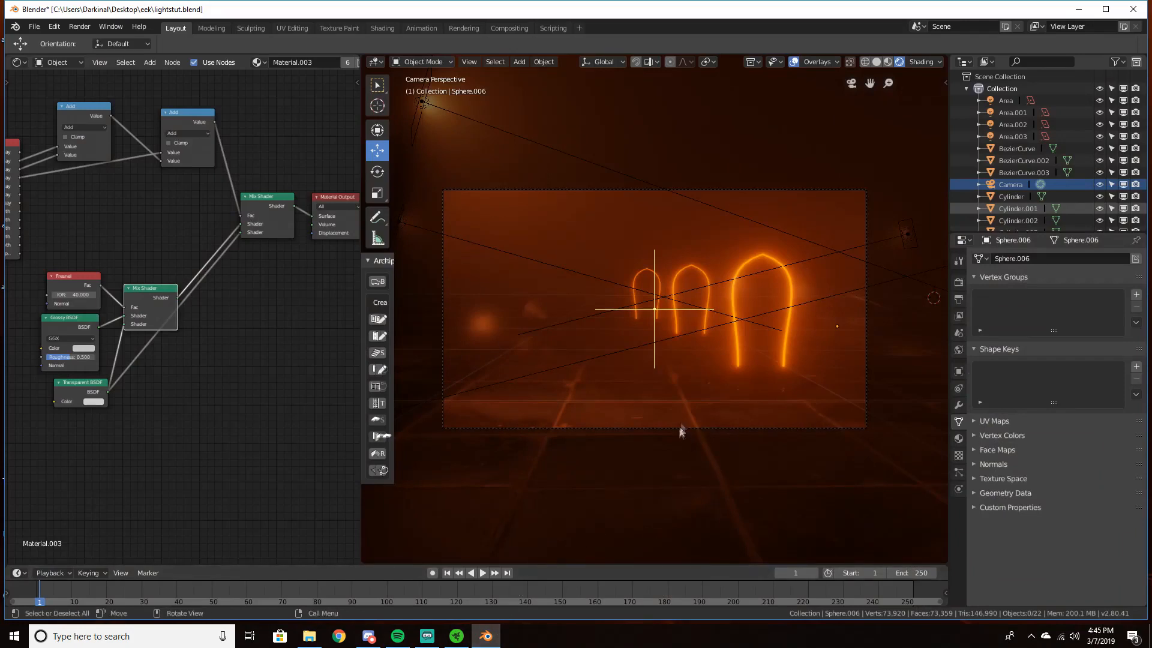
# Collapse the Bloom settings, render the current frame, examine the image up close, and close the render window
pyautogui.click(504, 324)
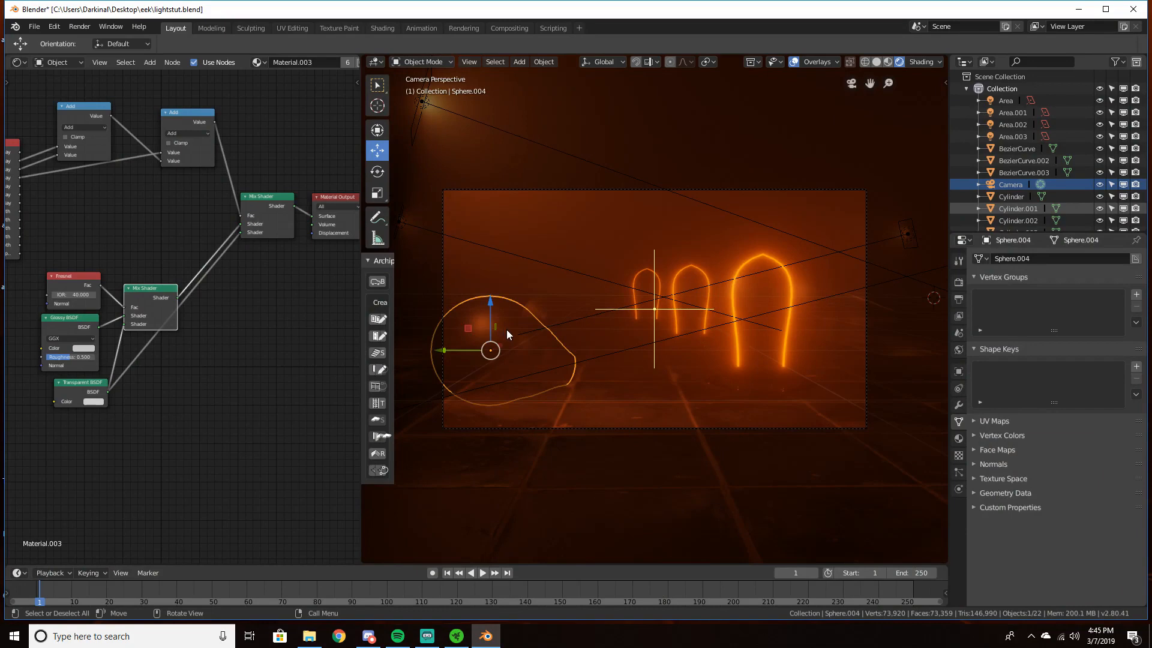
pyautogui.click(959, 283)
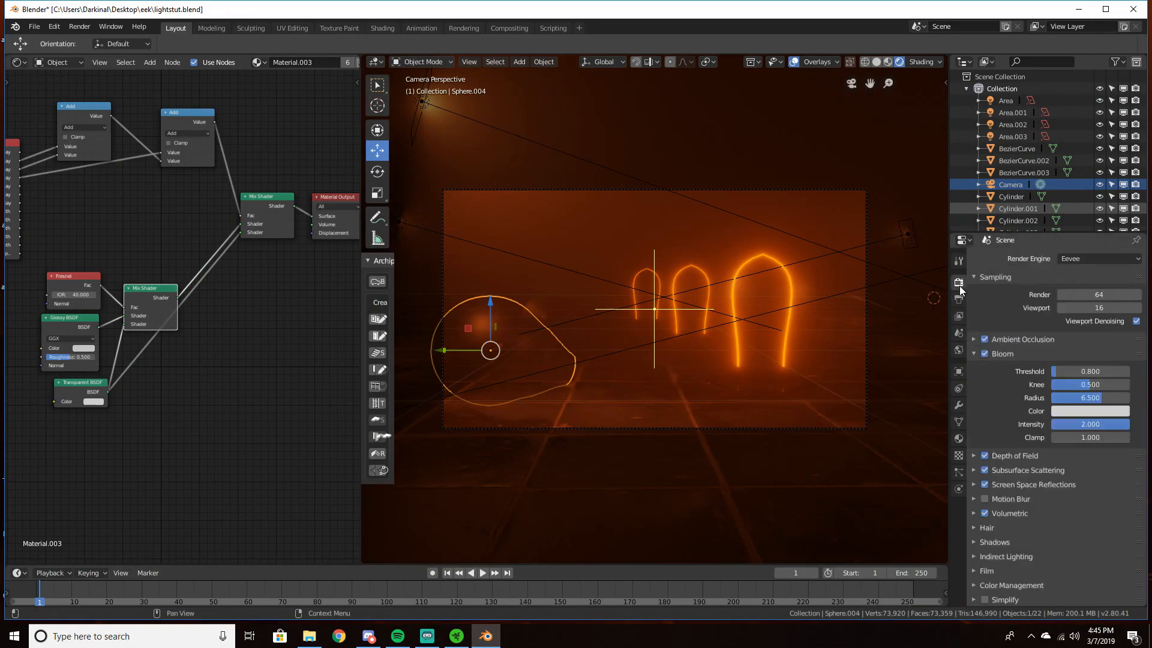
pyautogui.click(993, 353)
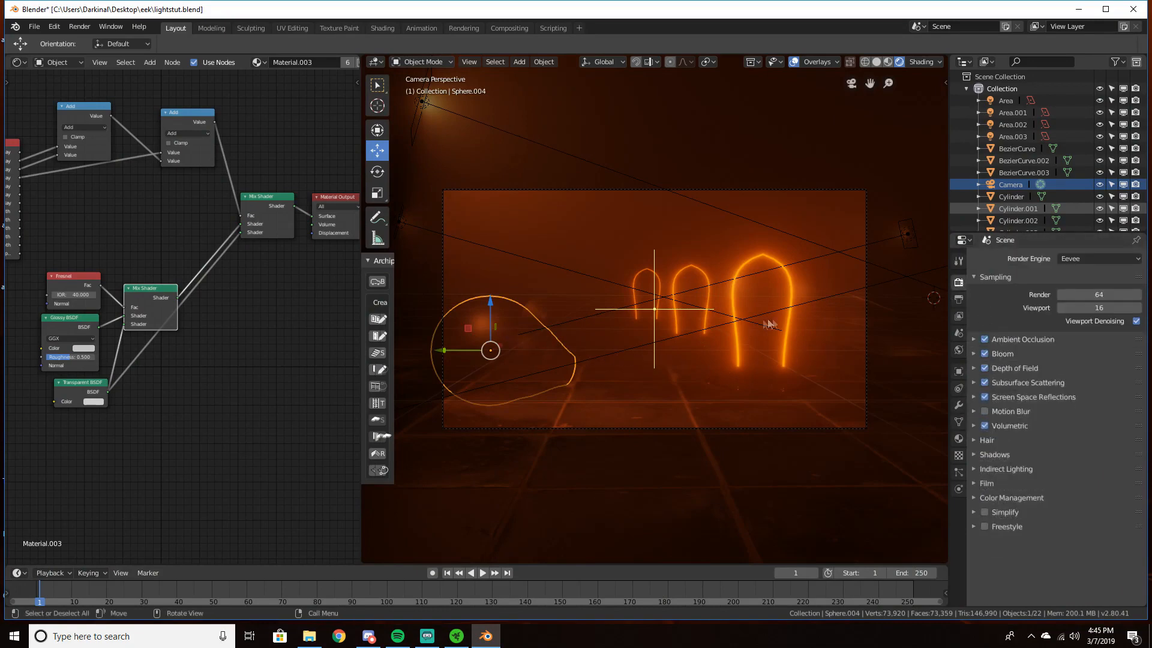
pyautogui.press('F12')
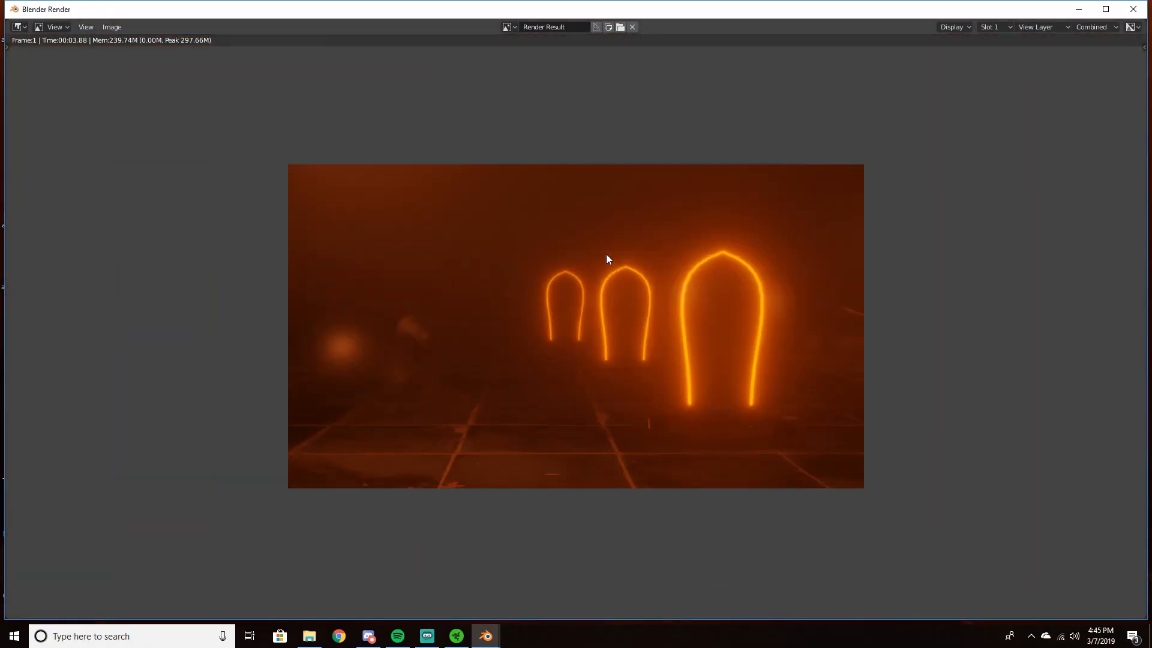
pyautogui.scroll(2, 606, 254)
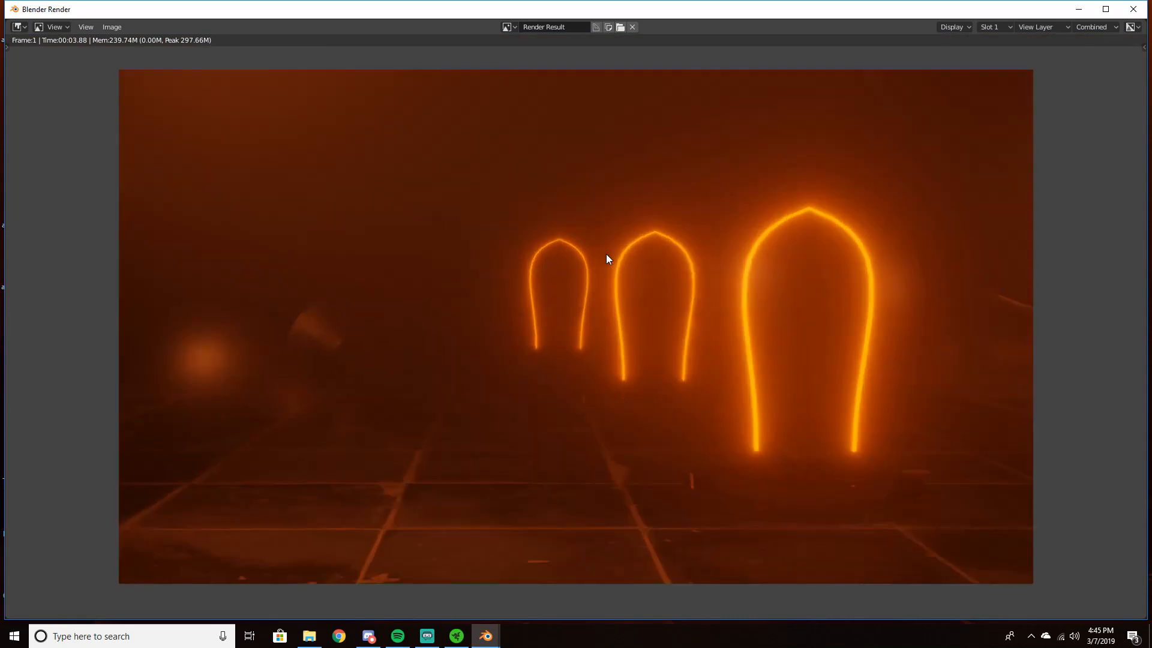
pyautogui.scroll(-2, 601, 243)
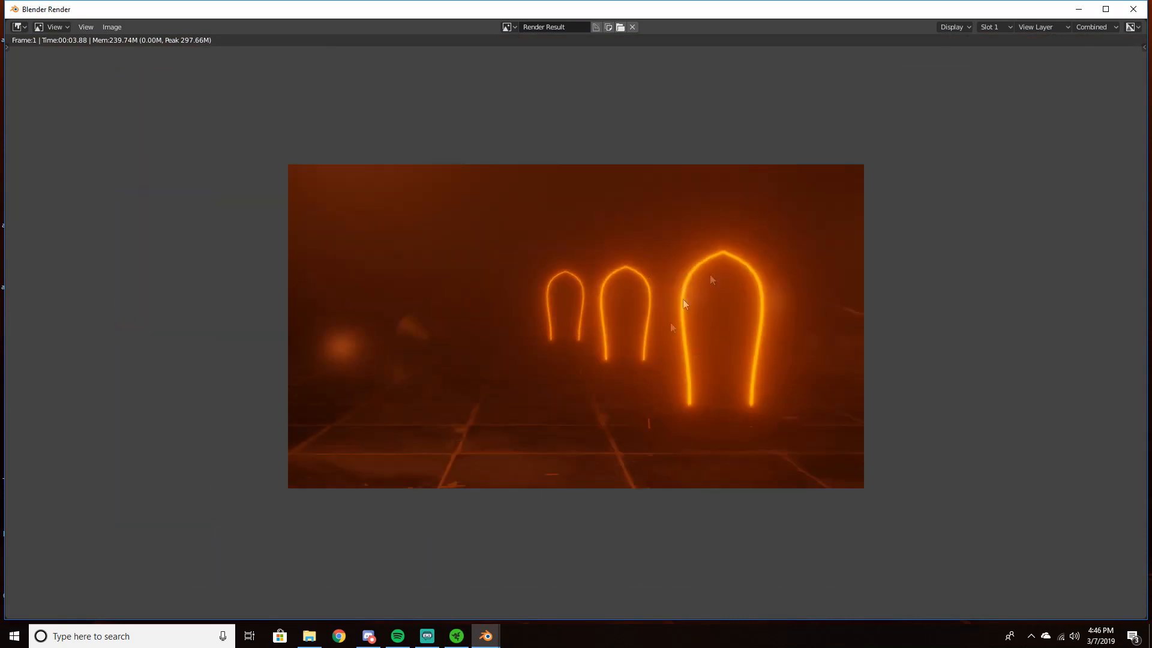
pyautogui.click(1133, 9)
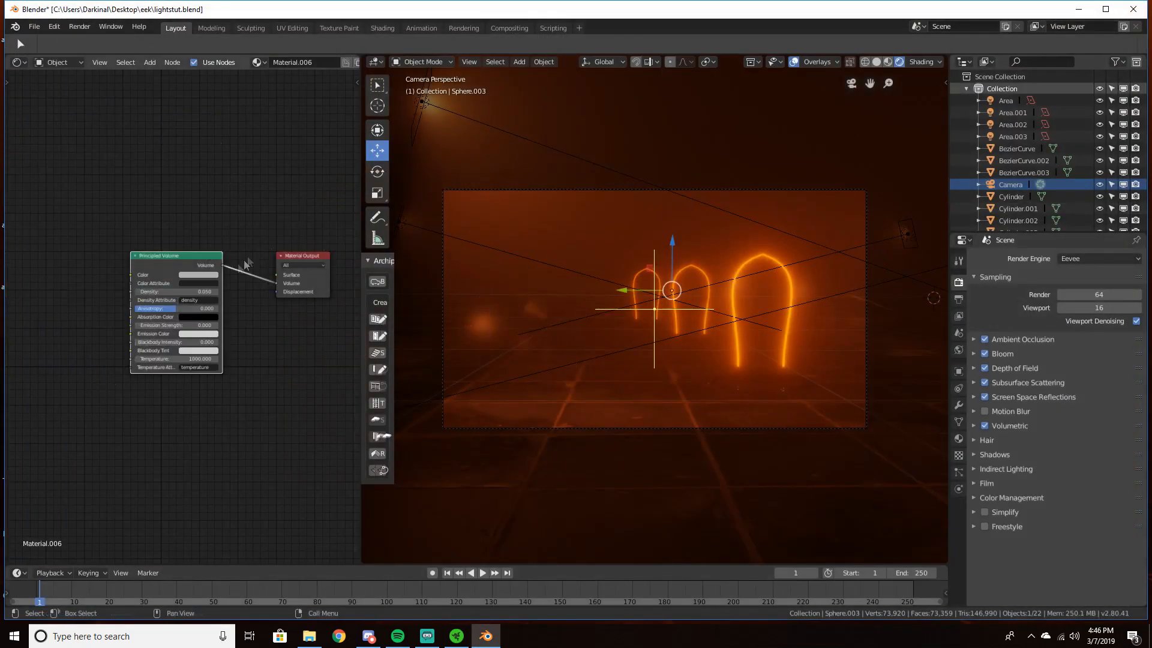
# Set the Principled Volume density to 0.3 on the fog material
pyautogui.click(199, 291)
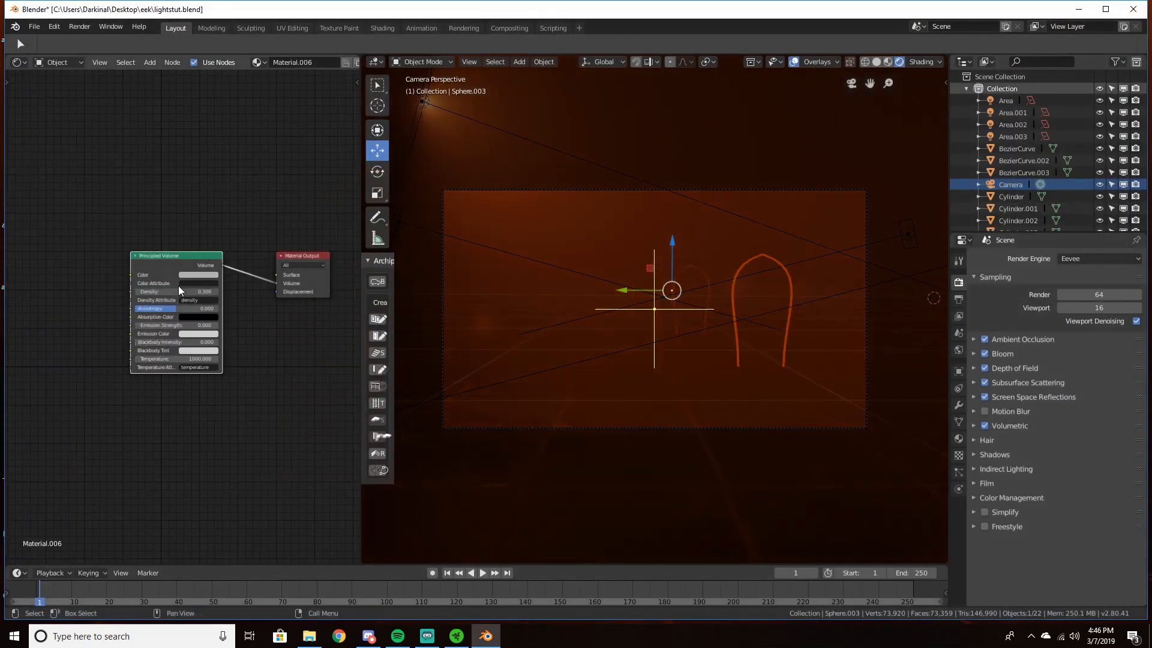
pyautogui.write('0.3')
pyautogui.press('Return')
pyautogui.scroll(2, 754, 409)
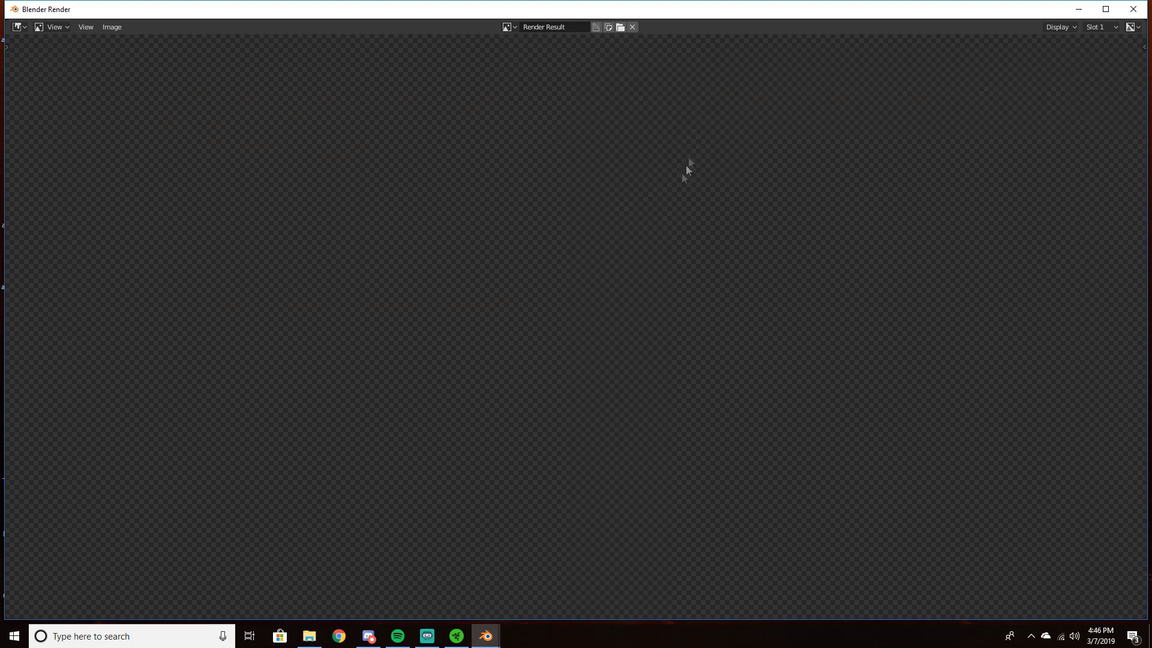
# Examine the whole rendered image of the foggy scene and close the render window
pyautogui.scroll(-3, 550, 298)
pyautogui.scroll(1, 551, 298)
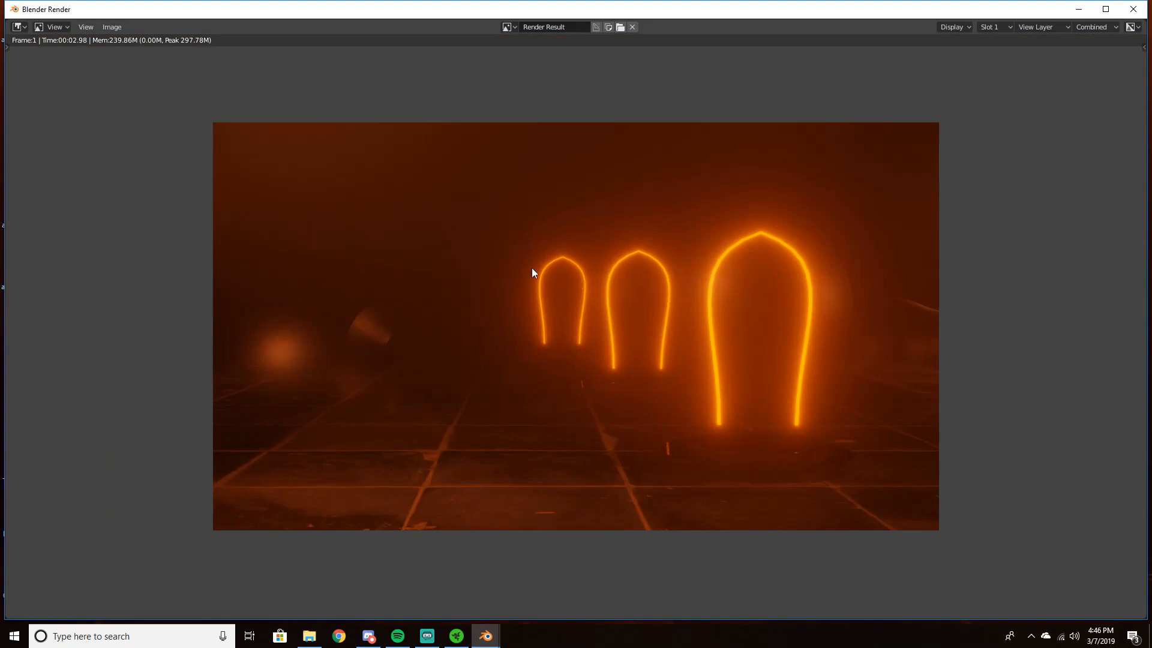
pyautogui.click(1133, 9)
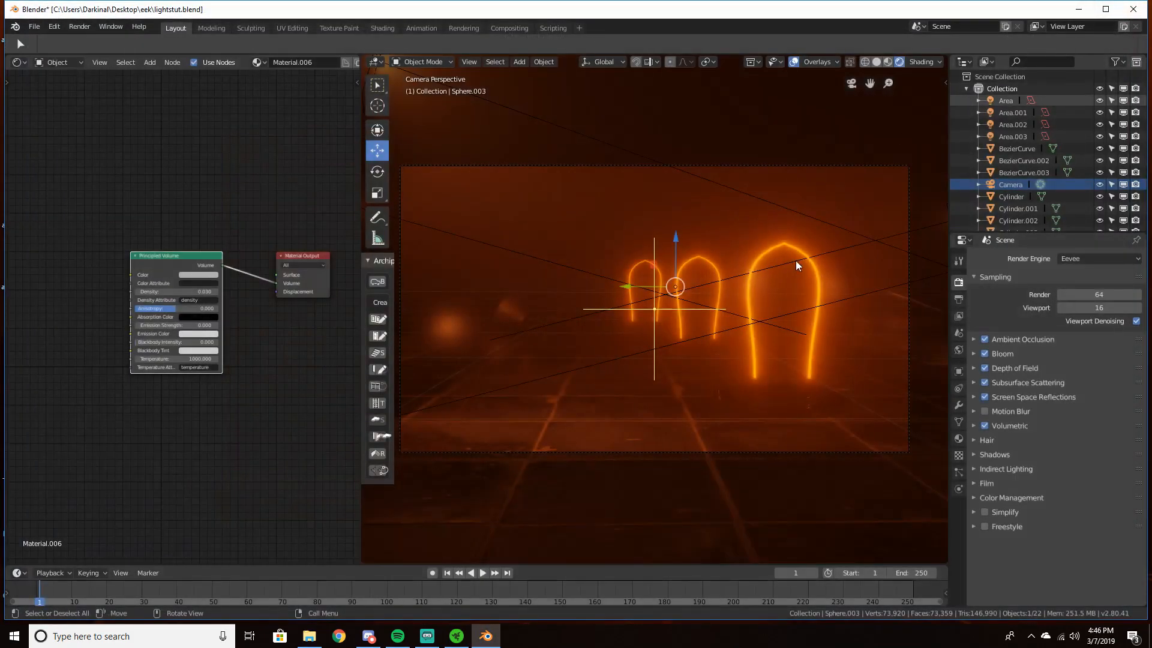
# Set the camera's depth of field to focus on the front glowing bulb, Sphere, then render the frame and close the render window
pyautogui.click(795, 261)
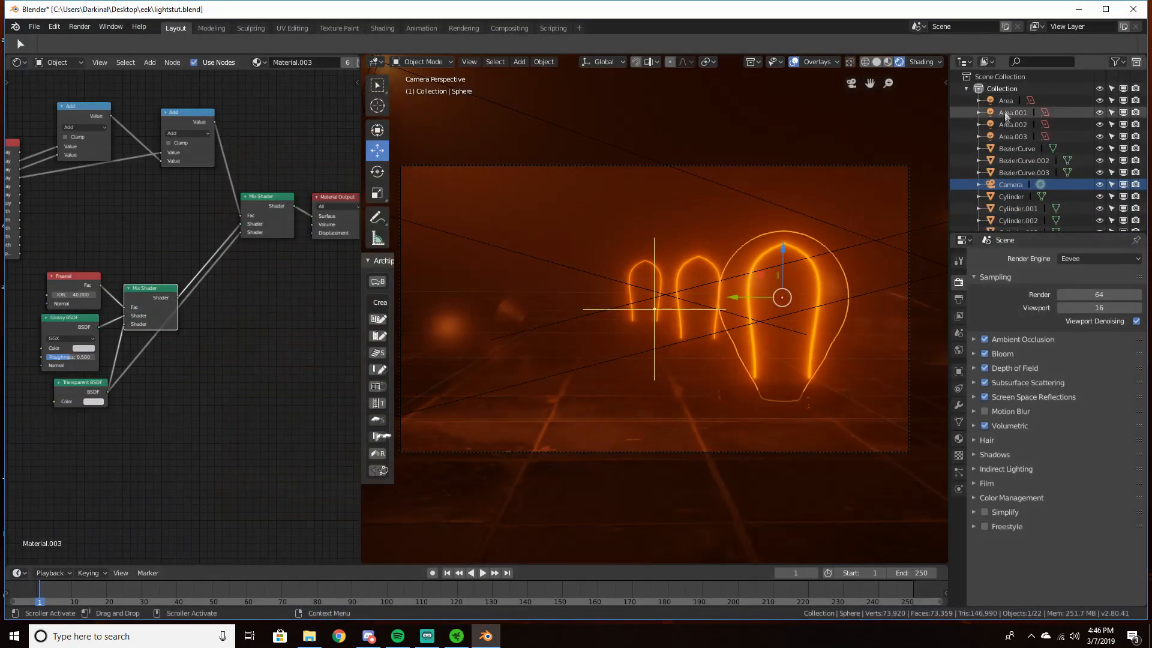
pyautogui.click(1014, 185)
pyautogui.click(960, 406)
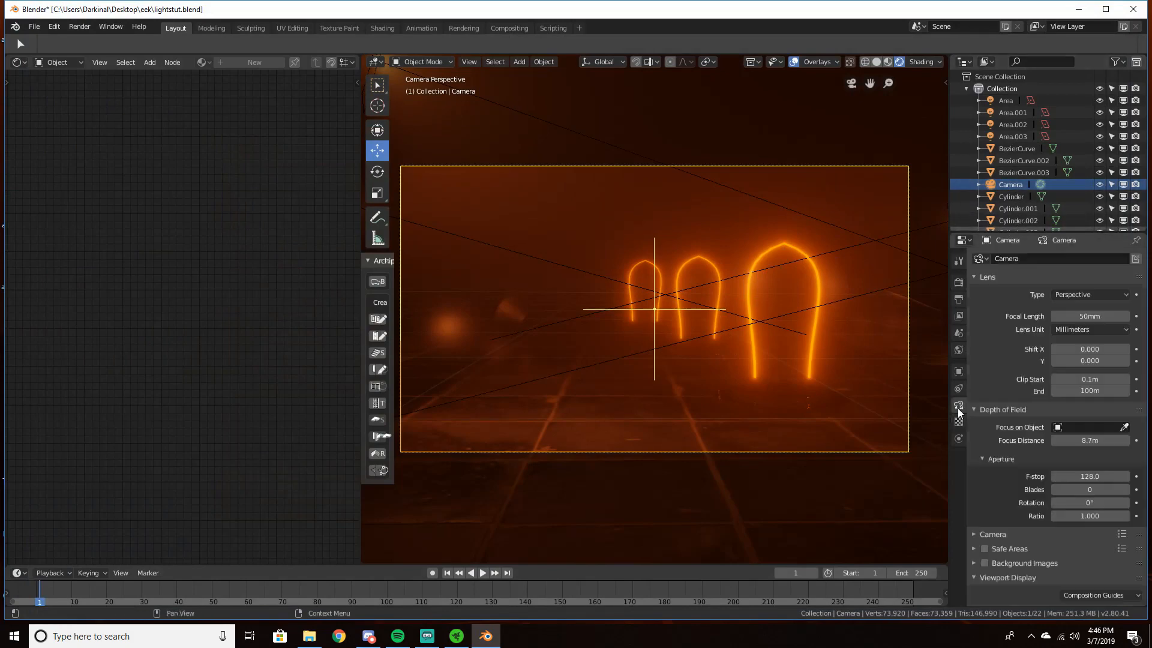
pyautogui.scroll(-15, 1050, 507)
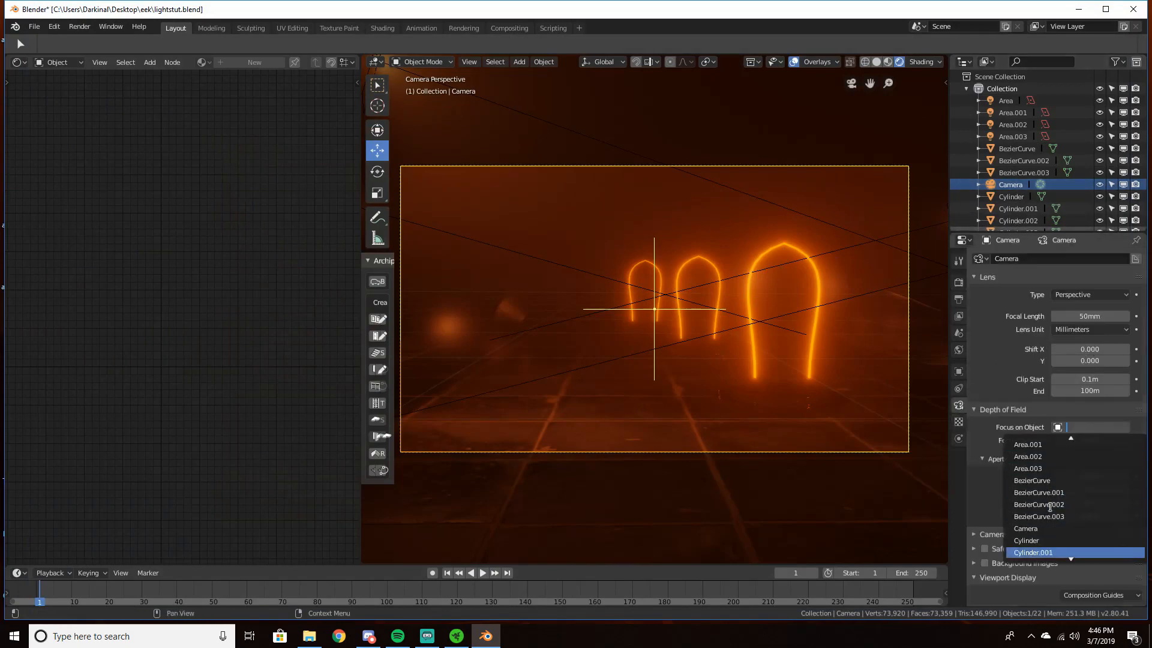
pyautogui.click(1038, 549)
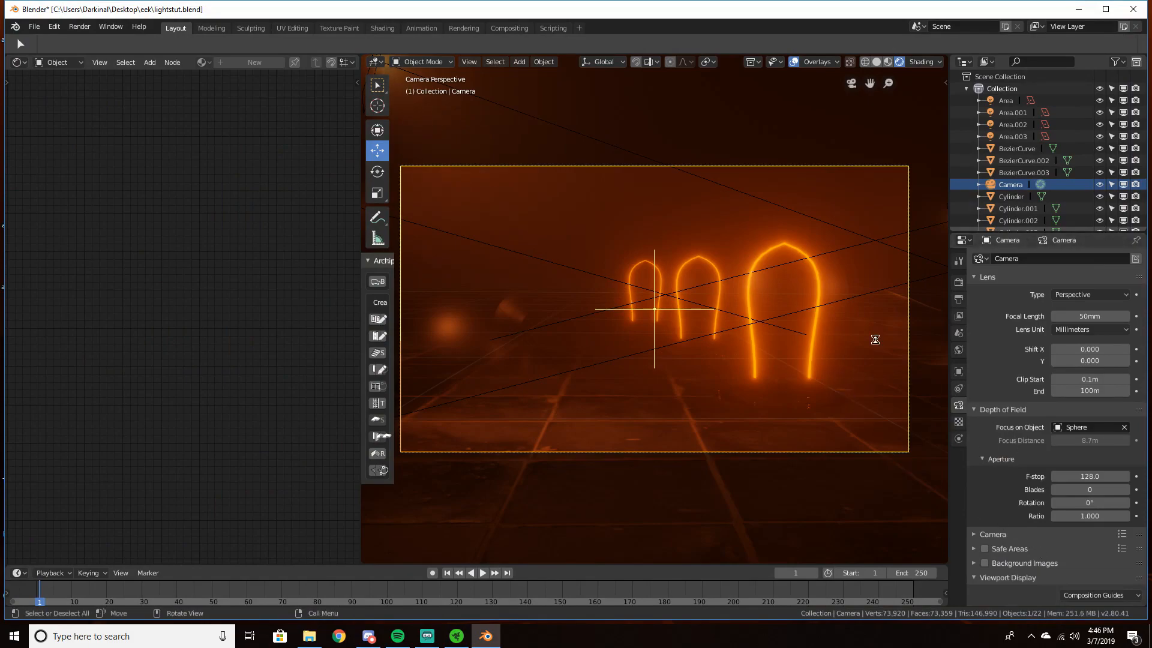
pyautogui.press('F12')
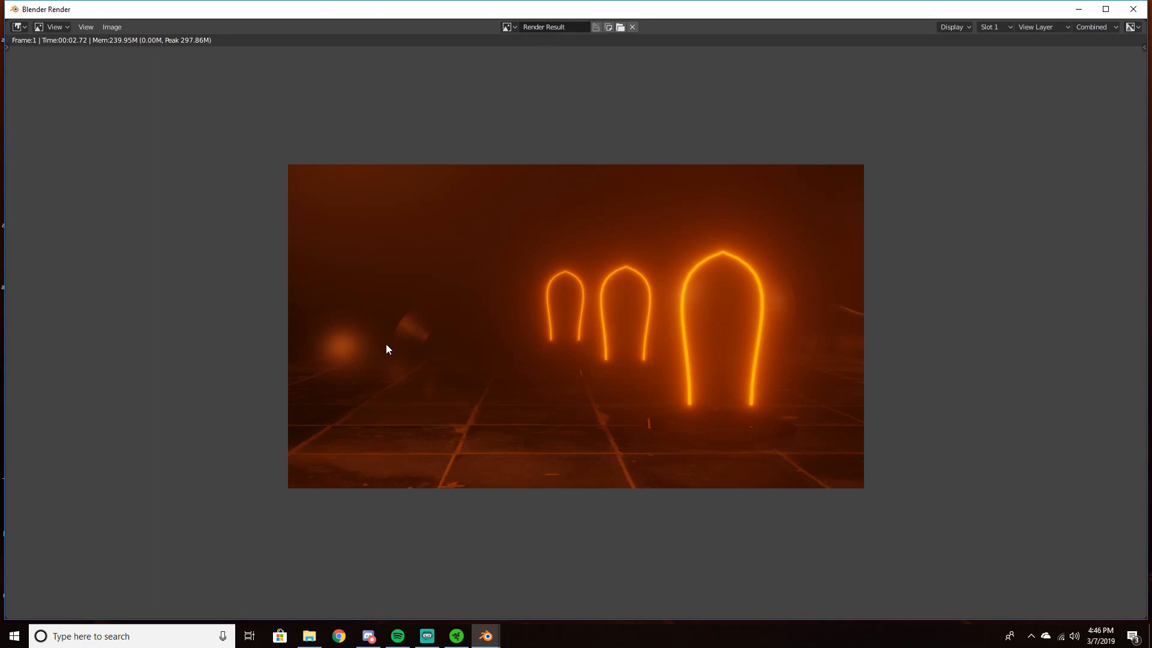
pyautogui.click(1133, 9)
# Scale down the nearer fallen bulb on the left of the scene and lower it towards the floor along the Z axis
pyautogui.click(465, 341)
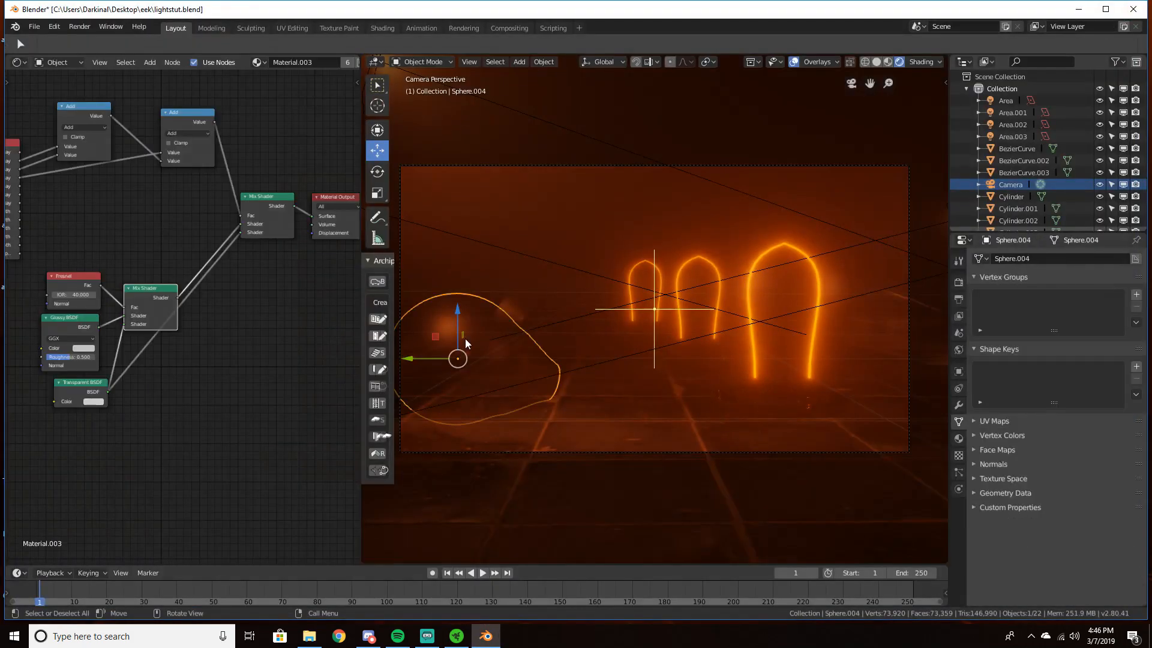
pyautogui.press('s')
pyautogui.click(531, 326)
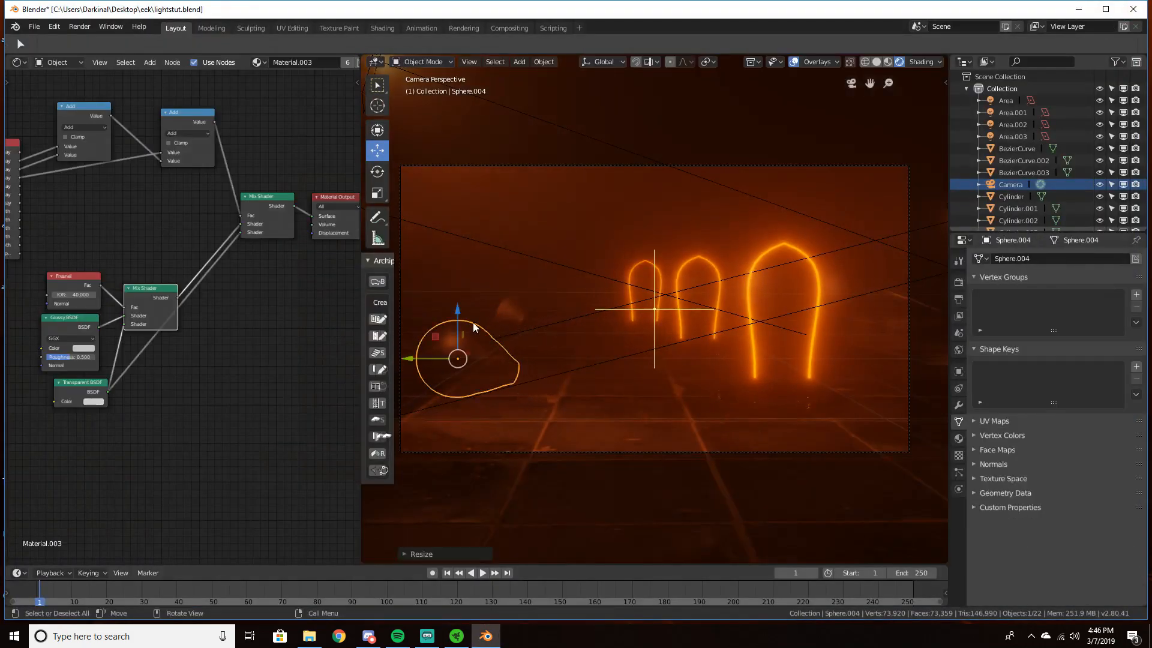
pyautogui.moveTo(458, 318); pyautogui.dragTo(459, 333)
# Scale down the farther fallen bulb, Sphere.005, uniformly to roughly half its size
pyautogui.click(521, 311)
pyautogui.press('s')
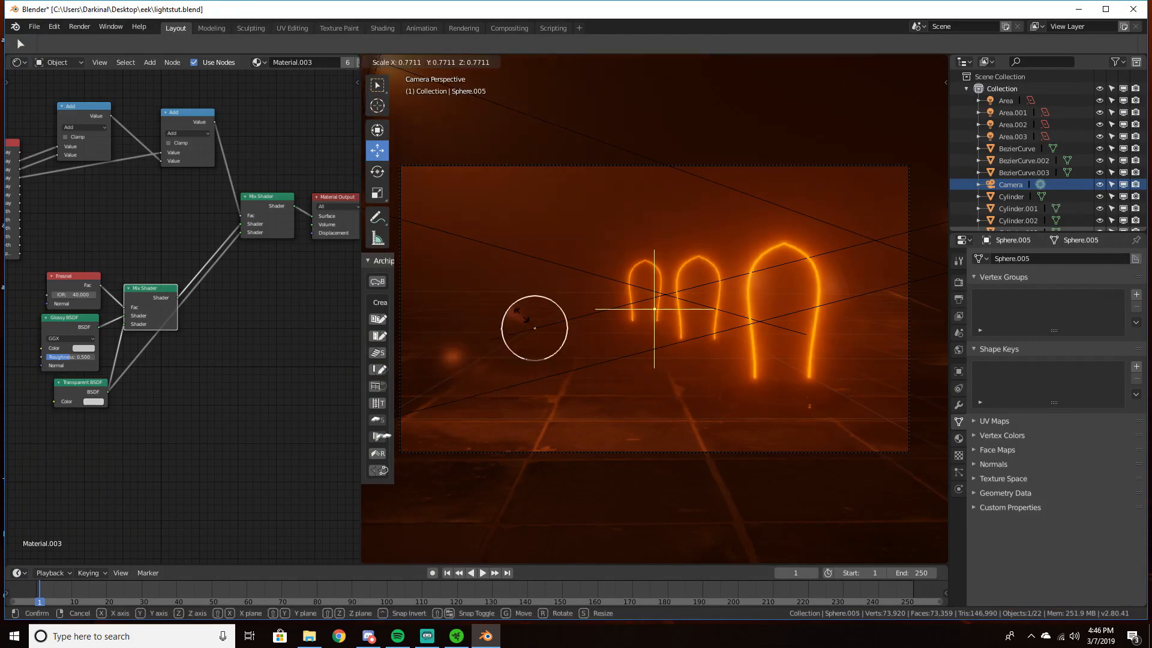
pyautogui.click(529, 321)
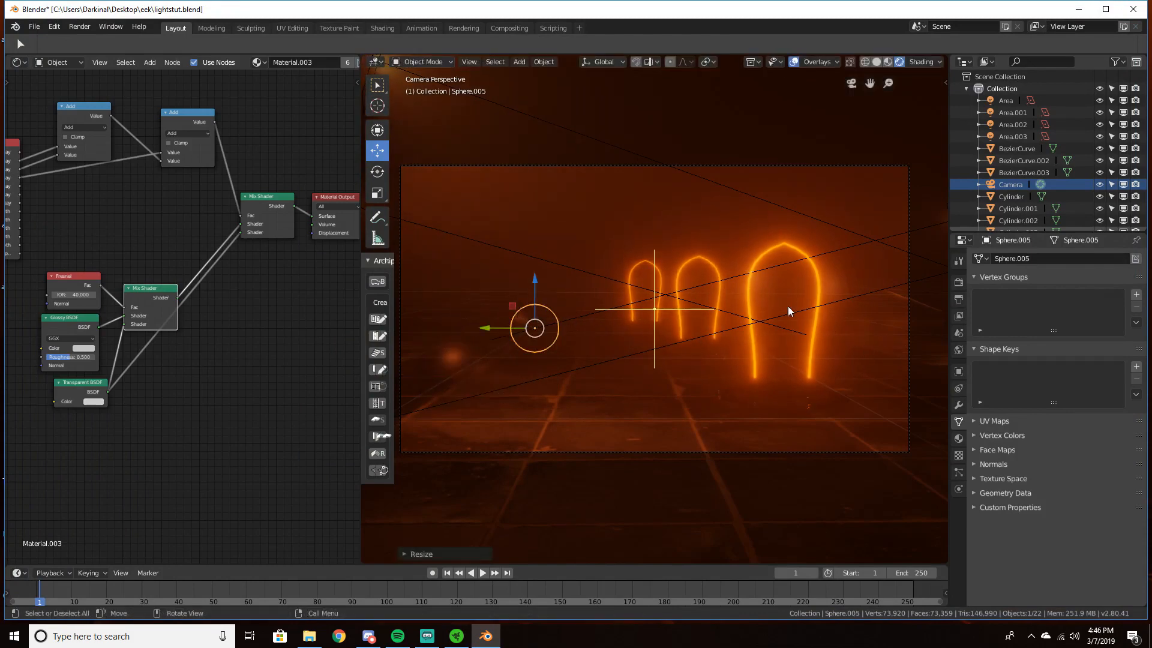
# Render the current frame and examine the resized fallen bulbs in the whole image
pyautogui.press('F12')
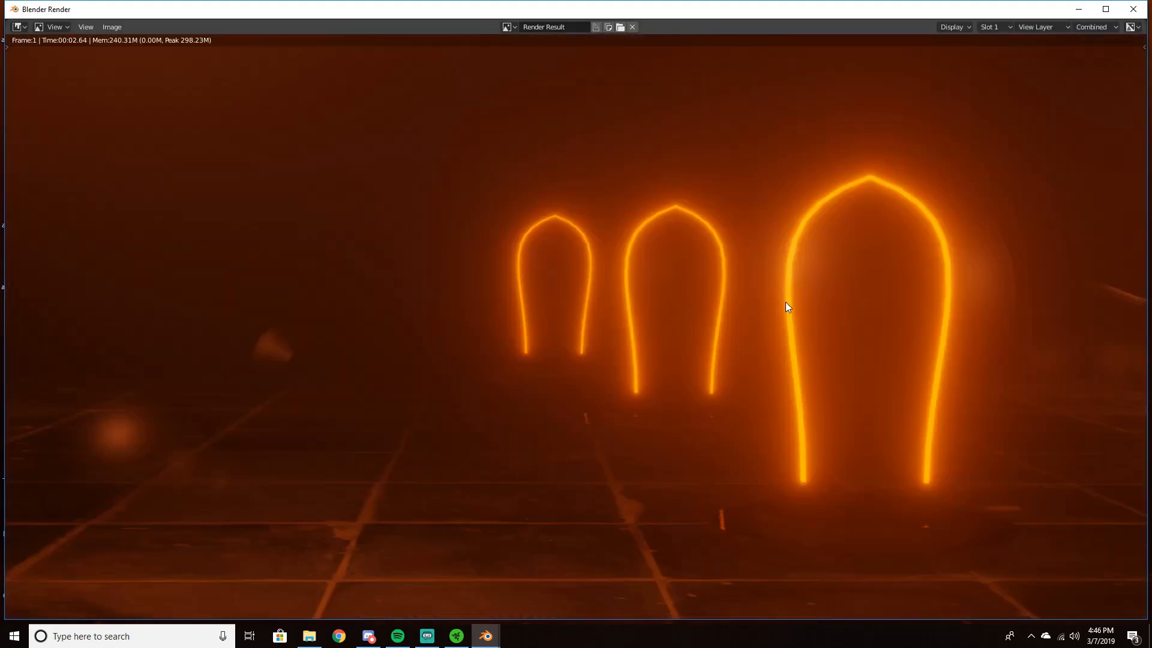
pyautogui.scroll(-5, 786, 301)
pyautogui.scroll(2, 778, 308)
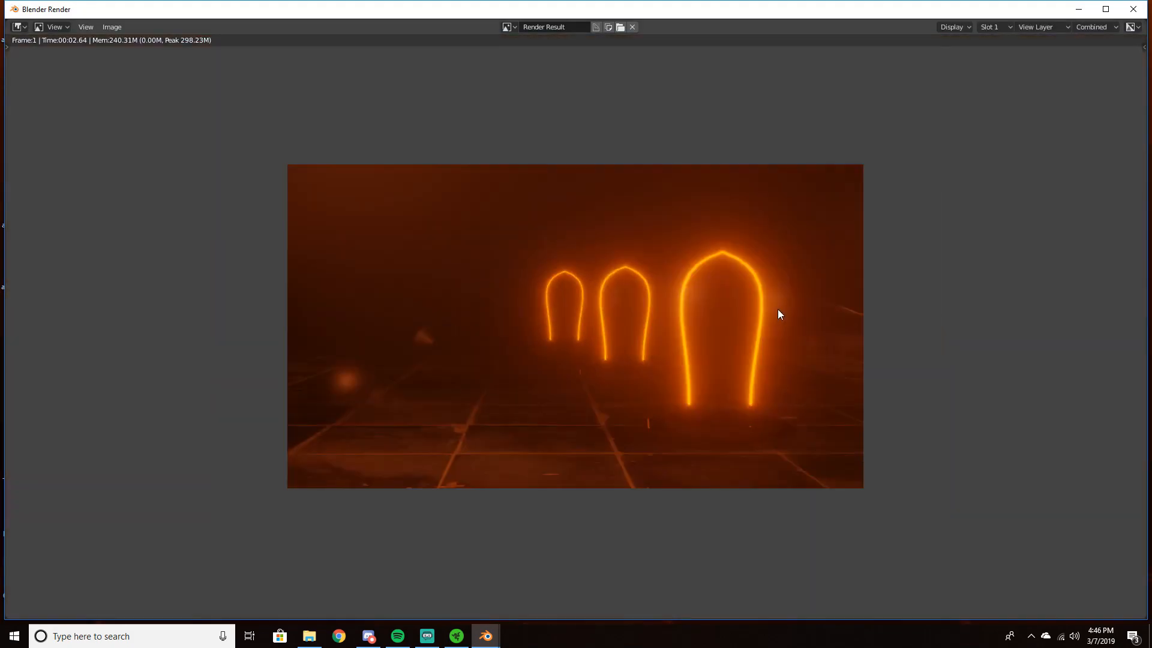